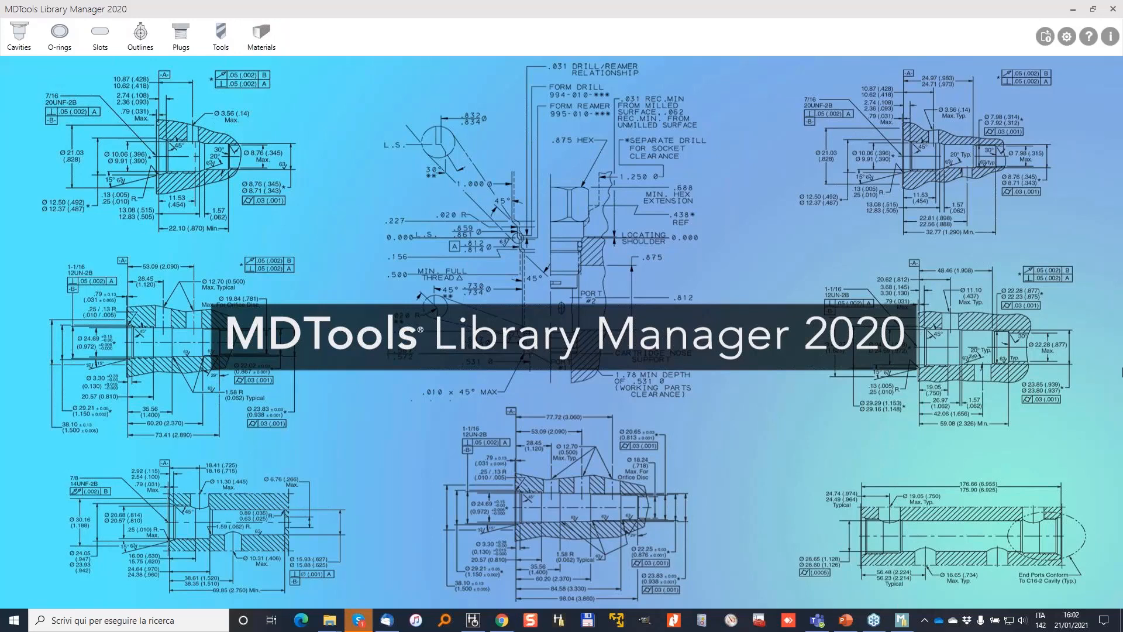
Open the program options and replace the MDTools Library path with a person's first name
mouse_move(995, 18)
mouse_down()
mouse_move(1003, 59)
mouse_move(1118, 52)
mouse_move(1067, 18)
mouse_move(993, 17)
mouse_up()
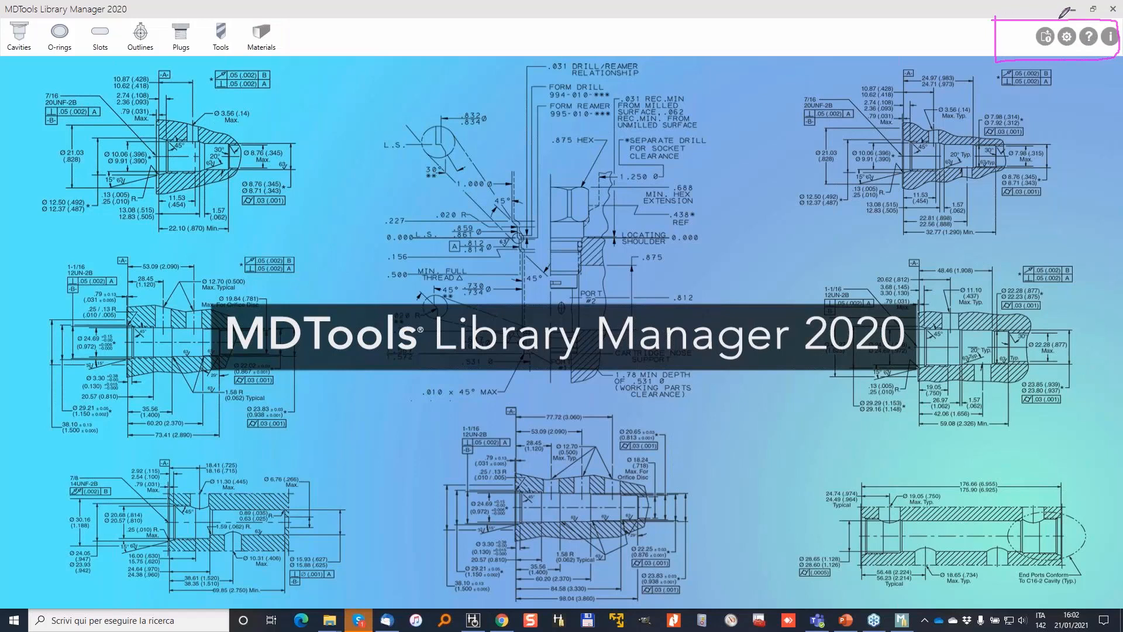
mouse_move(1056, 17)
mouse_down()
mouse_move(1056, 61)
mouse_move(1078, 63)
mouse_move(1078, 17)
mouse_move(1057, 16)
mouse_up()
click(1068, 38)
click(573, 211)
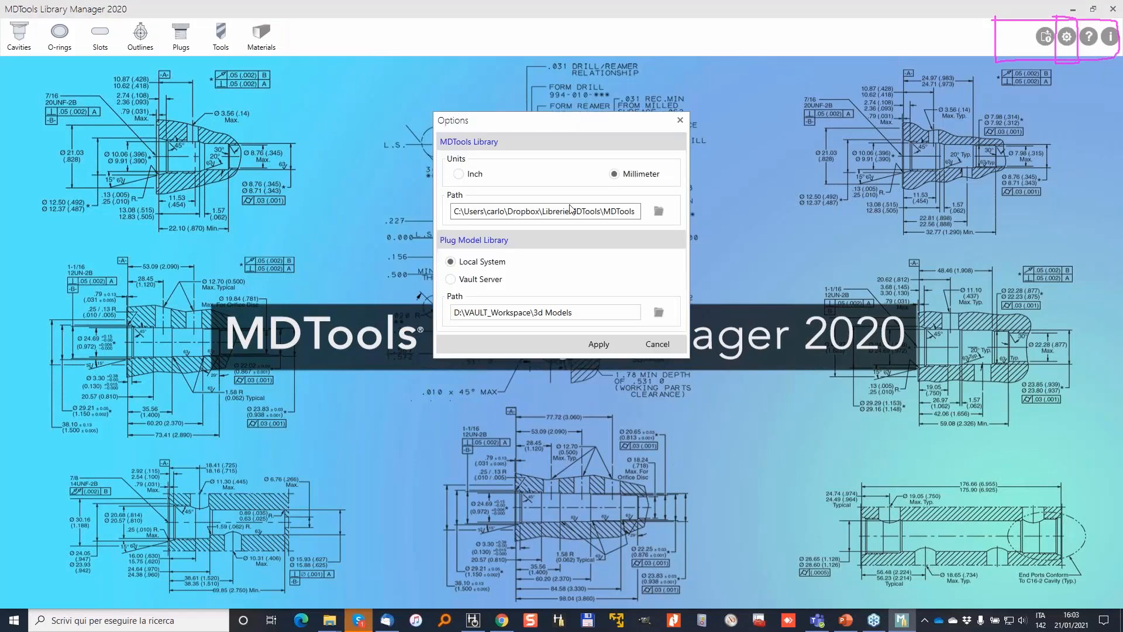
key(ctrl+a)
text(Carlo)
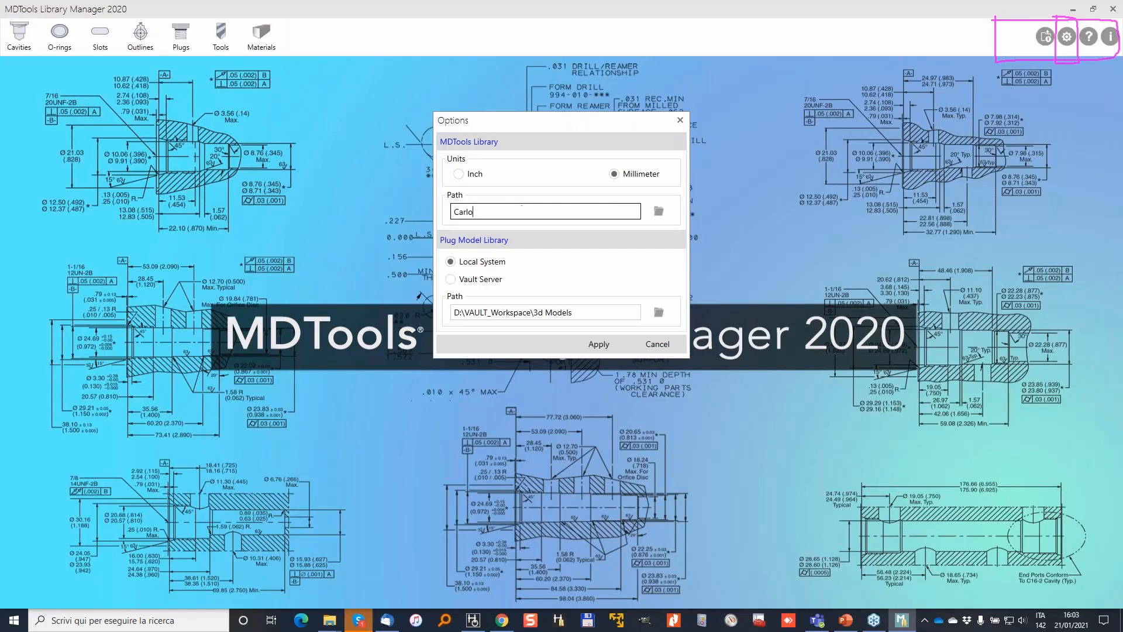
mouse_move(441, 247)
mouse_down()
mouse_move(445, 323)
mouse_move(468, 333)
mouse_move(684, 336)
mouse_move(695, 257)
mouse_move(427, 240)
mouse_up()
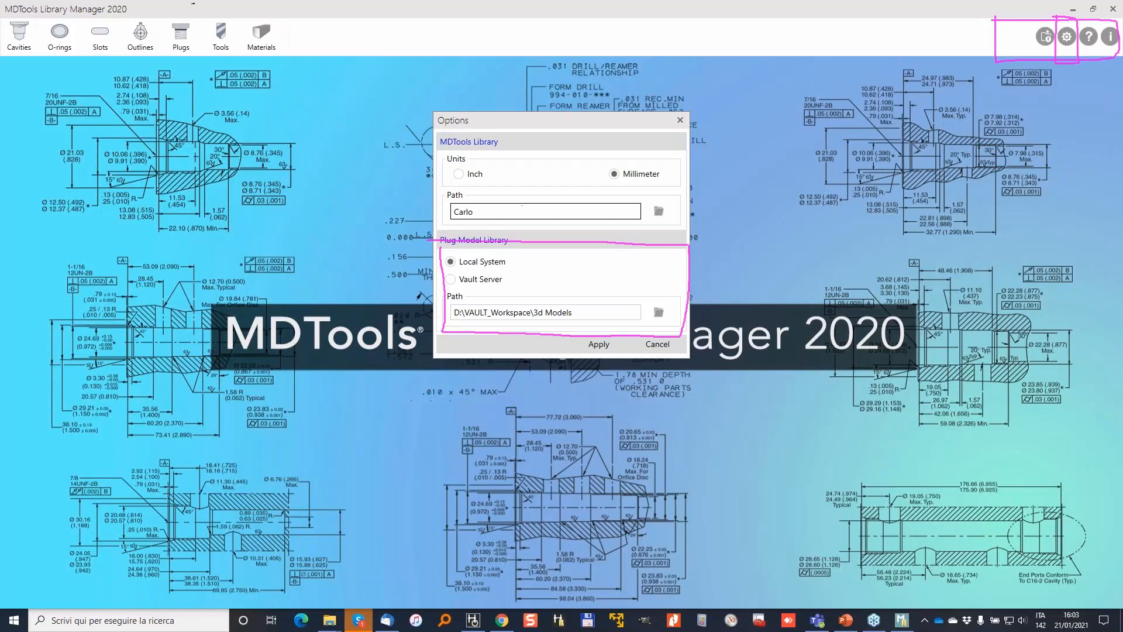
mouse_move(162, 4)
mouse_down()
mouse_move(163, 61)
mouse_move(200, 42)
mouse_move(163, 8)
mouse_up()
mouse_move(161, 83)
mouse_down()
mouse_move(197, 82)
mouse_move(187, 124)
mouse_up()
mouse_move(229, 76)
mouse_down()
mouse_move(285, 76)
mouse_move(270, 106)
mouse_up()
drag(238, 115, 270, 115)
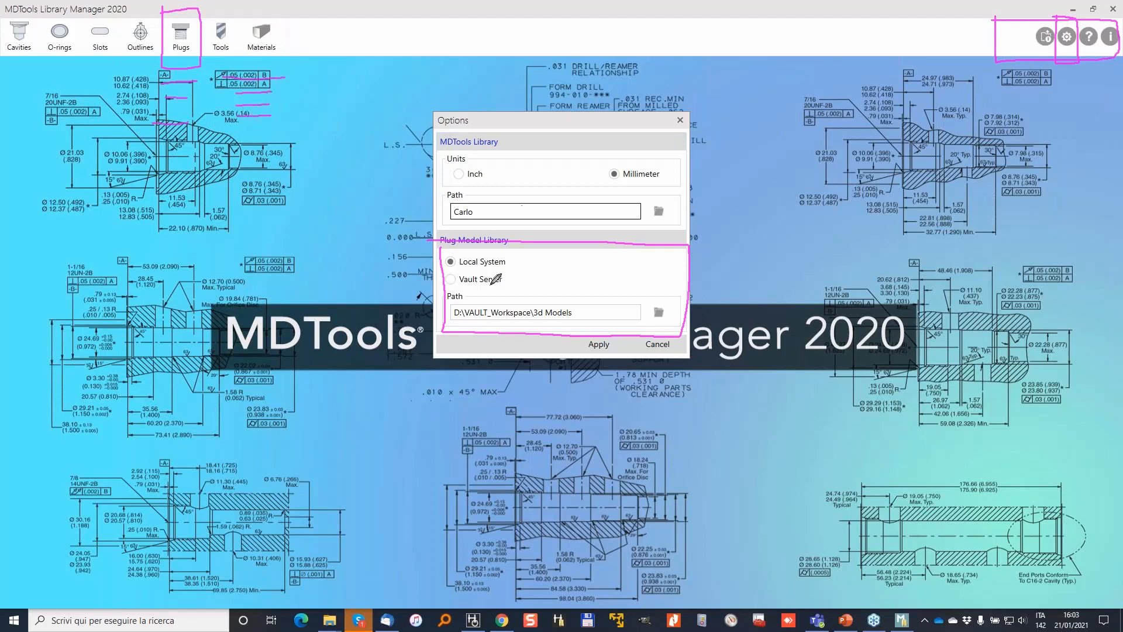
mouse_move(489, 233)
mouse_down()
mouse_move(461, 230)
mouse_move(475, 325)
mouse_move(693, 316)
mouse_move(556, 231)
mouse_move(471, 226)
mouse_up()
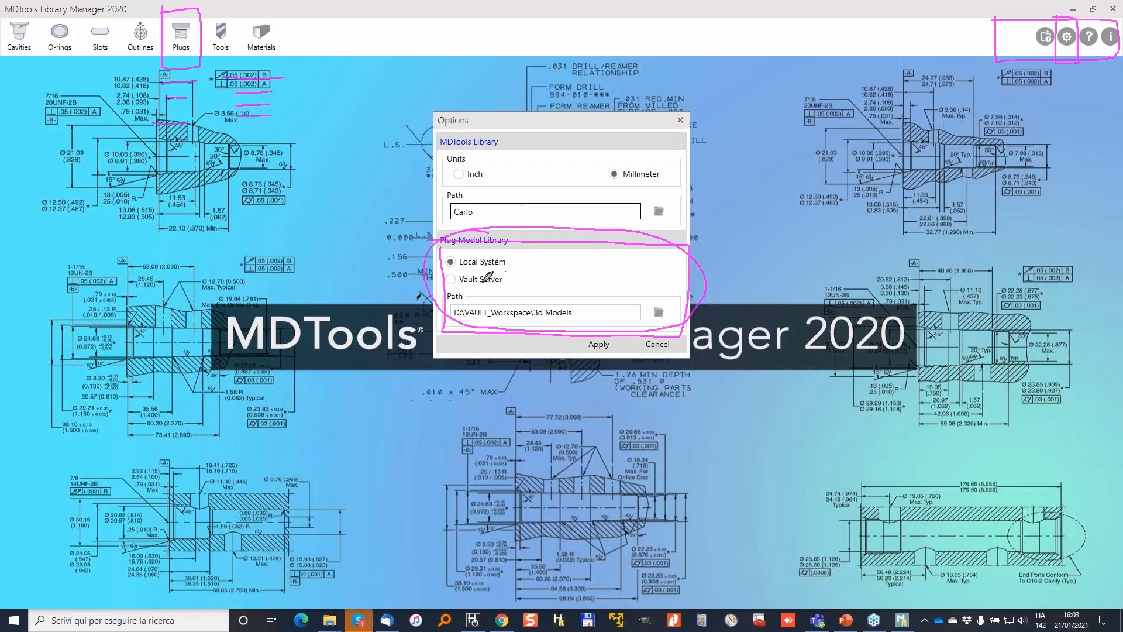
mouse_move(520, 282)
mouse_down()
mouse_move(450, 270)
mouse_move(446, 284)
mouse_up()
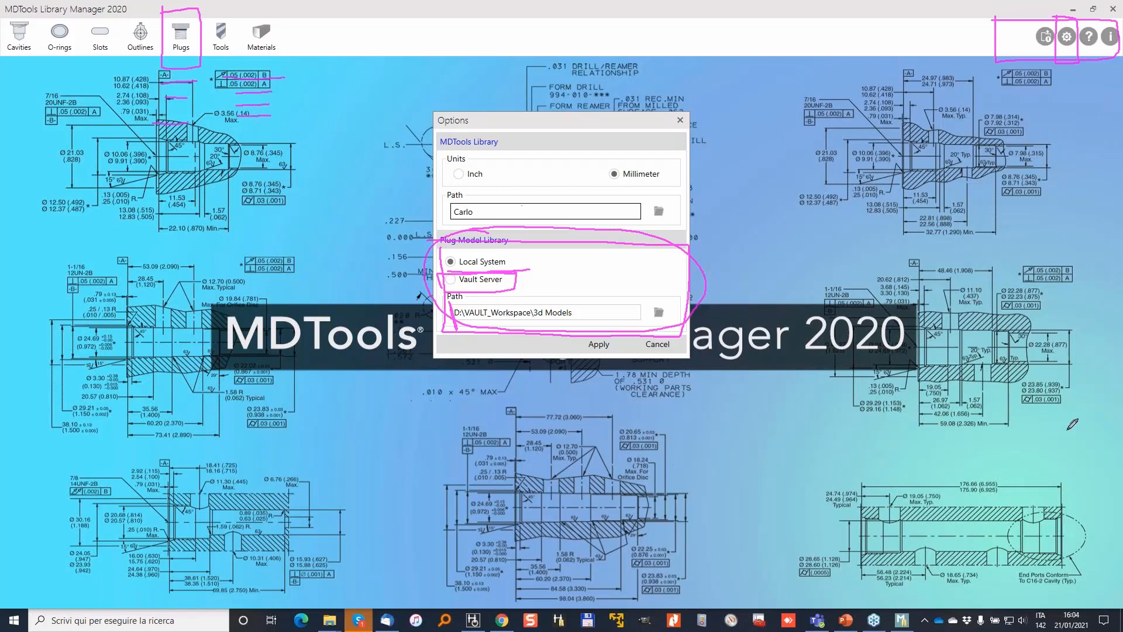
key(Escape)
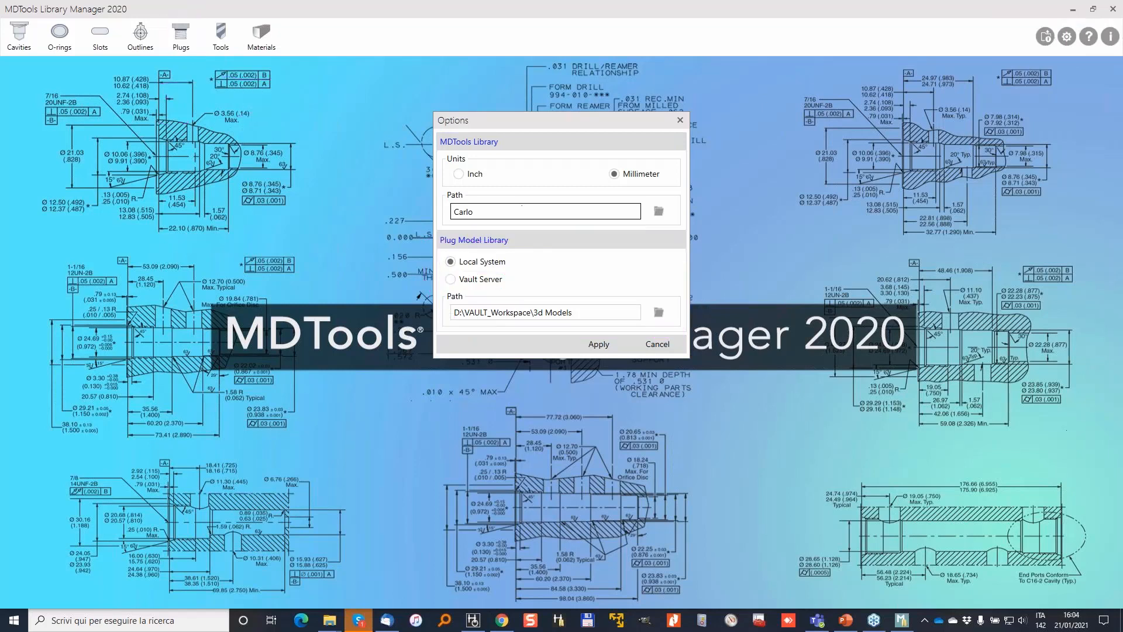
Close the options without applying the changes and open the Import Cavities/Footprints dialog
click(666, 345)
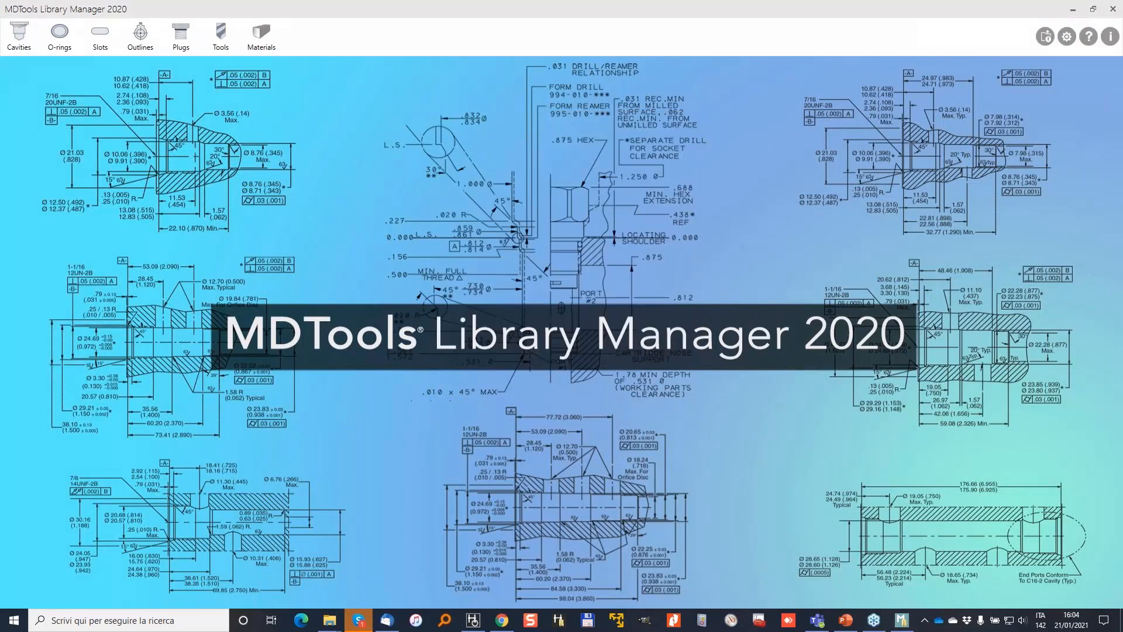
mouse_move(1041, 19)
mouse_down()
mouse_move(1029, 47)
mouse_move(1062, 24)
mouse_move(1029, 27)
mouse_up()
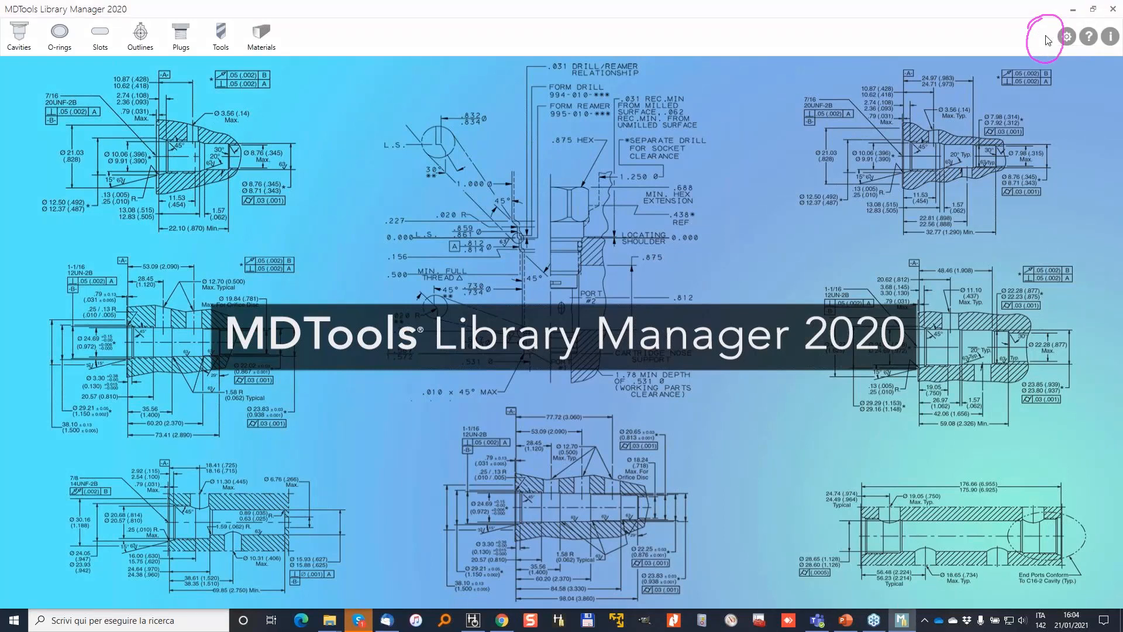
click(1048, 39)
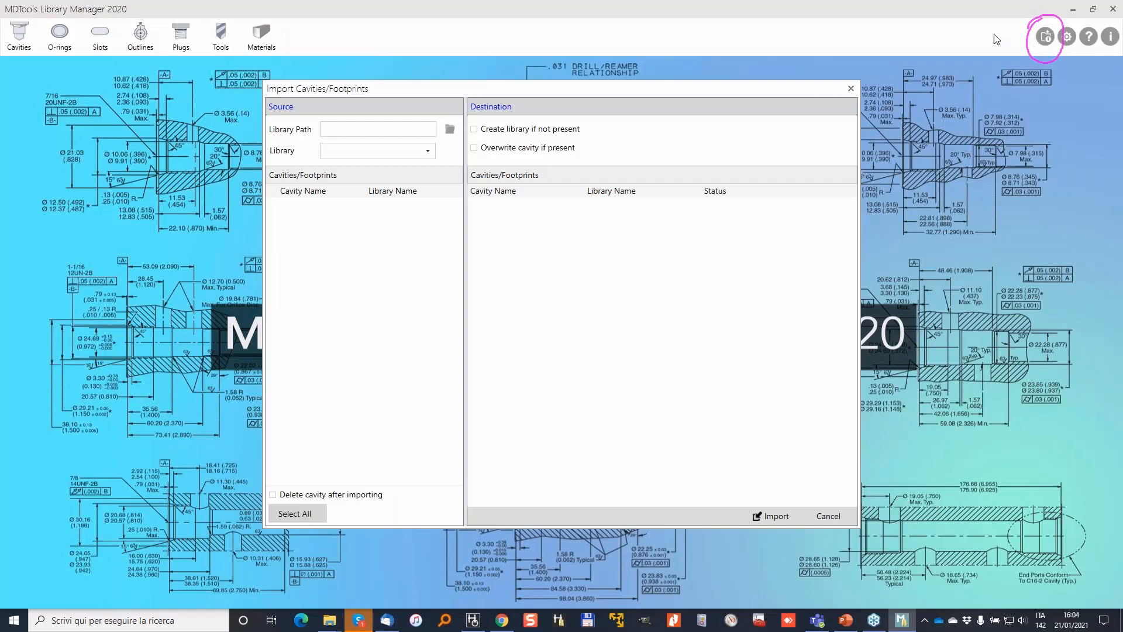
Set the import source library path to the MDTools Hydac folder inside Dropbox's LibrerieMDTools folder
click(417, 127)
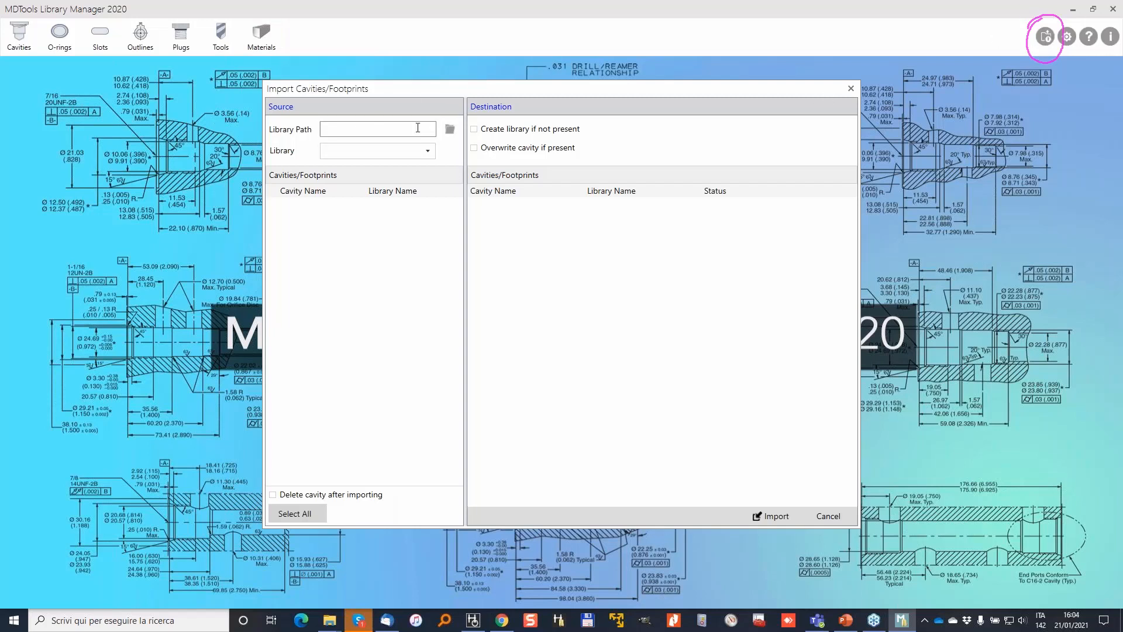
click(450, 129)
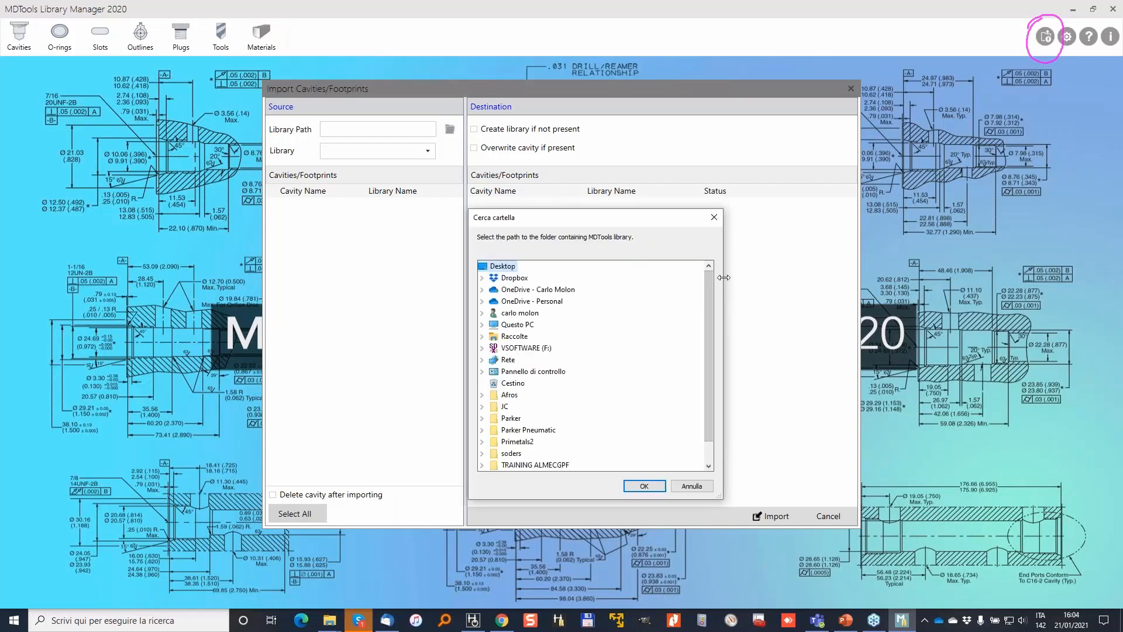
drag(725, 265, 763, 265)
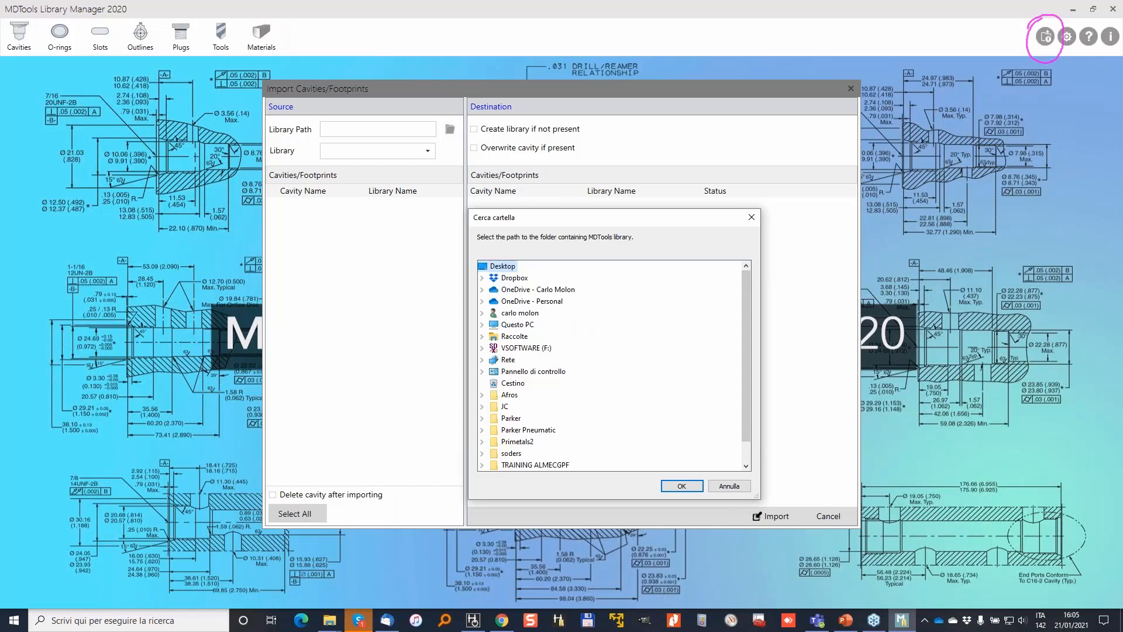
click(507, 276)
scroll(596, 374, down, 3)
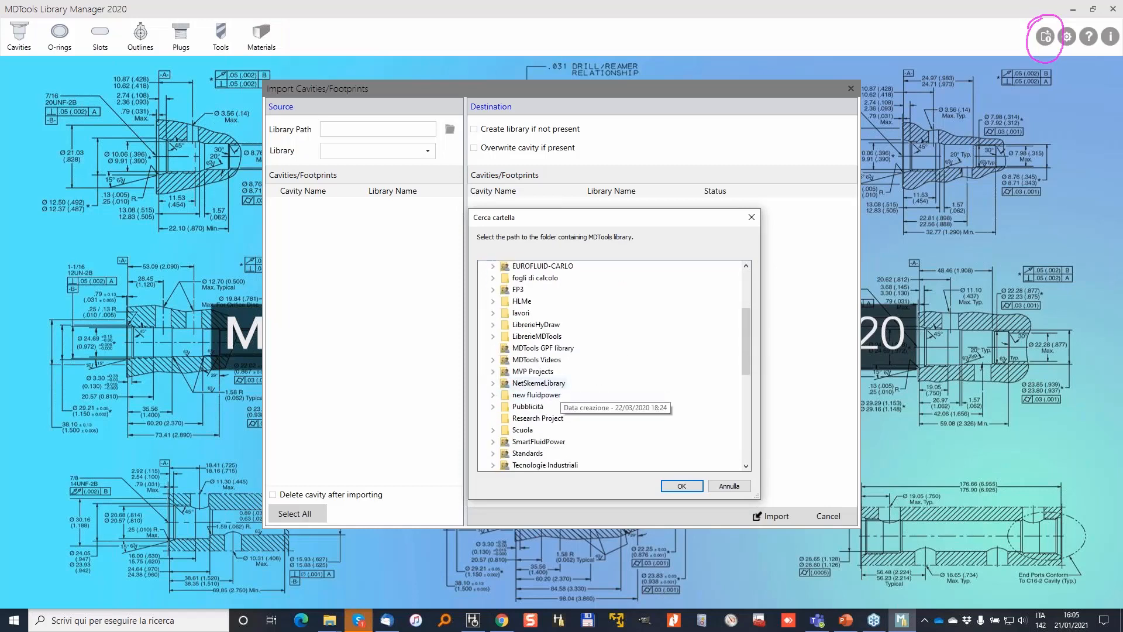
scroll(659, 359, down, 2)
scroll(559, 418, up, 2)
double_click(536, 336)
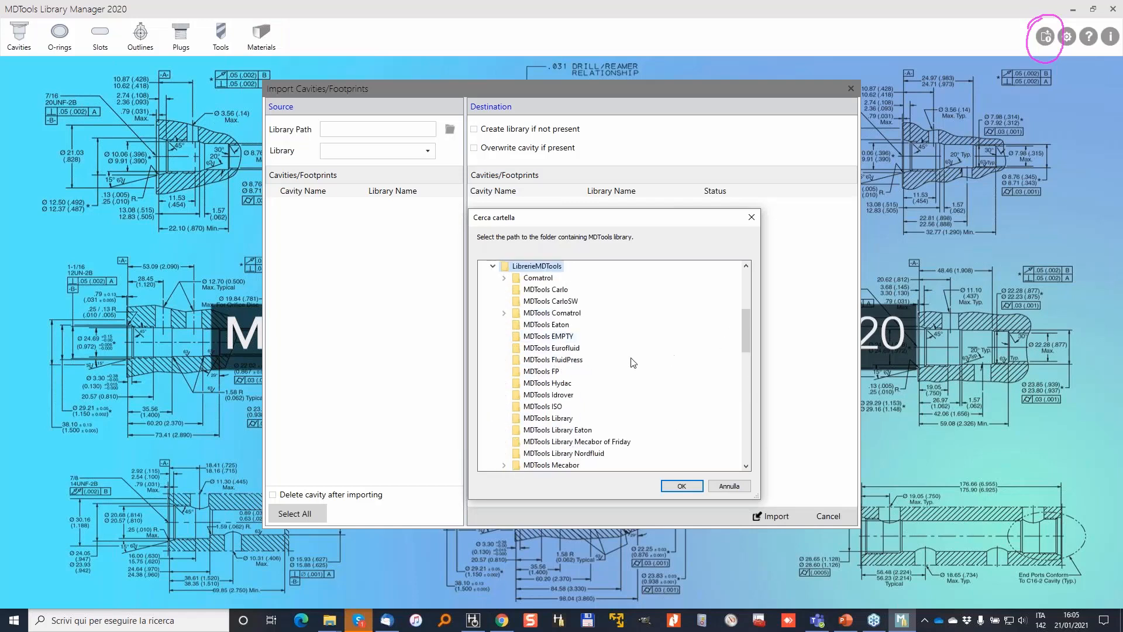
click(563, 383)
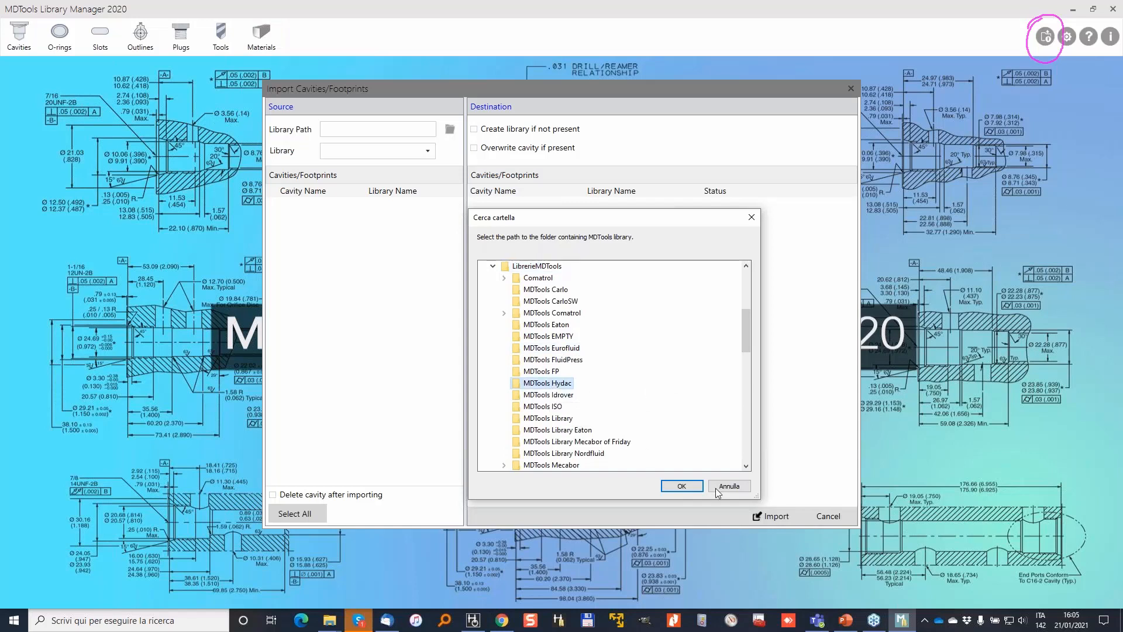
click(682, 487)
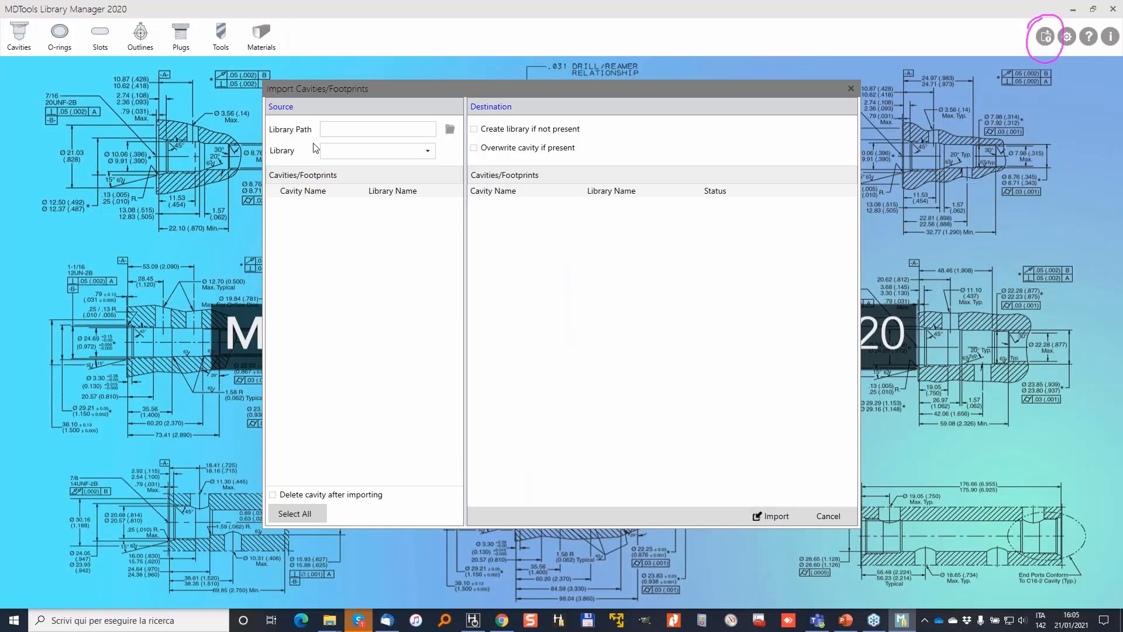
Choose BSP ISO 1179-1 Ports as the source library and select all of its cavities for import
click(430, 155)
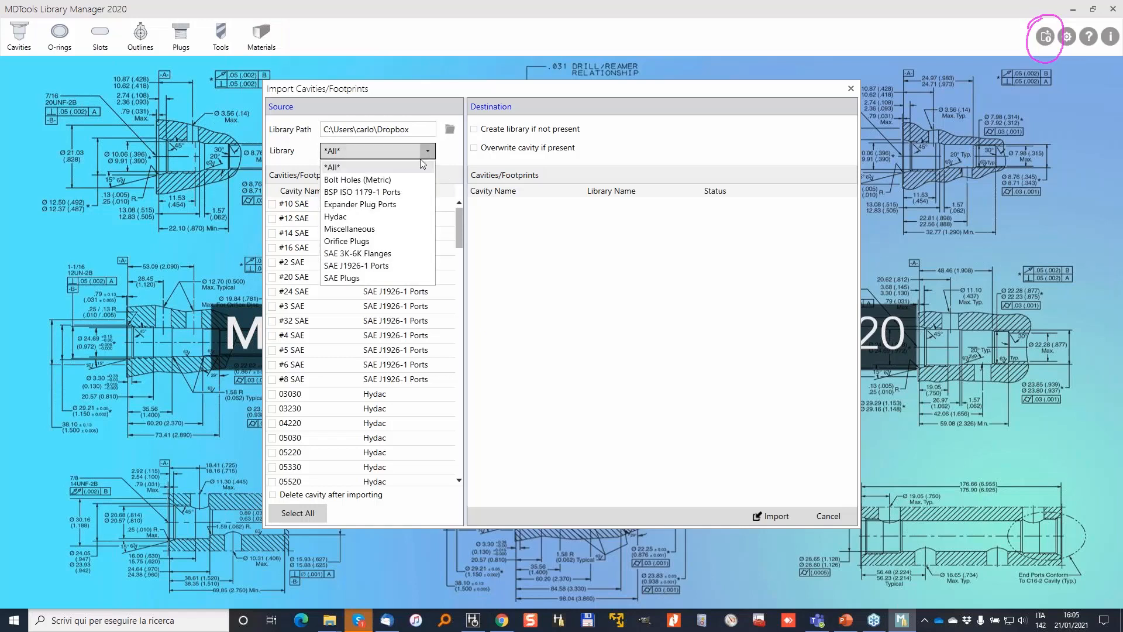
click(351, 196)
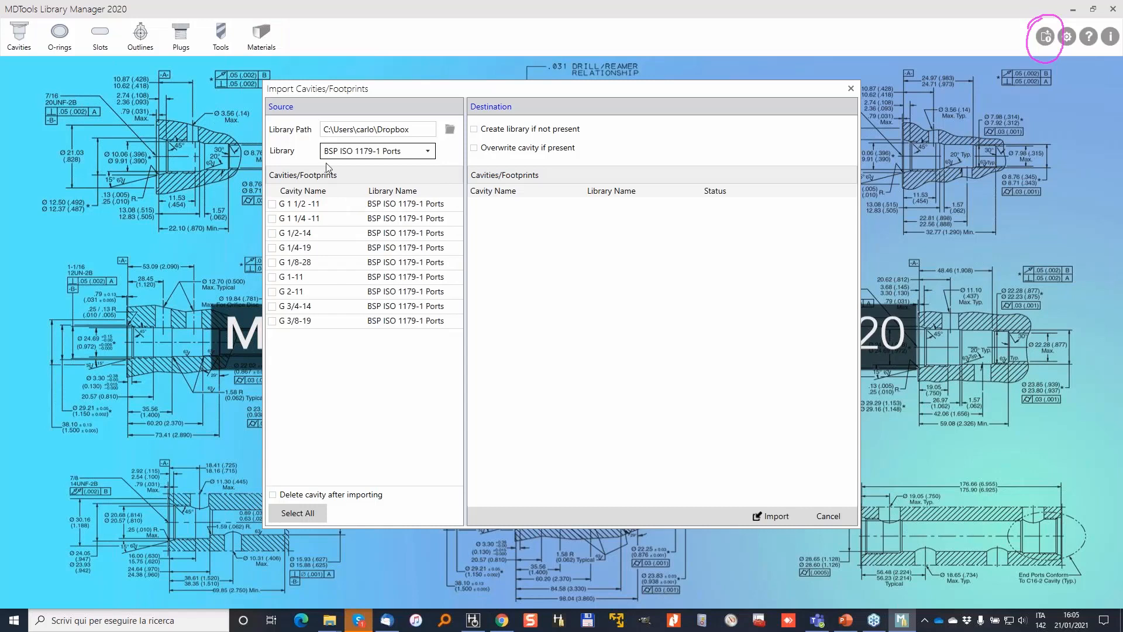
click(293, 515)
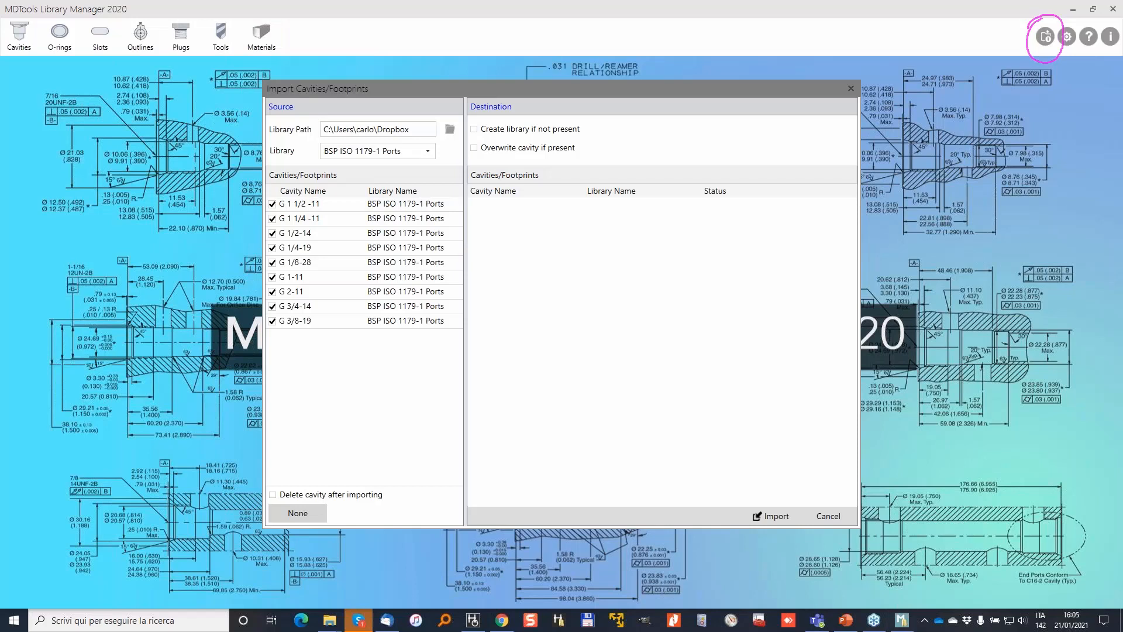
mouse_move(465, 121)
mouse_down()
mouse_move(490, 138)
mouse_move(598, 128)
mouse_move(572, 110)
mouse_move(466, 120)
mouse_move(464, 153)
mouse_move(590, 153)
mouse_move(558, 137)
mouse_up()
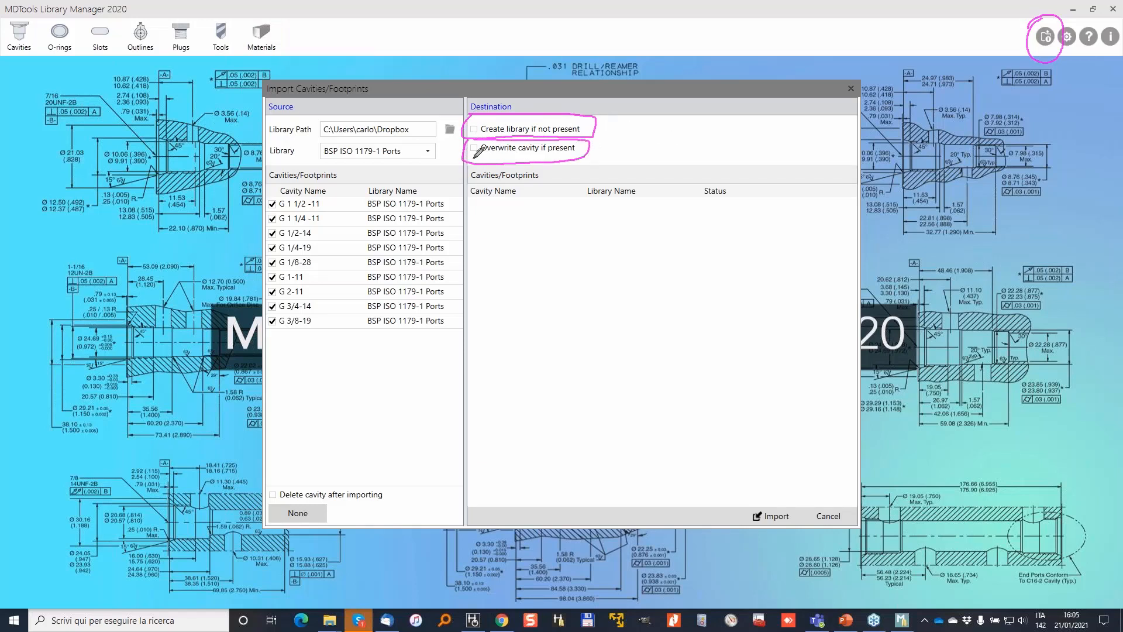
mouse_move(309, 163)
mouse_down()
mouse_move(372, 163)
mouse_move(449, 138)
mouse_move(305, 130)
mouse_move(312, 161)
mouse_up()
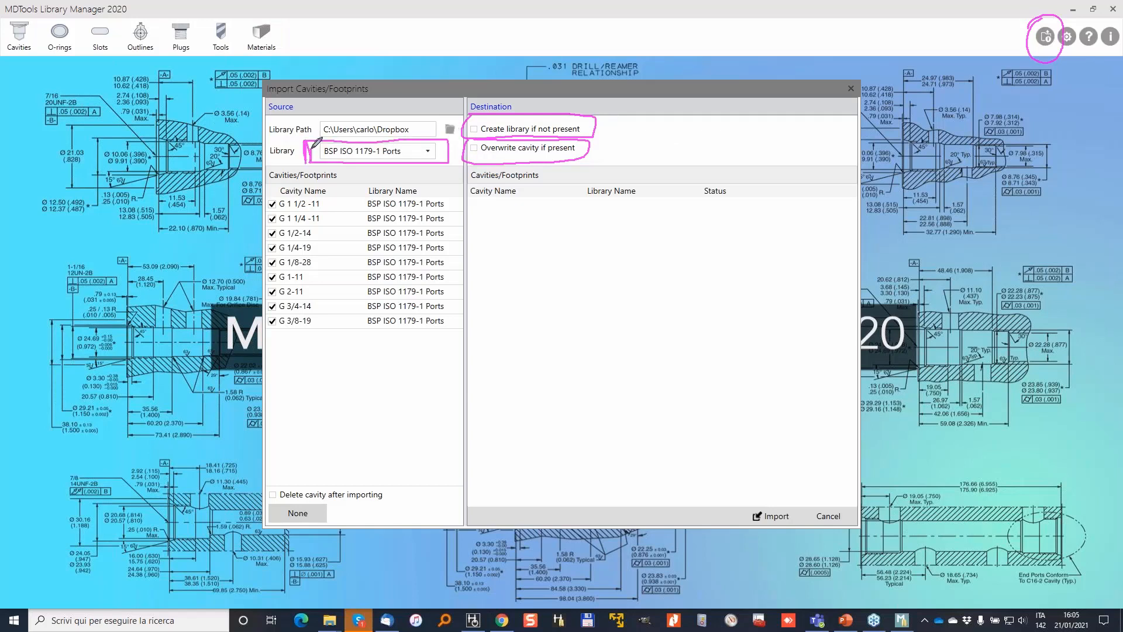
mouse_move(468, 119)
mouse_down()
mouse_move(480, 138)
mouse_move(463, 139)
mouse_up()
drag(272, 210, 323, 207)
mouse_move(468, 138)
mouse_down()
mouse_move(477, 165)
mouse_move(488, 145)
mouse_up()
key(Escape)
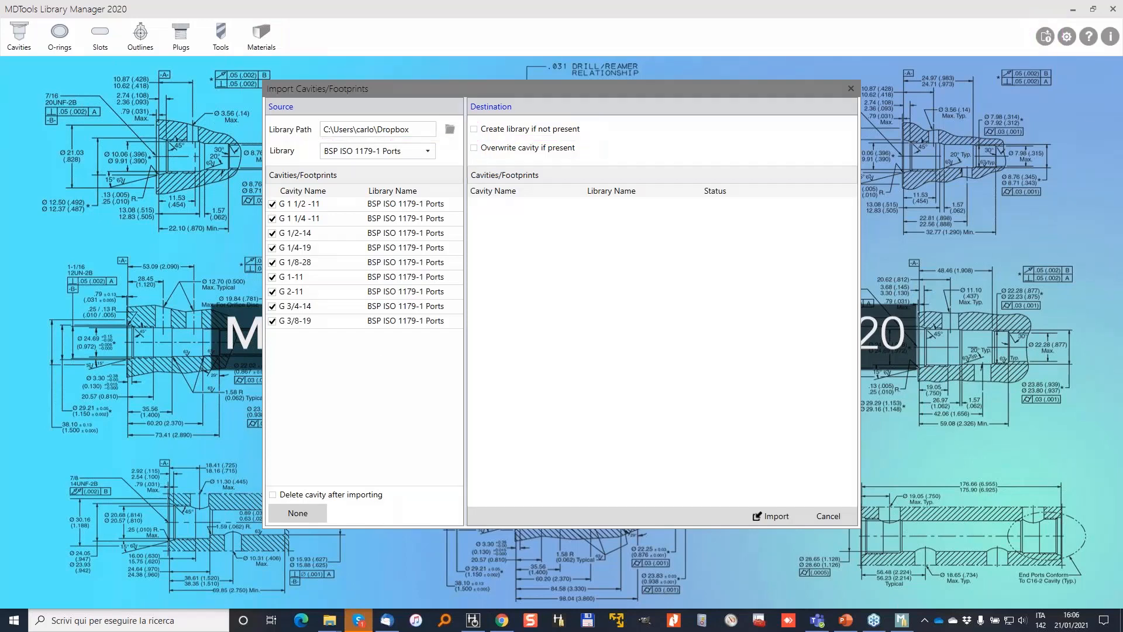
Cancel the cavity import and open the Cavities/Footprints library
click(845, 513)
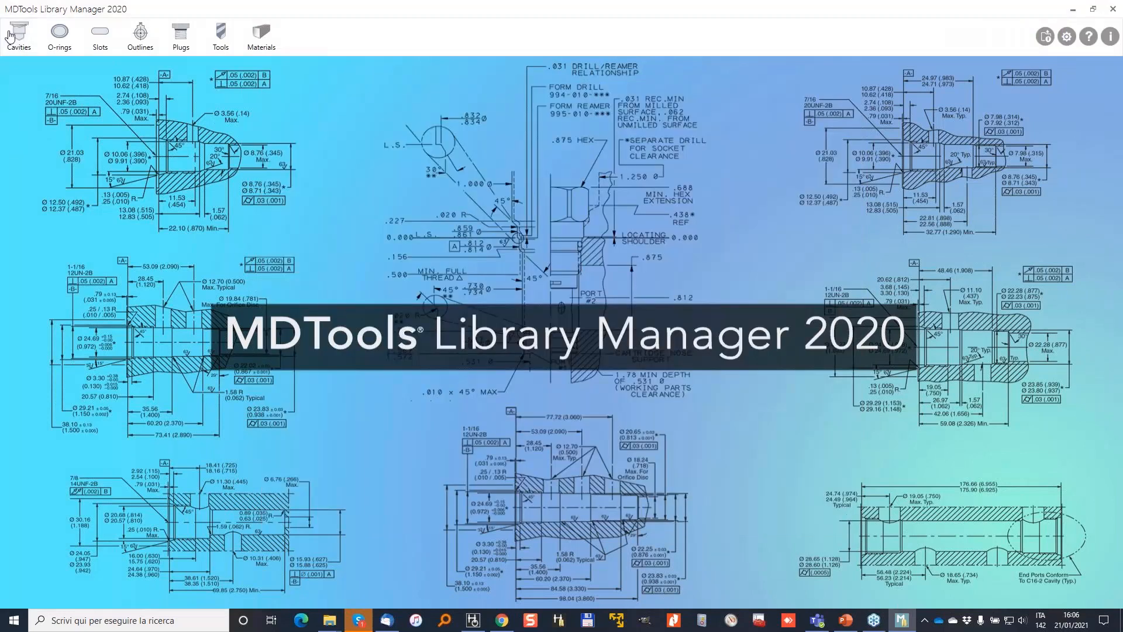
click(25, 36)
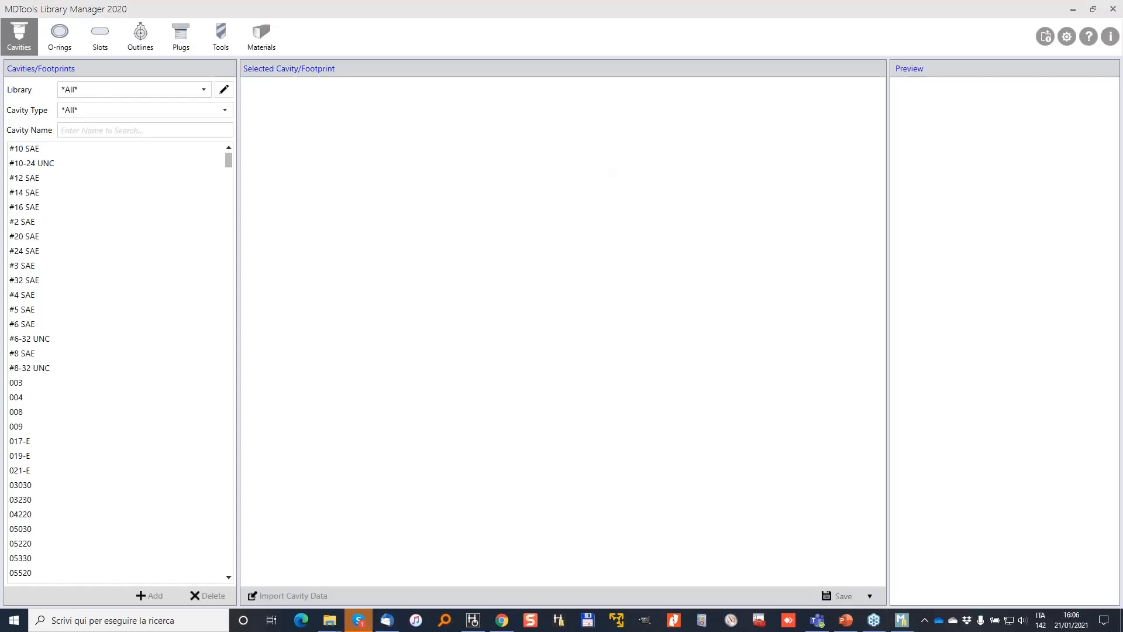
mouse_move(3, 19)
mouse_down()
mouse_move(4, 49)
mouse_move(41, 56)
mouse_move(3, 18)
mouse_up()
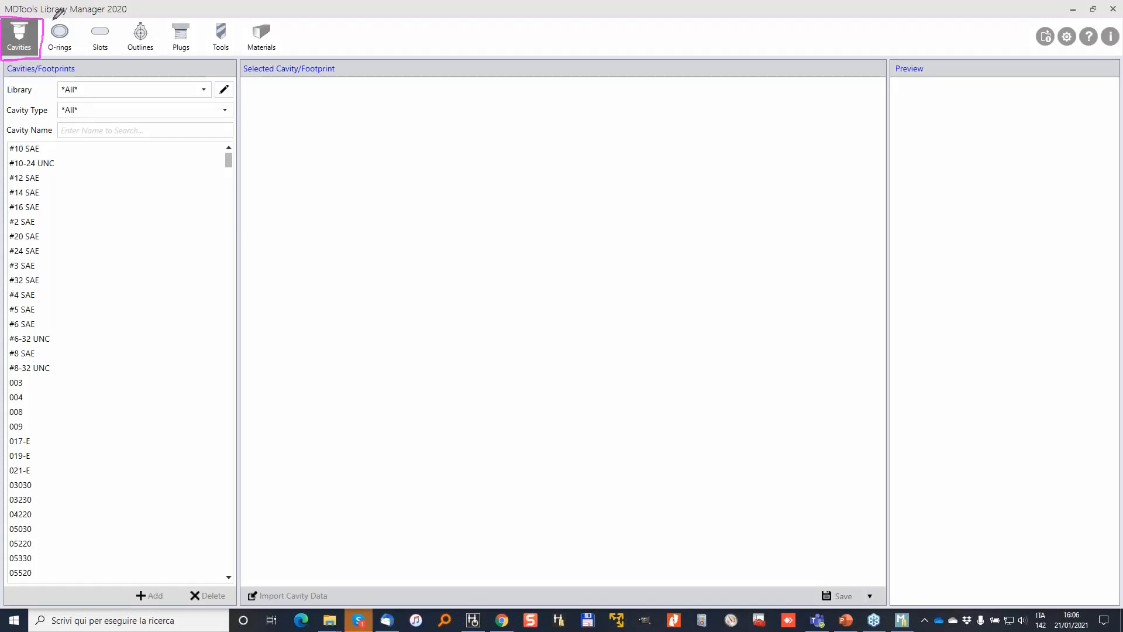
drag(46, 21, 76, 62)
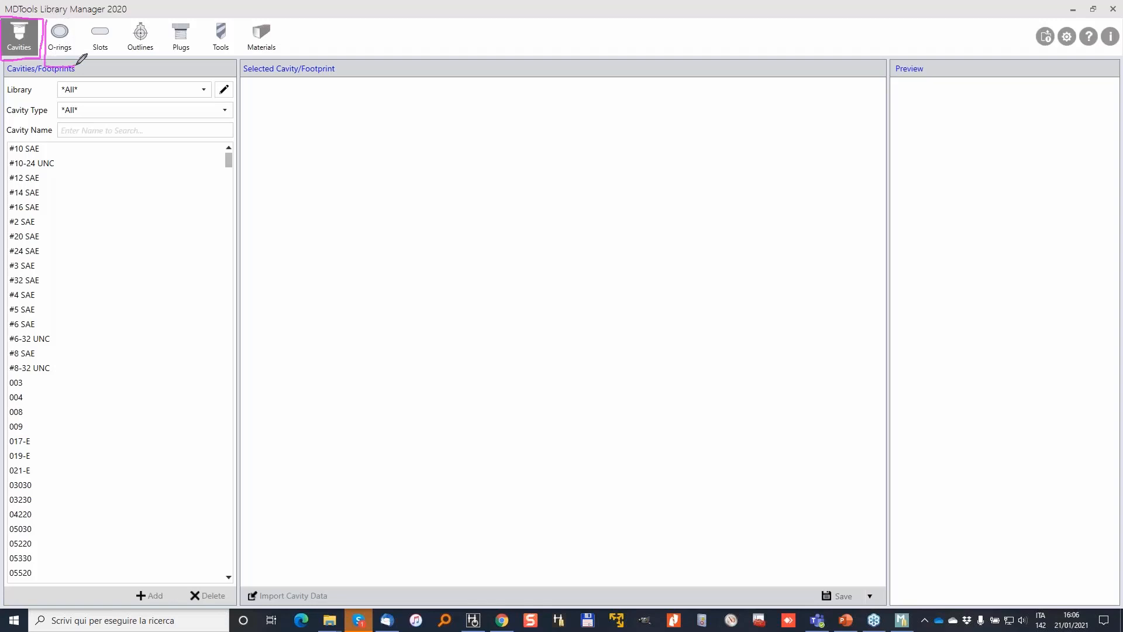
mouse_move(84, 20)
mouse_down()
mouse_move(87, 60)
mouse_move(119, 17)
mouse_move(84, 18)
mouse_move(134, 59)
mouse_move(162, 14)
mouse_move(131, 11)
mouse_move(200, 53)
mouse_move(175, 13)
mouse_move(203, 54)
mouse_move(236, 24)
mouse_move(243, 53)
mouse_move(285, 50)
mouse_move(246, 18)
mouse_up()
mouse_move(5, 17)
mouse_down()
mouse_move(37, 63)
mouse_move(7, 42)
mouse_up()
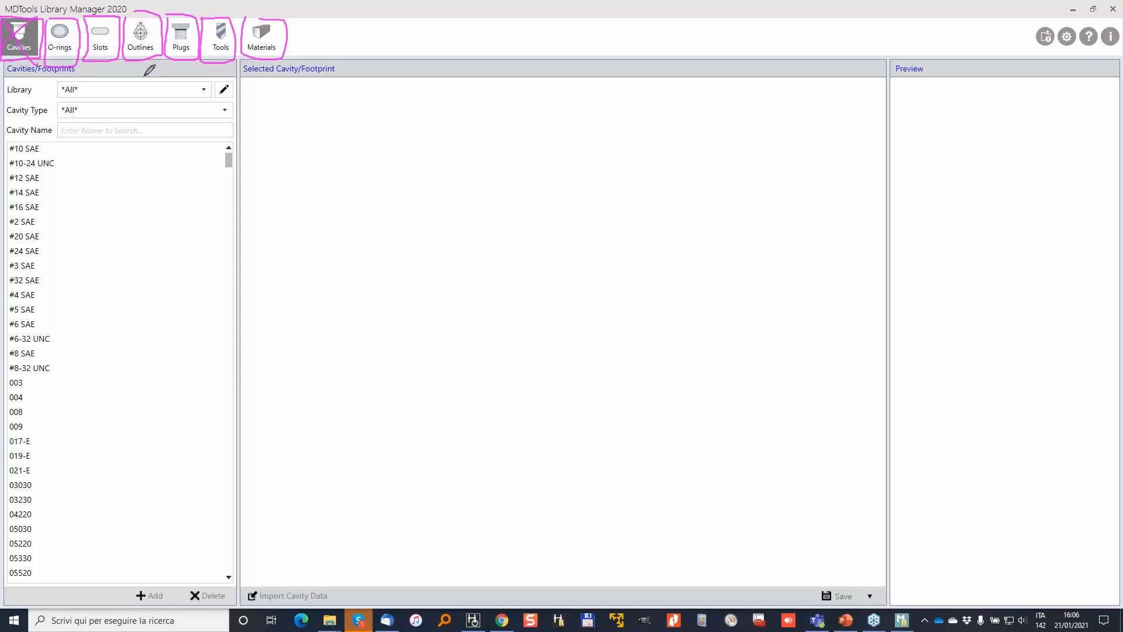
Search the cavities by name for c10-2 across all libraries and cavity types
click(93, 130)
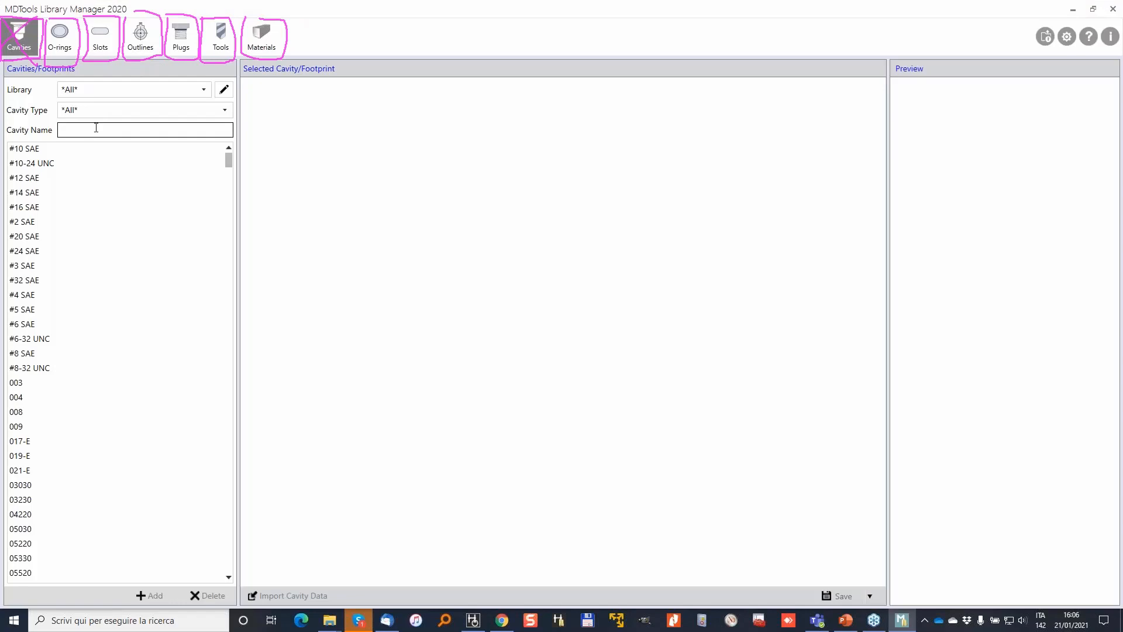
text(c)
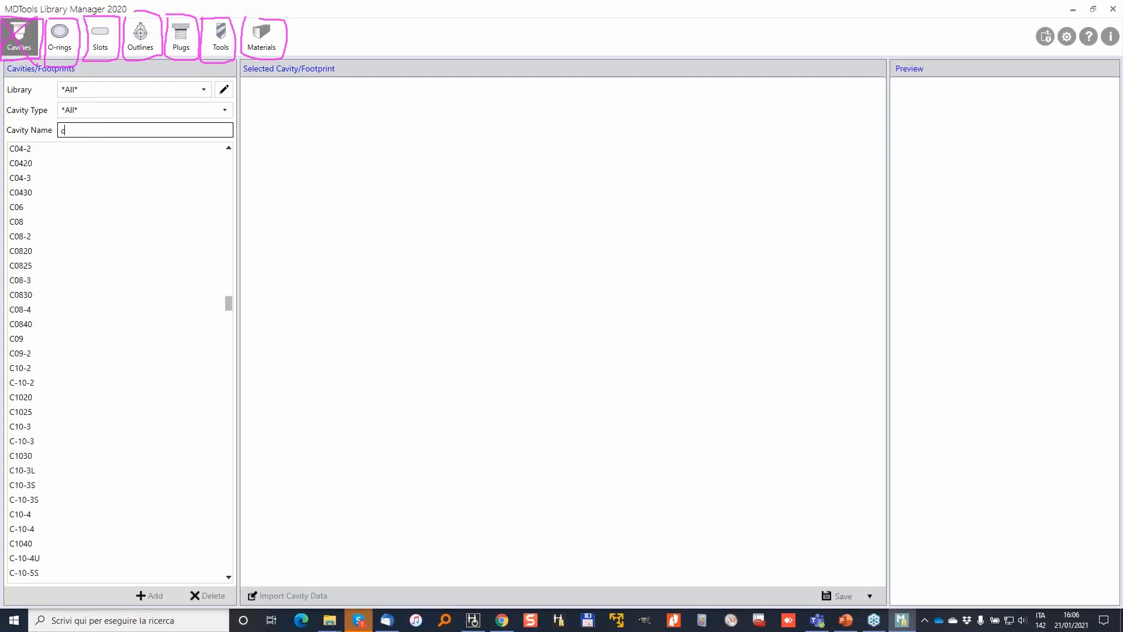
text(10-2)
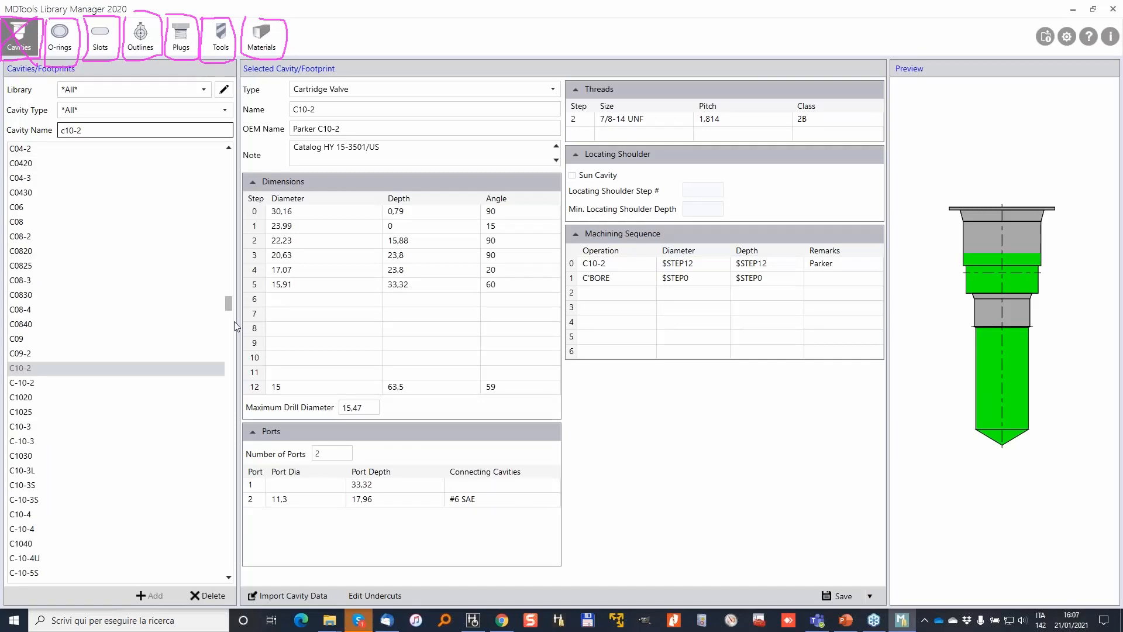
mouse_move(230, 304)
mouse_down()
mouse_move(234, 158)
mouse_move(234, 310)
mouse_up()
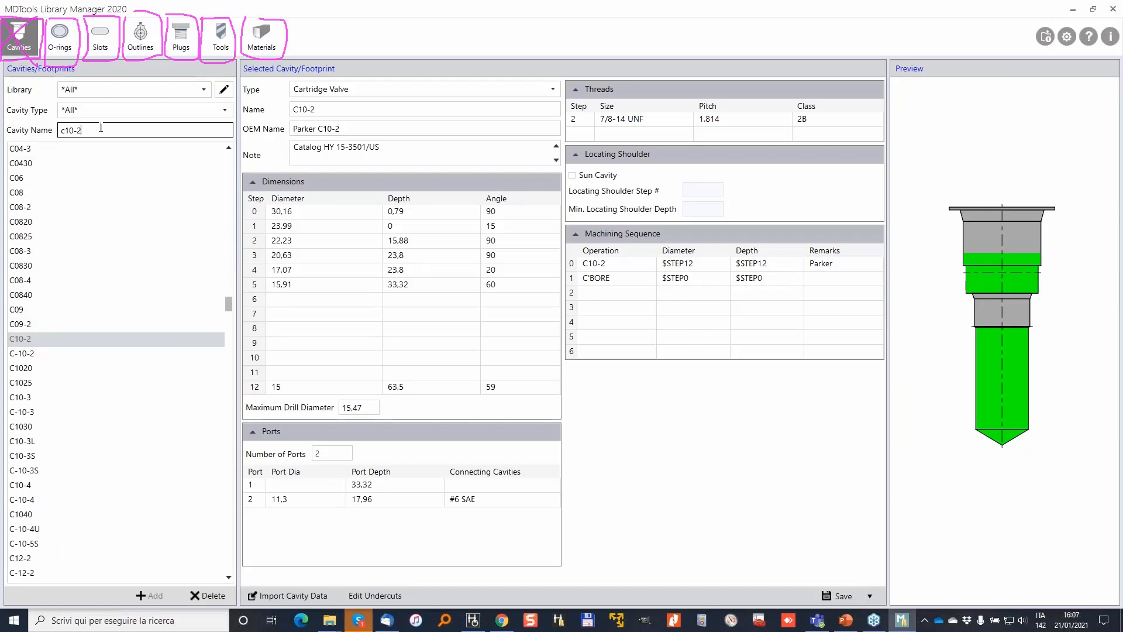
Clear the cavity name search and filter the cavity list to the Port type
drag(97, 126, 61, 127)
key(BackSpace)
click(229, 112)
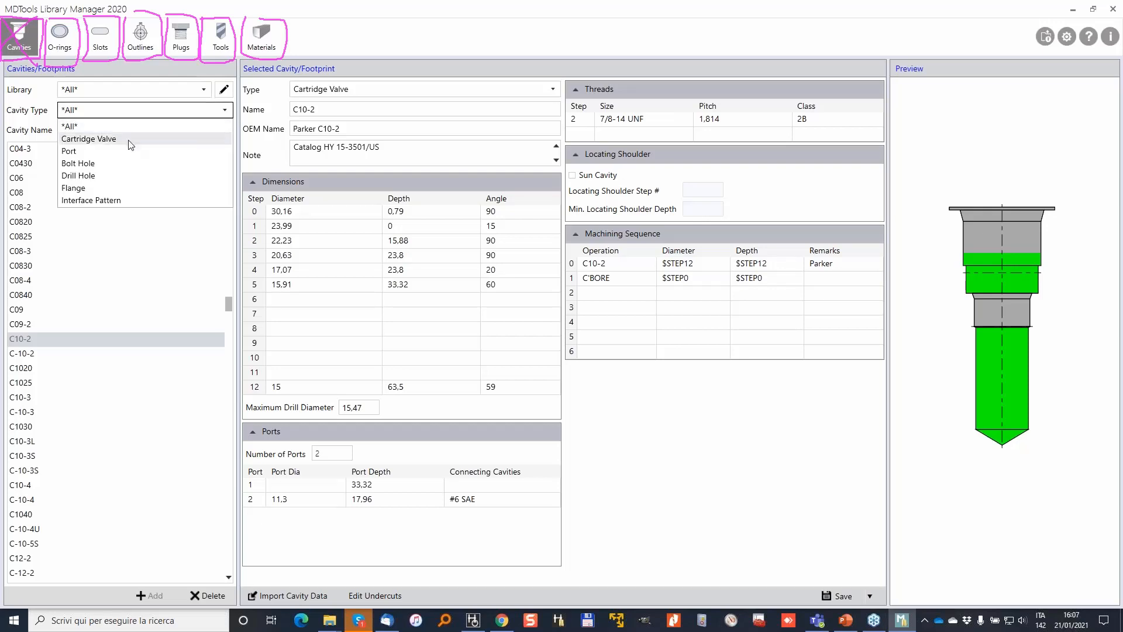
click(100, 153)
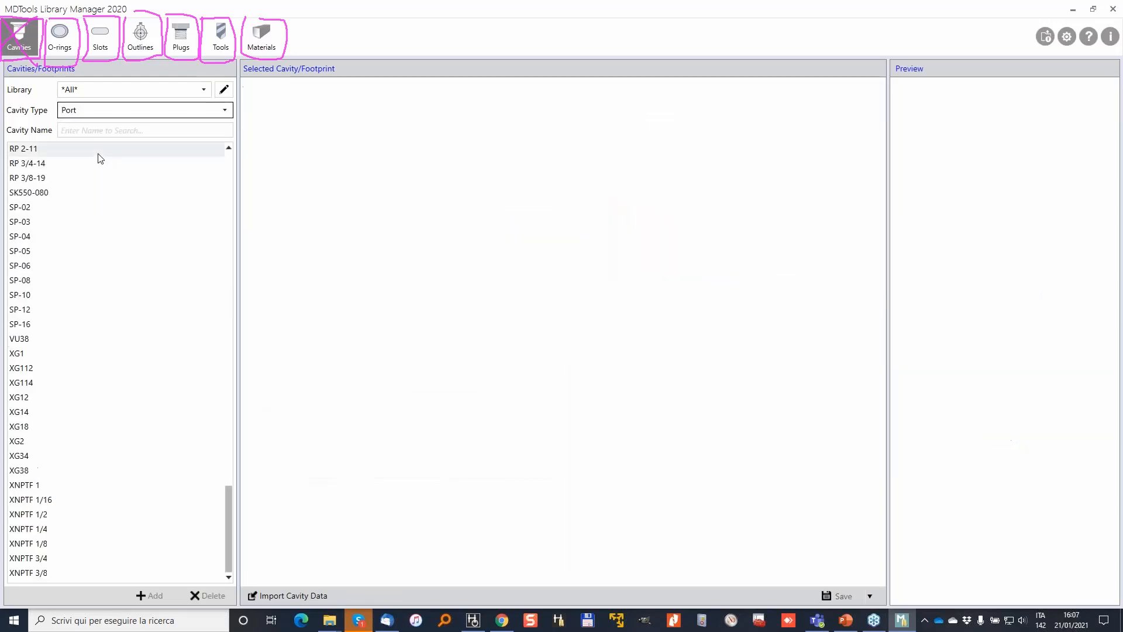
Filter the cavity list by the Flange type and show the cavities of the Tognella library
click(168, 111)
click(87, 186)
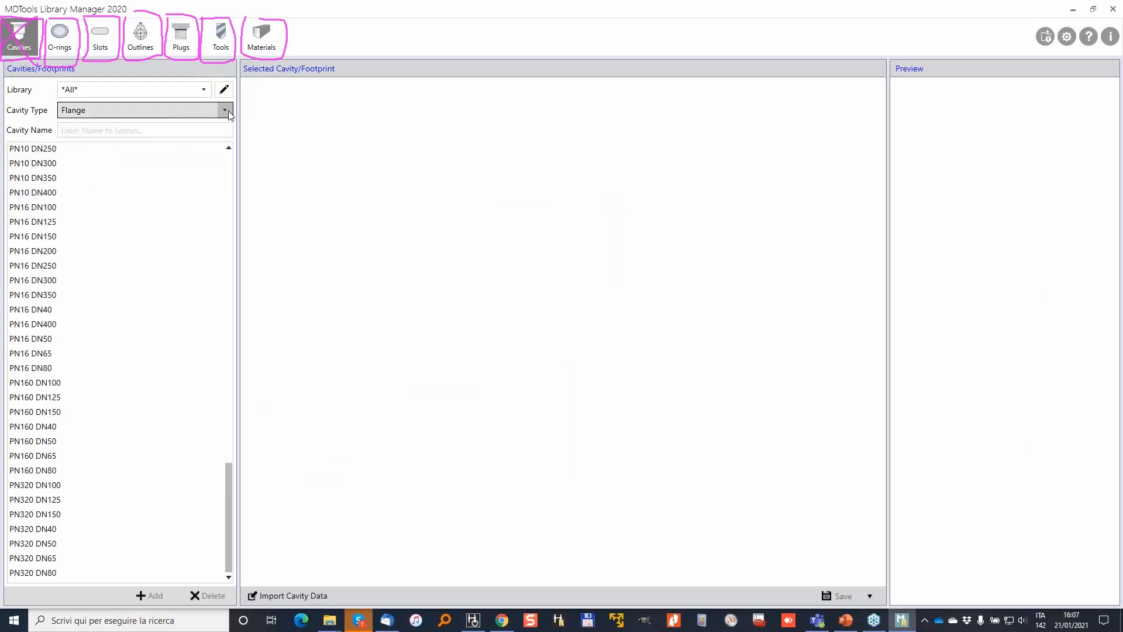
click(203, 90)
drag(206, 126, 212, 272)
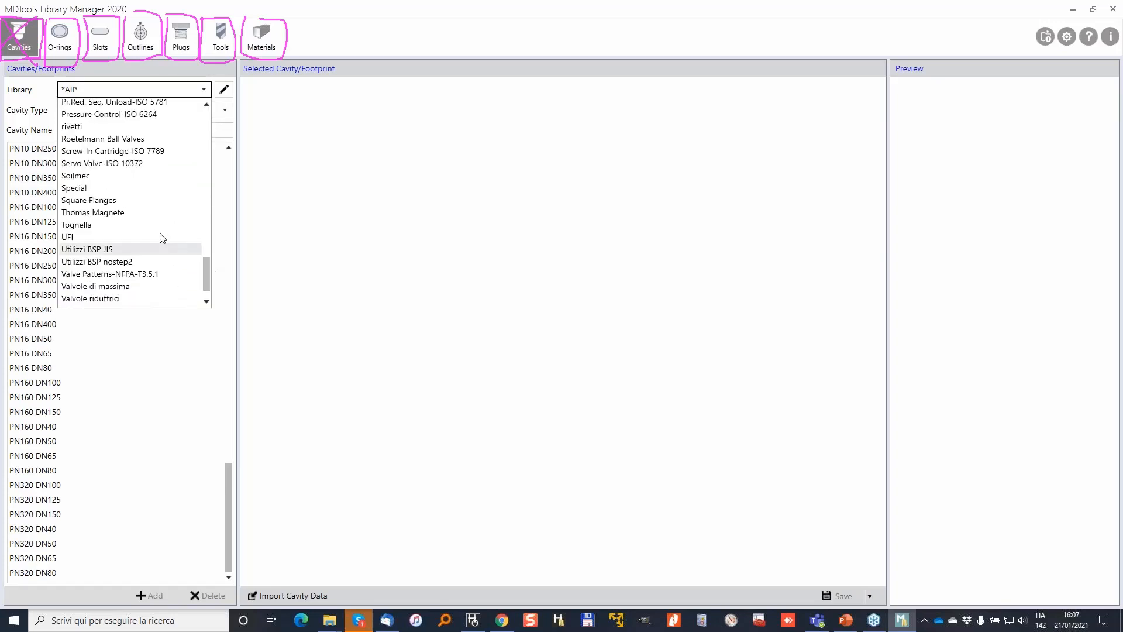
click(120, 225)
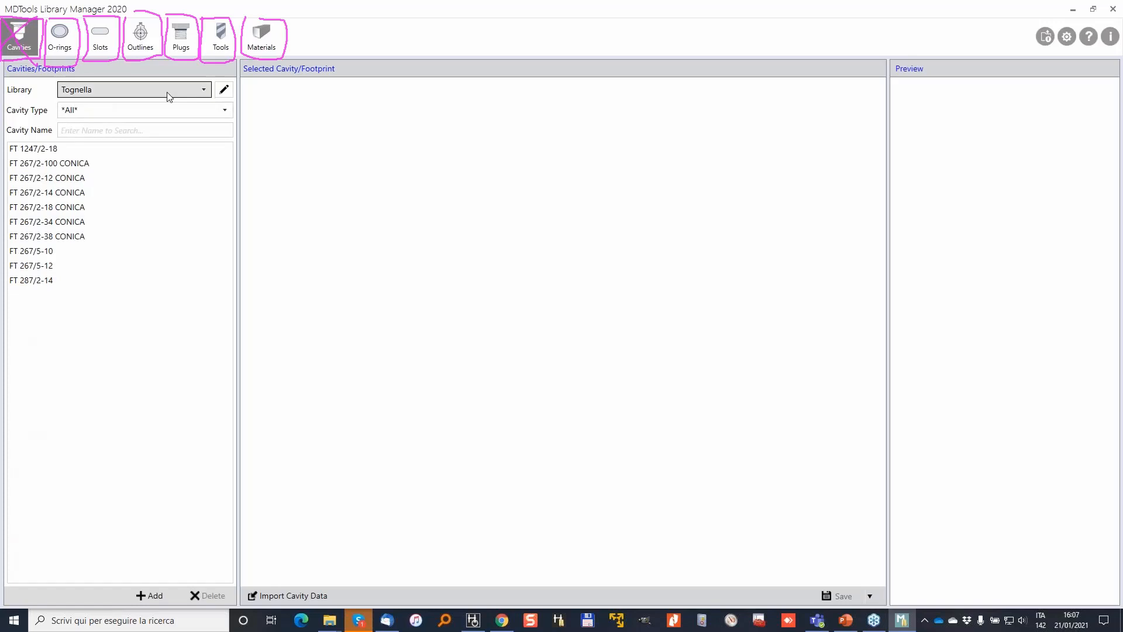
Switch to the 1-Parker library and open the C10-3 cavity's data
click(203, 90)
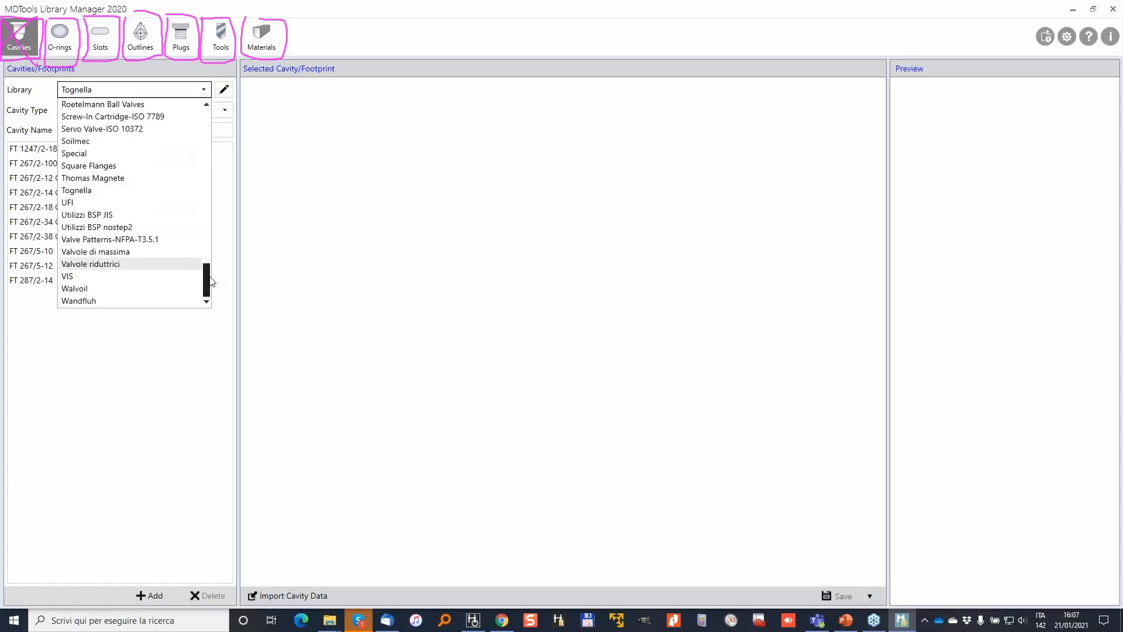
drag(211, 277, 93, 212)
click(93, 213)
drag(228, 173, 234, 301)
click(45, 309)
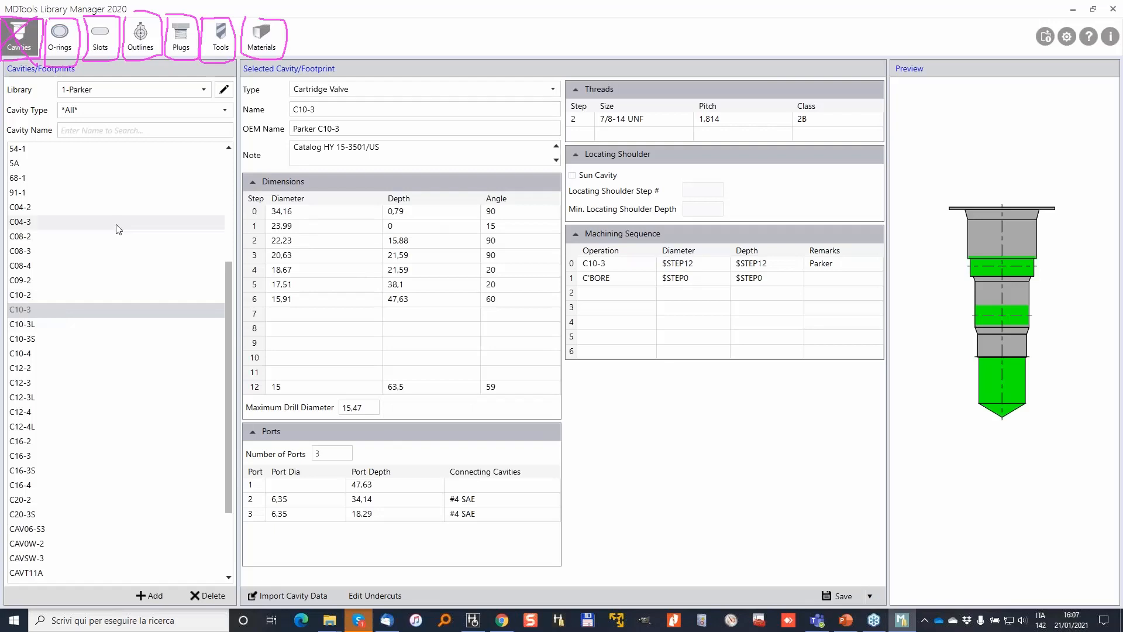
Look through the list of available cavity libraries and close it, leaving the 1-Parker library selected
click(199, 89)
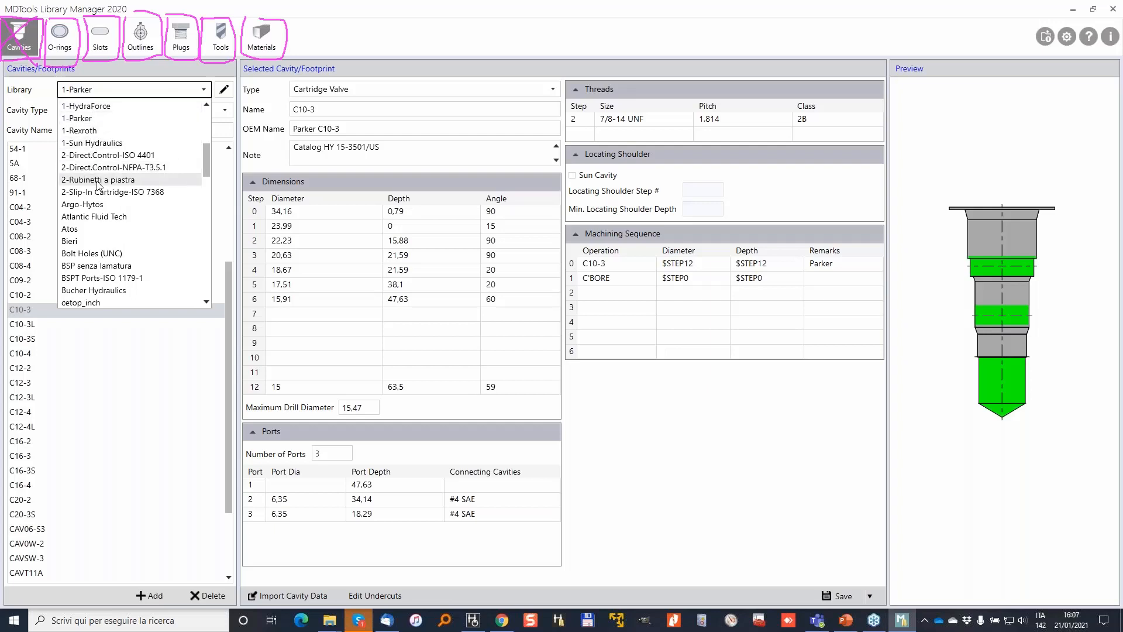
scroll(98, 185, up, 5)
scroll(95, 143, up, 1)
scroll(77, 206, down, 3)
scroll(80, 217, down, 1)
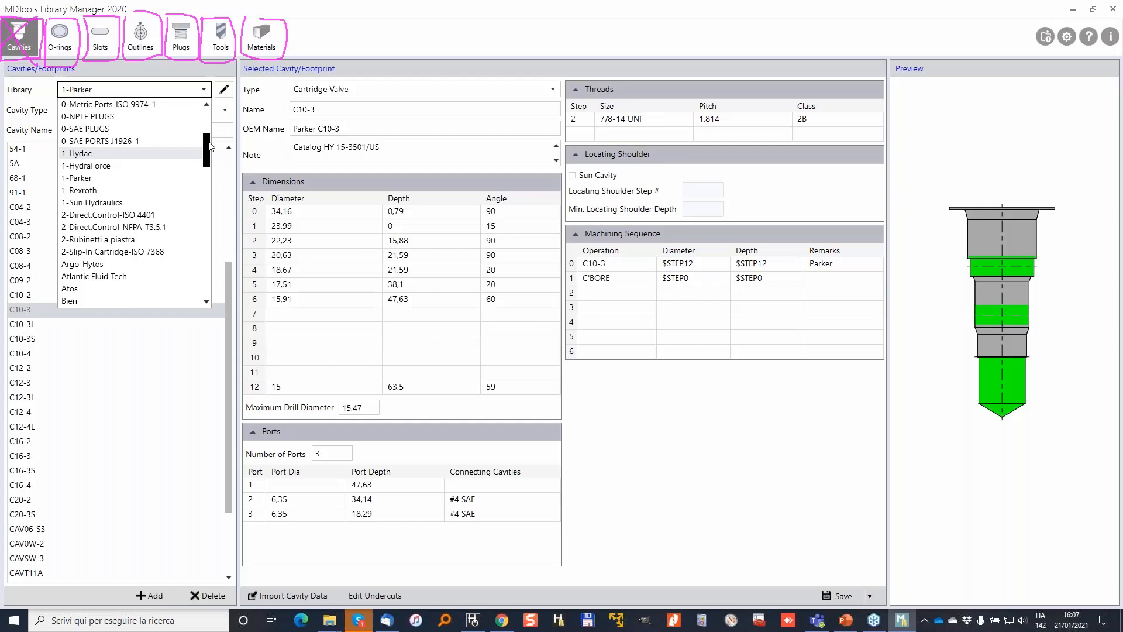
scroll(103, 136, up, 6)
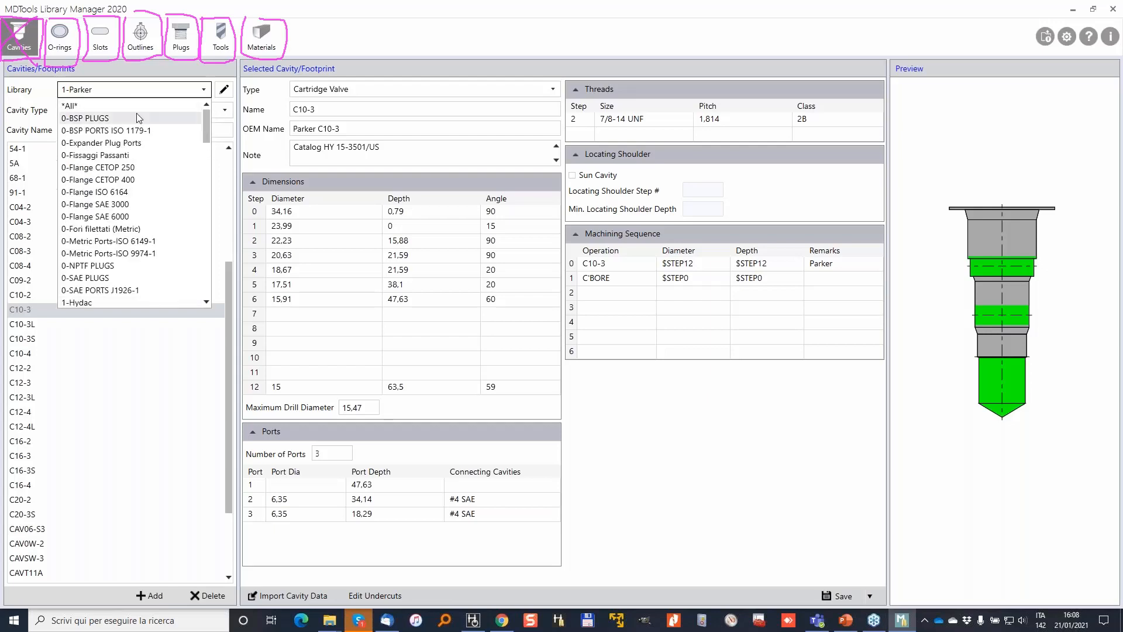
click(377, 41)
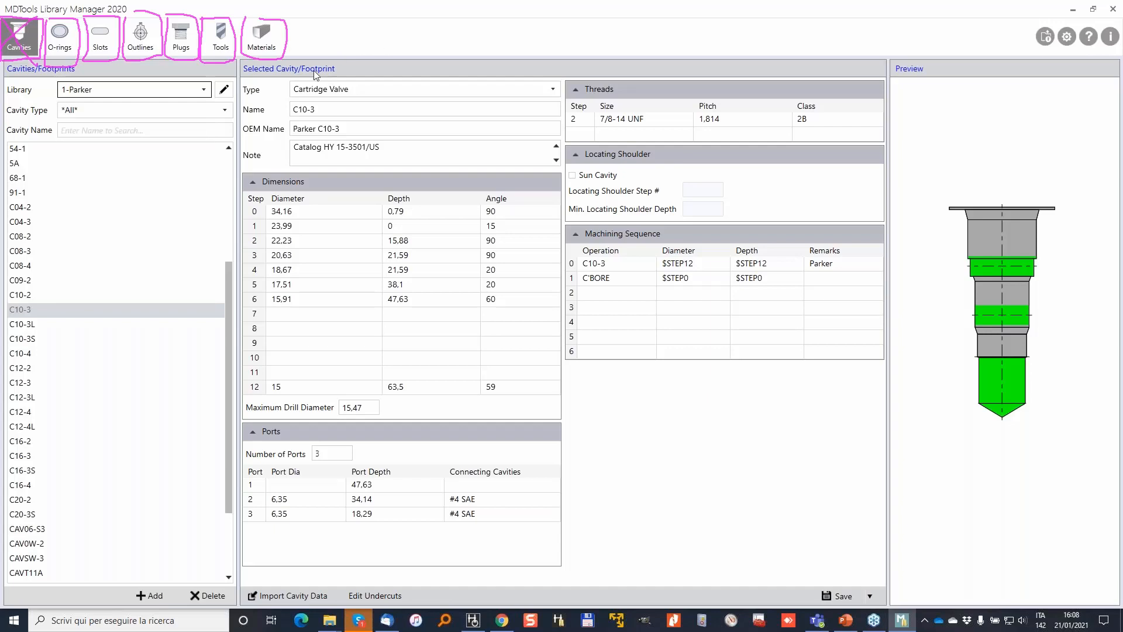
Rename the Fluid-Press library as 2-Fluid-Press in the library management dialog
click(224, 91)
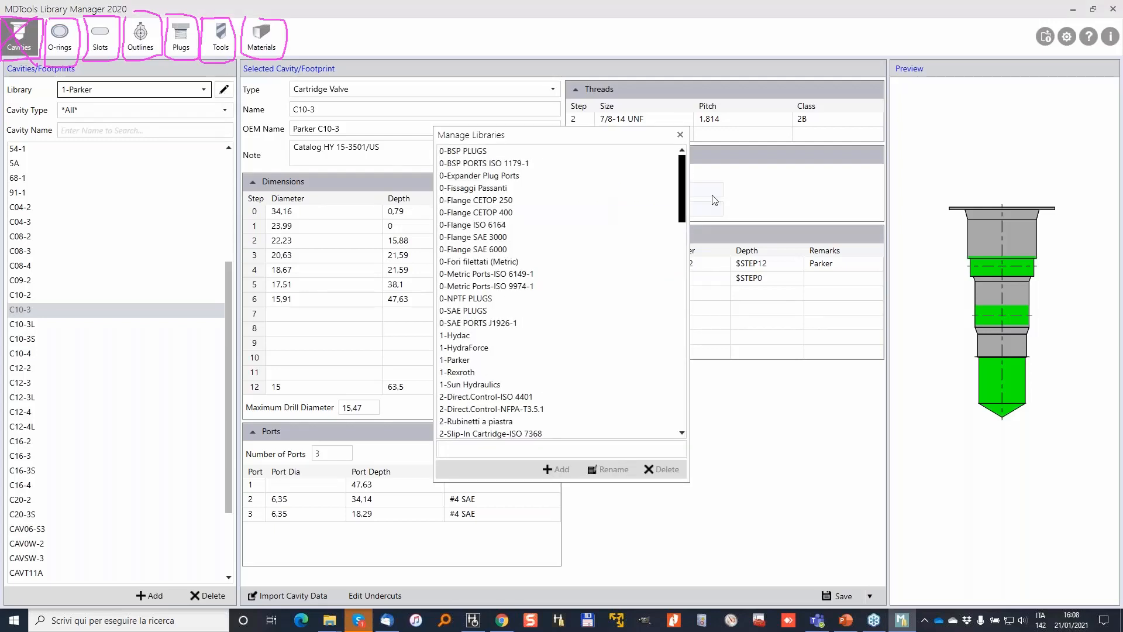
drag(679, 170, 689, 296)
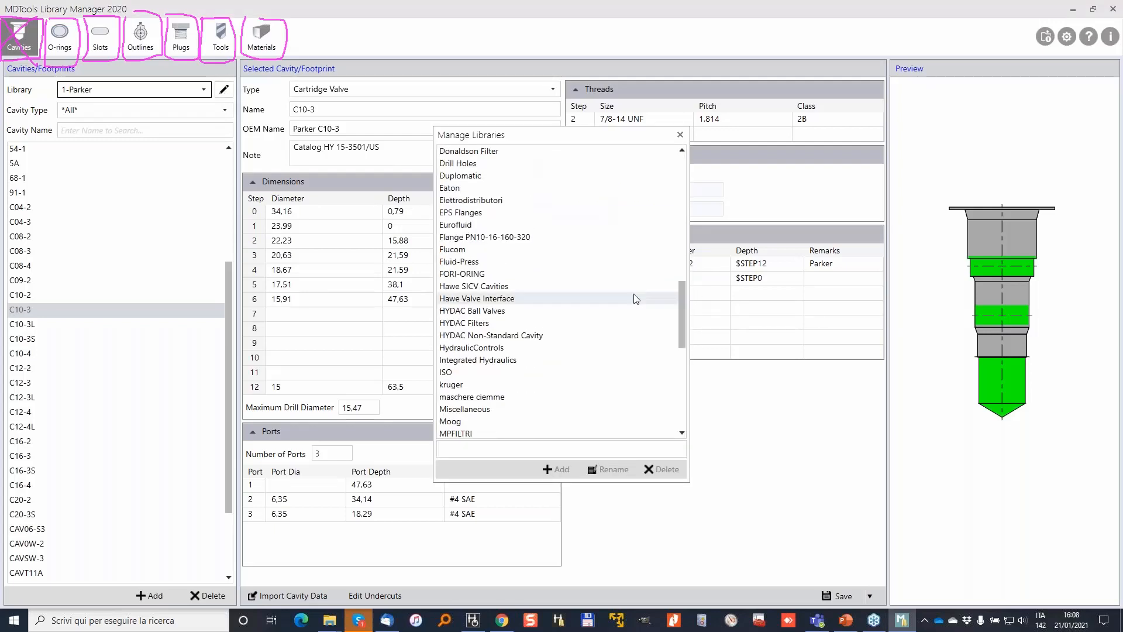
click(462, 264)
click(440, 449)
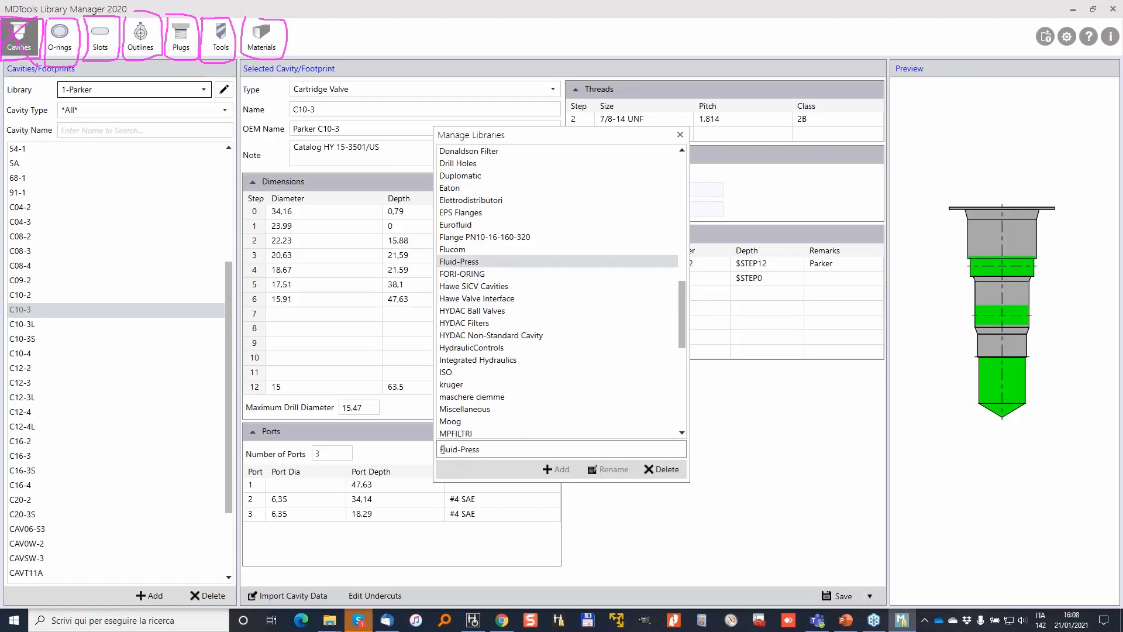
text(2-)
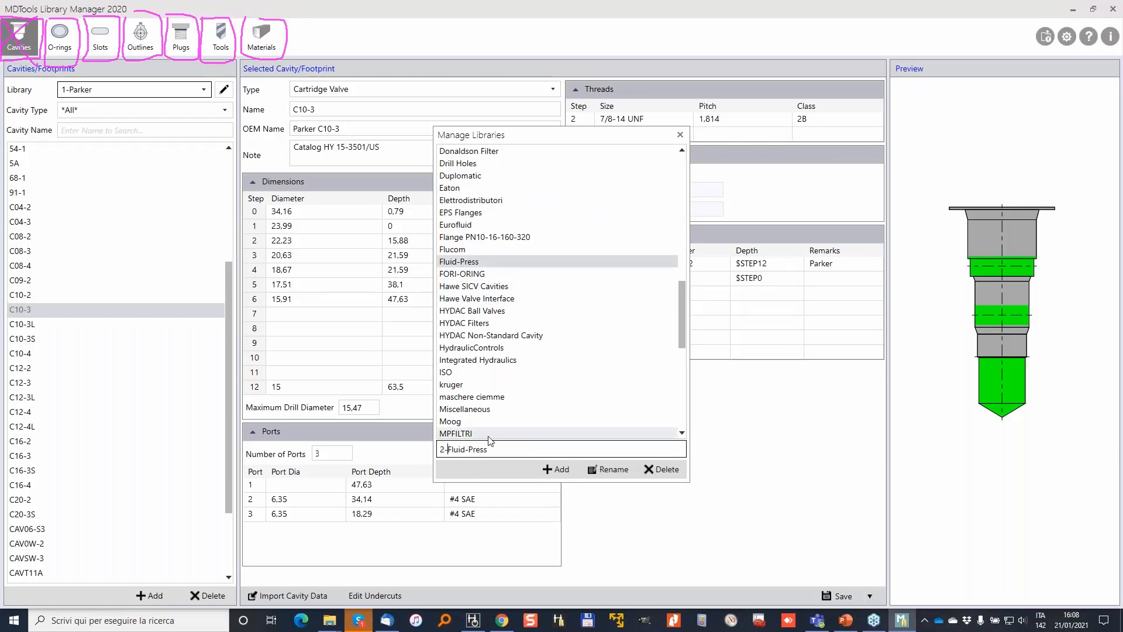
click(620, 471)
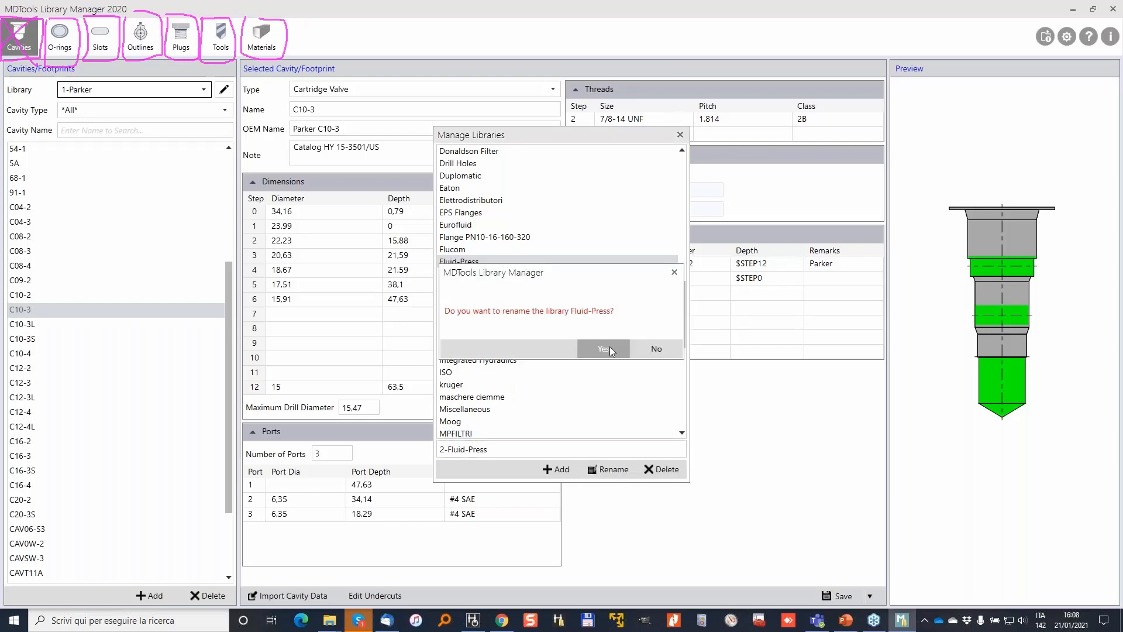
click(611, 351)
drag(680, 301, 680, 196)
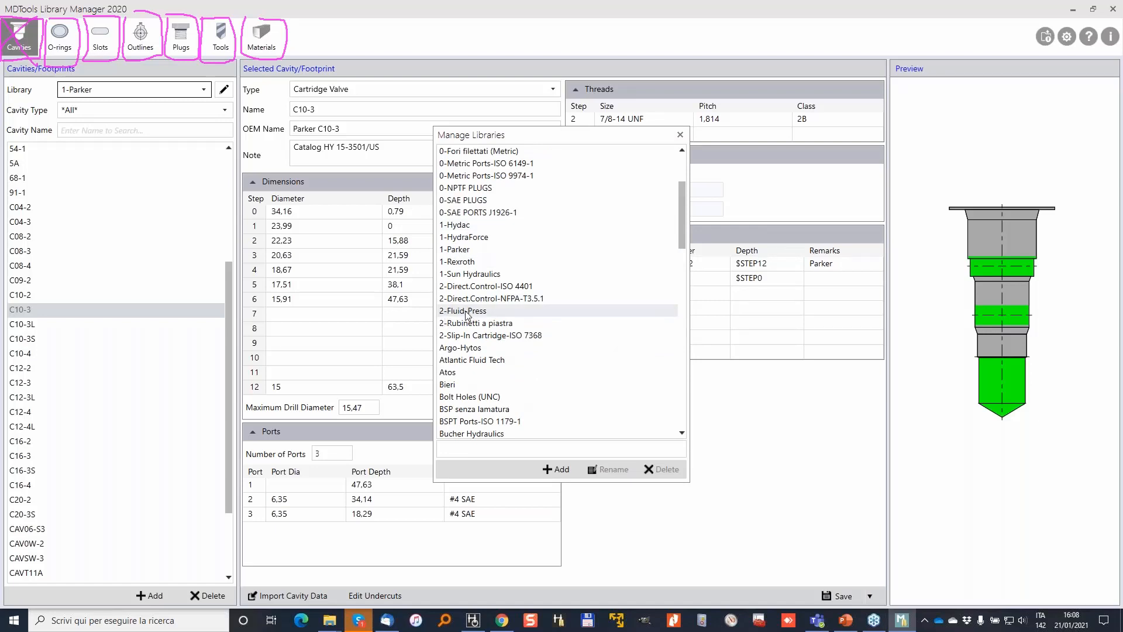
Add a new cavity library named WebinarSeries and close library management
click(521, 447)
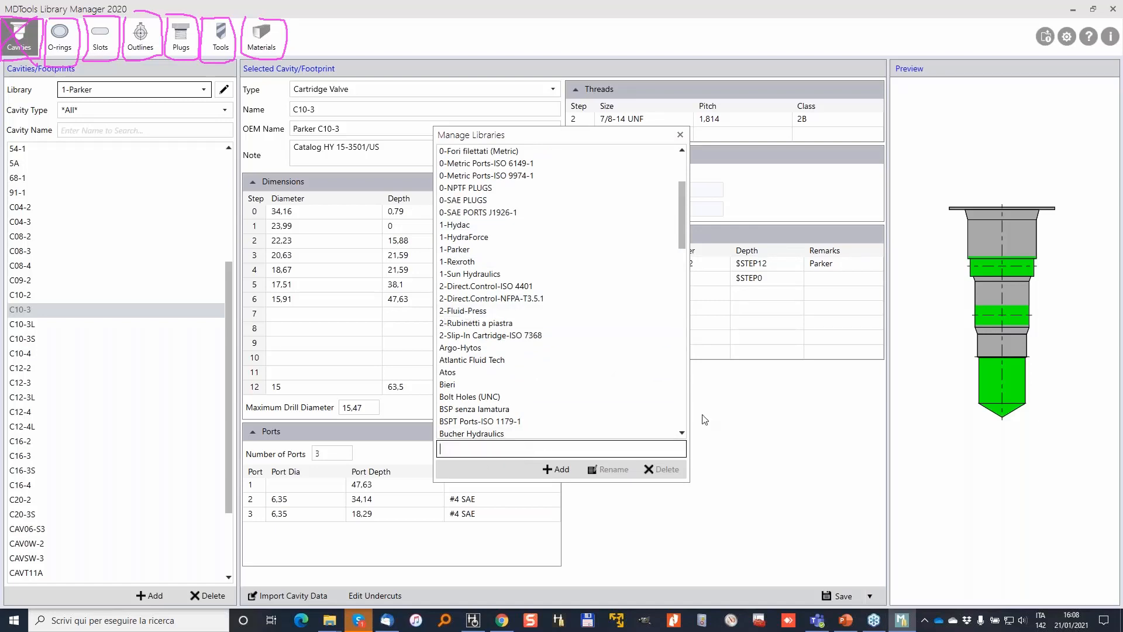
text(WebinarSeries)
click(573, 471)
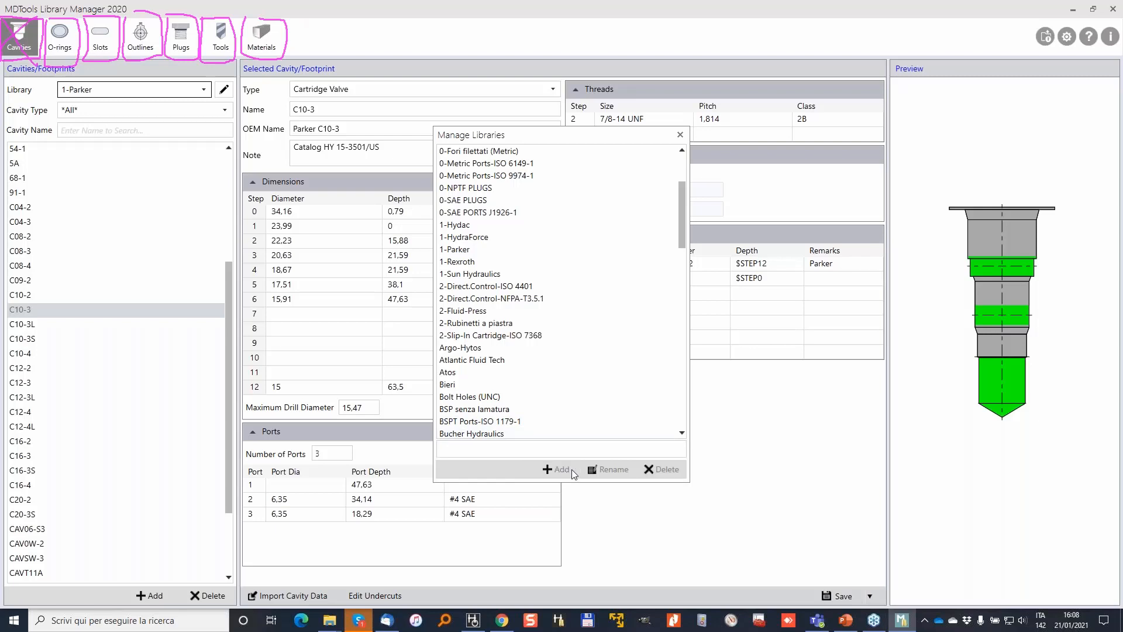
click(680, 135)
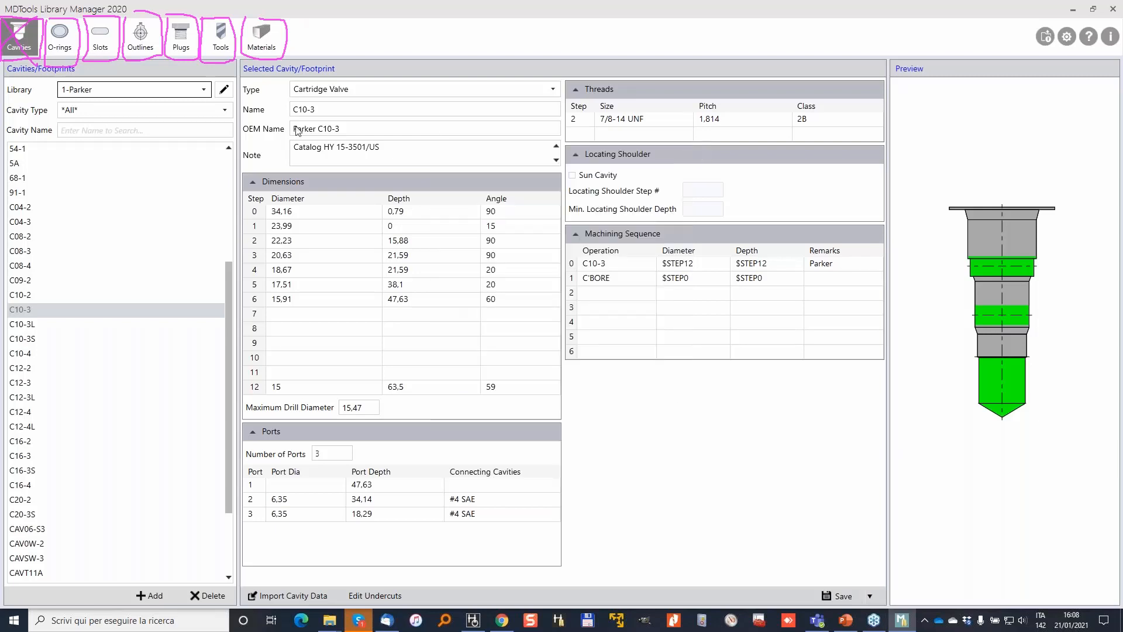
Select WebinarSeries as the current cavity library
click(203, 90)
drag(205, 120, 205, 278)
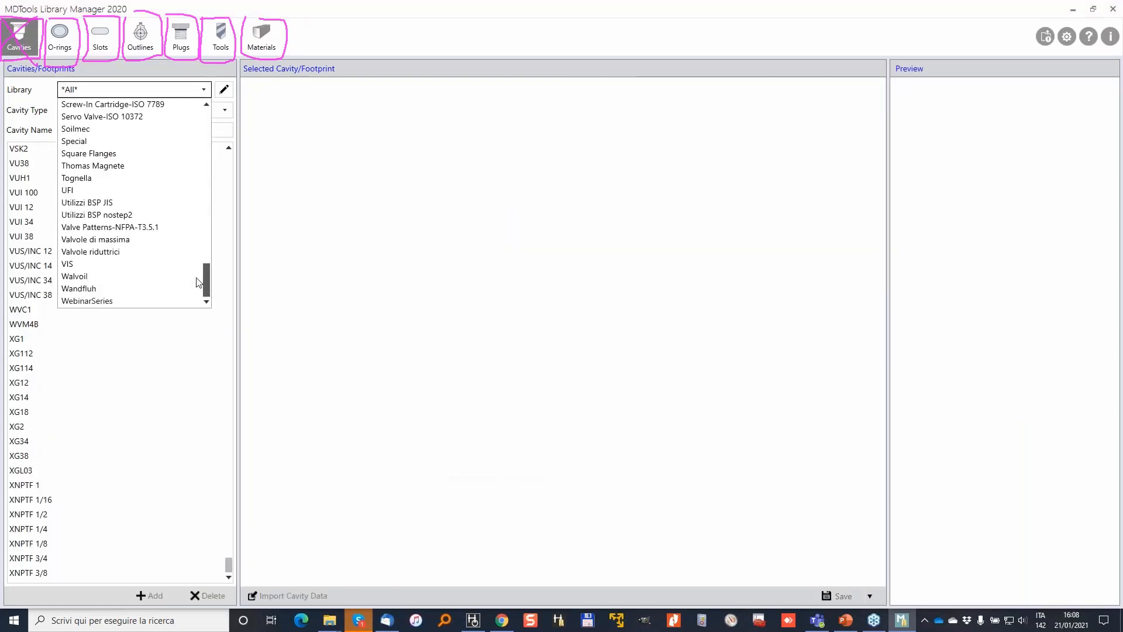
click(103, 301)
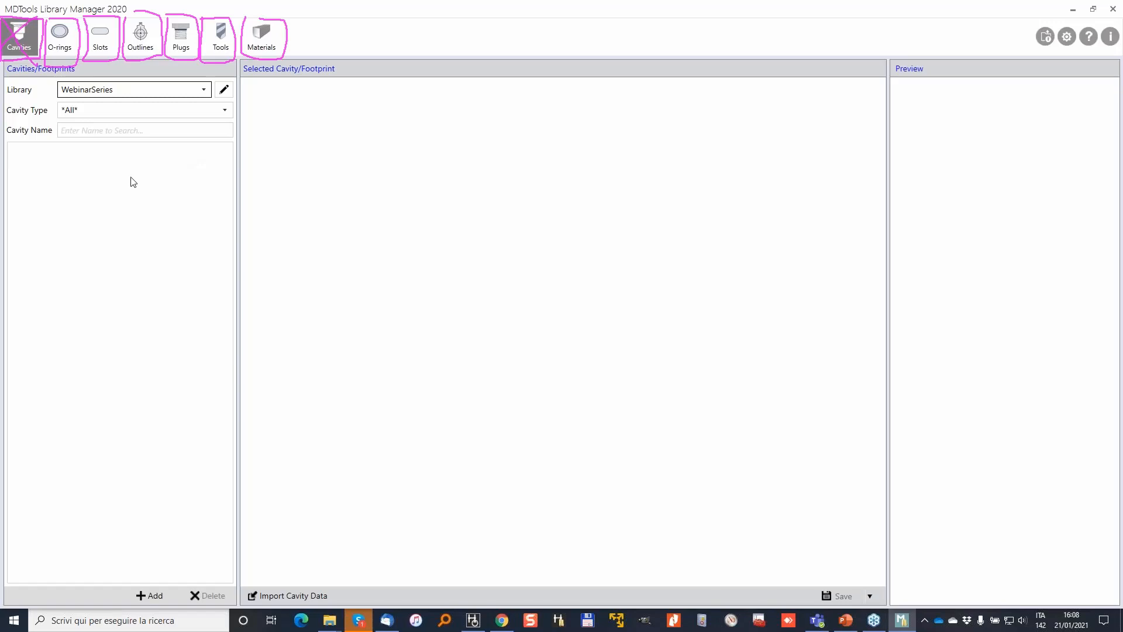
click(1046, 502)
mouse_move(151, 566)
mouse_down()
mouse_move(138, 602)
mouse_move(131, 577)
mouse_up()
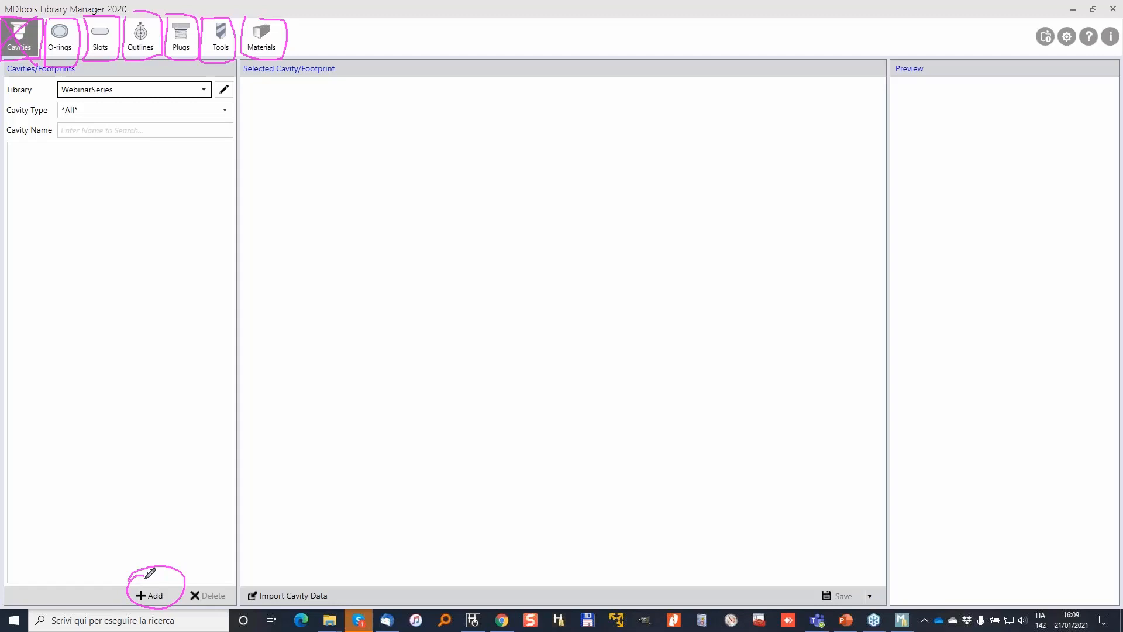
key(Escape)
Import the M10 cavity data from the 0-Fori filettati (Metric) library
click(291, 593)
click(291, 593)
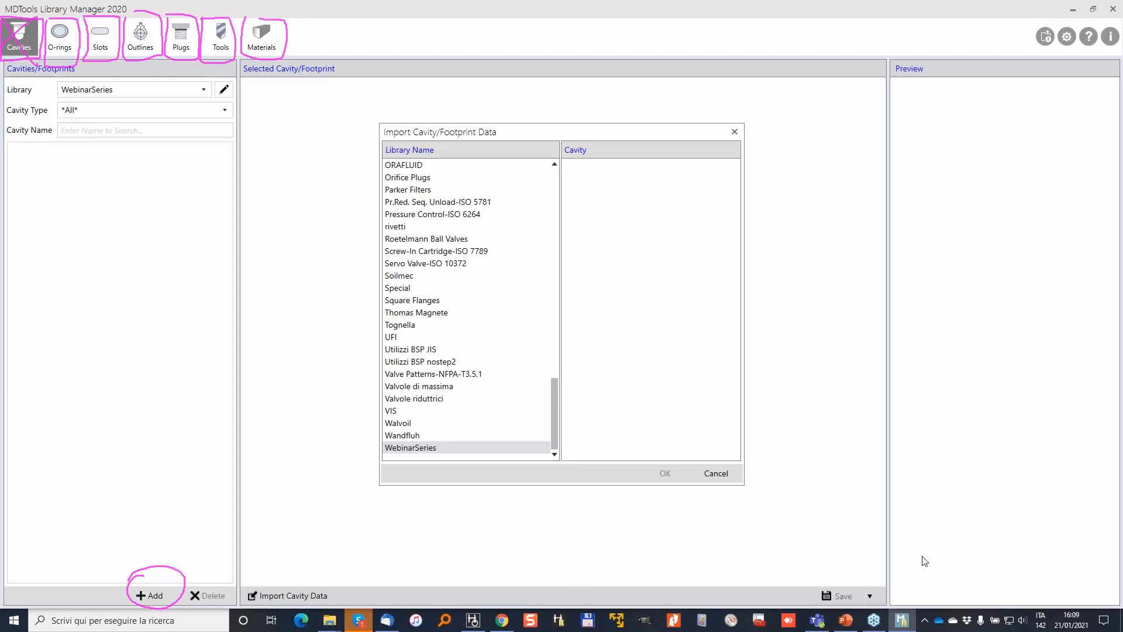
mouse_move(249, 573)
mouse_down()
mouse_move(310, 616)
mouse_move(259, 570)
mouse_up()
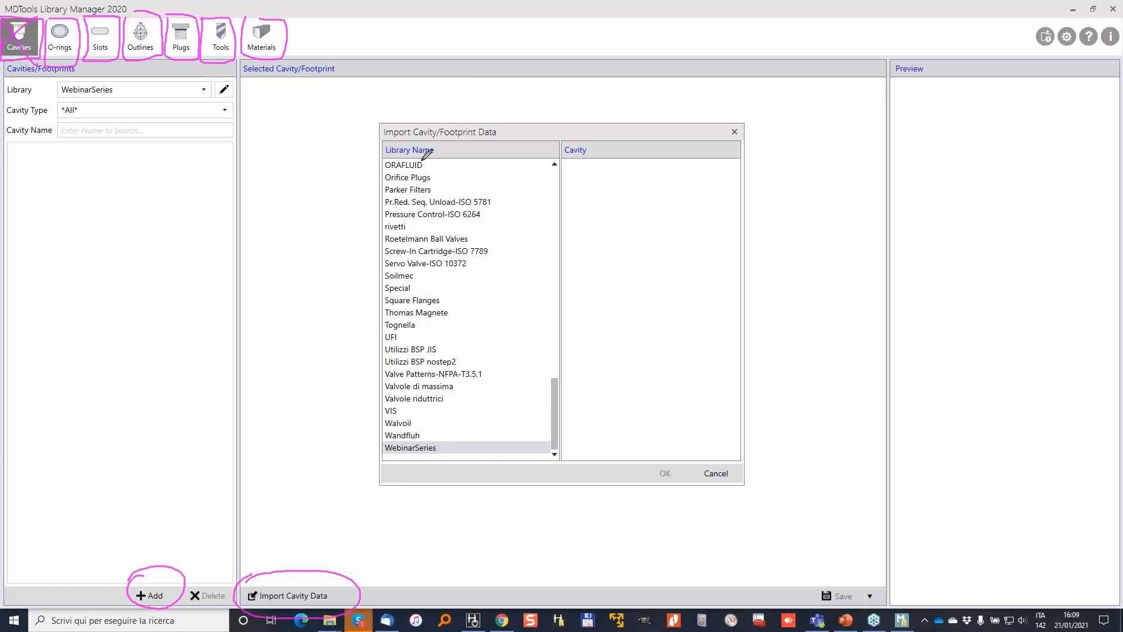
drag(554, 391, 559, 169)
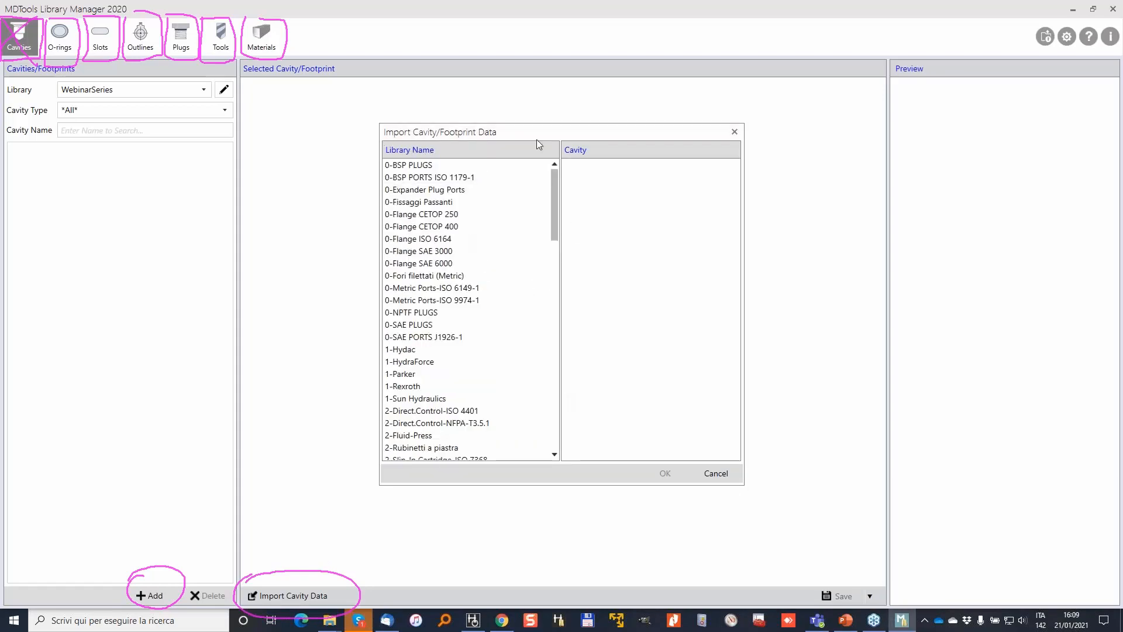
scroll(476, 281, down, 1)
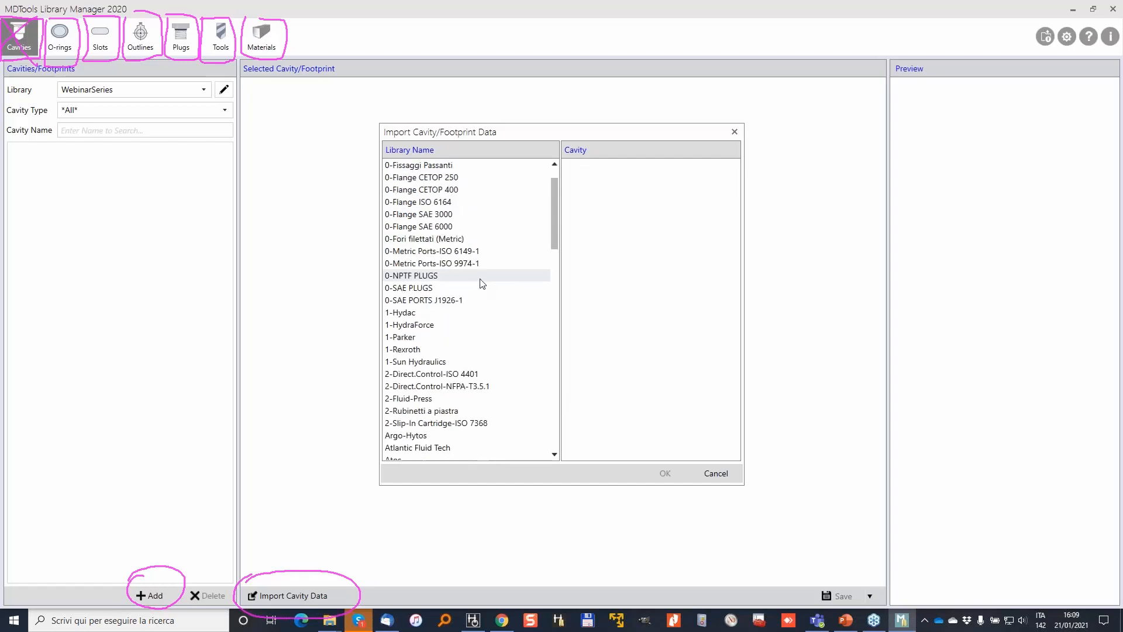
drag(556, 199, 556, 175)
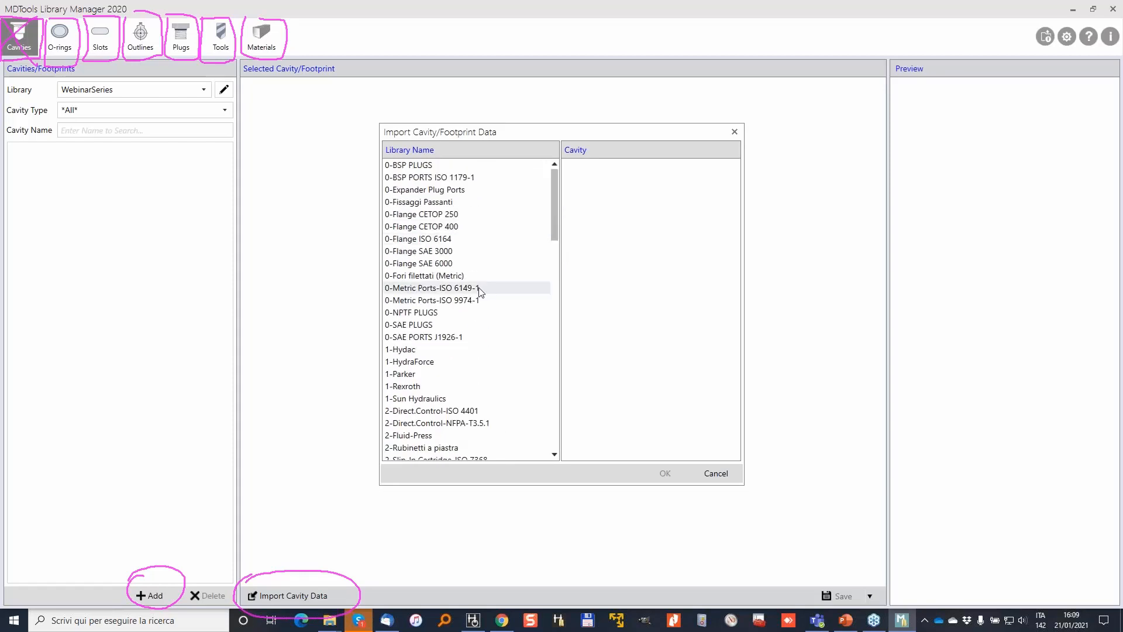
click(447, 276)
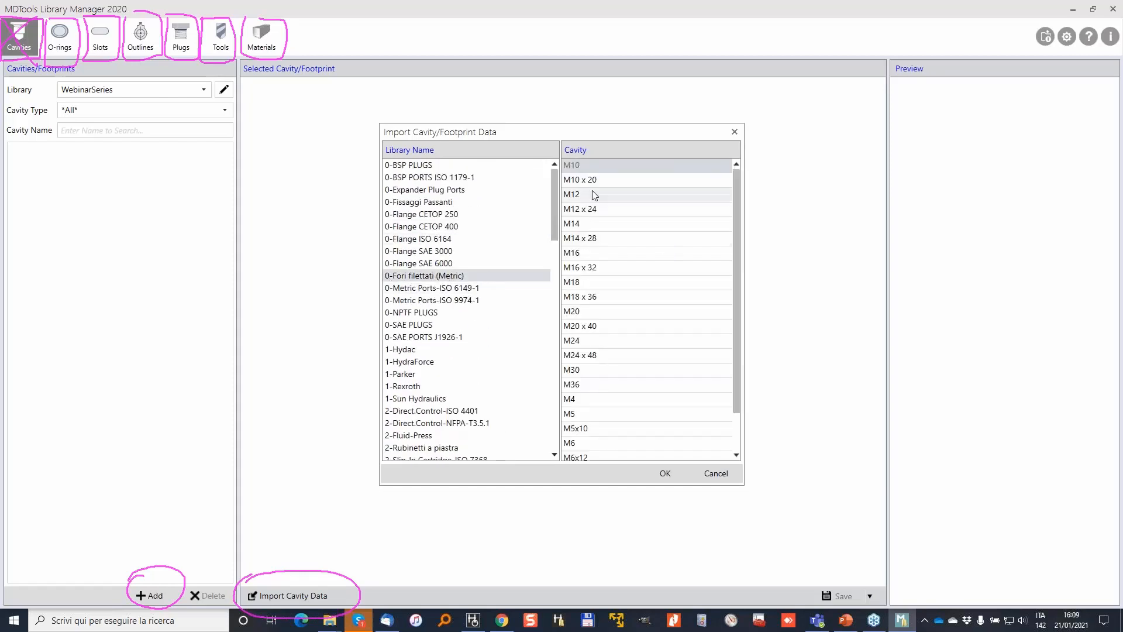
click(656, 478)
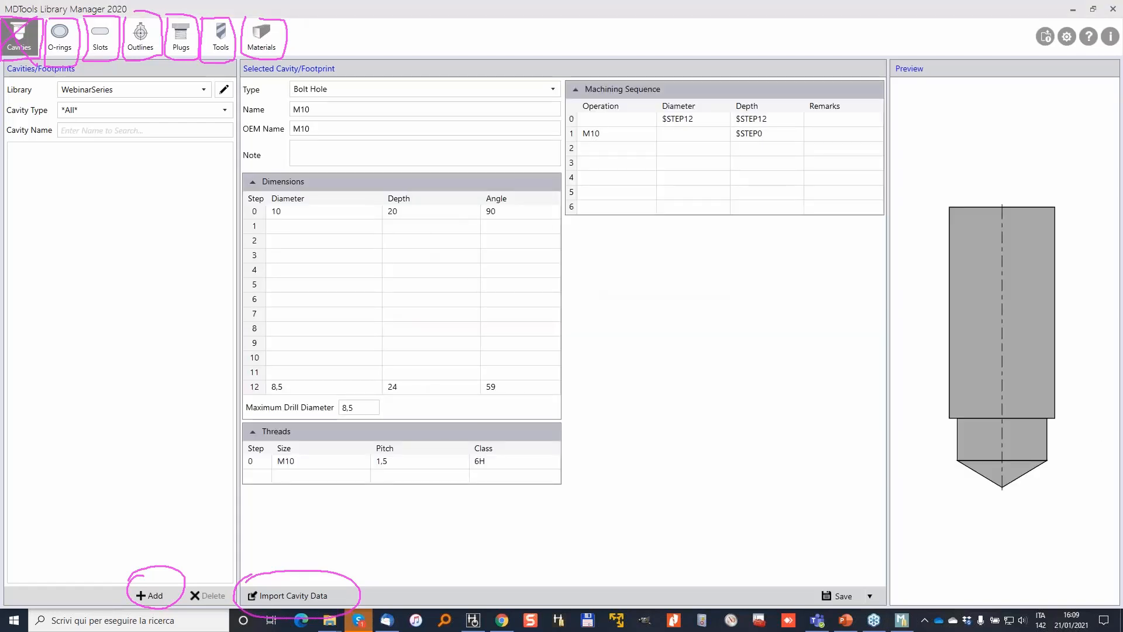
Review the available cavity types and keep Bolt Hole for the imported cavity
mouse_move(241, 75)
mouse_down()
mouse_move(310, 103)
mouse_move(543, 103)
mouse_move(570, 63)
mouse_move(243, 69)
mouse_up()
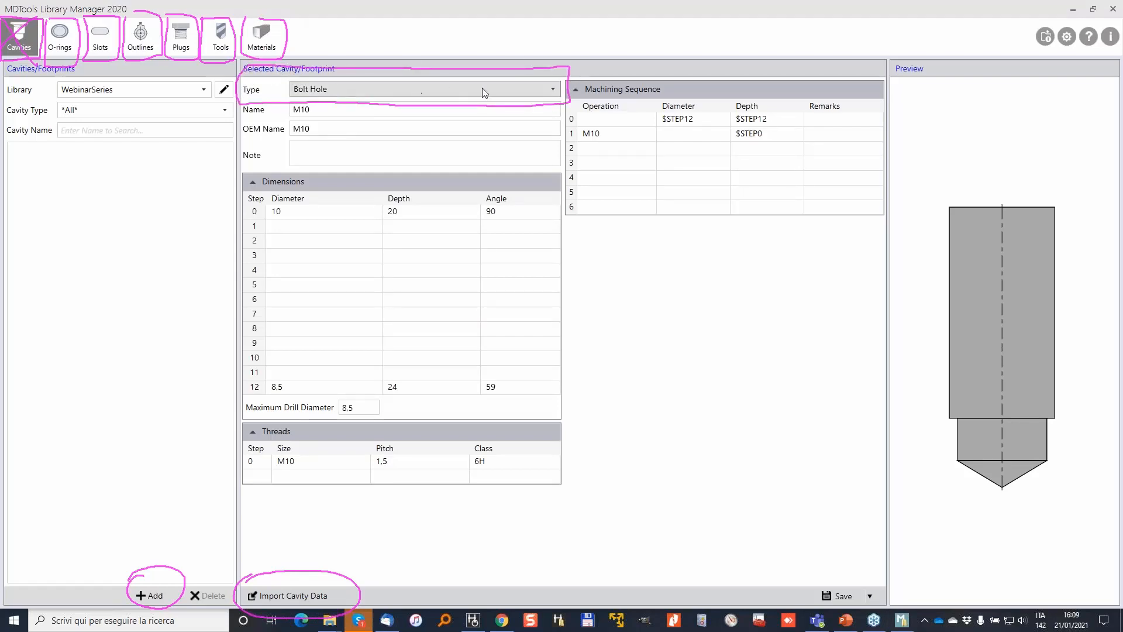
click(539, 90)
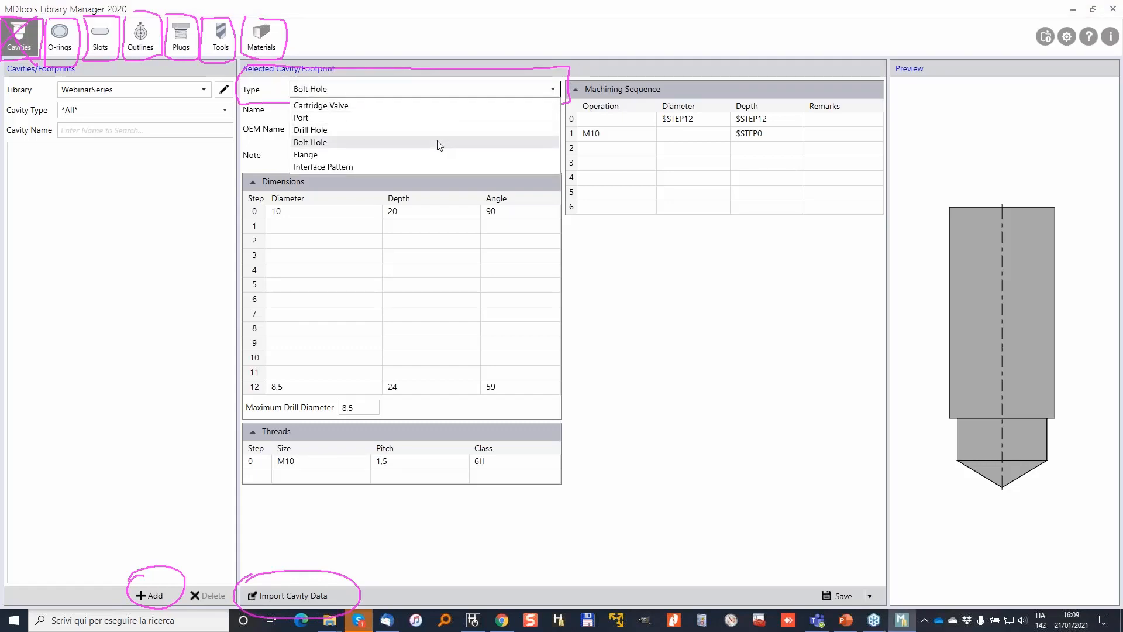
click(357, 142)
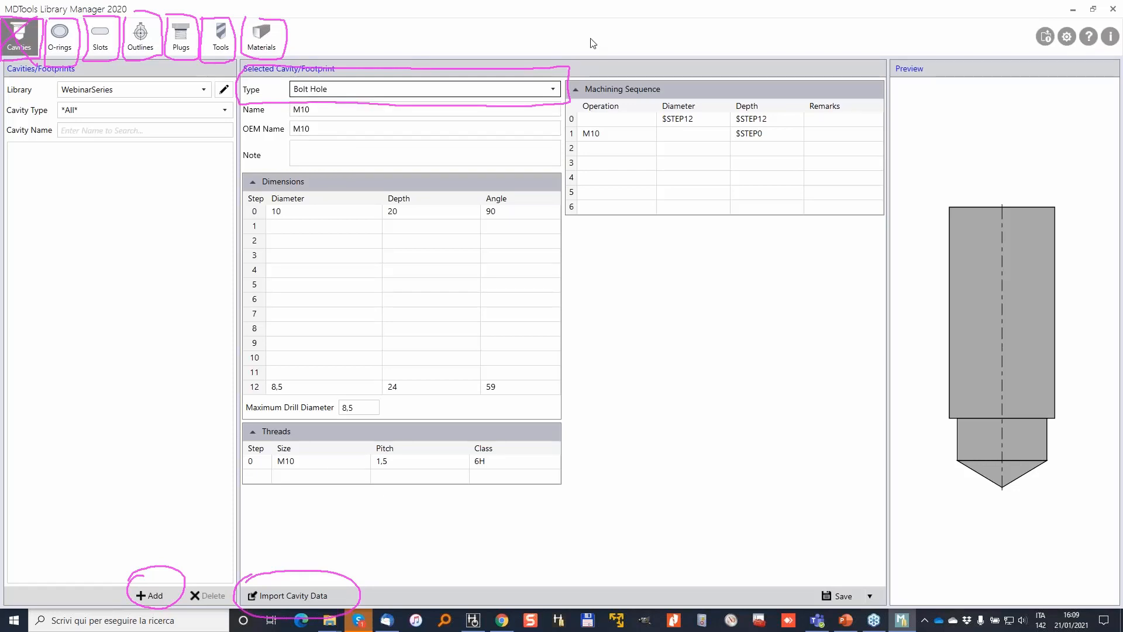
Name the imported cavity M10_Webinar and open its OEM name for editing
double_click(333, 112)
click(332, 113)
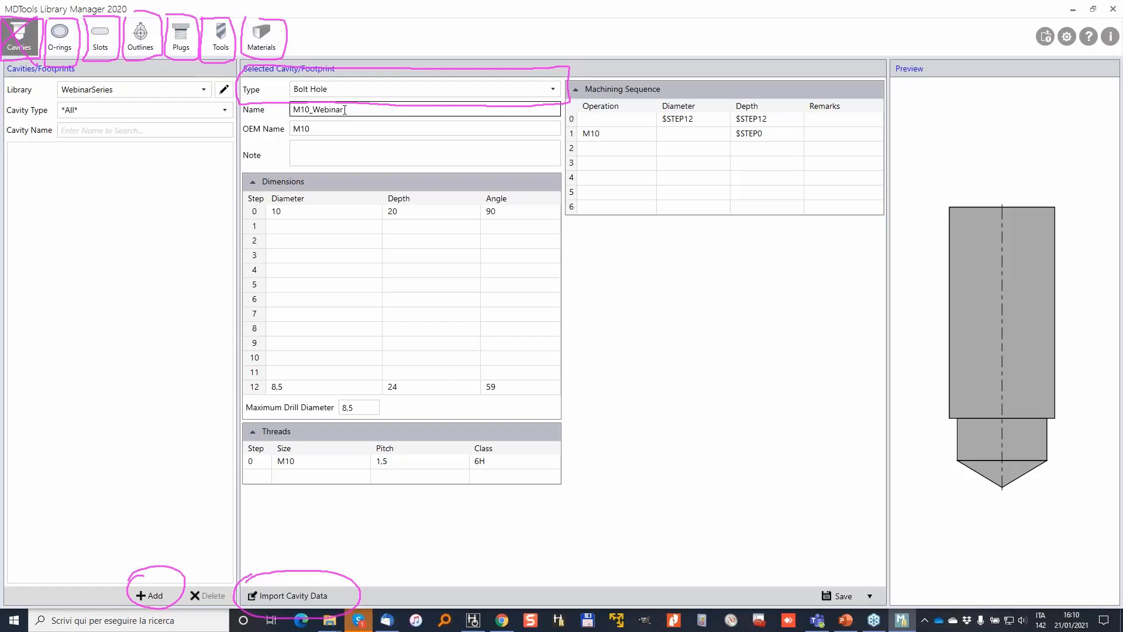
click(334, 132)
click(351, 109)
click(328, 130)
click(353, 129)
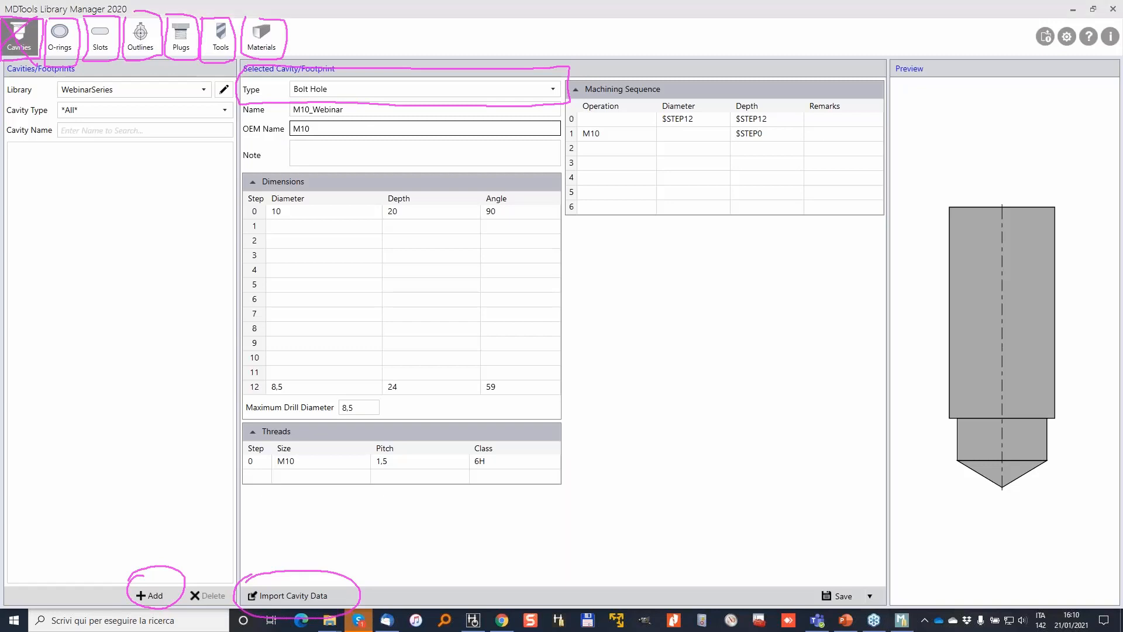
mouse_move(245, 178)
mouse_down()
mouse_move(236, 274)
mouse_move(246, 399)
mouse_move(510, 407)
mouse_move(394, 170)
mouse_move(354, 172)
mouse_up()
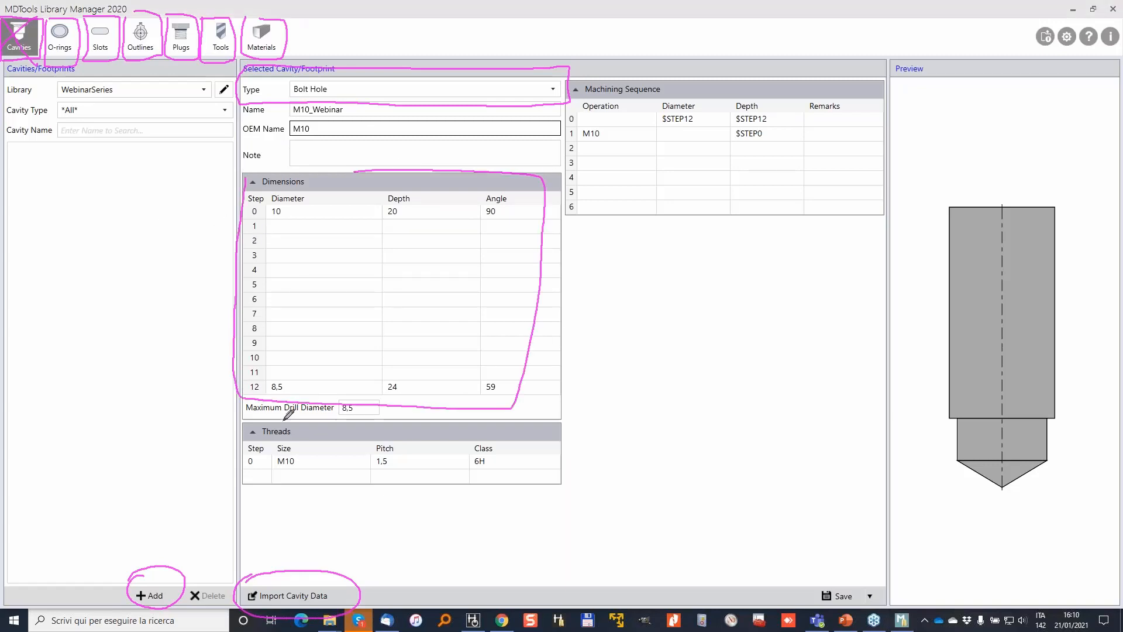
mouse_move(257, 415)
mouse_down()
mouse_move(265, 490)
mouse_move(572, 444)
mouse_move(267, 403)
mouse_move(215, 417)
mouse_up()
mouse_move(246, 470)
mouse_down()
mouse_move(306, 470)
mouse_move(246, 476)
mouse_move(270, 452)
mouse_up()
drag(258, 205, 255, 206)
mouse_move(279, 440)
mouse_down()
mouse_move(321, 458)
mouse_move(276, 443)
mouse_up()
drag(381, 449, 387, 450)
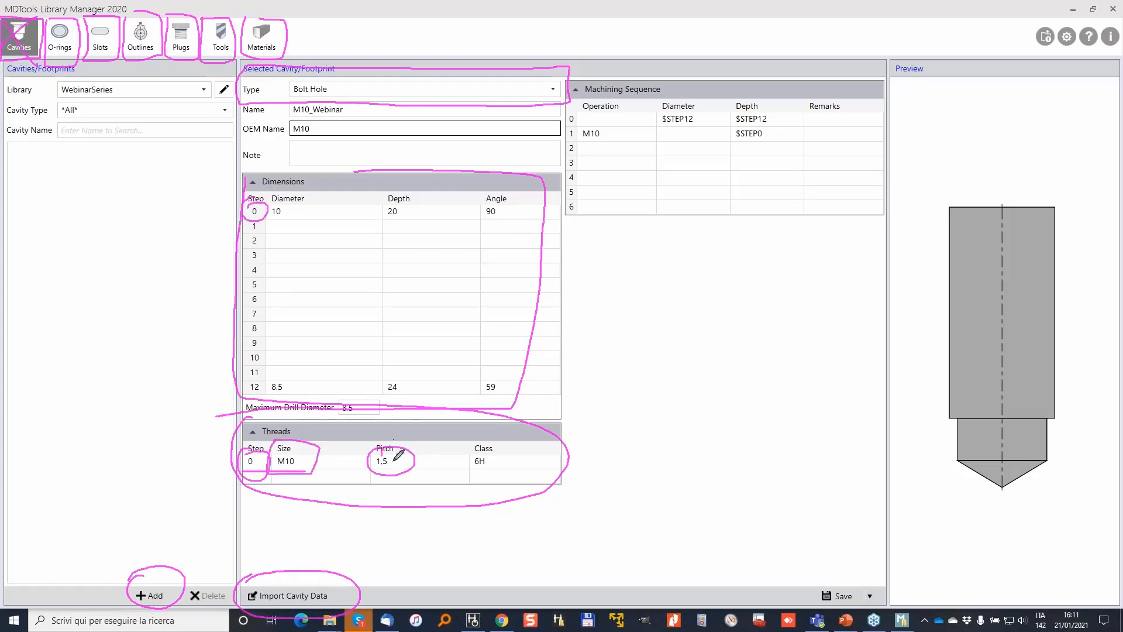
Check the M10_Webinar thread class, machining sequence and preview, and save the cavity in the WebinarSeries library
drag(475, 450, 482, 443)
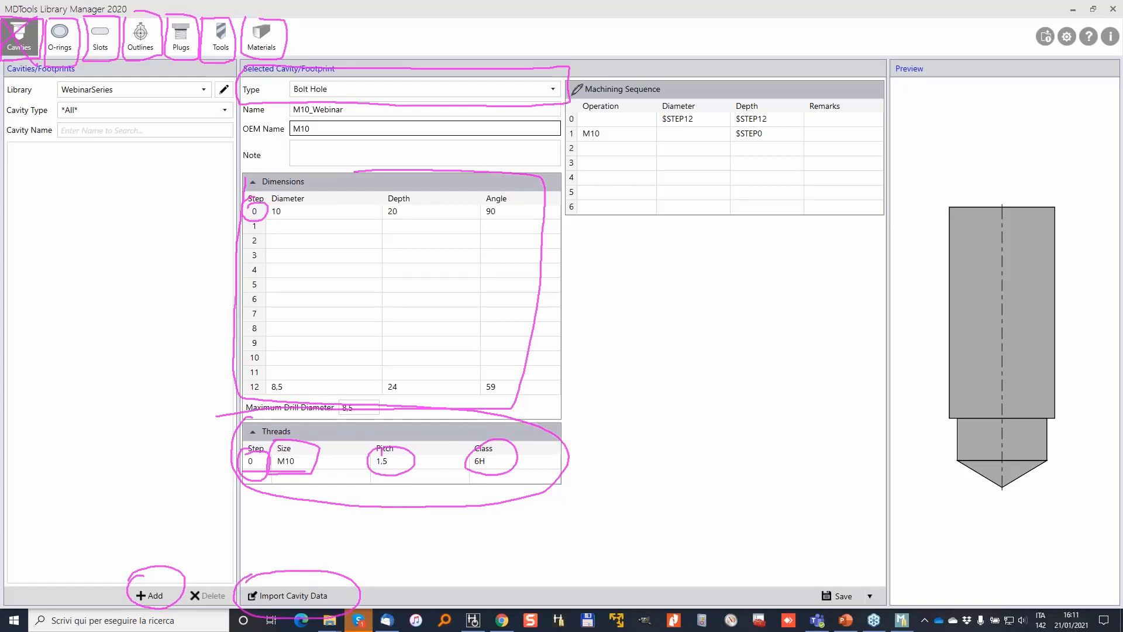
mouse_move(566, 63)
mouse_down()
mouse_move(553, 241)
mouse_move(881, 252)
mouse_move(875, 53)
mouse_move(541, 57)
mouse_up()
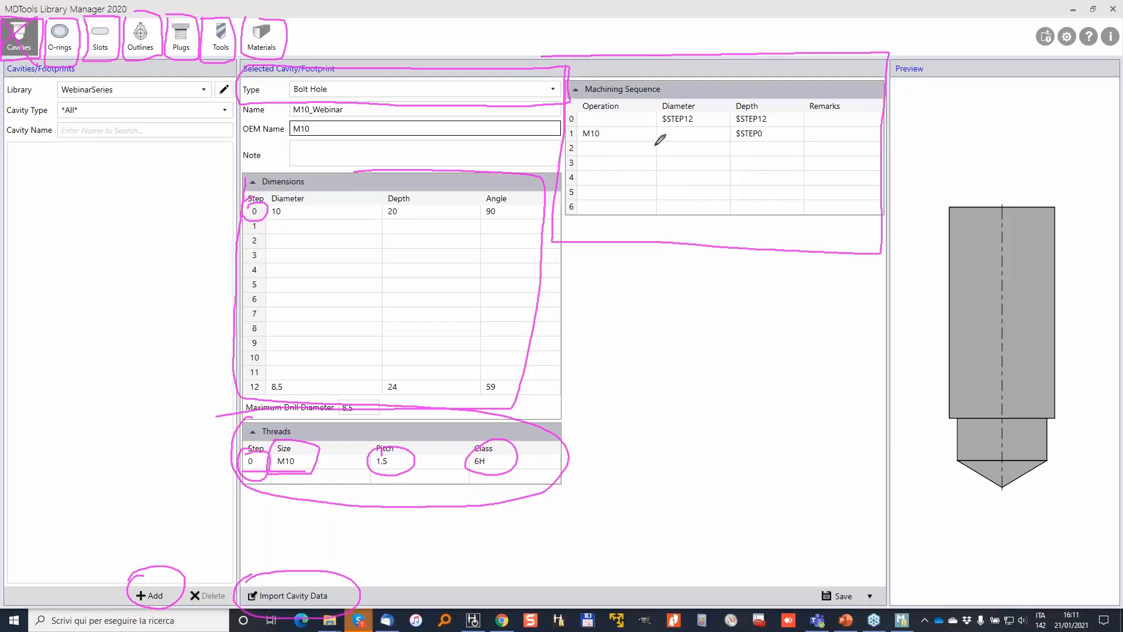
mouse_move(935, 182)
mouse_down()
mouse_move(924, 468)
mouse_move(1107, 328)
mouse_move(958, 165)
mouse_up()
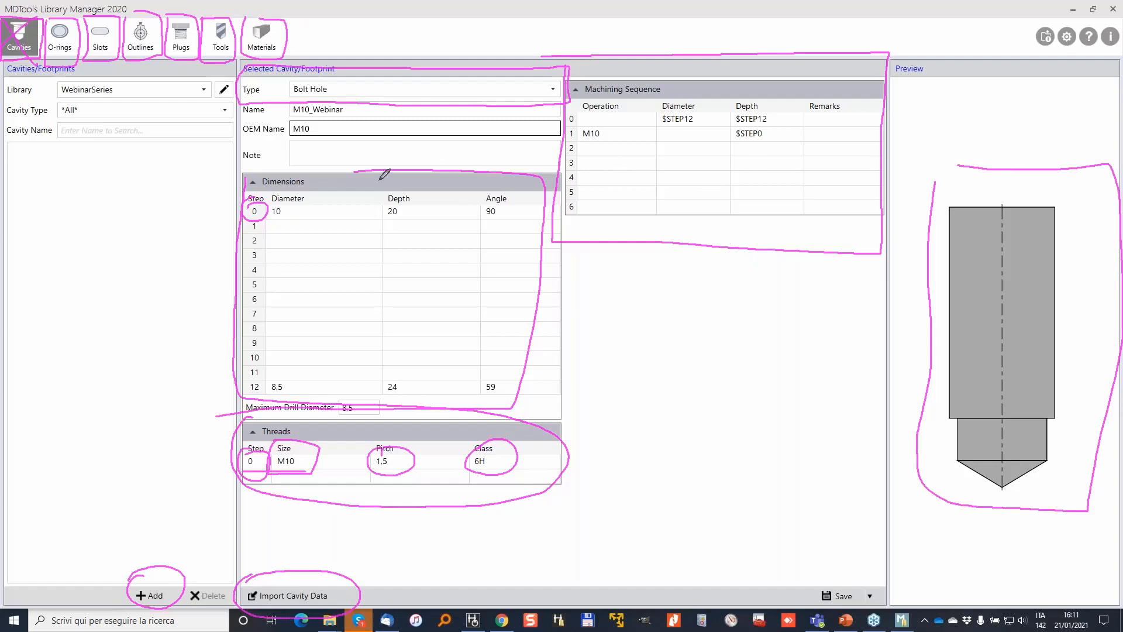
click(846, 597)
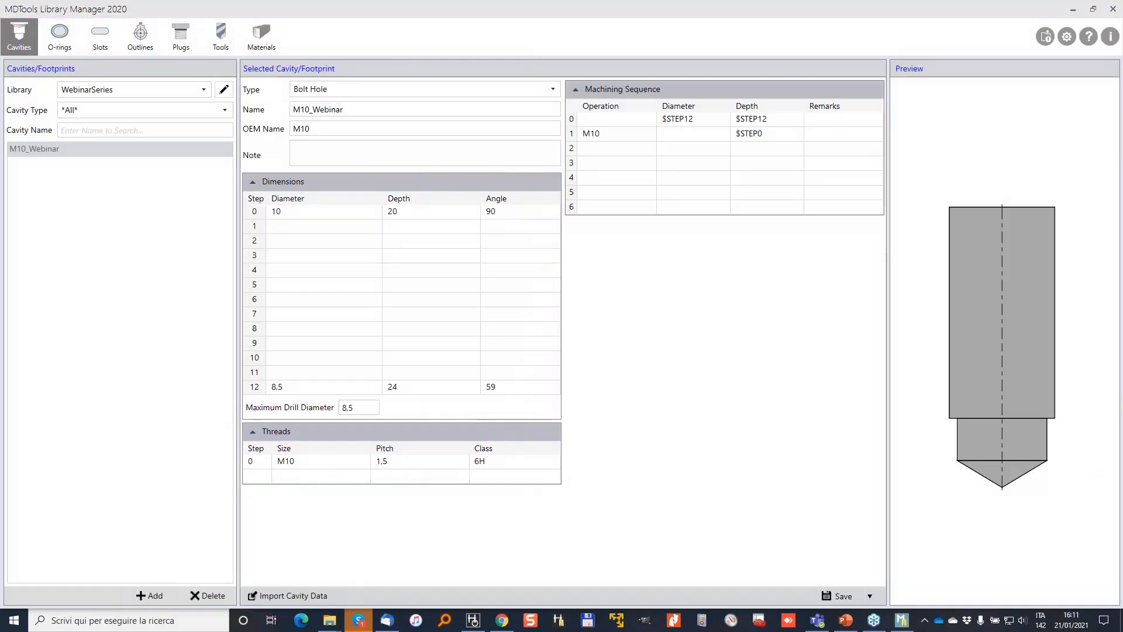
key(Escape)
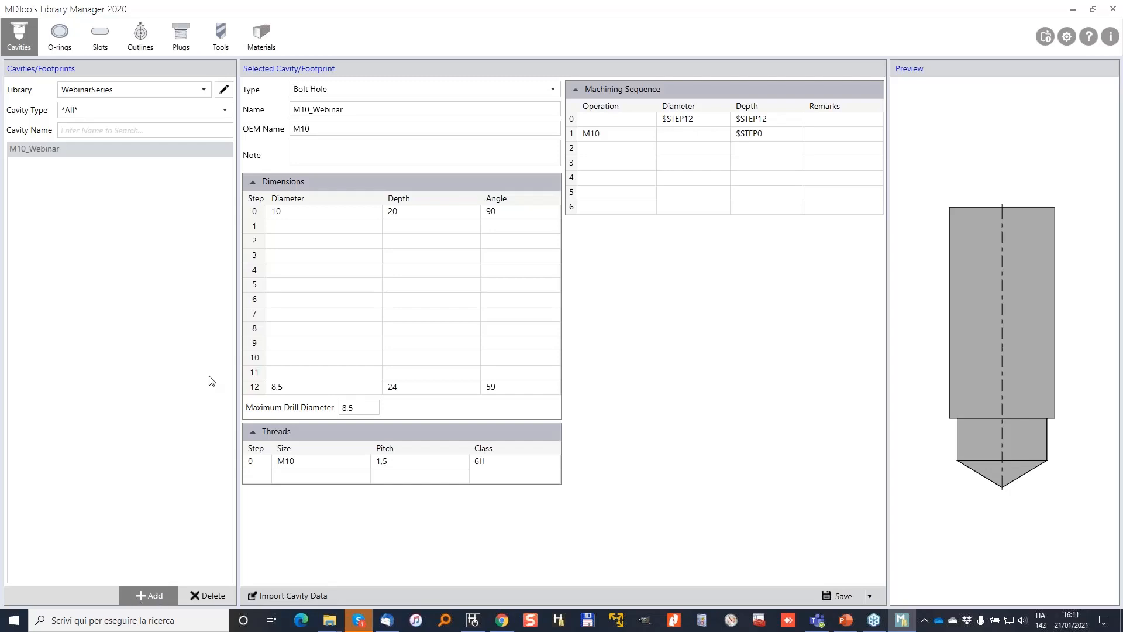
Add a new cavity and import the G 1/2-14 data from the 0-BSP PORTS ISO 1179-1 library
click(296, 595)
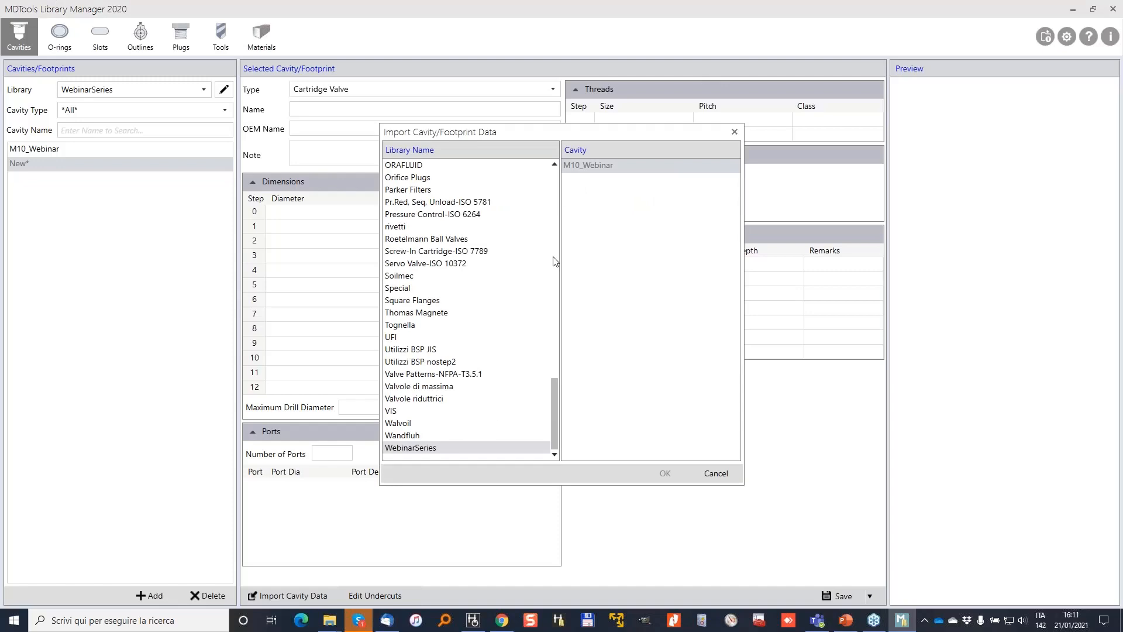
drag(557, 384, 554, 167)
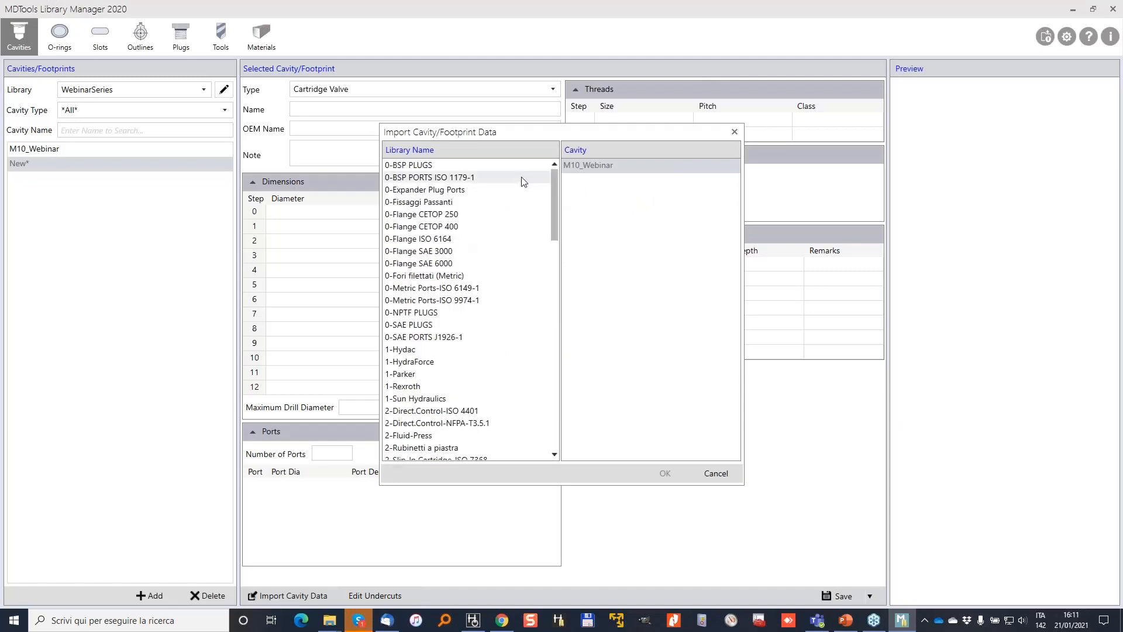
click(463, 181)
click(620, 195)
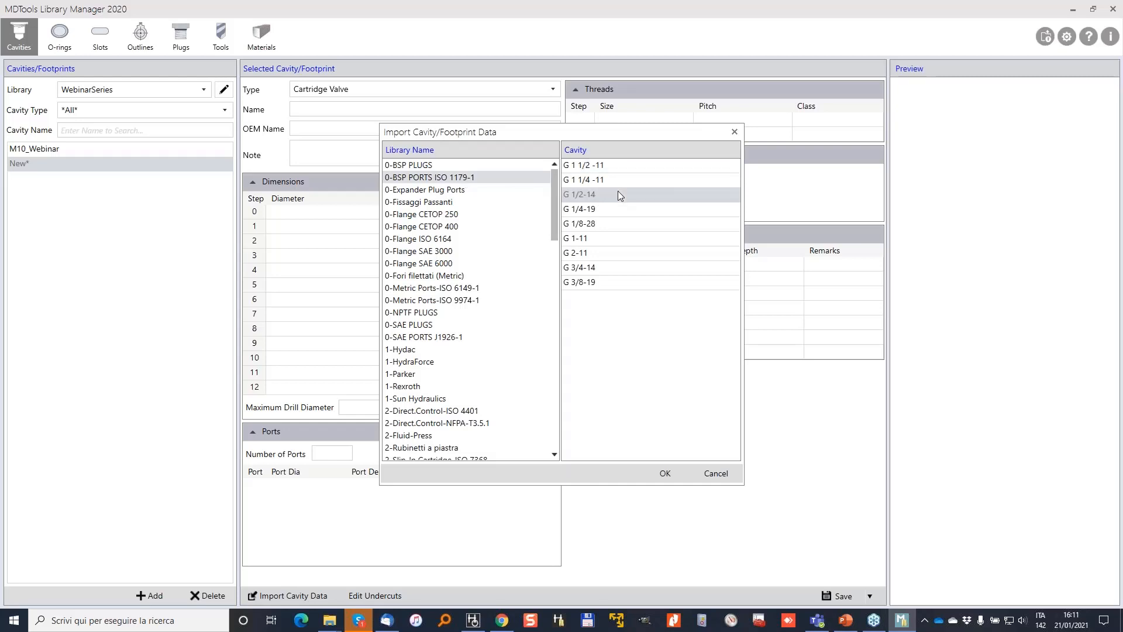
click(667, 474)
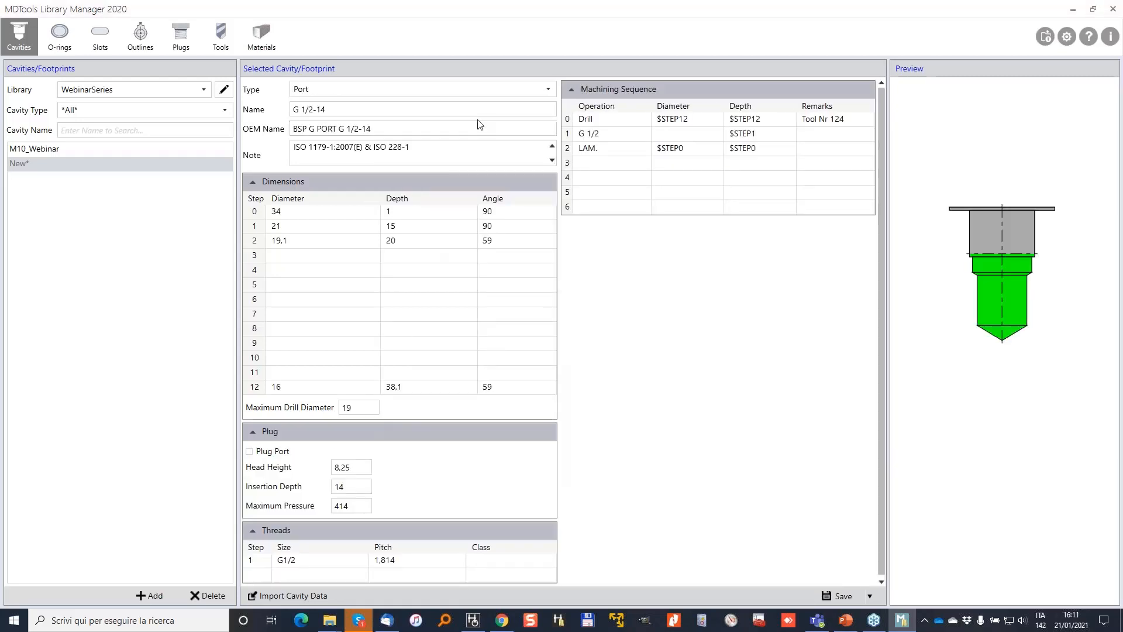
Examine the imported port's cavity type, its step dimensions and the gray and green regions of the preview
click(337, 88)
click(337, 89)
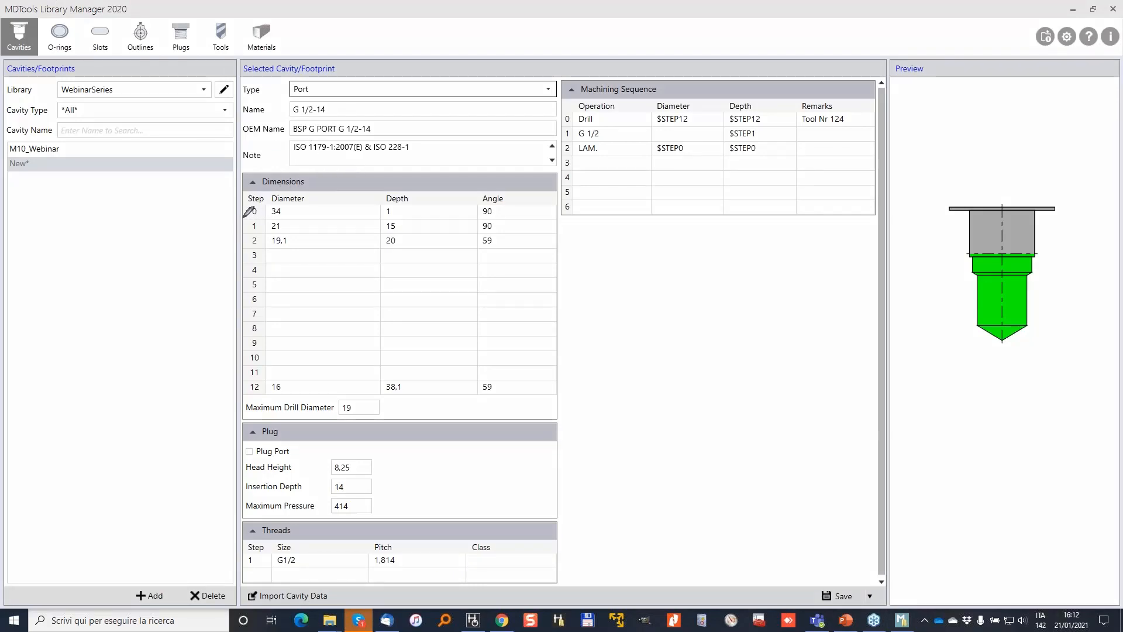
drag(247, 202, 251, 250)
drag(246, 200, 519, 201)
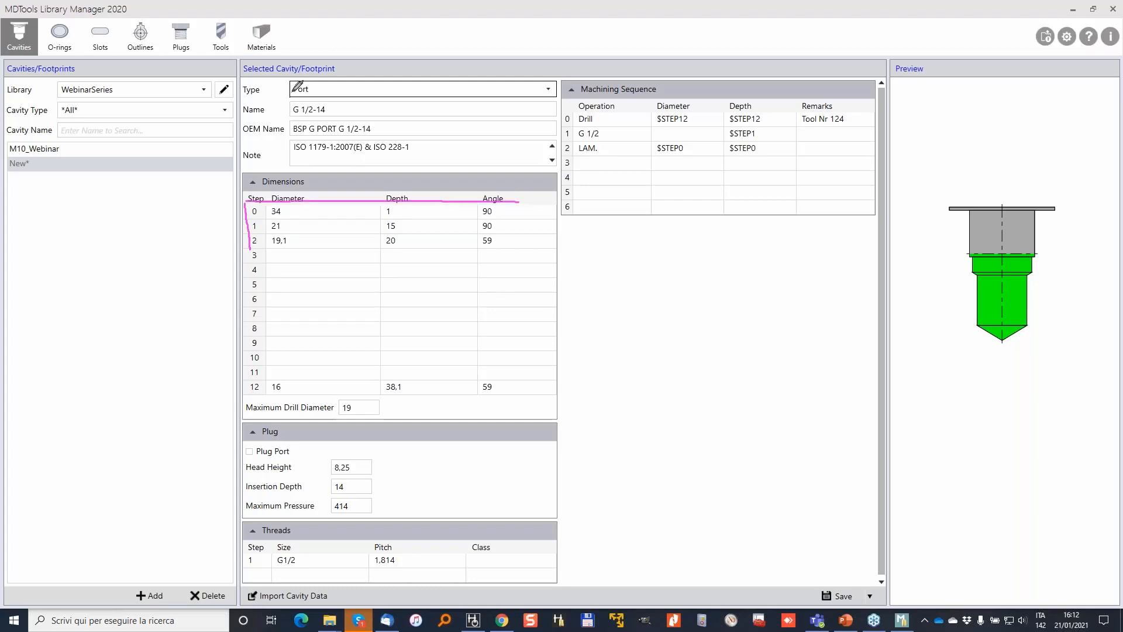
mouse_move(310, 76)
mouse_down()
mouse_move(322, 100)
mouse_move(303, 77)
mouse_up()
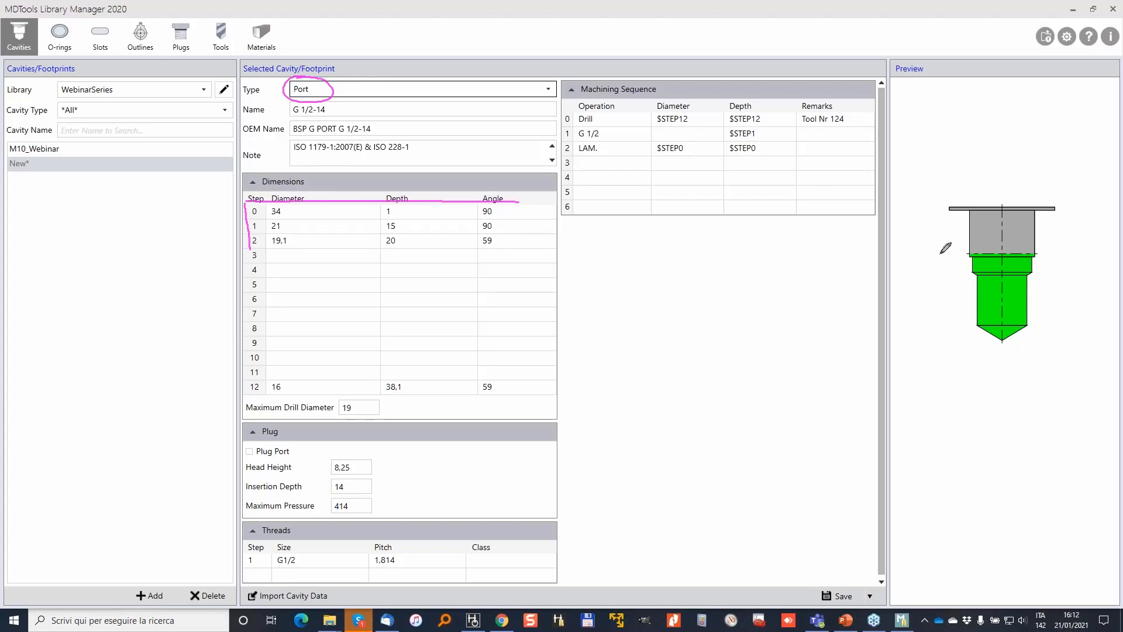
mouse_move(935, 252)
mouse_down()
mouse_move(1066, 258)
mouse_move(1050, 383)
mouse_move(911, 248)
mouse_move(942, 323)
mouse_move(931, 375)
mouse_up()
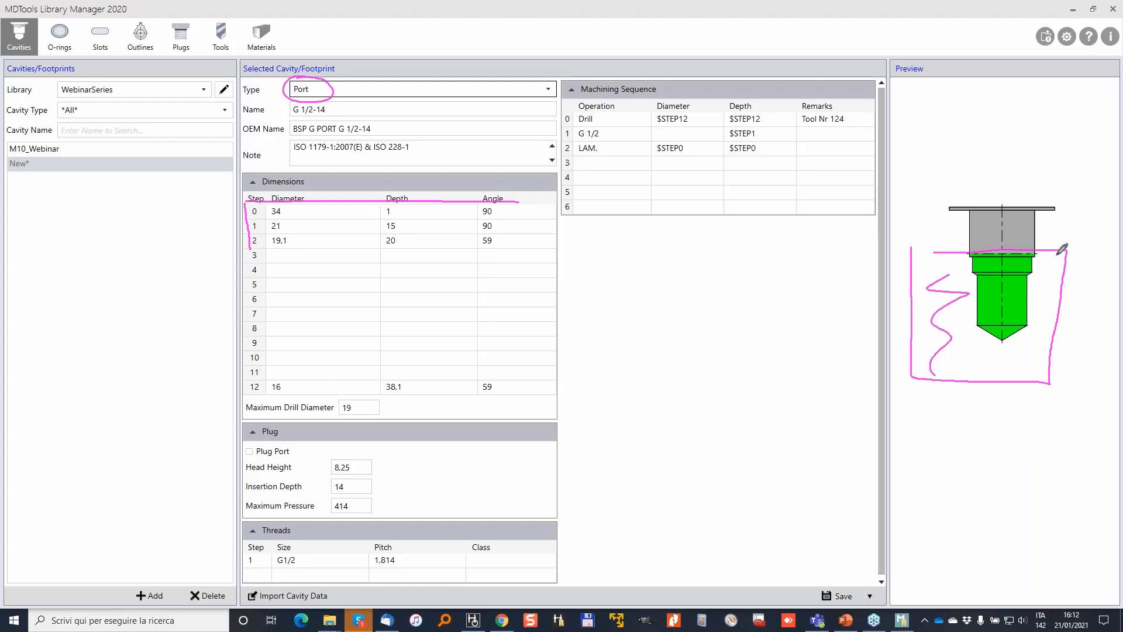
mouse_move(1036, 252)
mouse_down()
mouse_move(952, 254)
mouse_move(1056, 250)
mouse_move(1002, 252)
mouse_up()
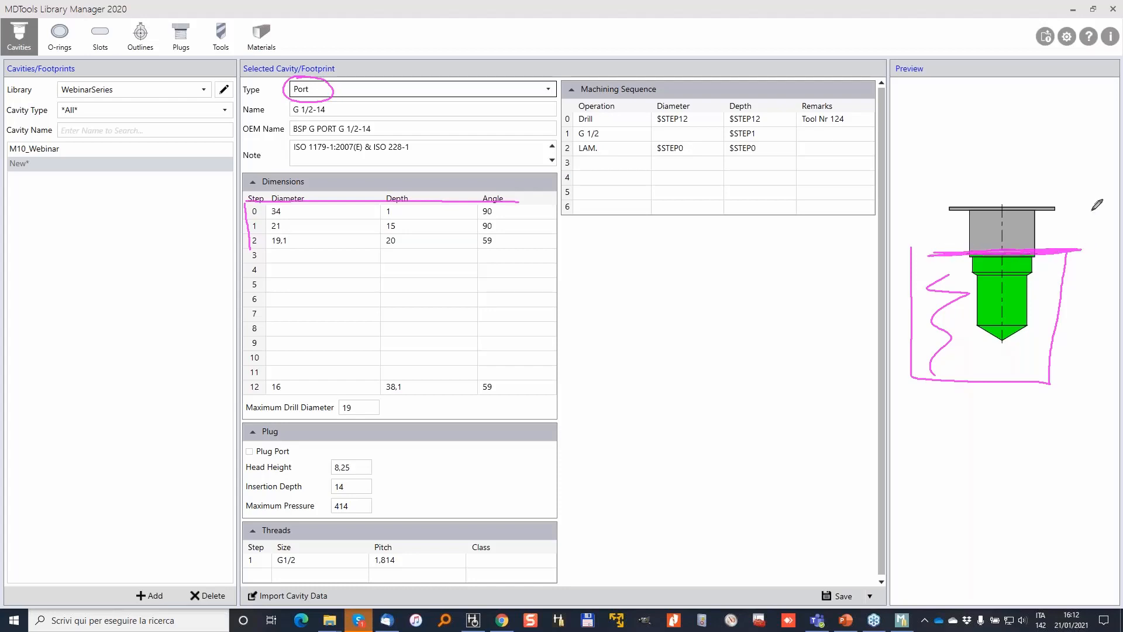
mouse_move(1064, 282)
mouse_down()
mouse_move(1094, 281)
mouse_move(1100, 310)
mouse_move(1107, 280)
mouse_move(1106, 300)
mouse_move(1091, 302)
mouse_up()
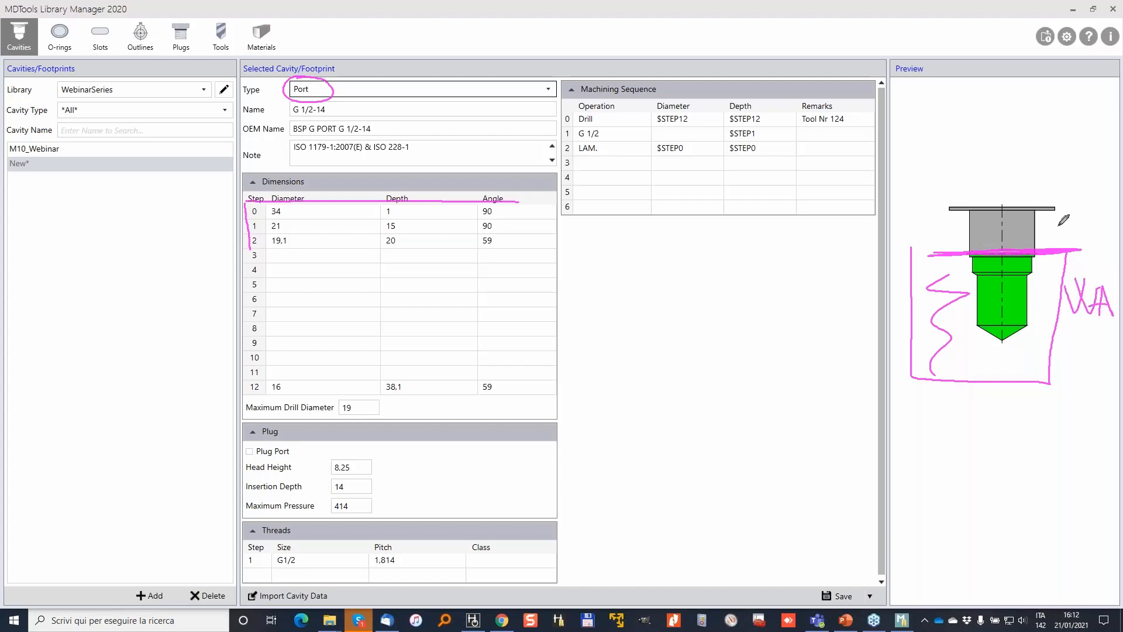
mouse_move(1051, 212)
mouse_down()
mouse_move(1053, 231)
mouse_move(1082, 219)
mouse_up()
drag(877, 255, 1002, 251)
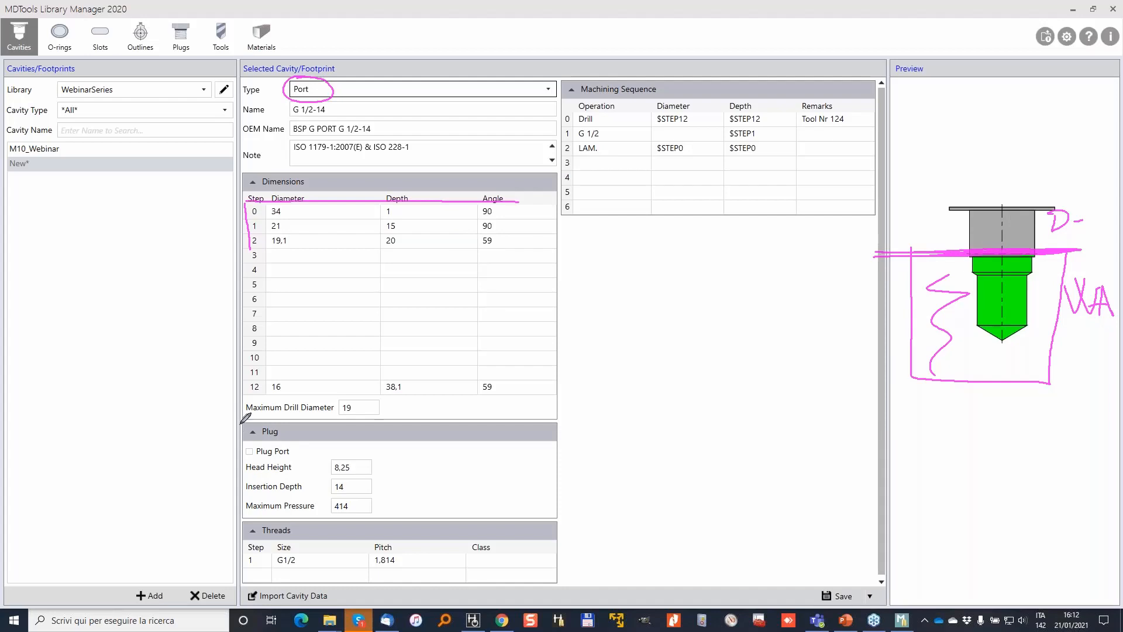
Set the plug's insertion depth to 20 for the imported G 1/2 port
mouse_move(241, 422)
mouse_down()
mouse_move(242, 500)
mouse_move(432, 522)
mouse_move(393, 422)
mouse_move(205, 427)
mouse_up()
mouse_move(249, 480)
mouse_down()
mouse_move(247, 494)
mouse_move(355, 494)
mouse_move(250, 475)
mouse_up()
click(351, 488)
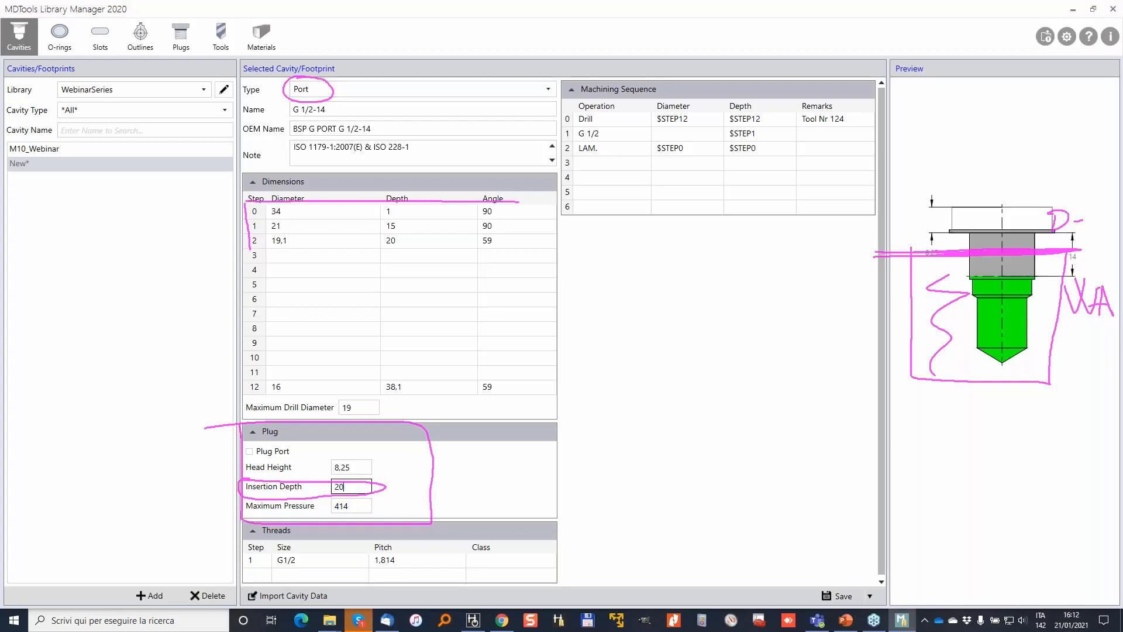
text(20)
key(Tab)
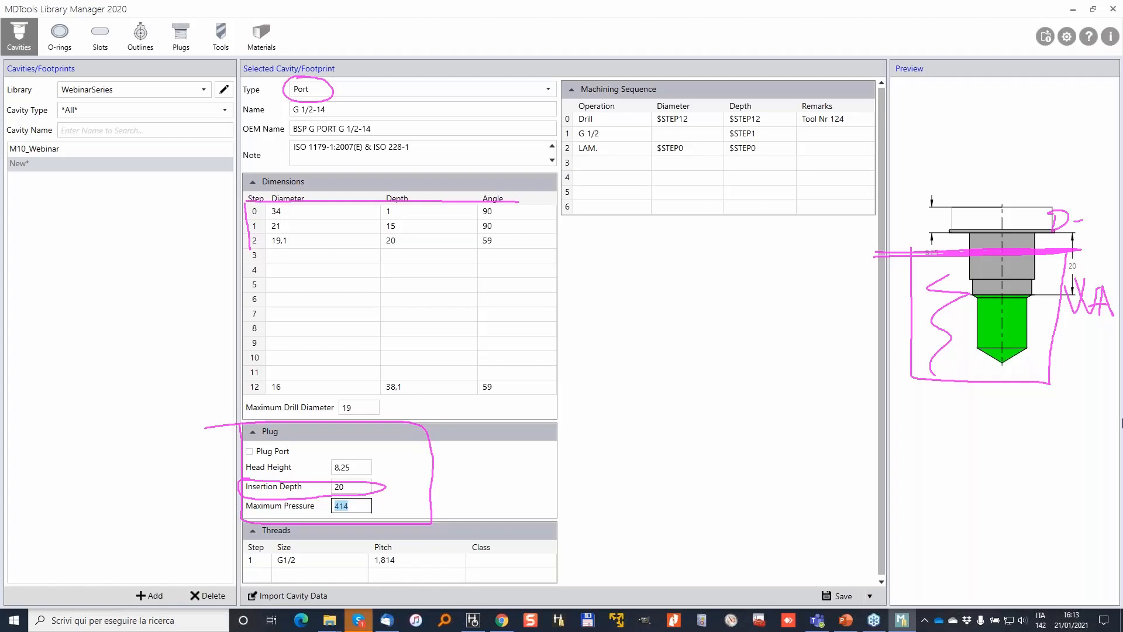
click(1122, 423)
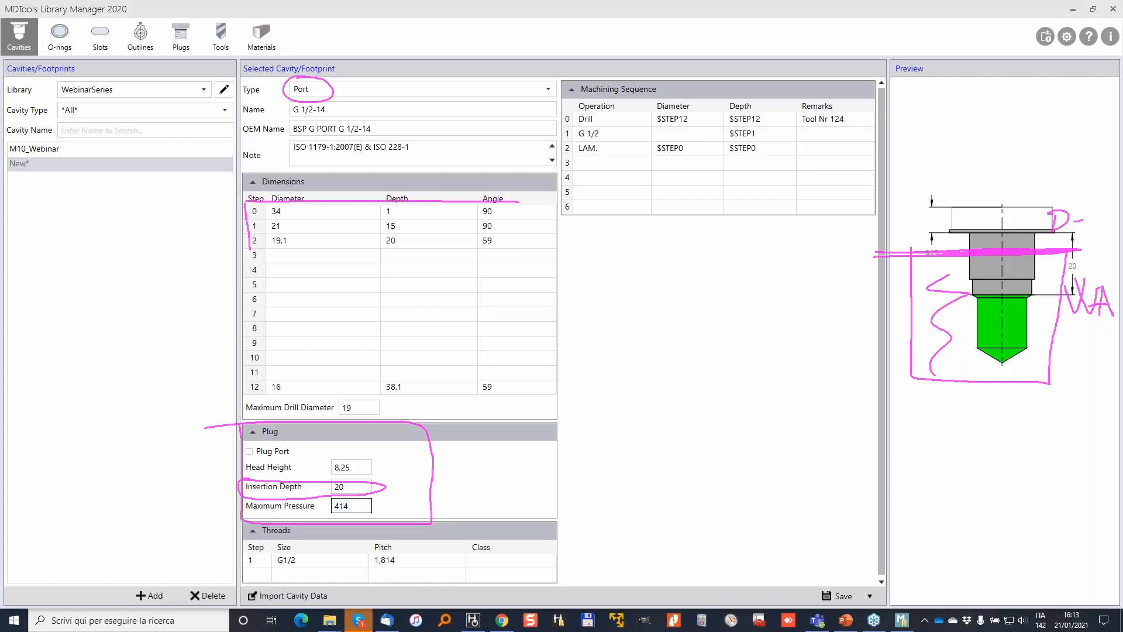
key(Escape)
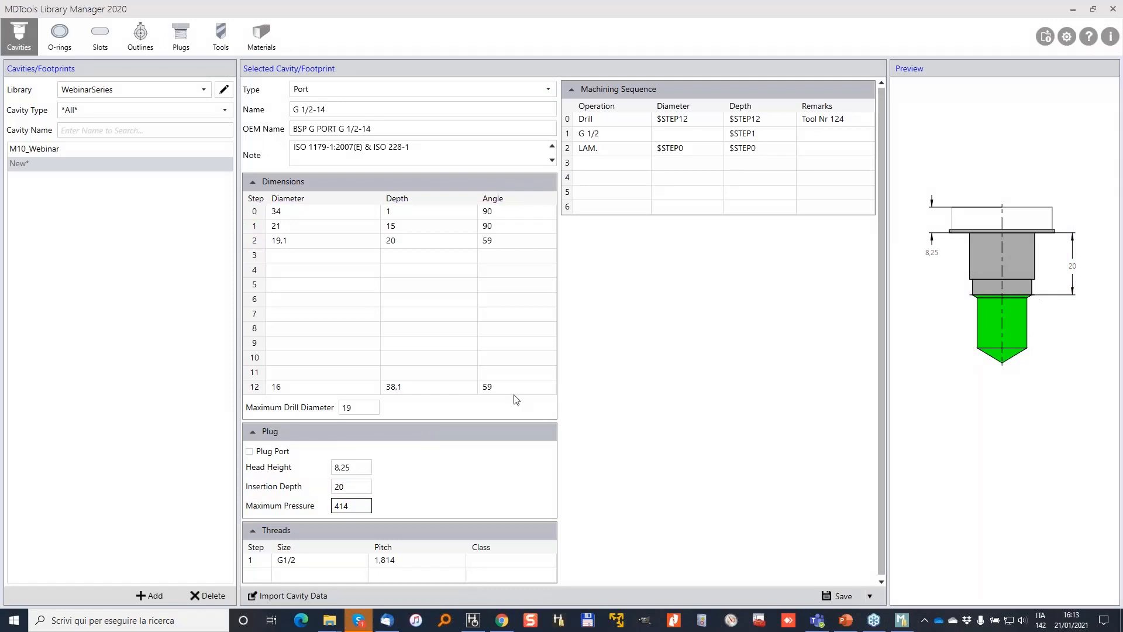
Set the plug's head height to 10
click(352, 487)
click(357, 469)
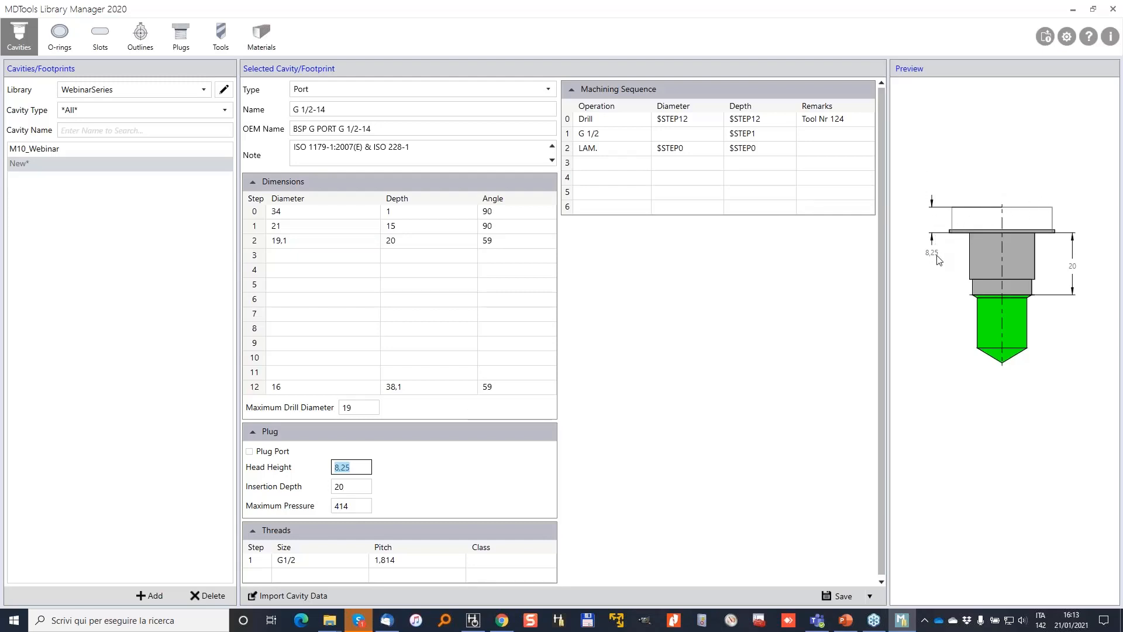
click(368, 465)
drag(357, 468, 302, 473)
text(10)
key(Tab)
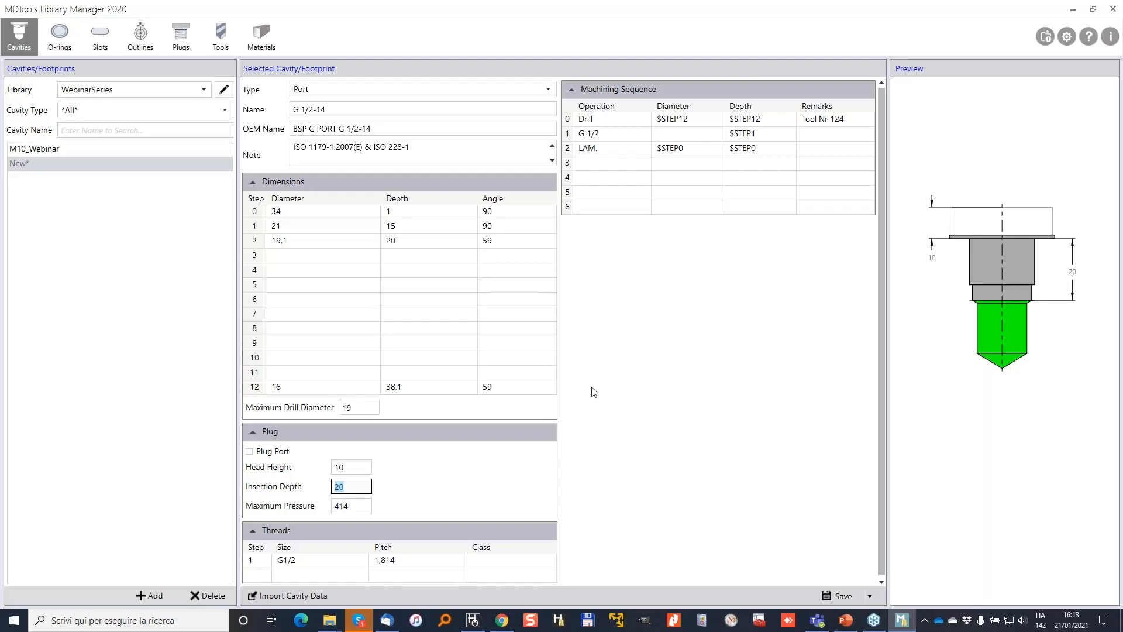
Examine the plug's maximum pressure setting and its possible units, bar or psi
click(464, 483)
double_click(363, 504)
mouse_move(278, 483)
mouse_down()
mouse_move(298, 515)
mouse_move(334, 484)
mouse_move(317, 516)
mouse_move(364, 510)
mouse_up()
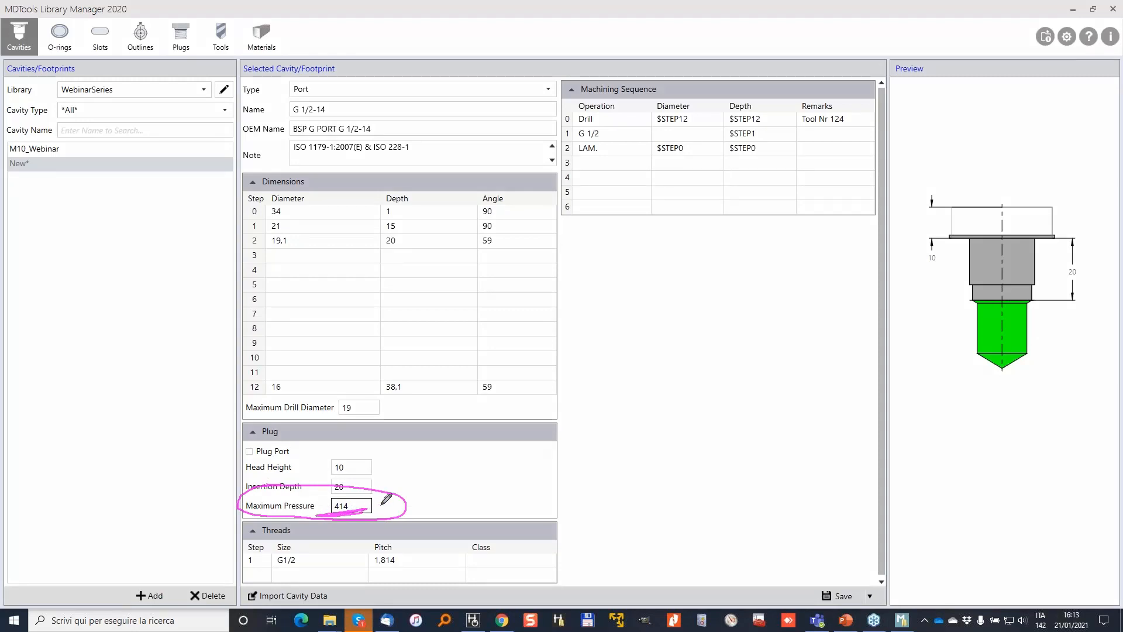
mouse_move(377, 495)
mouse_down()
mouse_move(382, 510)
mouse_move(414, 502)
mouse_move(421, 529)
mouse_up()
mouse_move(455, 495)
mouse_down()
mouse_move(455, 517)
mouse_move(464, 497)
mouse_move(493, 508)
mouse_up()
click(493, 478)
drag(323, 515, 370, 507)
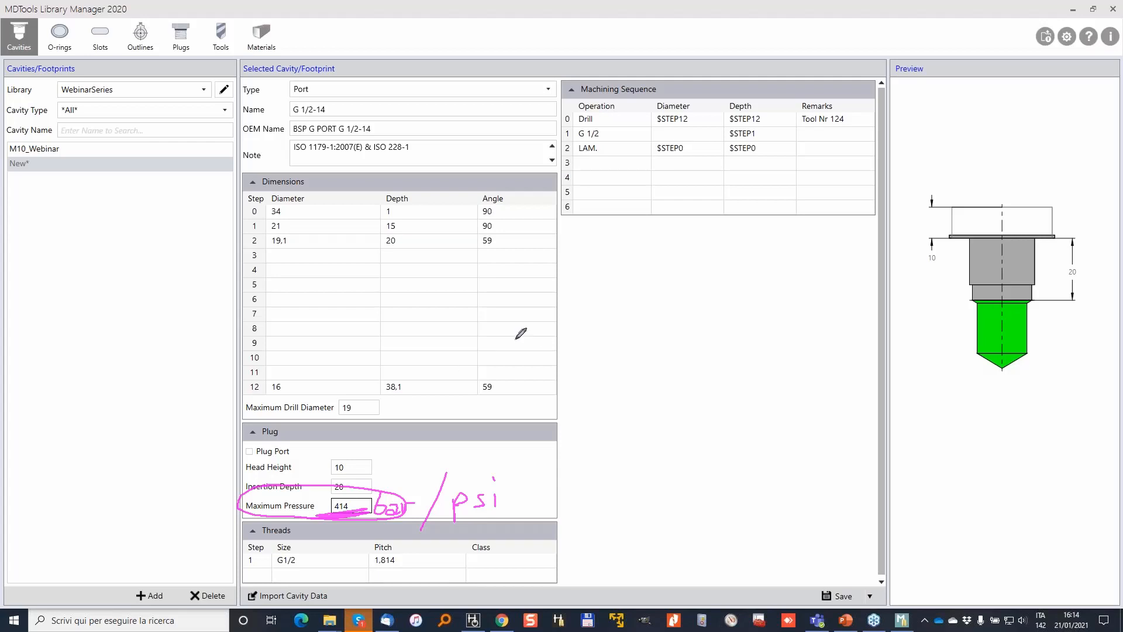
Change the remark of the Drill operation in the machining sequence to ToolNr12345
mouse_move(572, 84)
mouse_down()
mouse_move(570, 172)
mouse_move(871, 135)
mouse_move(560, 90)
mouse_up()
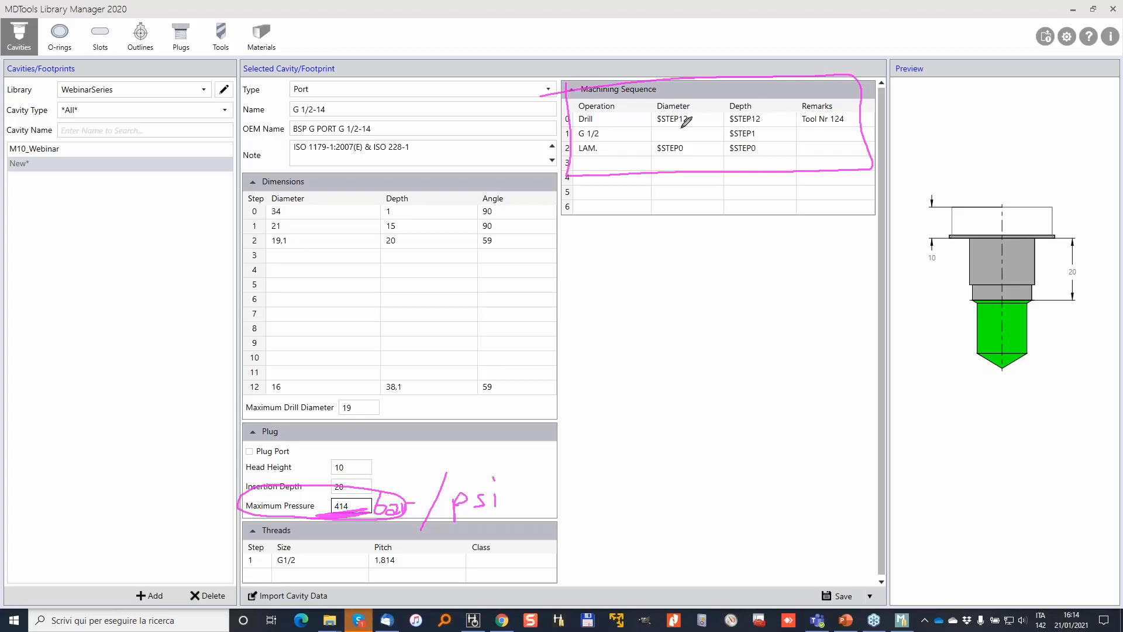
click(837, 122)
drag(847, 120, 782, 123)
text(ToolNr1234)
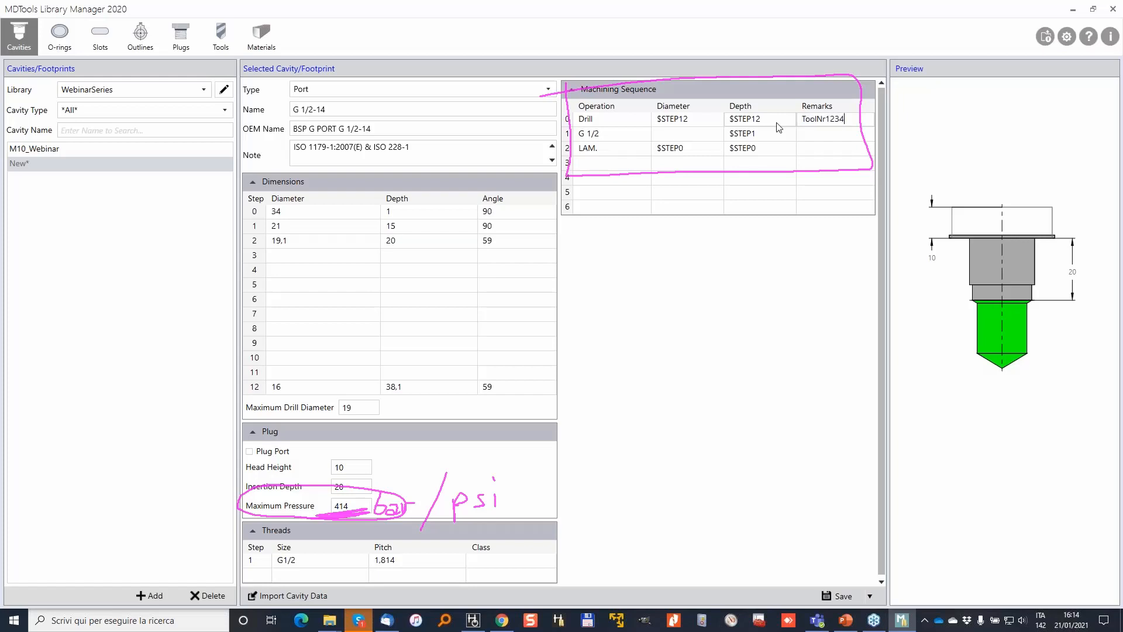
text(5)
key(Return)
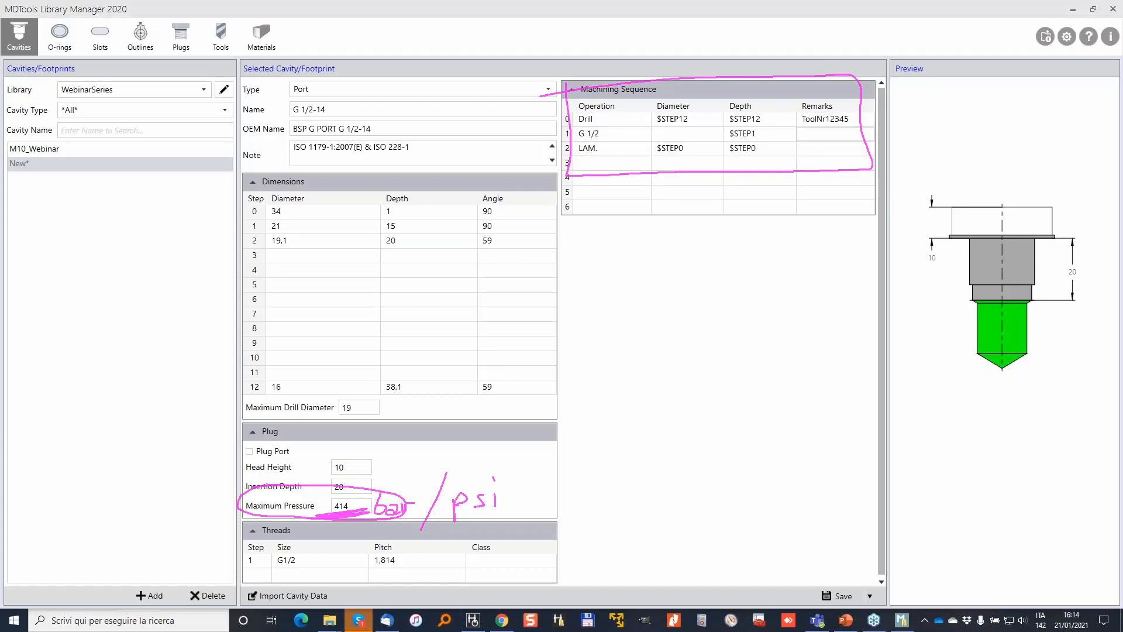
Examine how the $STEP diameter and depth references in the machining sequence relate to the step dimensions and the preview
mouse_move(677, 105)
mouse_down()
mouse_move(641, 116)
mouse_move(697, 106)
mouse_move(648, 154)
mouse_move(771, 132)
mouse_move(736, 126)
mouse_up()
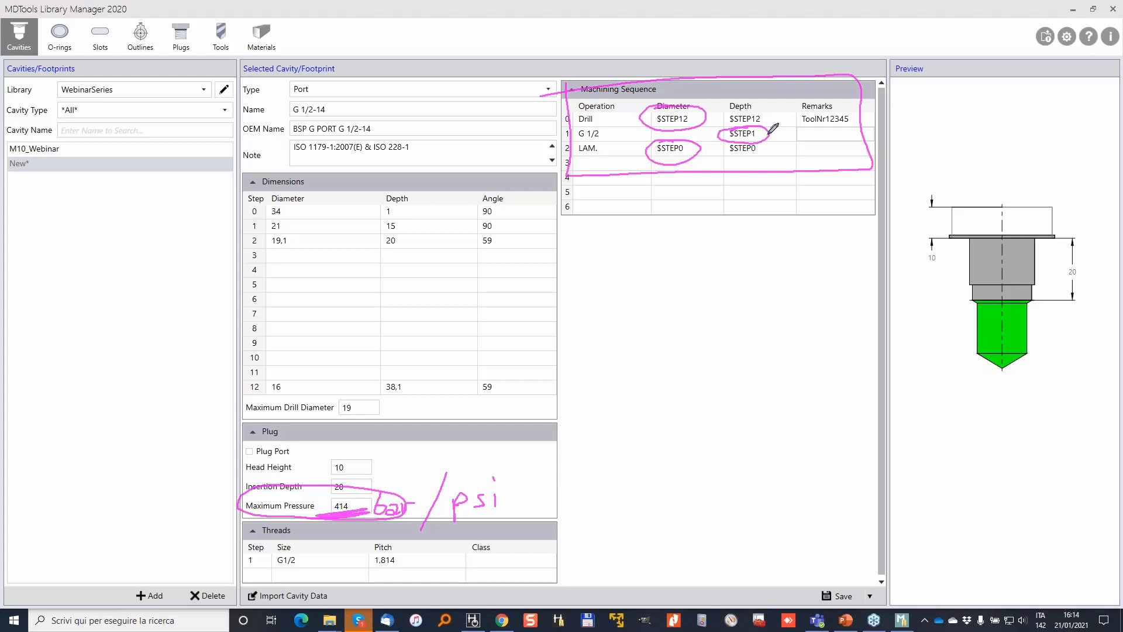
mouse_move(649, 115)
mouse_down()
mouse_move(654, 95)
mouse_move(713, 95)
mouse_move(707, 115)
mouse_move(775, 108)
mouse_move(737, 94)
mouse_up()
mouse_move(650, 124)
mouse_down()
mouse_move(287, 193)
mouse_move(250, 288)
mouse_move(247, 403)
mouse_move(269, 370)
mouse_move(265, 198)
mouse_up()
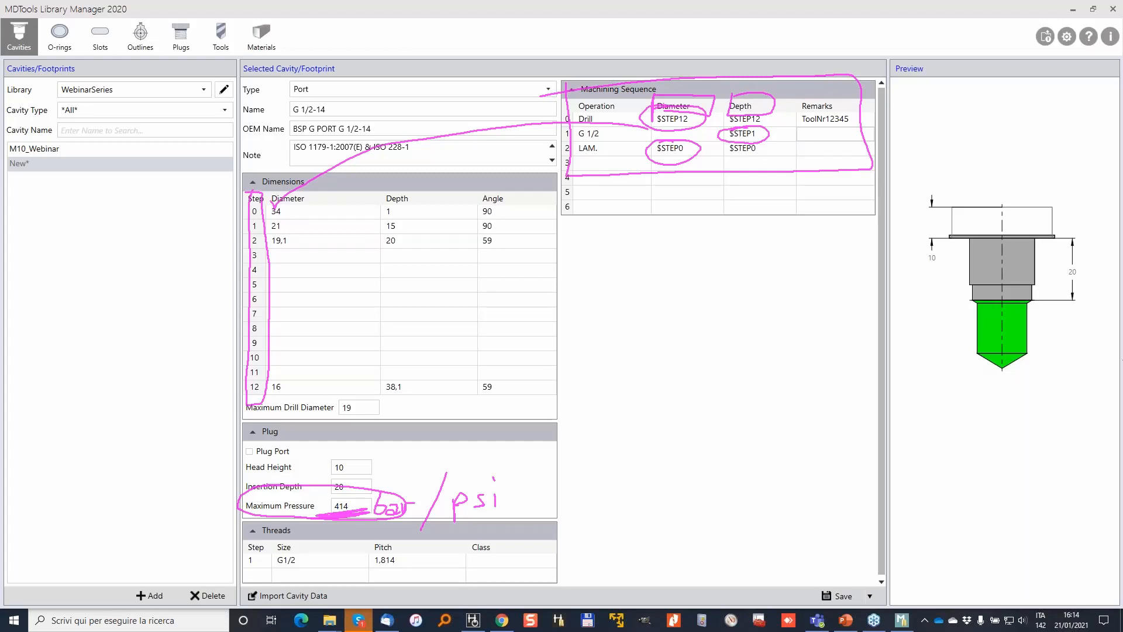
mouse_move(738, 125)
mouse_down()
mouse_move(760, 140)
mouse_move(735, 124)
mouse_up()
mouse_move(236, 235)
mouse_down()
mouse_move(267, 235)
mouse_move(253, 215)
mouse_move(236, 235)
mouse_up()
mouse_move(383, 219)
mouse_down()
mouse_move(386, 235)
mouse_move(375, 223)
mouse_up()
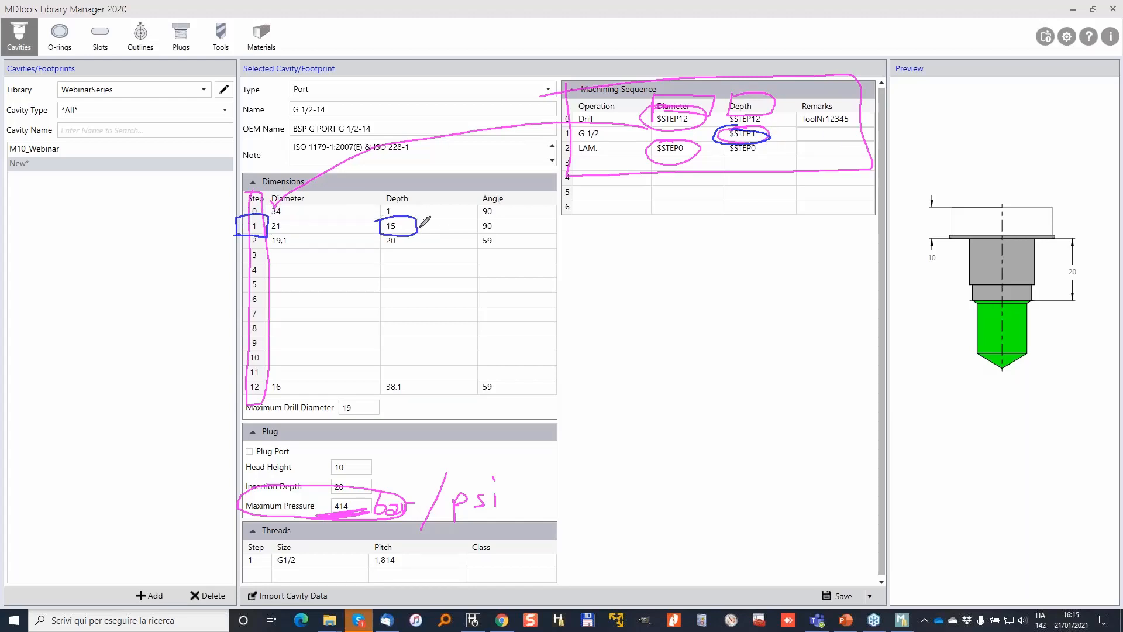
mouse_move(402, 206)
mouse_down()
mouse_move(382, 202)
mouse_move(375, 220)
mouse_up()
mouse_move(773, 140)
mouse_down()
mouse_move(785, 127)
mouse_move(784, 150)
mouse_move(801, 143)
mouse_move(790, 157)
mouse_move(807, 155)
mouse_up()
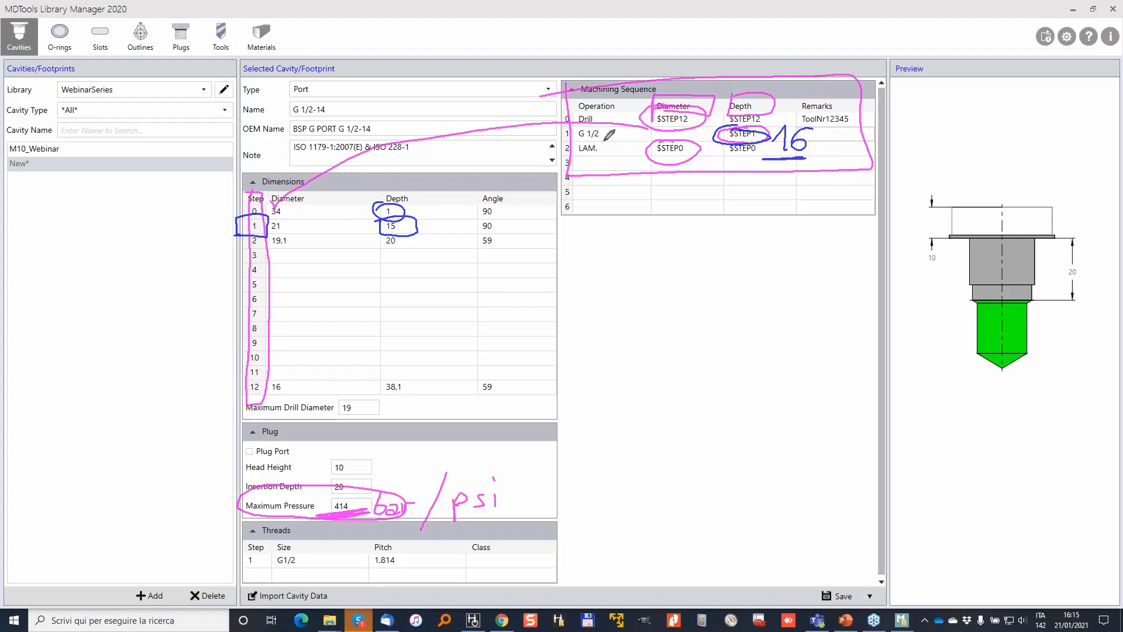
mouse_move(588, 124)
mouse_down()
mouse_move(572, 136)
mouse_move(617, 128)
mouse_move(593, 130)
mouse_up()
mouse_move(903, 242)
mouse_down()
mouse_move(940, 240)
mouse_move(936, 280)
mouse_move(964, 284)
mouse_up()
mouse_move(968, 235)
mouse_down()
mouse_move(967, 283)
mouse_move(1036, 279)
mouse_move(1042, 233)
mouse_up()
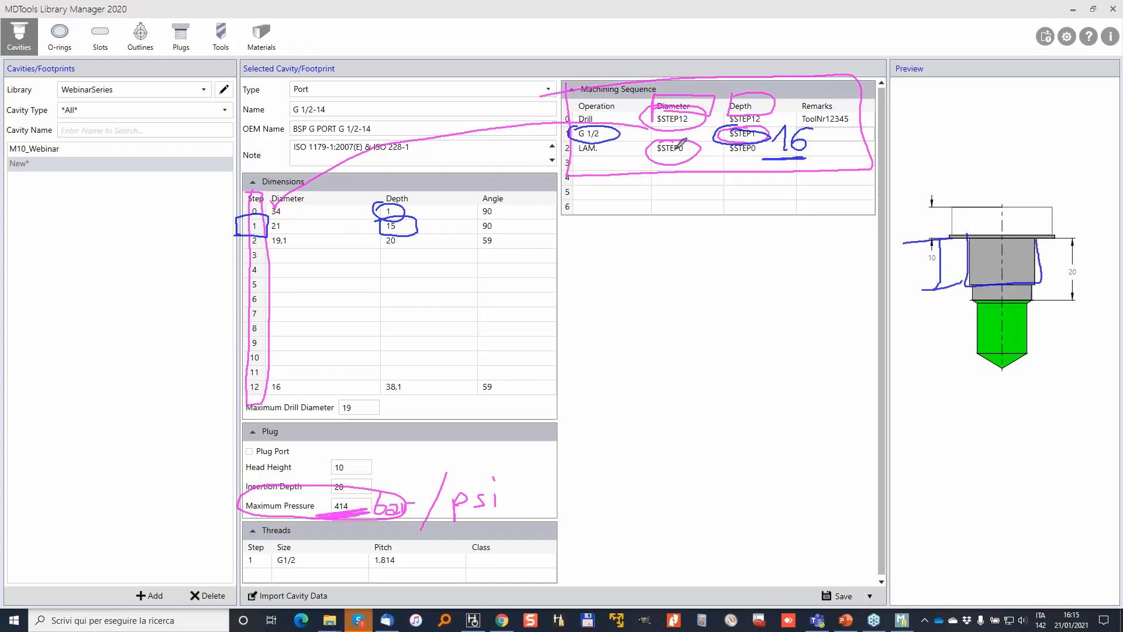
mouse_move(235, 235)
mouse_down()
mouse_move(417, 219)
mouse_move(400, 210)
mouse_move(402, 218)
mouse_up()
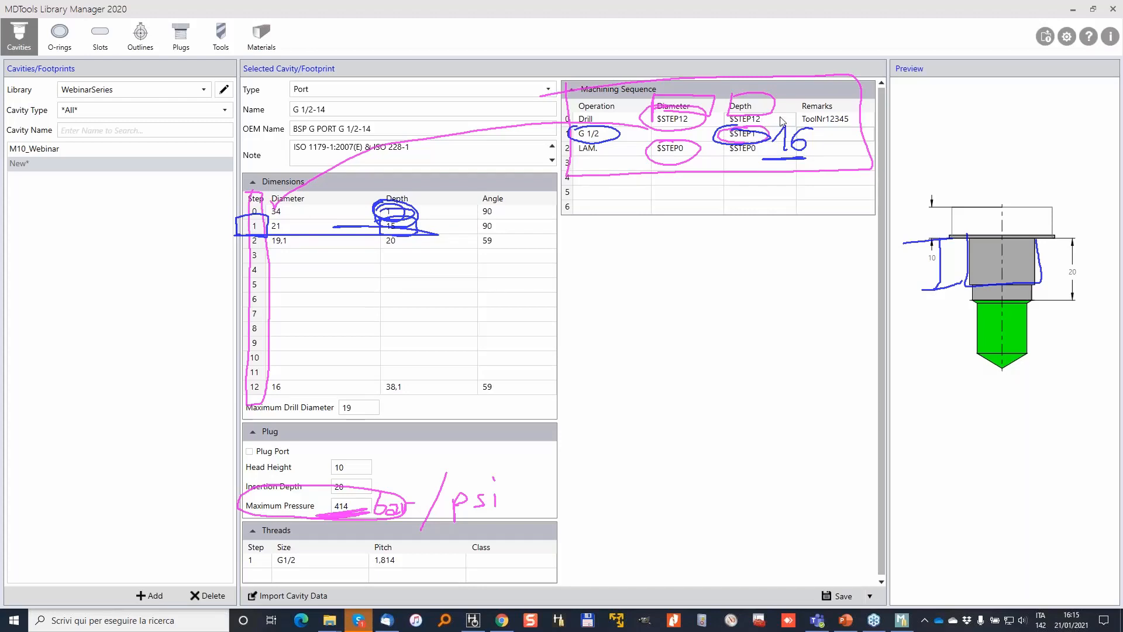
double_click(590, 121)
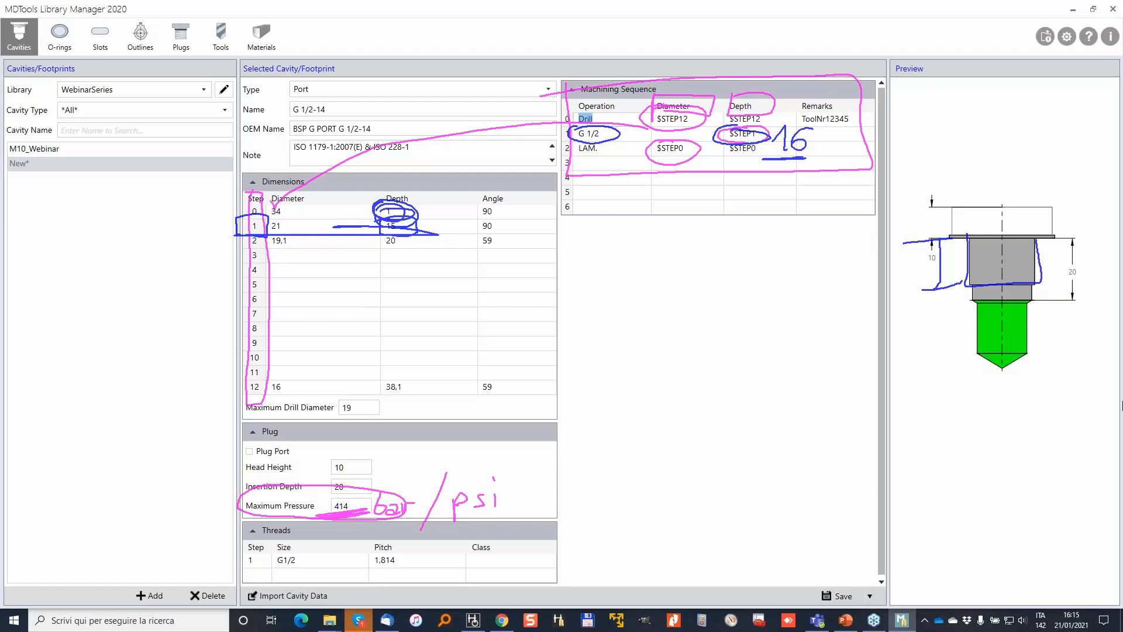
Rename the port cavity as G 1/2-Webinar
click(365, 108)
text(Webinar)
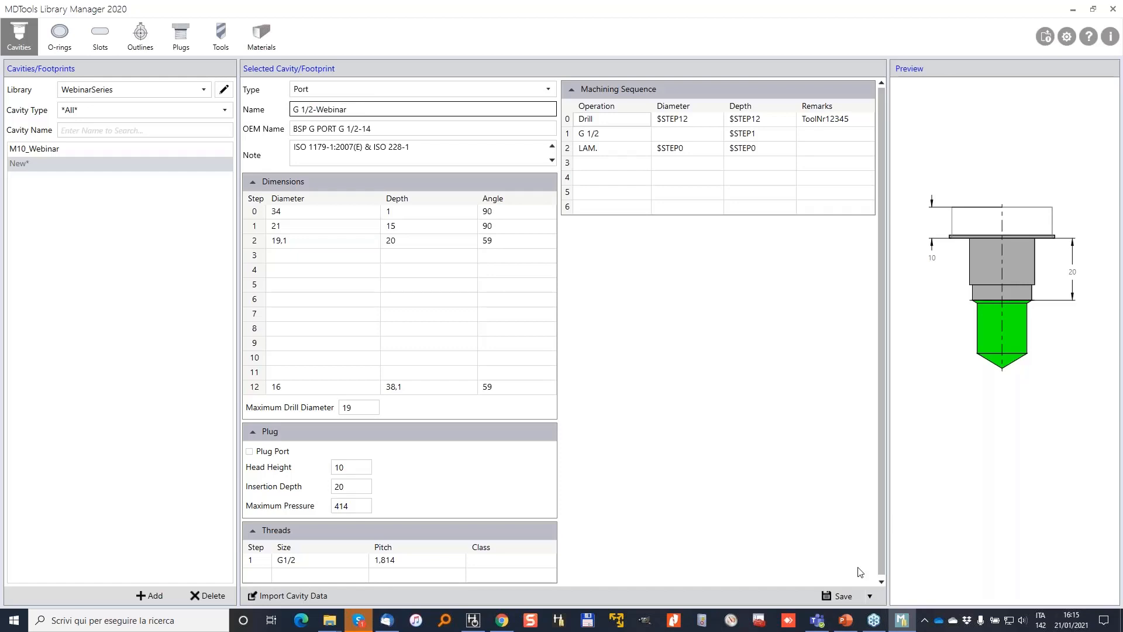
Save the G 1/2-Webinar port and import the C10-2 cavity data from the 1-Parker library into a new cavity
click(842, 596)
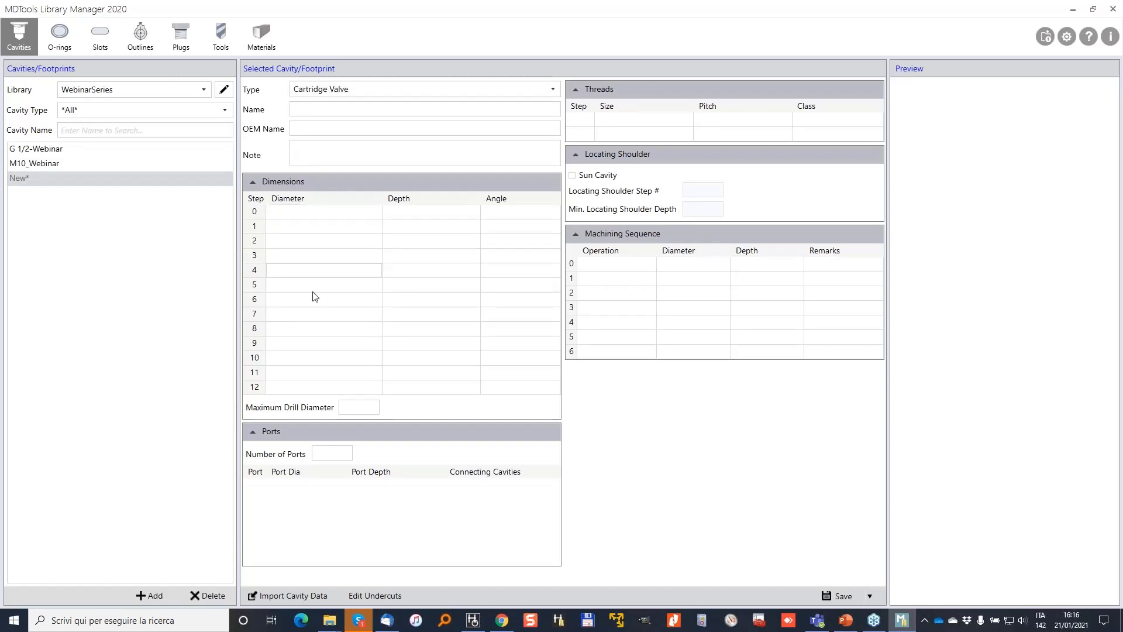
click(296, 595)
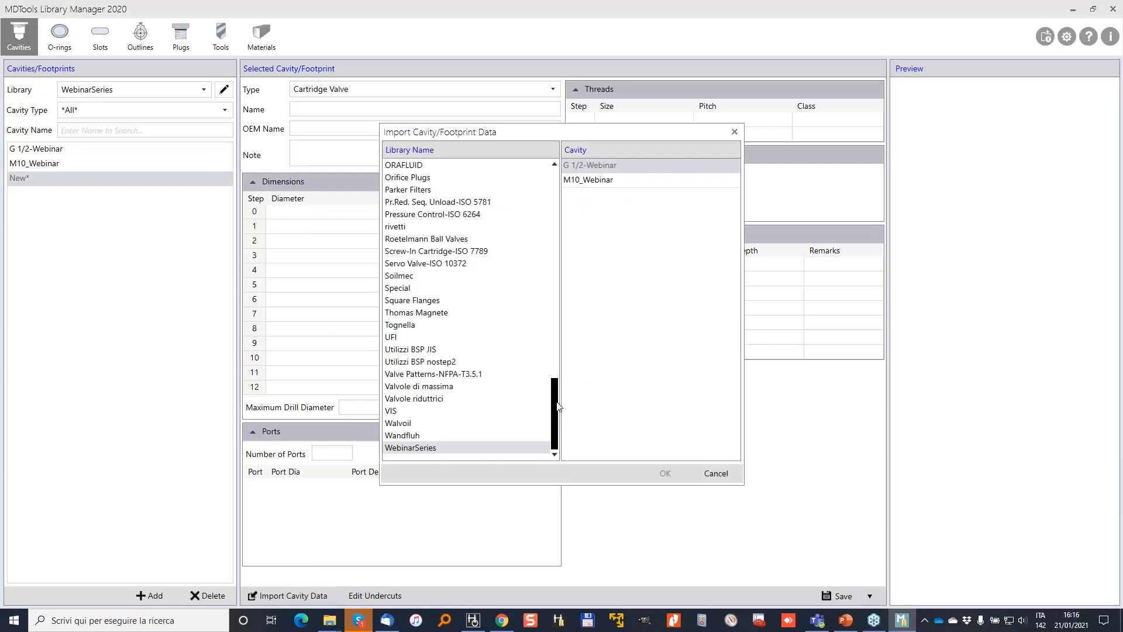
drag(558, 408, 558, 198)
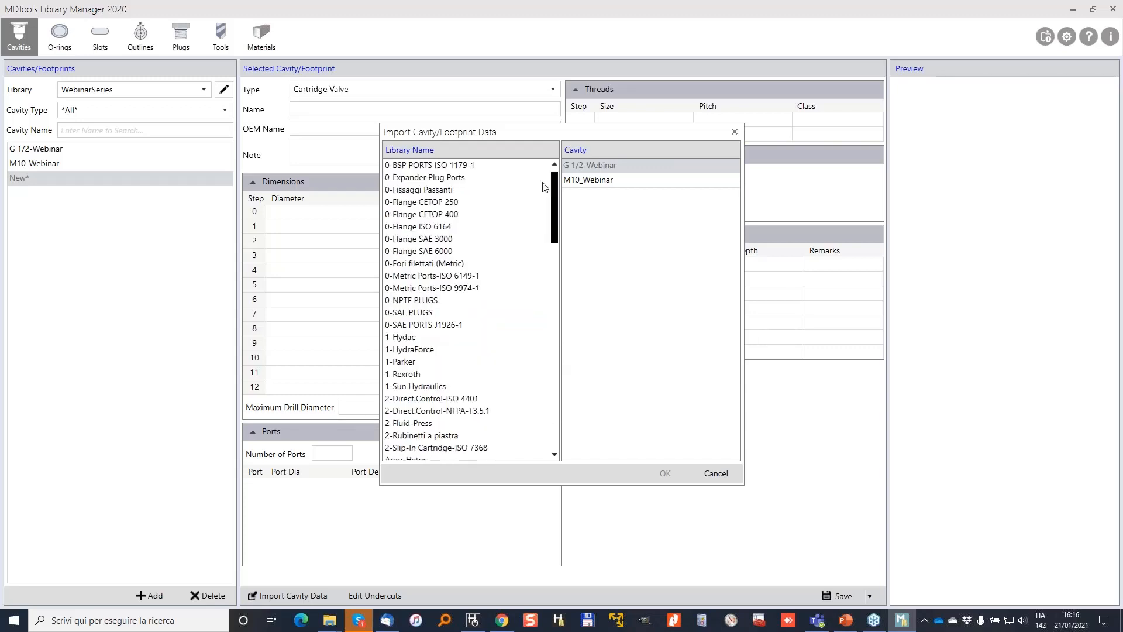
click(461, 374)
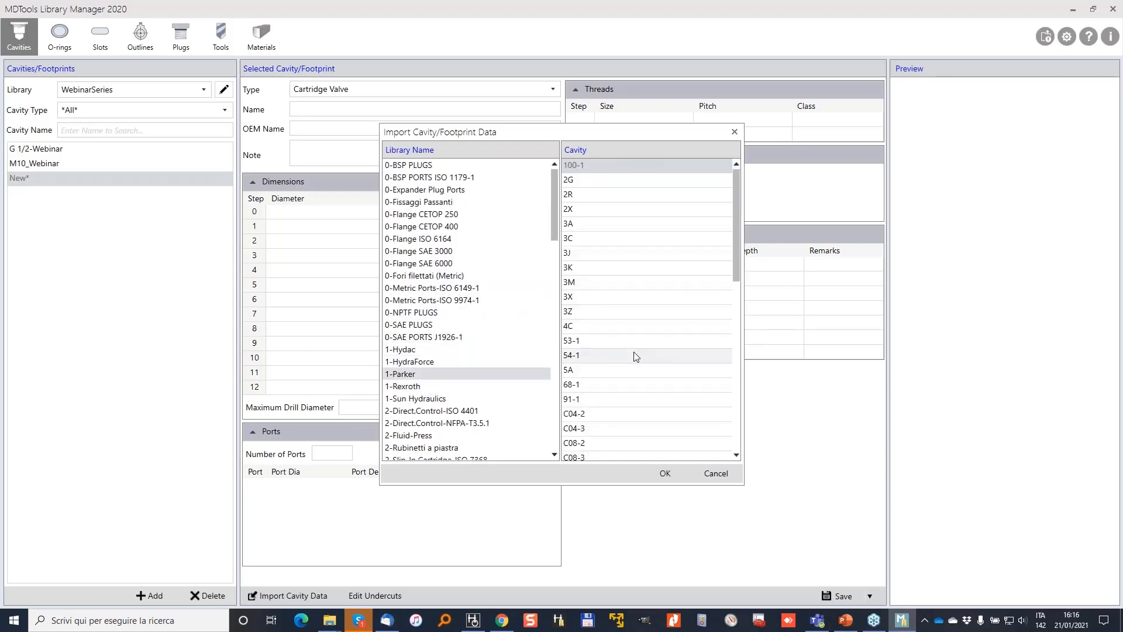
scroll(611, 369, down, 3)
click(612, 370)
click(664, 472)
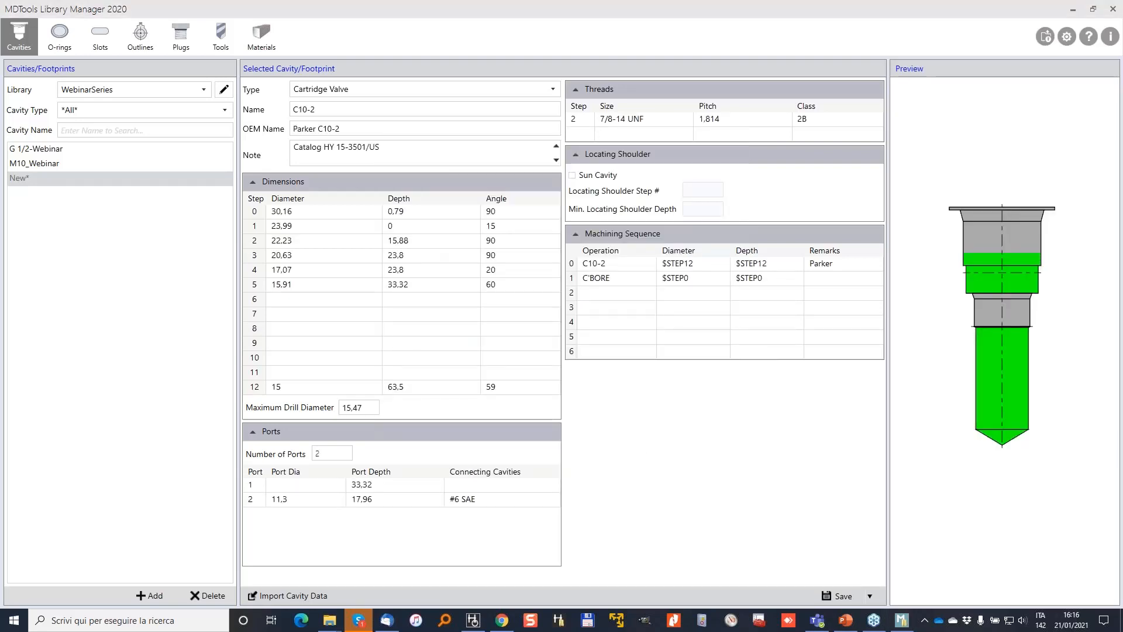
Rename the imported cartridge valve cavity as C10-2-Webinar
mouse_move(292, 66)
mouse_down()
mouse_move(262, 68)
mouse_move(371, 92)
mouse_move(252, 66)
mouse_move(345, 121)
mouse_move(222, 106)
mouse_up()
click(320, 109)
click(327, 109)
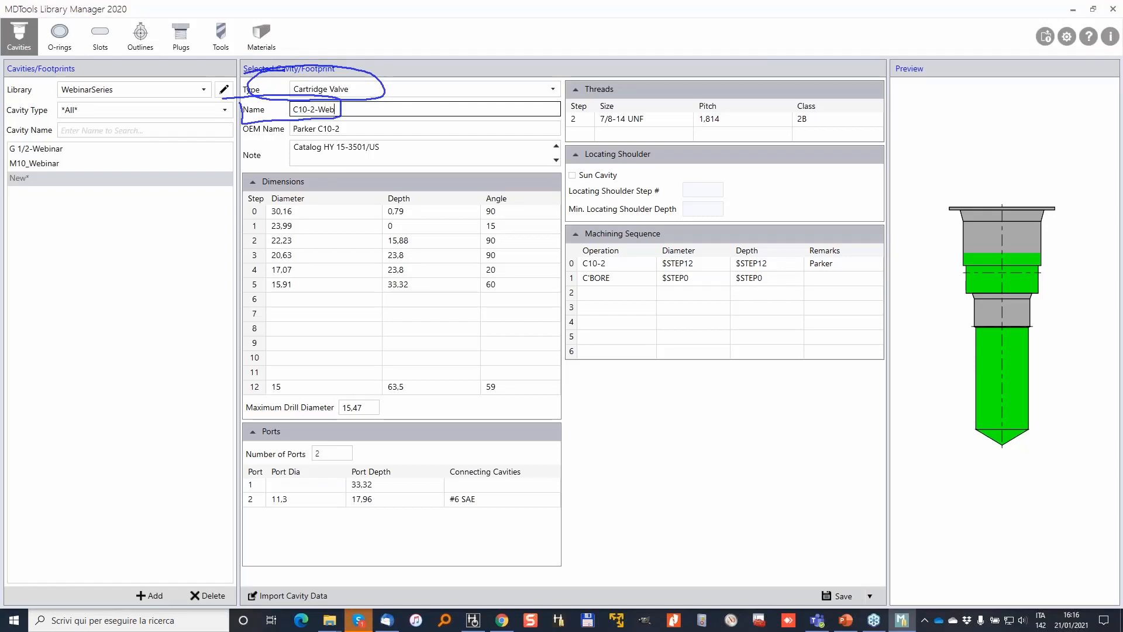
click(324, 147)
click(371, 129)
click(422, 146)
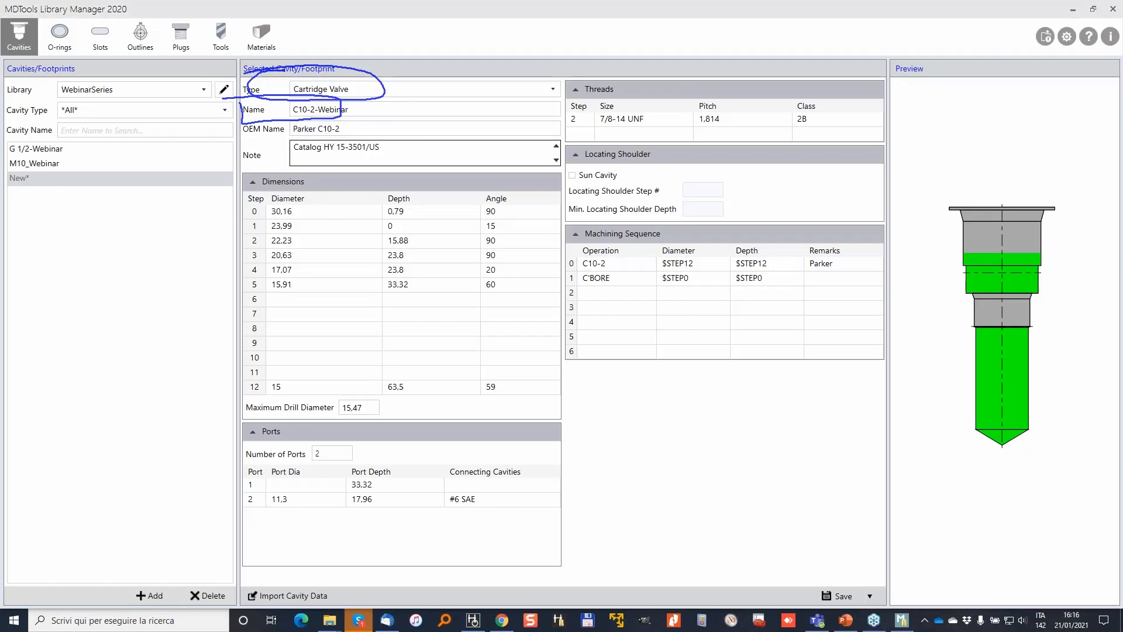
Examine the diameters and depths of steps 0 to 5 of the cartridge valve cavity against the preview
mouse_move(246, 186)
mouse_down()
mouse_move(238, 296)
mouse_move(329, 198)
mouse_move(236, 189)
mouse_move(312, 215)
mouse_move(302, 233)
mouse_move(315, 256)
mouse_up()
mouse_move(378, 221)
mouse_down()
mouse_move(419, 223)
mouse_move(420, 262)
mouse_up()
drag(364, 278, 433, 281)
mouse_move(933, 206)
mouse_down()
mouse_move(948, 213)
mouse_move(943, 301)
mouse_move(964, 366)
mouse_up()
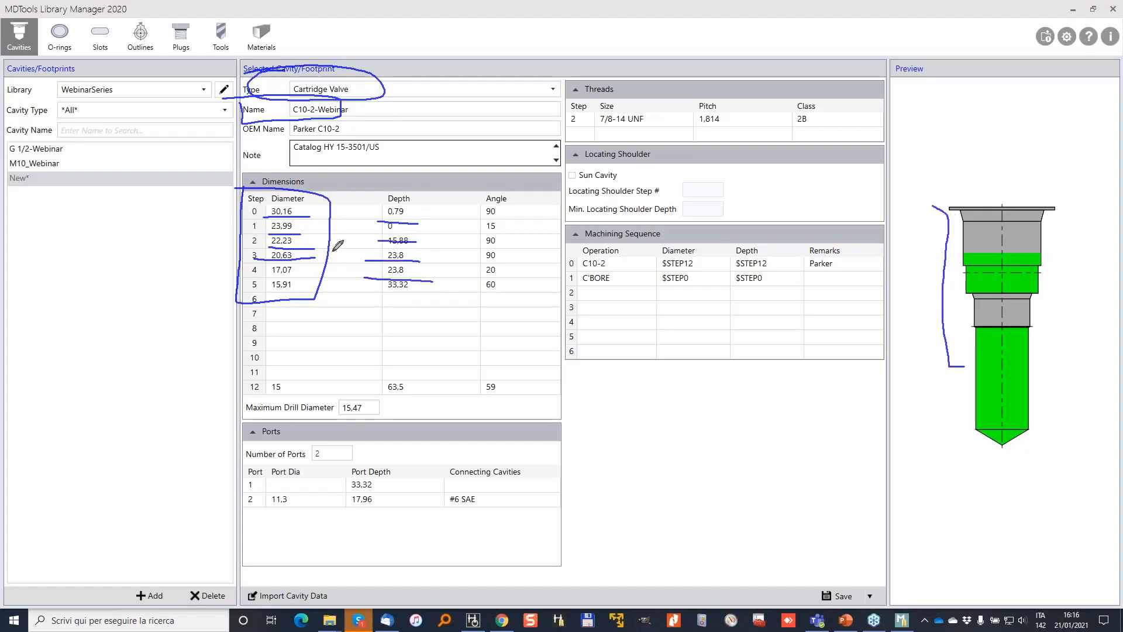
click(304, 256)
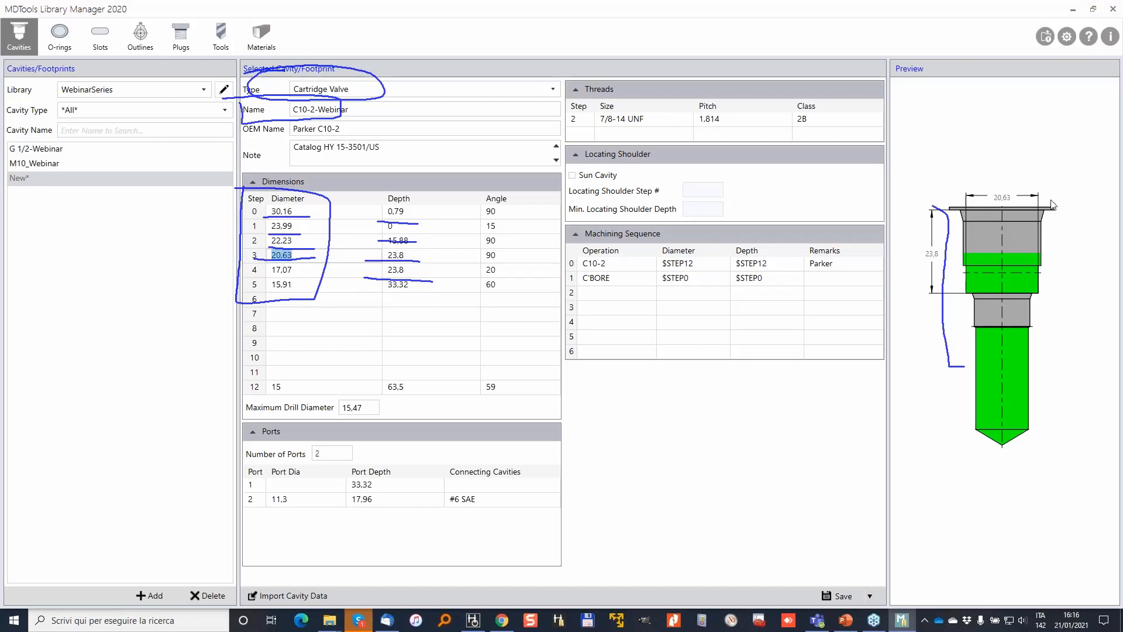
click(304, 285)
click(397, 226)
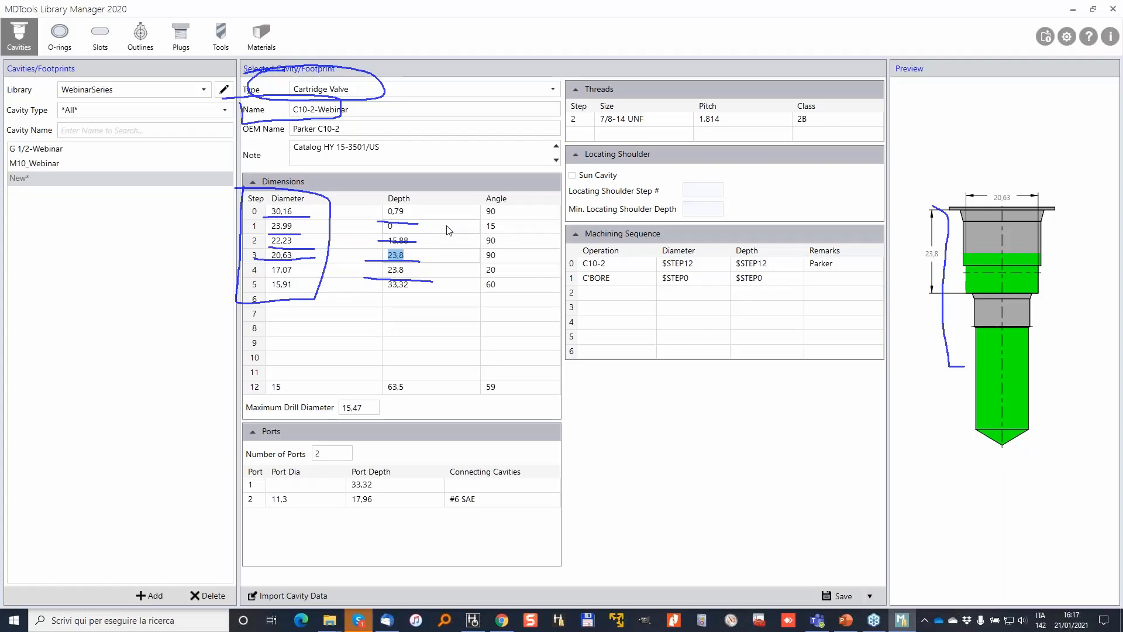
click(1019, 383)
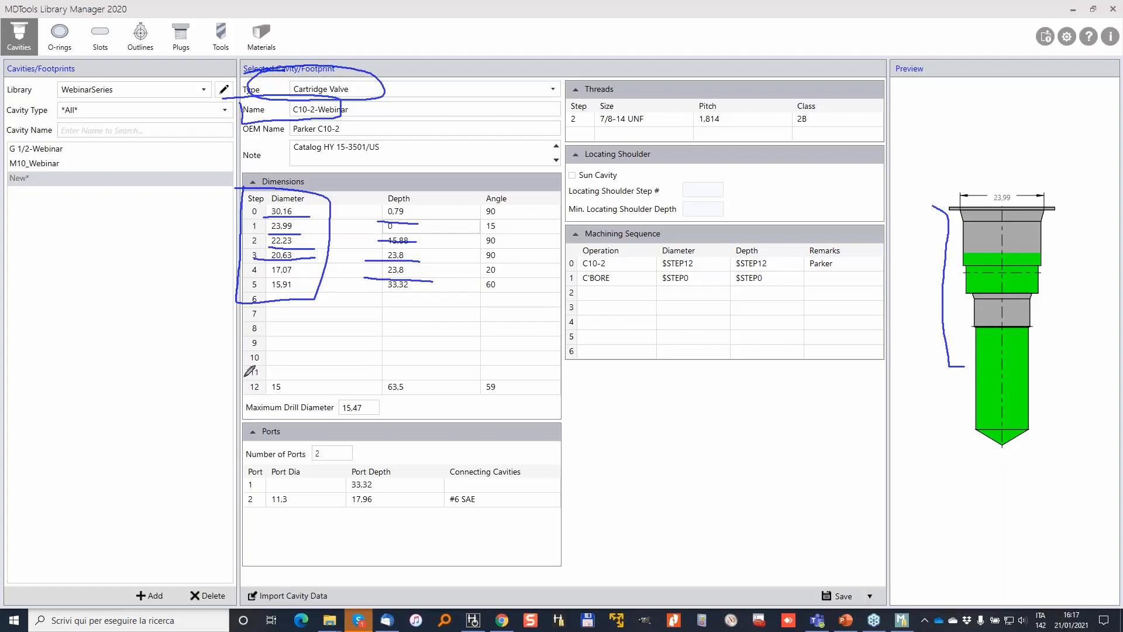
Examine how step 12 and the maximum drill diameter define the drill at the bottom of the cavity
mouse_move(244, 374)
mouse_down()
mouse_move(238, 419)
mouse_move(521, 409)
mouse_move(179, 368)
mouse_up()
mouse_move(242, 414)
mouse_down()
mouse_move(398, 417)
mouse_move(242, 413)
mouse_move(500, 398)
mouse_up()
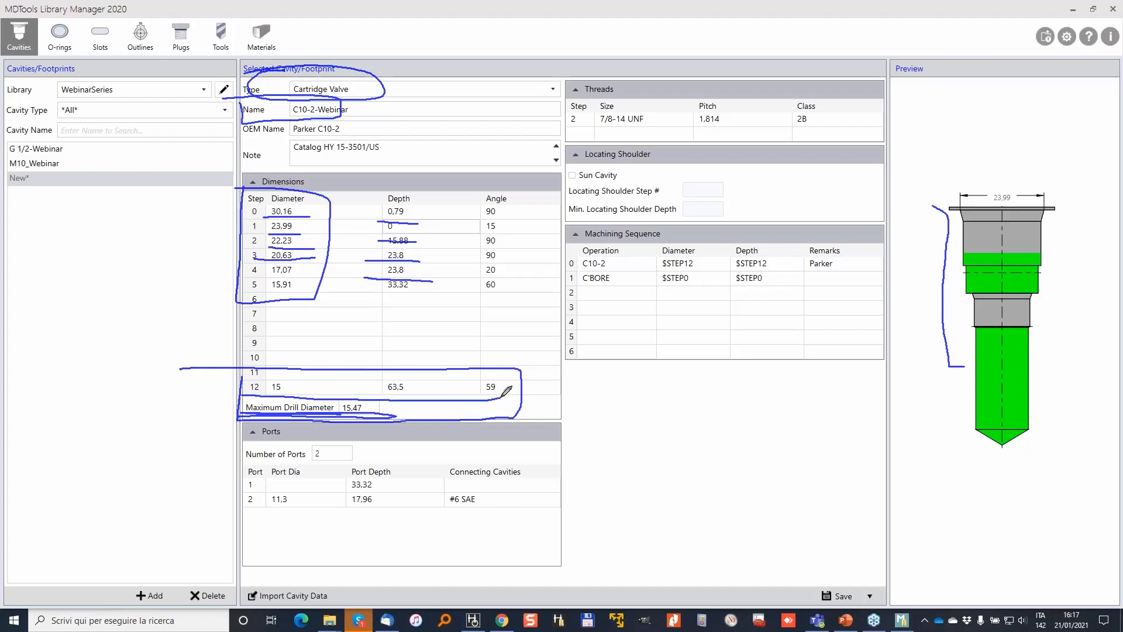
mouse_move(337, 391)
mouse_down()
mouse_move(334, 427)
mouse_move(376, 398)
mouse_move(378, 415)
mouse_move(334, 425)
mouse_move(333, 393)
mouse_move(376, 405)
mouse_up()
drag(976, 379, 974, 450)
drag(1025, 372, 1027, 454)
mouse_move(959, 430)
mouse_down()
mouse_move(1070, 436)
mouse_move(1013, 435)
mouse_up()
drag(1014, 434, 1045, 448)
drag(1045, 448, 1043, 422)
drag(959, 422, 974, 424)
mouse_move(974, 423)
mouse_down()
mouse_move(967, 449)
mouse_move(961, 423)
mouse_up()
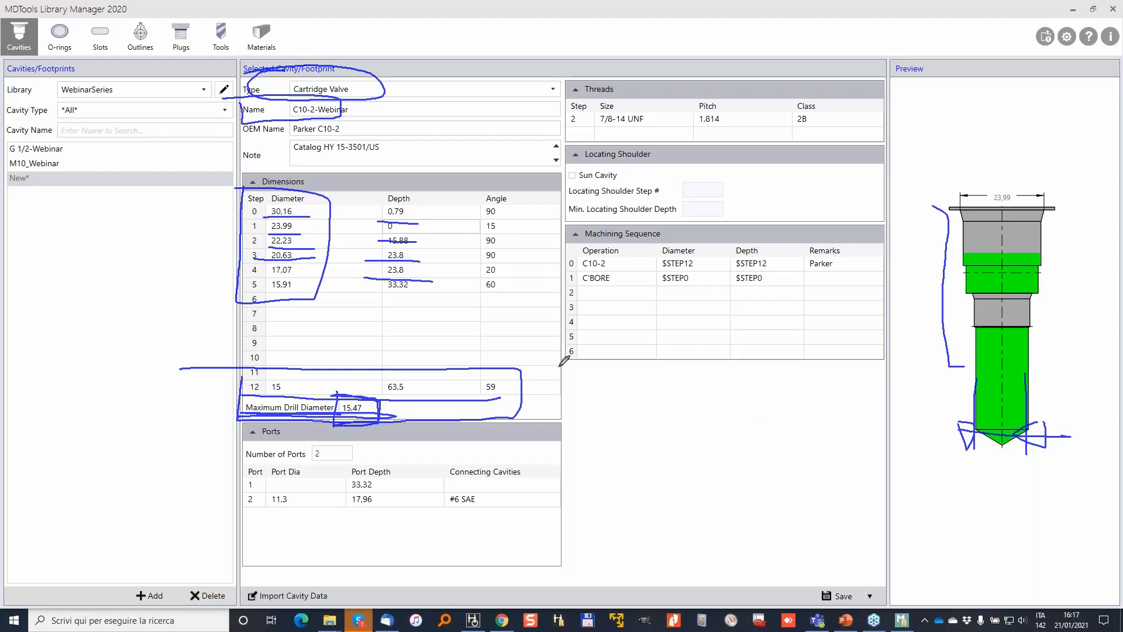
mouse_move(270, 368)
mouse_down()
mouse_move(286, 399)
mouse_move(272, 367)
mouse_up()
mouse_move(251, 376)
mouse_down()
mouse_move(245, 389)
mouse_move(278, 403)
mouse_move(256, 375)
mouse_up()
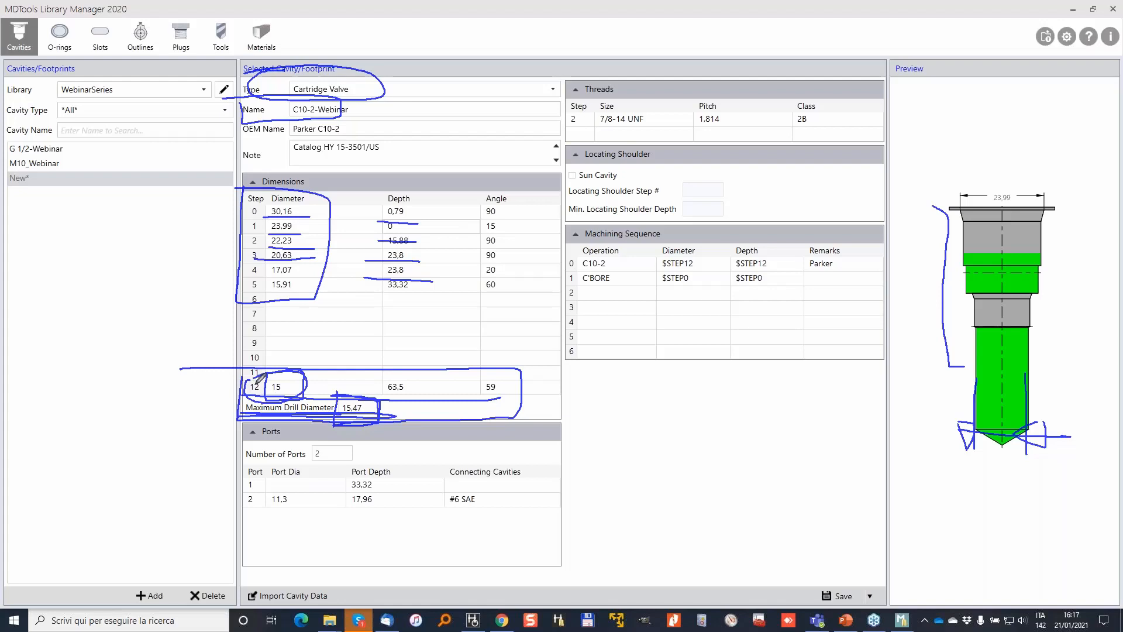
drag(275, 371, 271, 375)
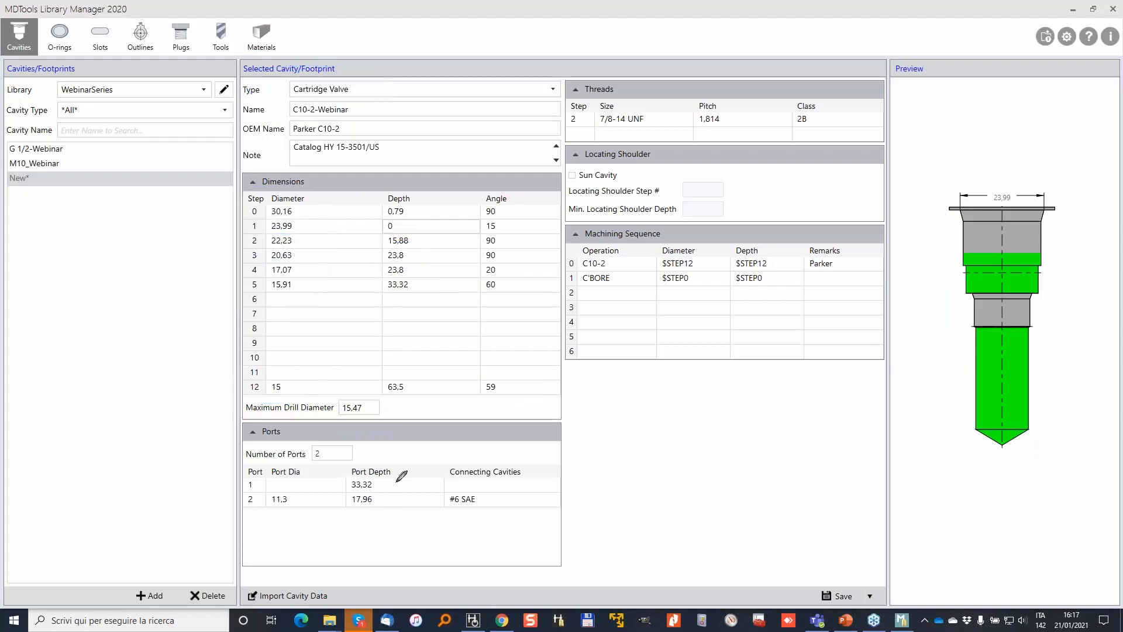
Examine the cavity's number of ports and how port 2's diameter and depth appear in the preview
mouse_move(237, 443)
mouse_down()
mouse_move(259, 467)
mouse_move(367, 459)
mouse_move(365, 442)
mouse_move(231, 438)
mouse_up()
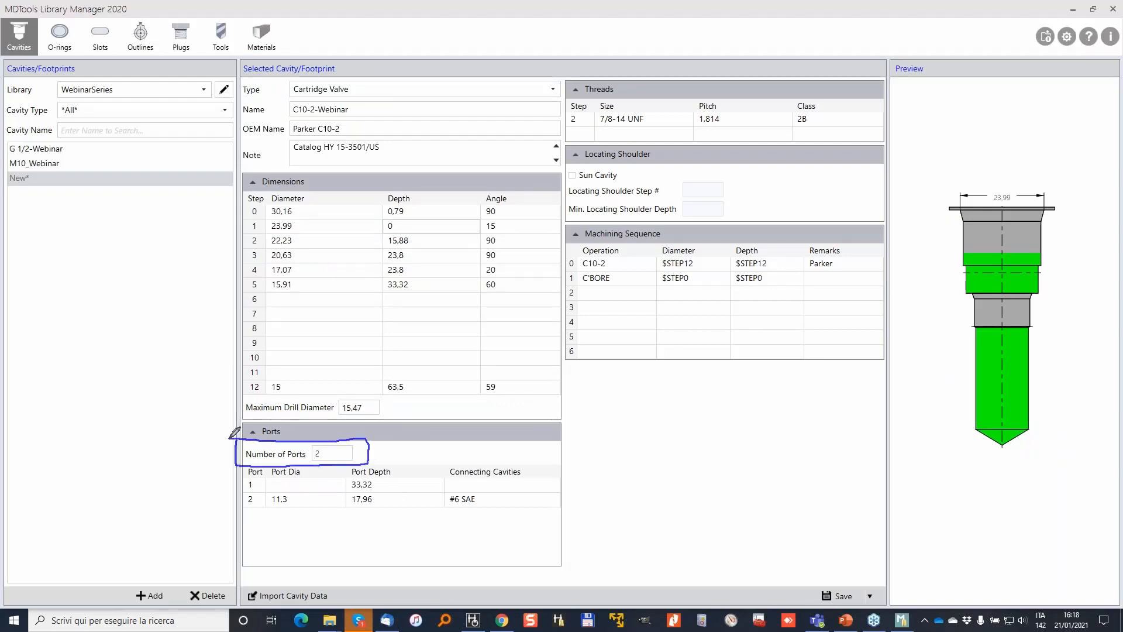
mouse_move(246, 475)
mouse_down()
mouse_move(253, 494)
mouse_move(291, 507)
mouse_move(295, 496)
mouse_up()
key(Escape)
click(250, 499)
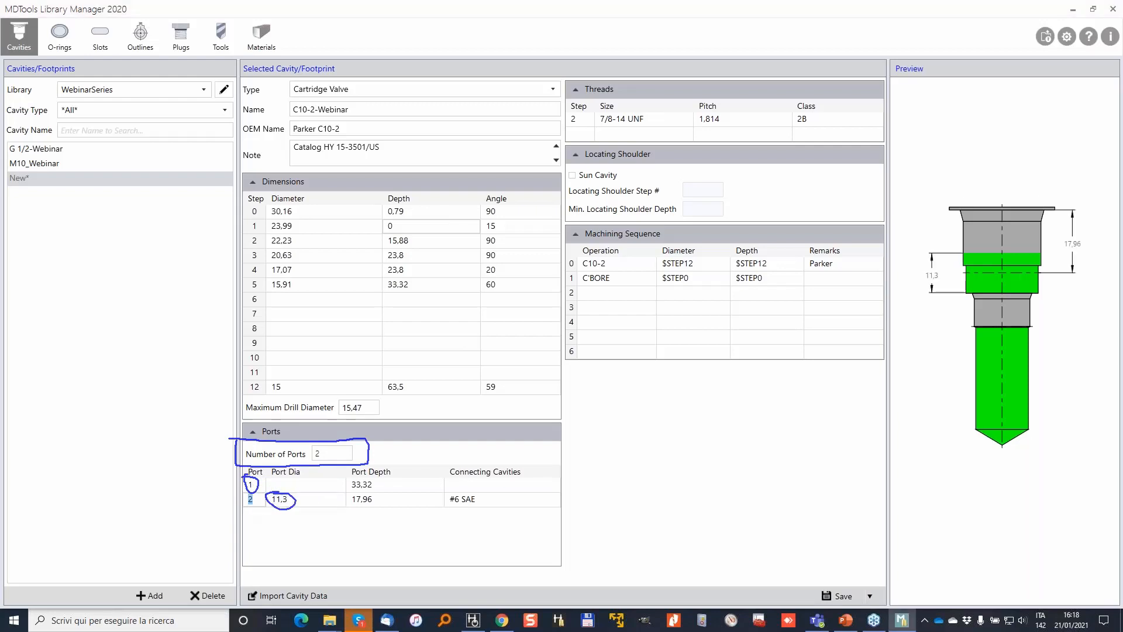
click(1070, 565)
mouse_move(901, 262)
mouse_down()
mouse_move(922, 265)
mouse_move(924, 288)
mouse_up()
drag(1083, 210, 1106, 208)
mouse_move(1097, 210)
mouse_down()
mouse_move(1094, 274)
mouse_move(1101, 266)
mouse_up()
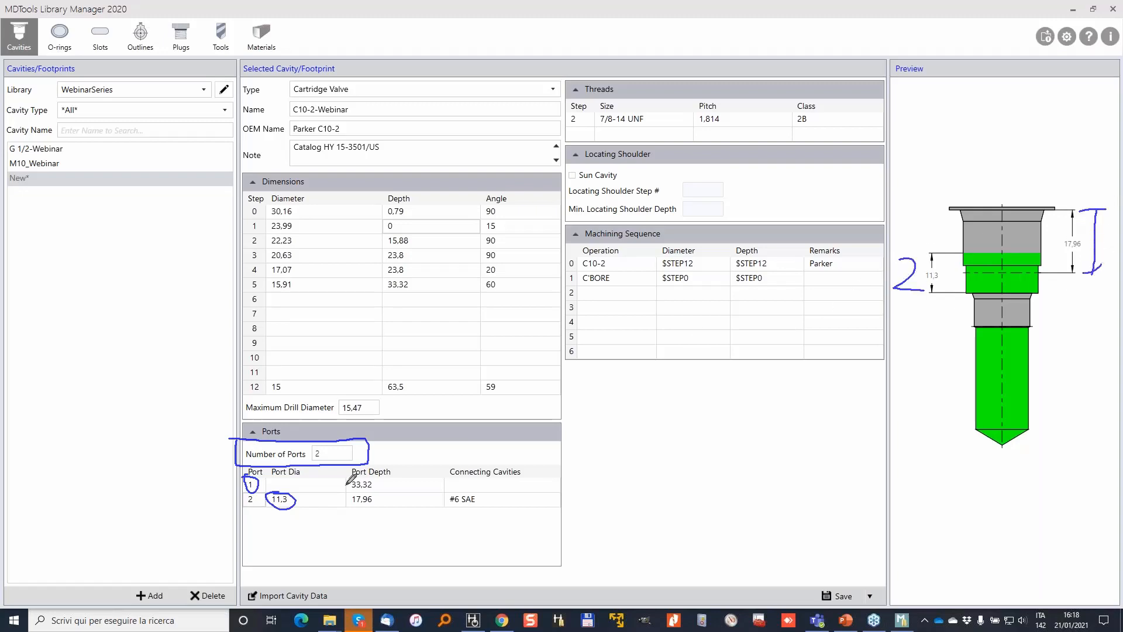
mouse_move(358, 493)
mouse_down()
mouse_move(393, 495)
mouse_move(351, 497)
mouse_up()
drag(931, 244, 934, 313)
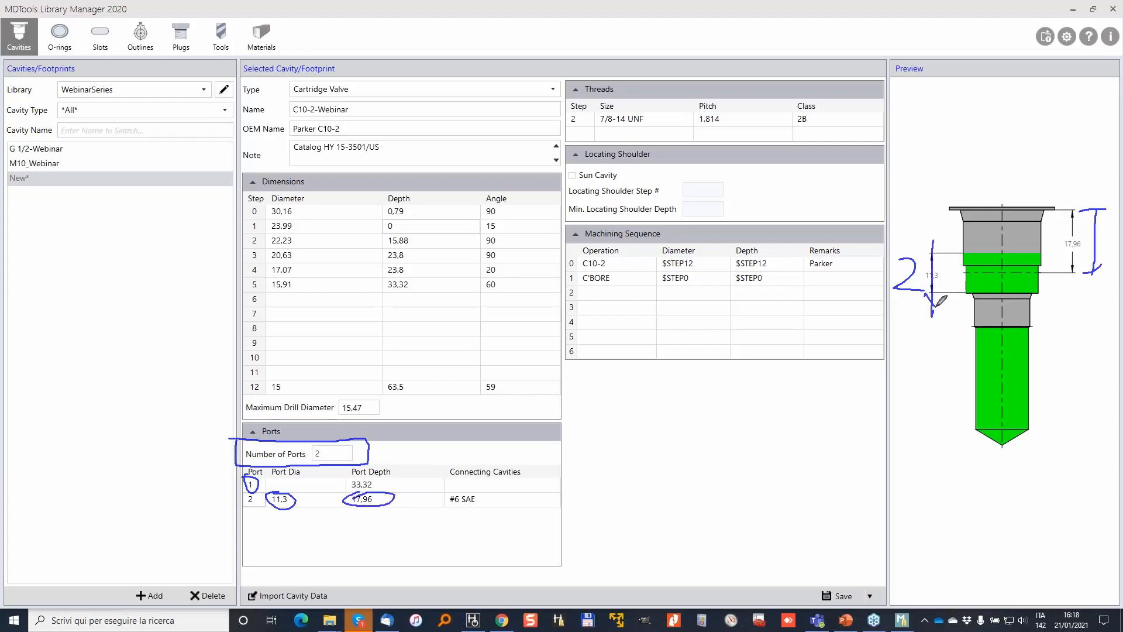
drag(927, 252, 937, 251)
mouse_move(795, 276)
mouse_down()
mouse_move(960, 271)
mouse_move(939, 278)
mouse_up()
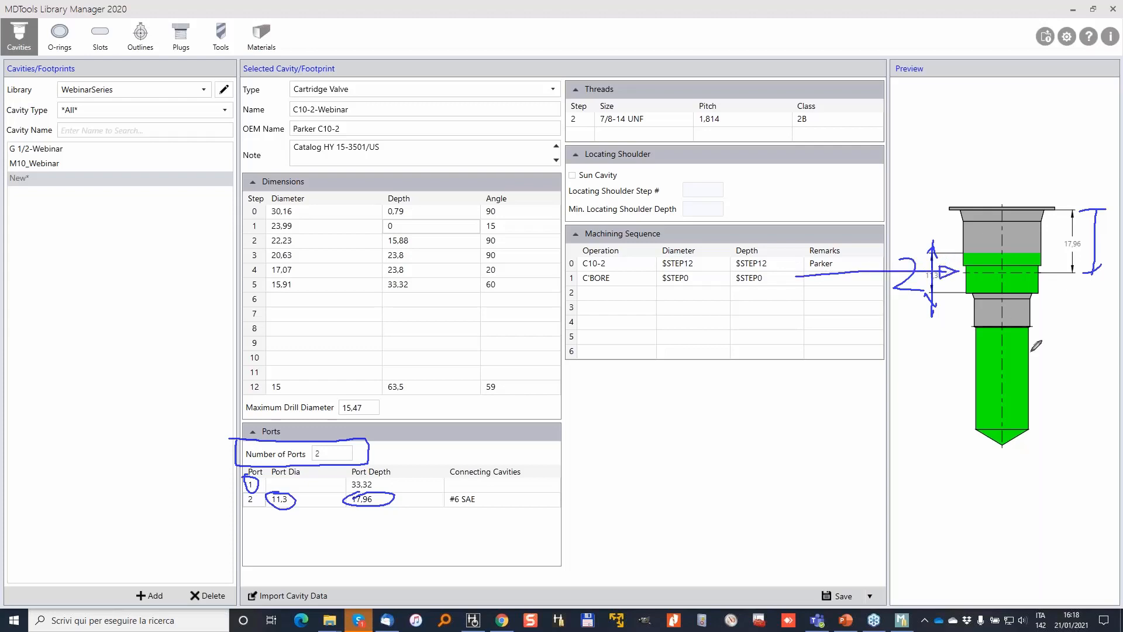
Set the depth of port 1, the bottom port of the cavity, to 40
drag(933, 329, 1062, 327)
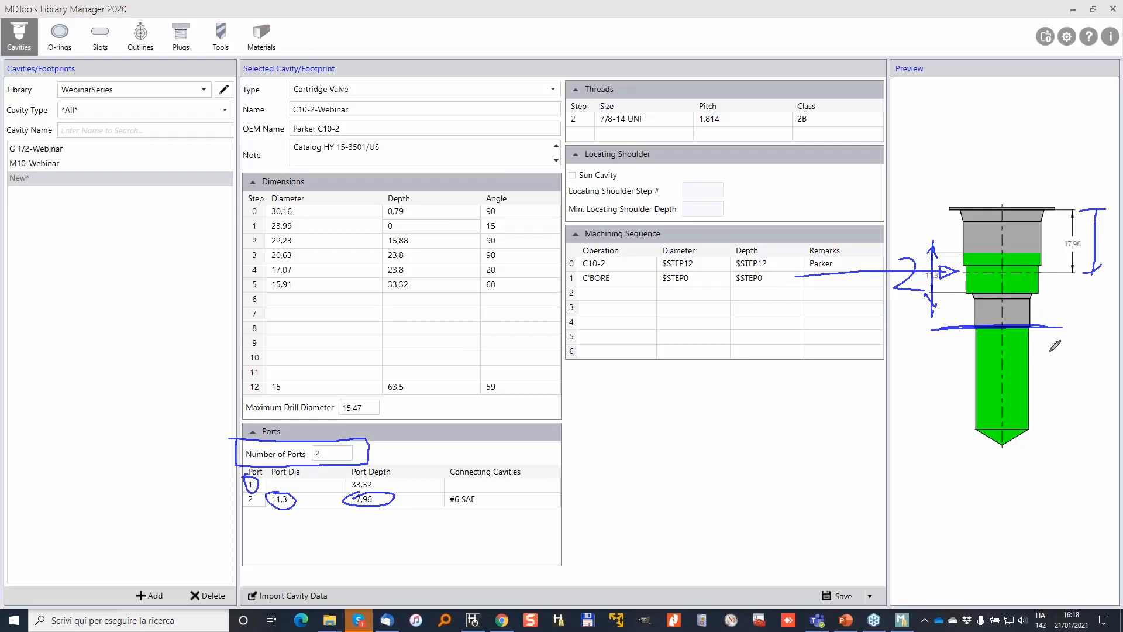
mouse_move(1037, 326)
mouse_down()
mouse_move(1104, 322)
mouse_move(1062, 443)
mouse_move(1034, 427)
mouse_up()
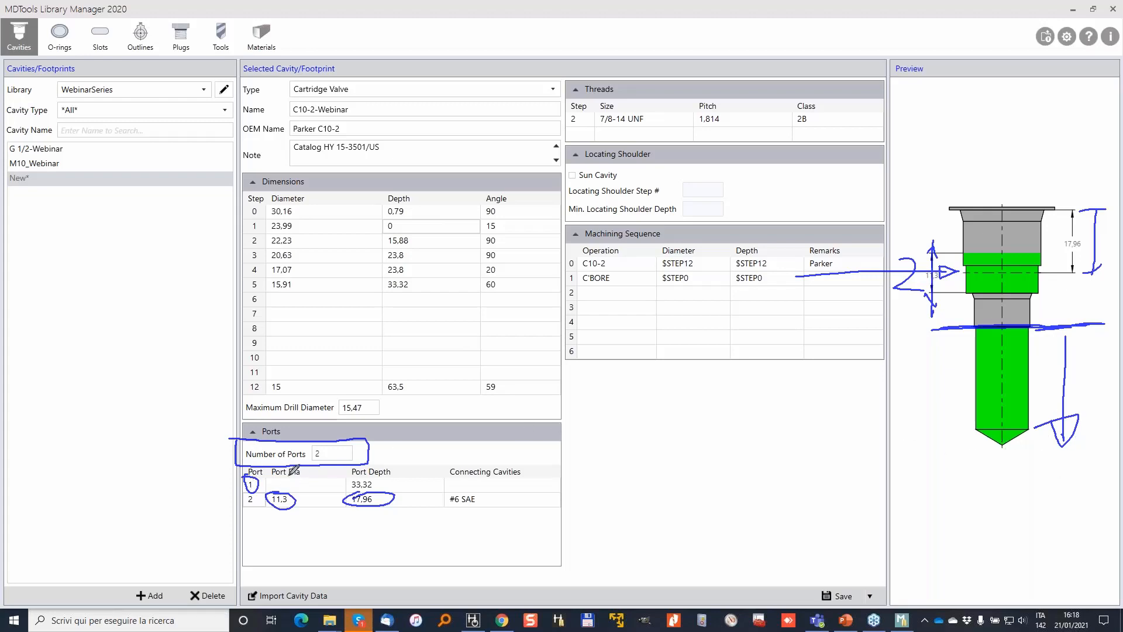
mouse_move(274, 477)
mouse_down()
mouse_move(271, 489)
mouse_move(307, 489)
mouse_move(301, 472)
mouse_move(270, 475)
mouse_up()
drag(397, 488, 348, 493)
click(365, 485)
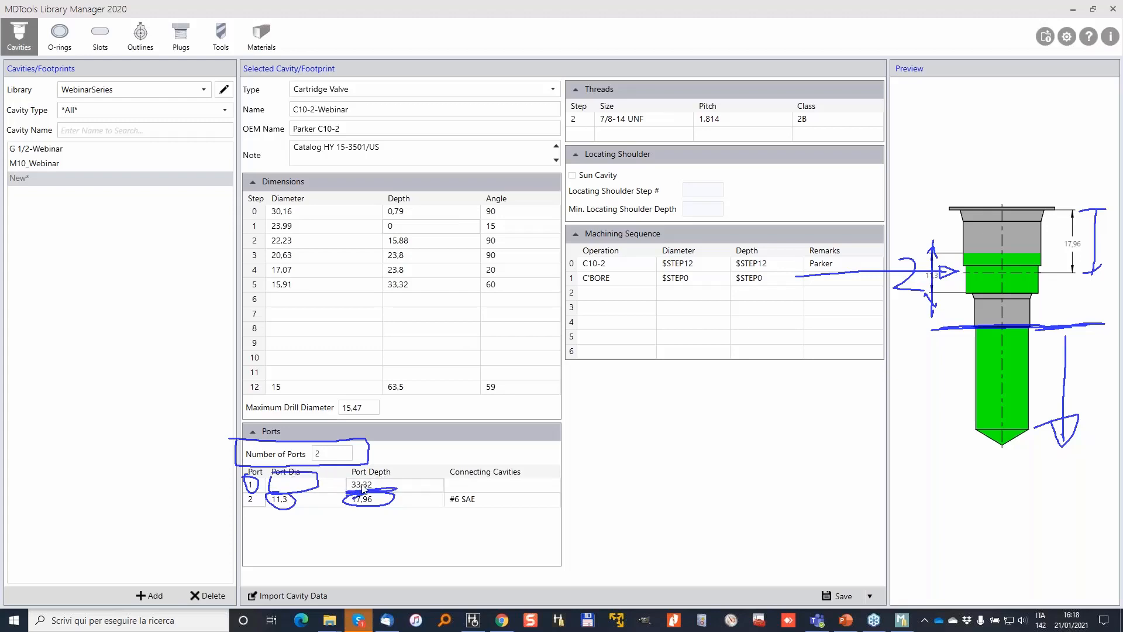
text(40)
key(Tab)
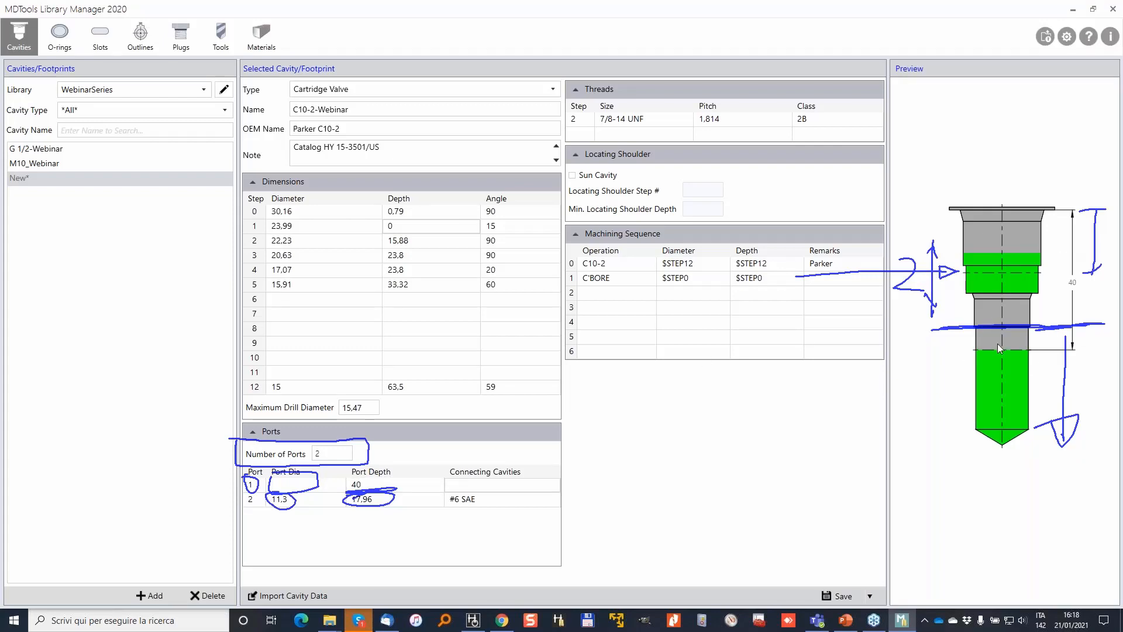
Set the connecting cavities to pressure for port 1 and tank for port 2
key(Down)
key(Delete)
click(466, 482)
key(Tab)
key(Tab)
key(Tab)
key(Tab)
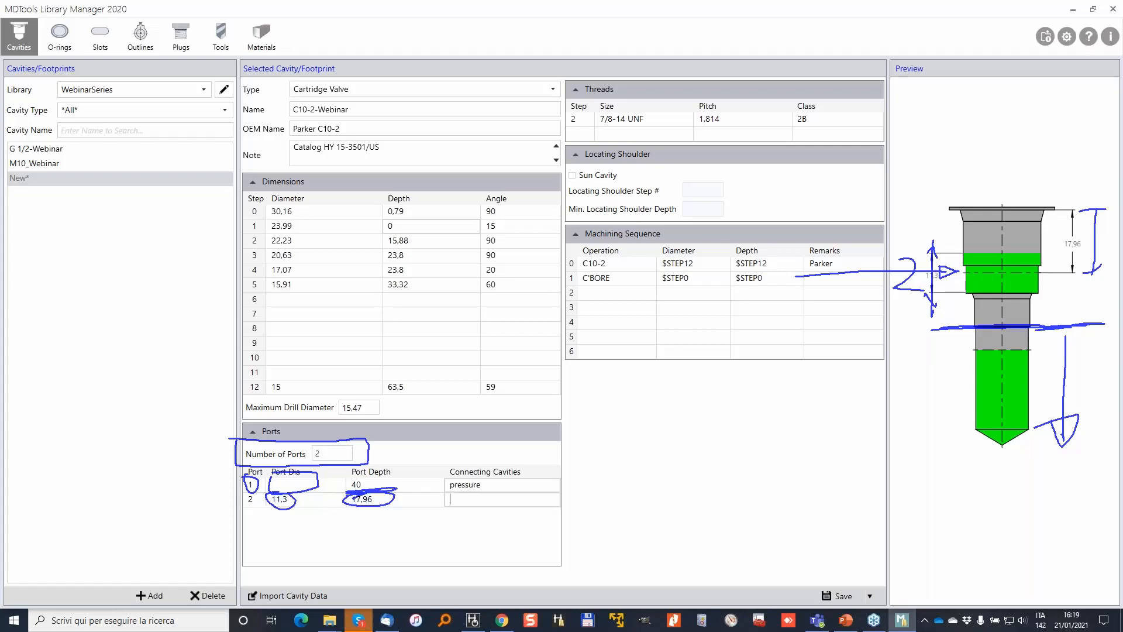
key(Tab)
click(502, 485)
click(515, 500)
click(698, 501)
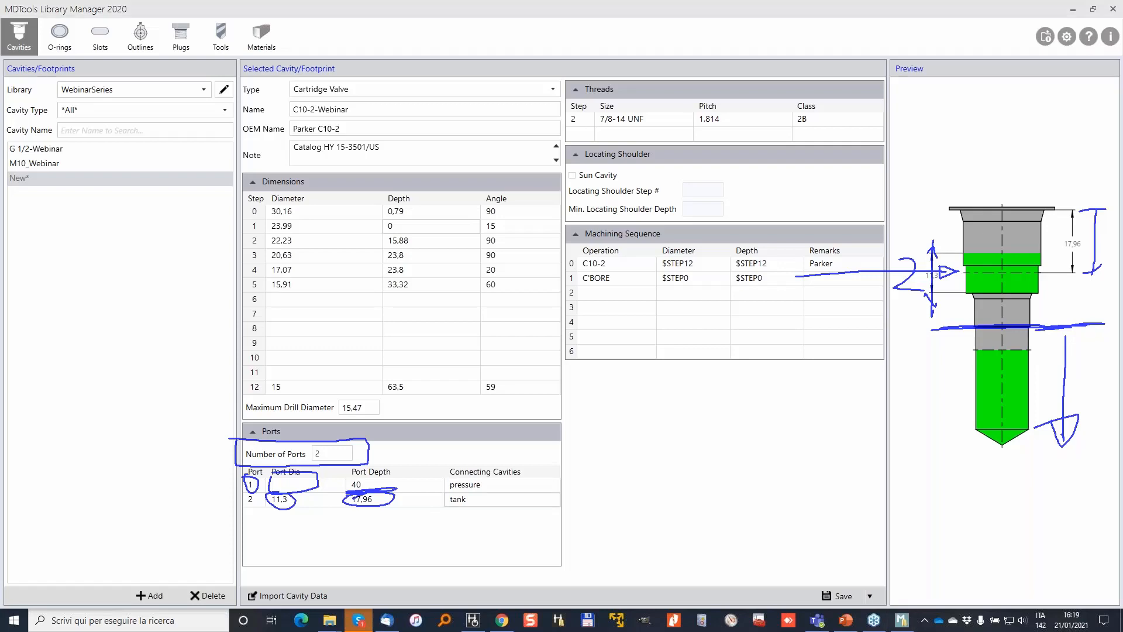
Review the machining sequence of the cartridge valve cavity and save C10-2-Webinar in the library
mouse_move(571, 225)
mouse_down()
mouse_move(579, 295)
mouse_move(851, 290)
mouse_move(864, 230)
mouse_move(571, 234)
mouse_up()
mouse_move(865, 240)
mouse_down()
mouse_move(855, 304)
mouse_move(572, 300)
mouse_up()
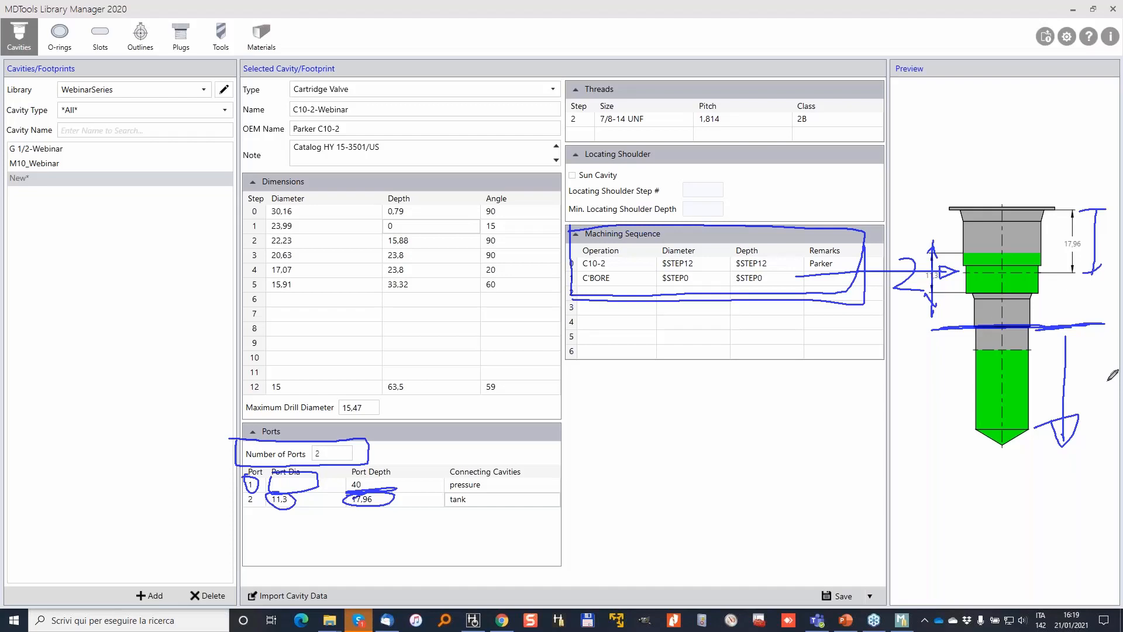
key(Escape)
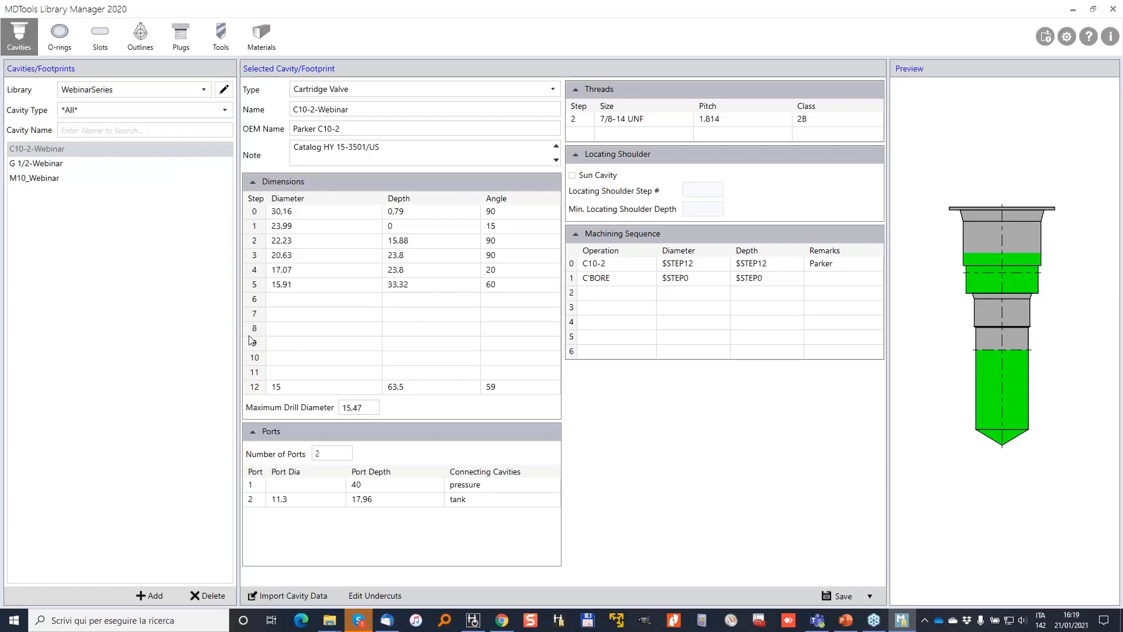
Add a new cavity to WebinarSeries and import the data of cavity 12 from the Drill Holes library
click(153, 595)
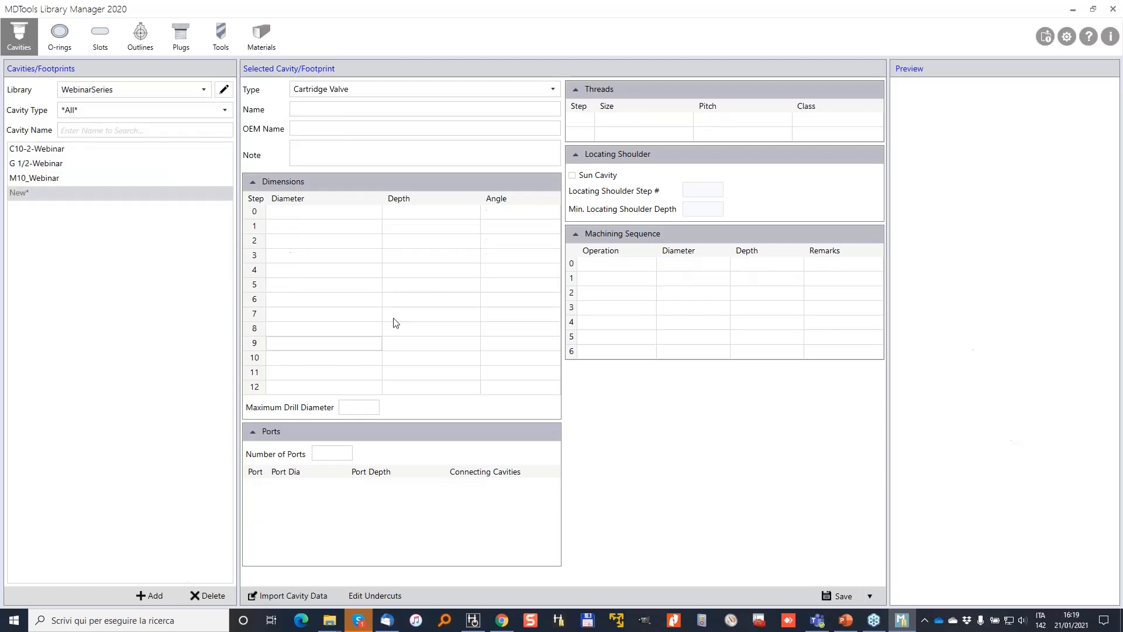
click(296, 602)
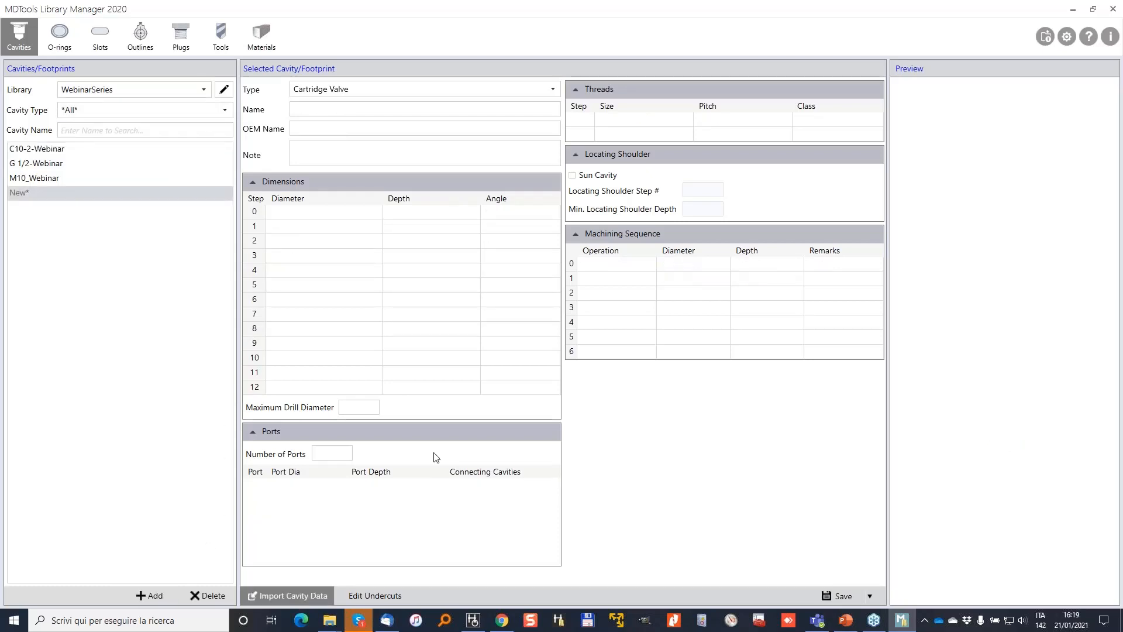
scroll(499, 352, up, 2)
scroll(499, 350, up, 9)
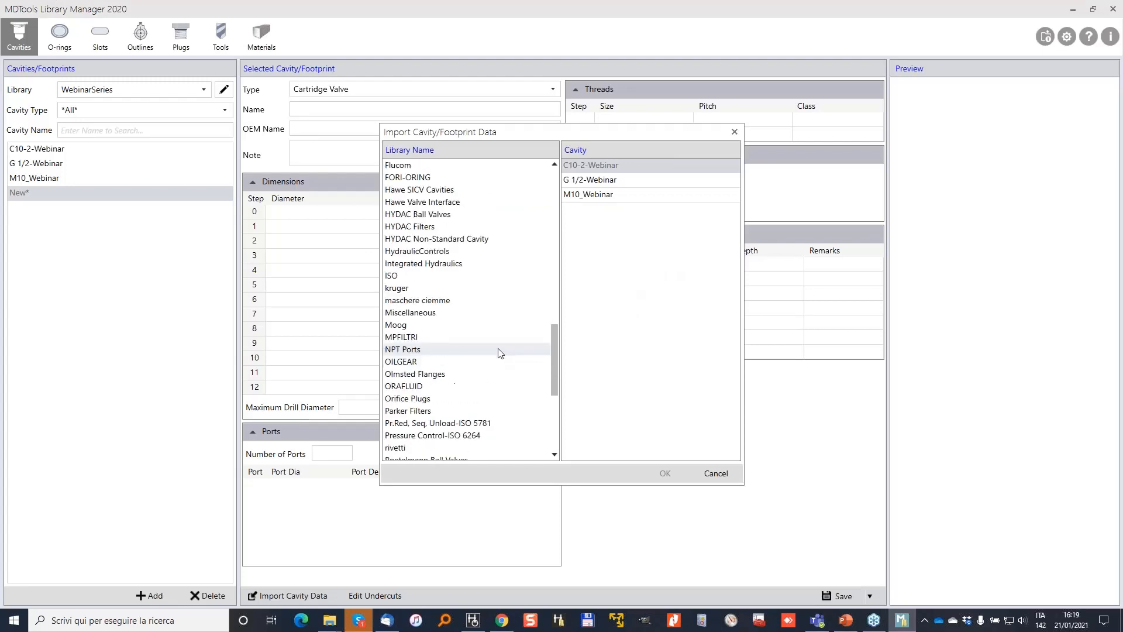
click(520, 300)
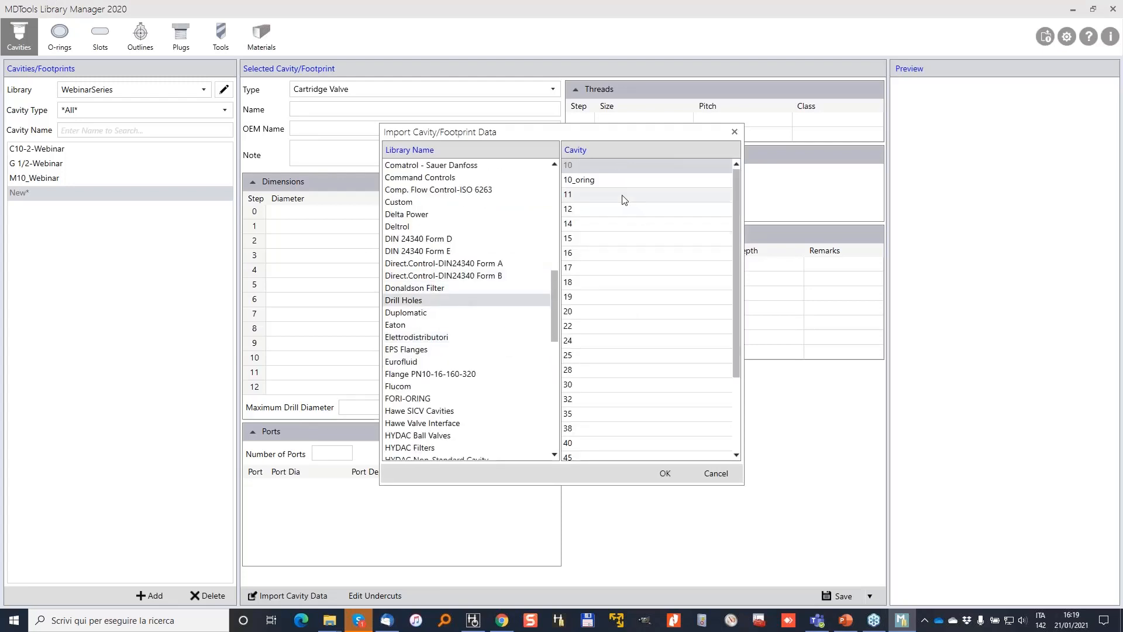
click(598, 208)
click(665, 473)
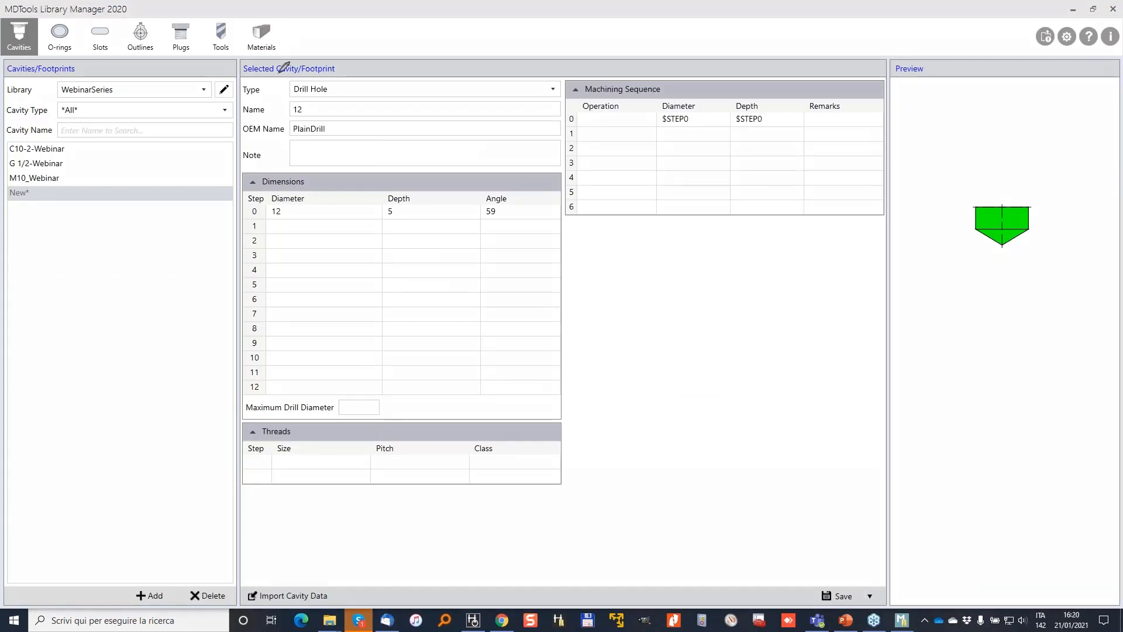
Examine the drill hole's step 0 diameter, depth and angle and its machining sequence
mouse_move(252, 180)
mouse_down()
mouse_move(246, 227)
mouse_move(524, 228)
mouse_move(431, 170)
mouse_move(266, 179)
mouse_up()
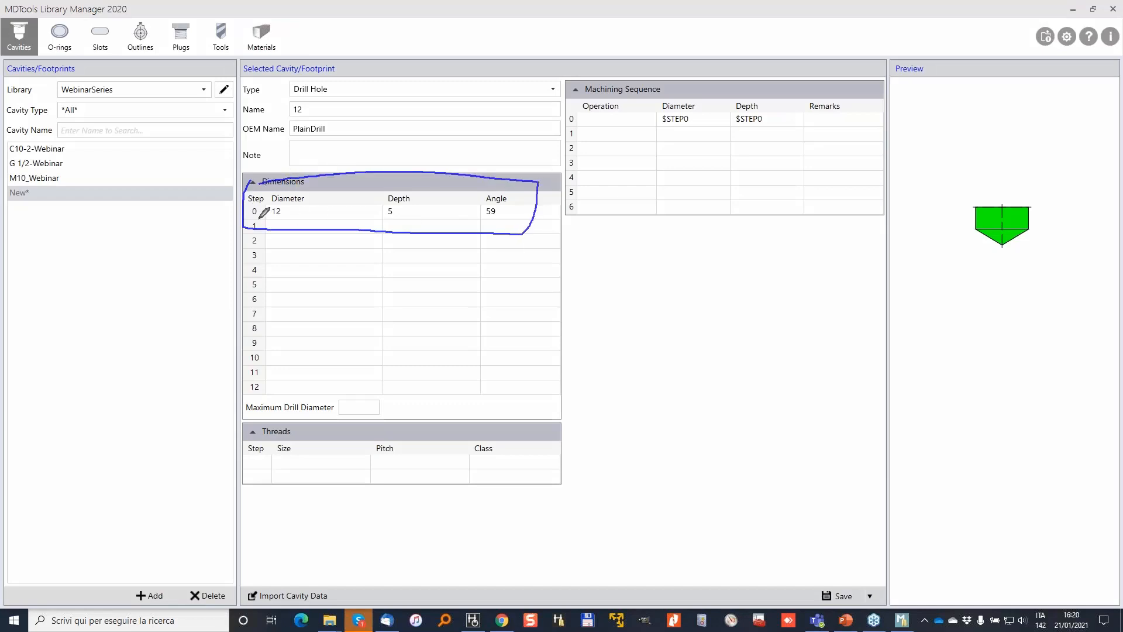
mouse_move(251, 221)
mouse_down()
mouse_move(276, 222)
mouse_move(288, 188)
mouse_move(251, 203)
mouse_up()
drag(367, 221, 414, 221)
drag(482, 221, 529, 220)
mouse_move(587, 86)
mouse_down()
mouse_move(570, 124)
mouse_move(869, 96)
mouse_move(584, 92)
mouse_up()
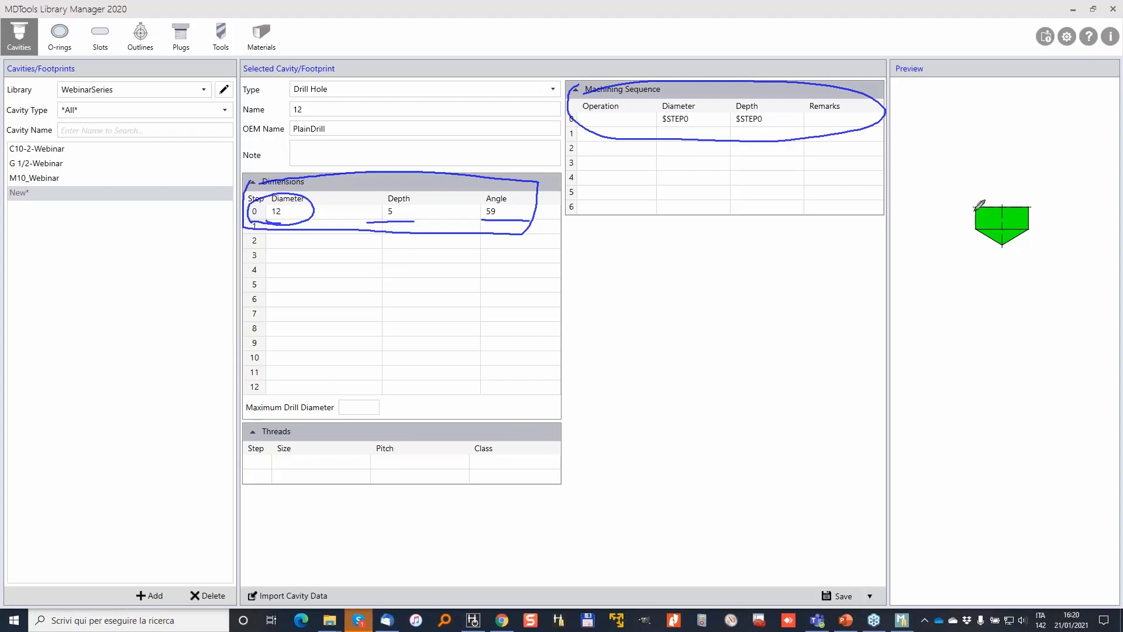
Examine the drill hole's profile in the preview, comparing its sides and pointed bottom with the shape of a drilling tool
drag(975, 207, 976, 237)
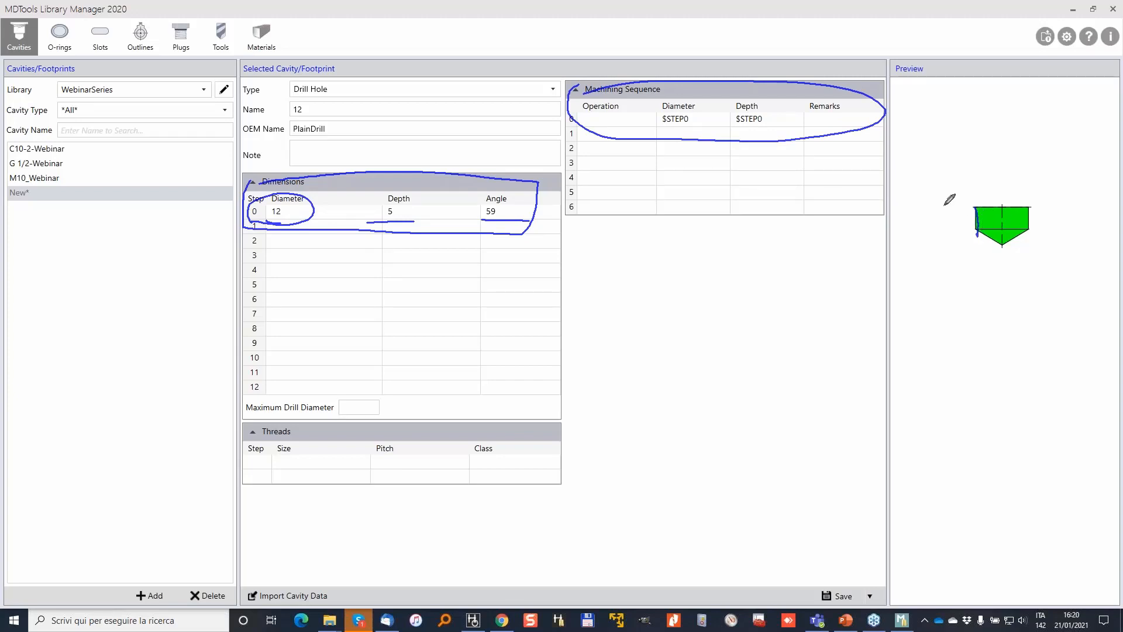
mouse_move(915, 207)
mouse_down()
mouse_move(1089, 204)
mouse_move(1032, 207)
mouse_move(1040, 394)
mouse_move(1043, 358)
mouse_up()
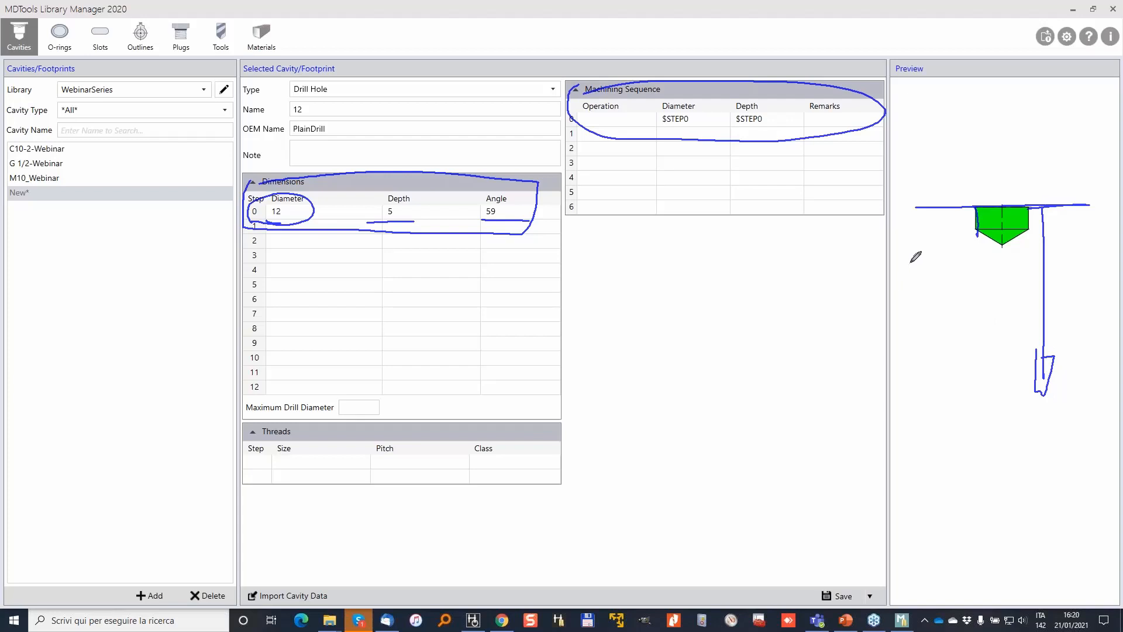
mouse_move(911, 262)
mouse_down()
mouse_move(911, 327)
mouse_move(954, 259)
mouse_up()
mouse_move(922, 328)
mouse_down()
mouse_move(925, 416)
mouse_move(939, 401)
mouse_up()
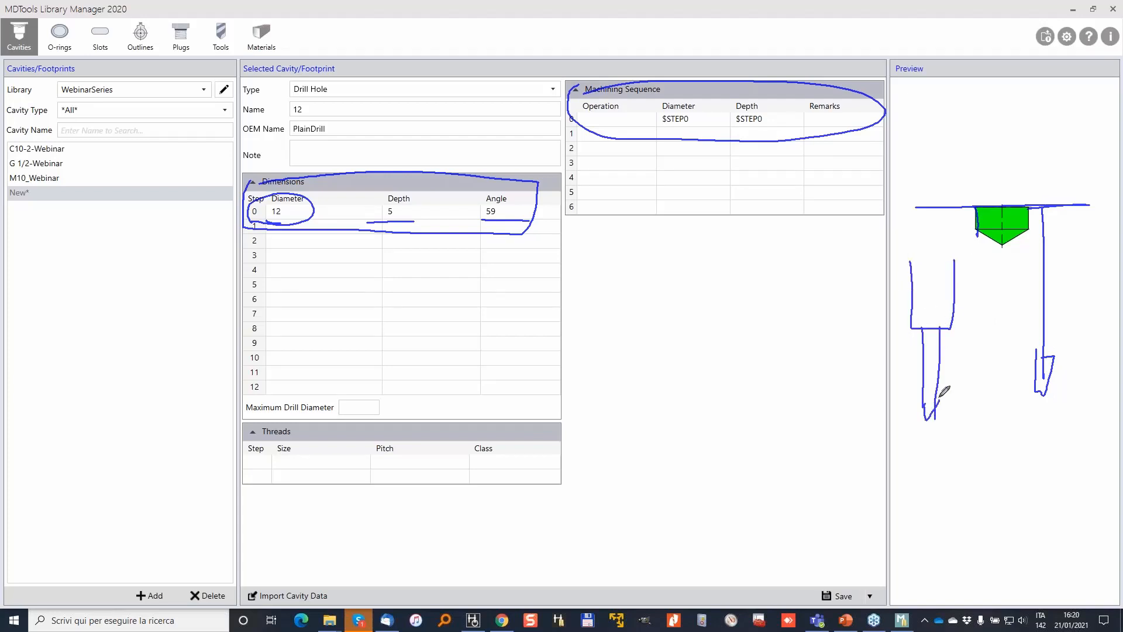
drag(926, 344, 938, 336)
drag(926, 359, 916, 400)
drag(929, 386, 917, 401)
mouse_move(943, 346)
mouse_down()
mouse_move(926, 364)
mouse_move(922, 413)
mouse_up()
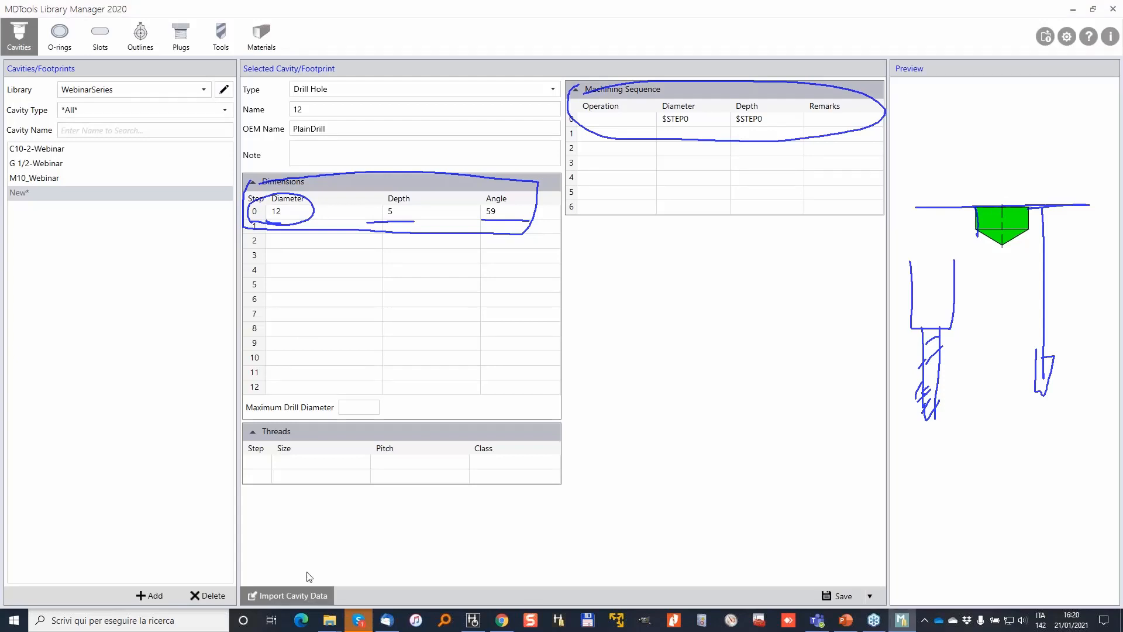
Import the data of cavity MB-600-060 from the 0-Expander Plug Ports library into the new cavity
click(279, 592)
scroll(506, 356, up, 5)
scroll(506, 356, up, 10)
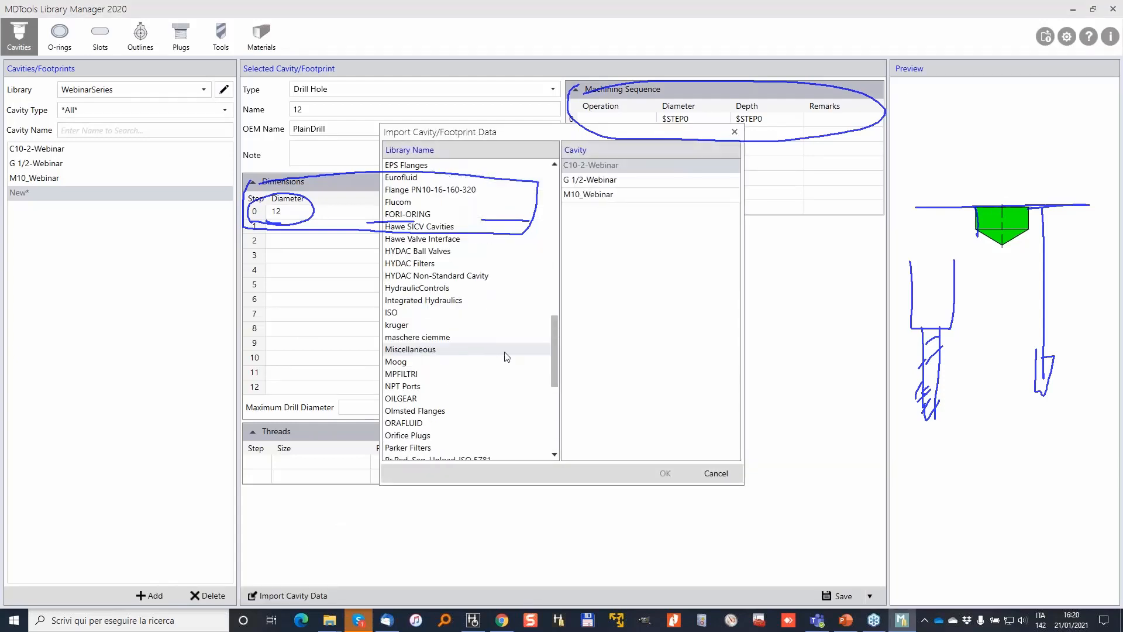
scroll(545, 279, up, 10)
click(515, 190)
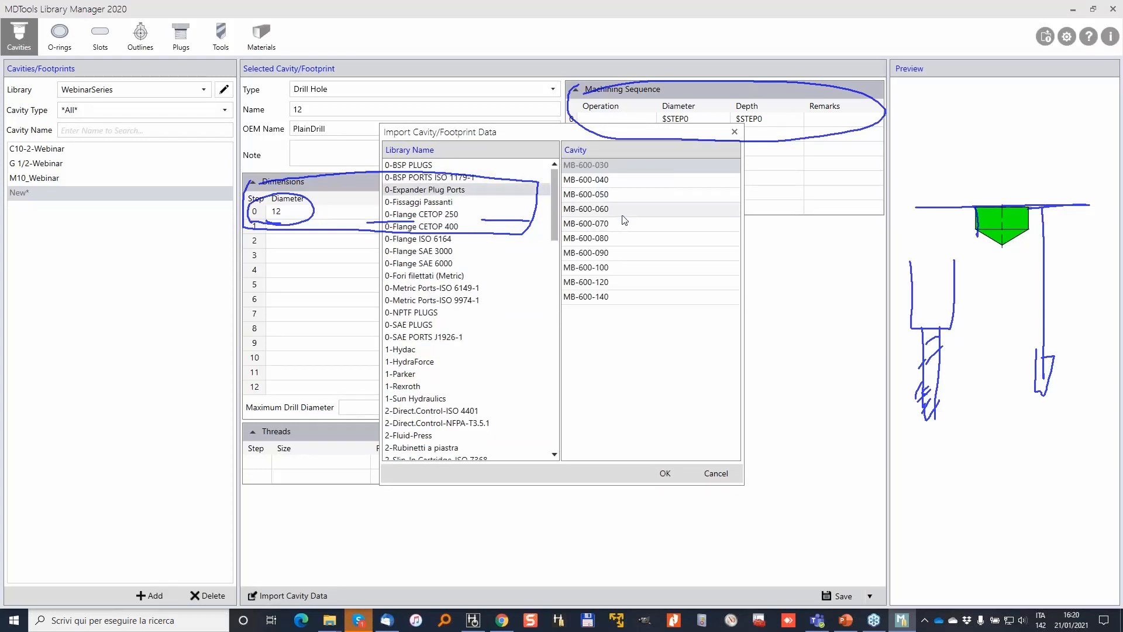
click(627, 209)
click(669, 476)
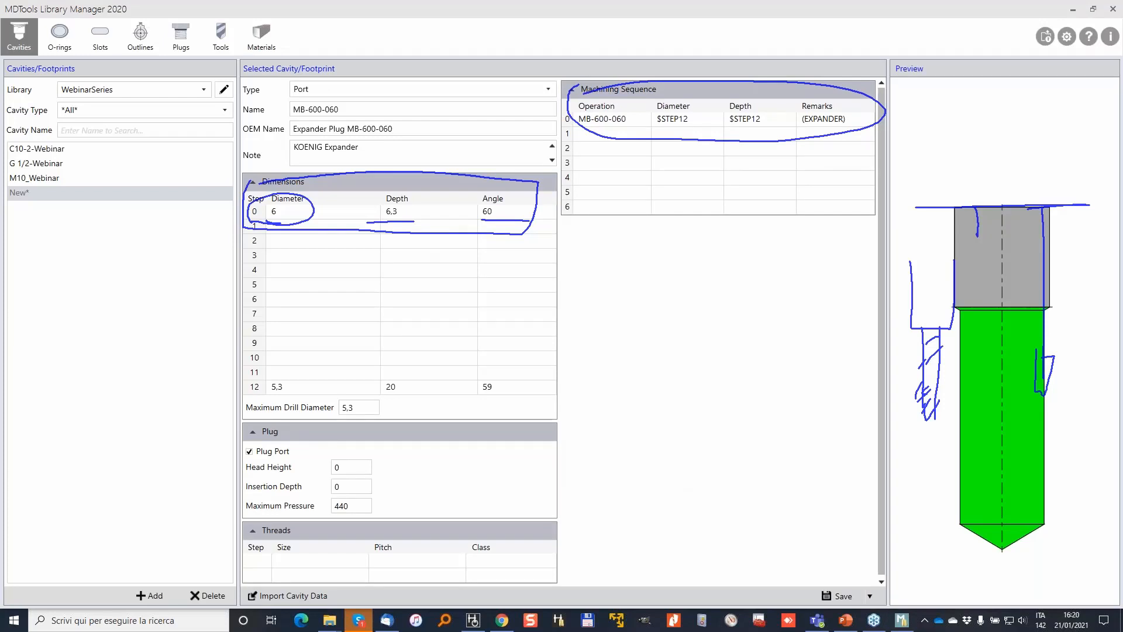
Examine the expander plug port's step 12 and step 0 dimensions against the previewed profile
key(Escape)
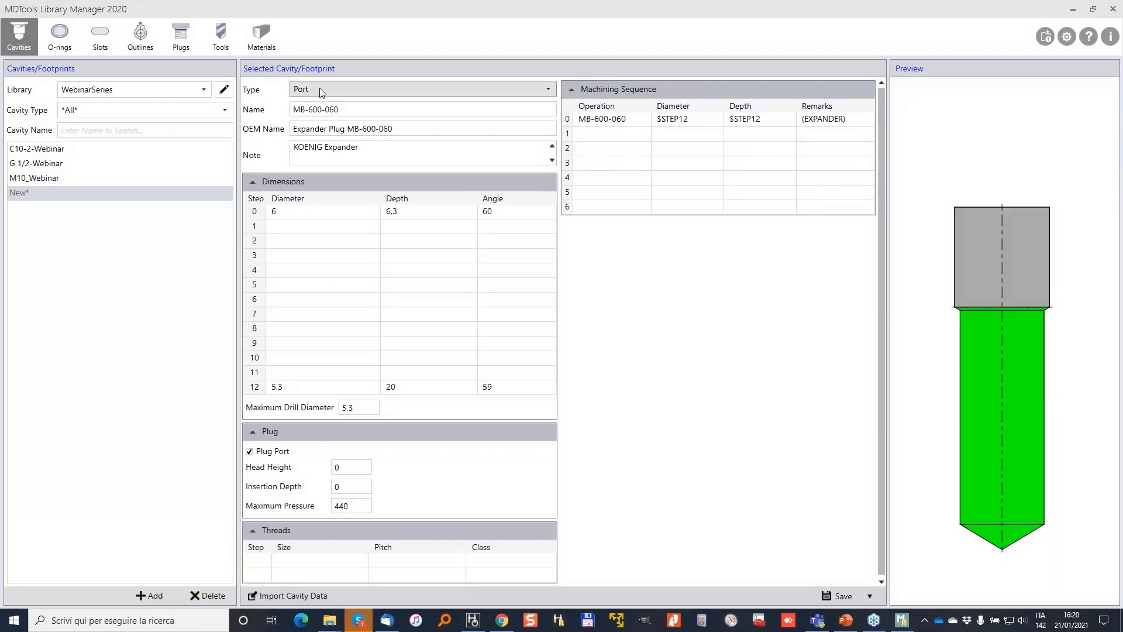
click(330, 387)
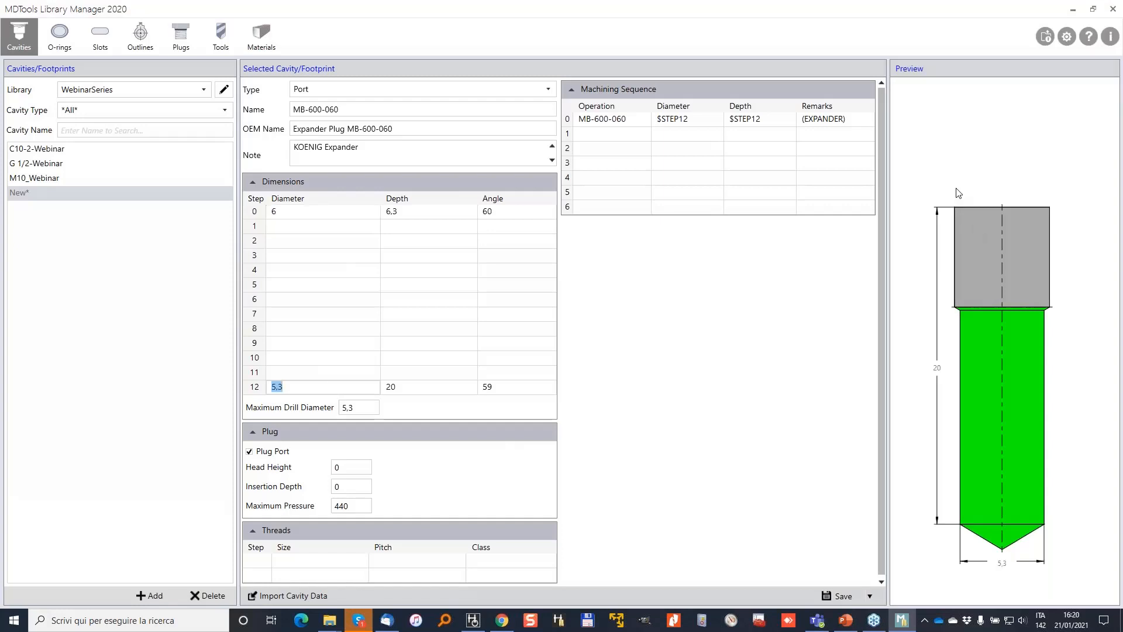
click(306, 212)
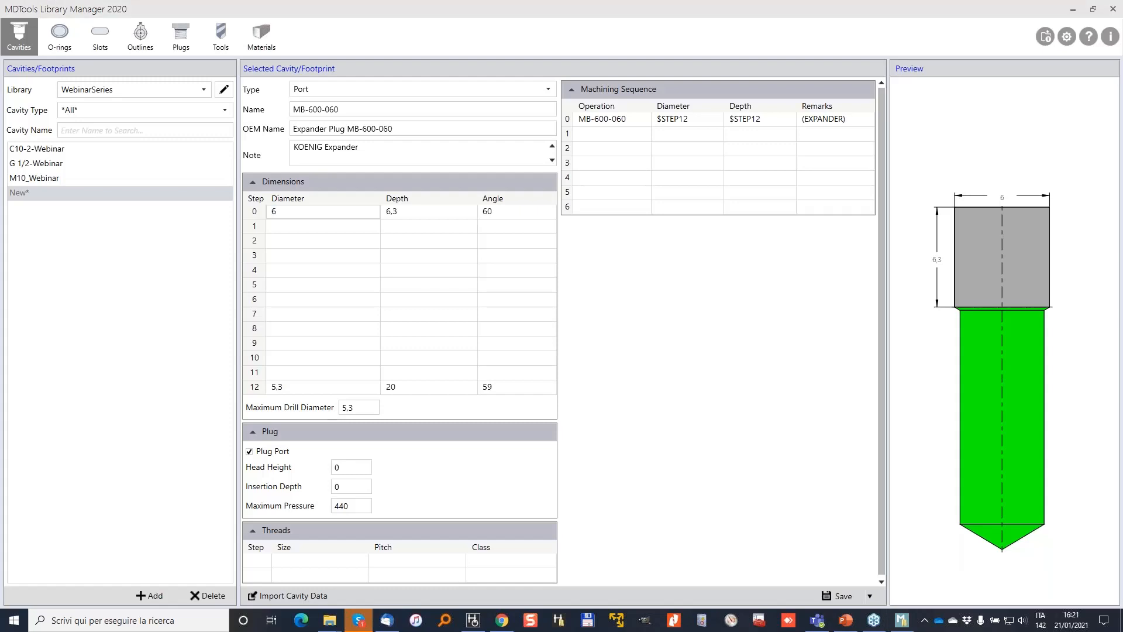
drag(899, 203, 998, 212)
drag(930, 314, 984, 299)
drag(927, 212, 935, 306)
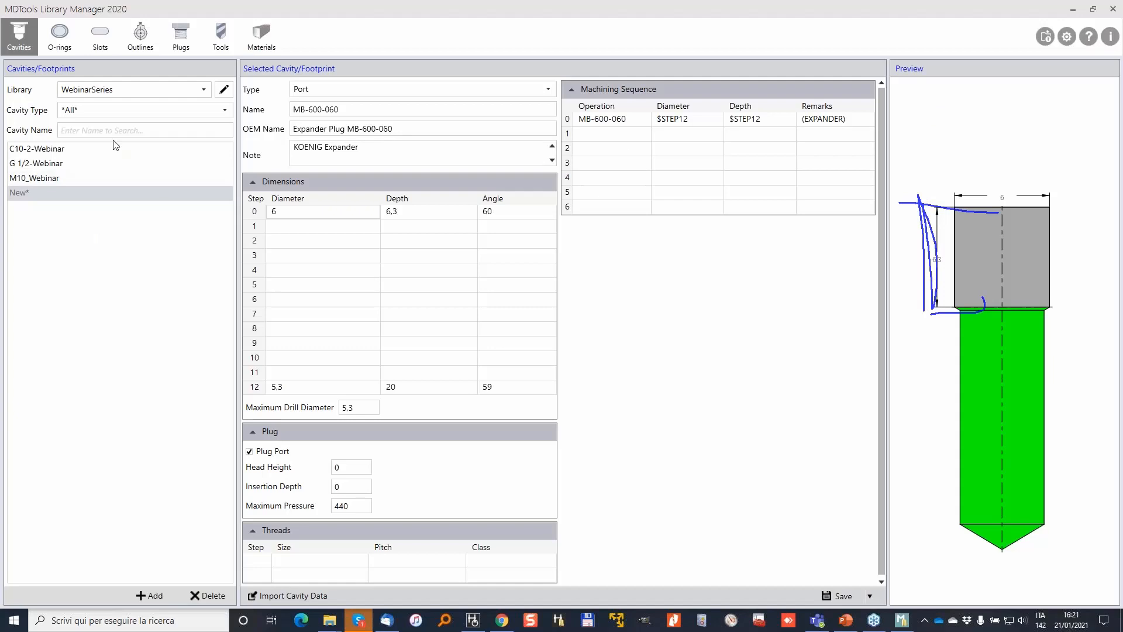
click(295, 595)
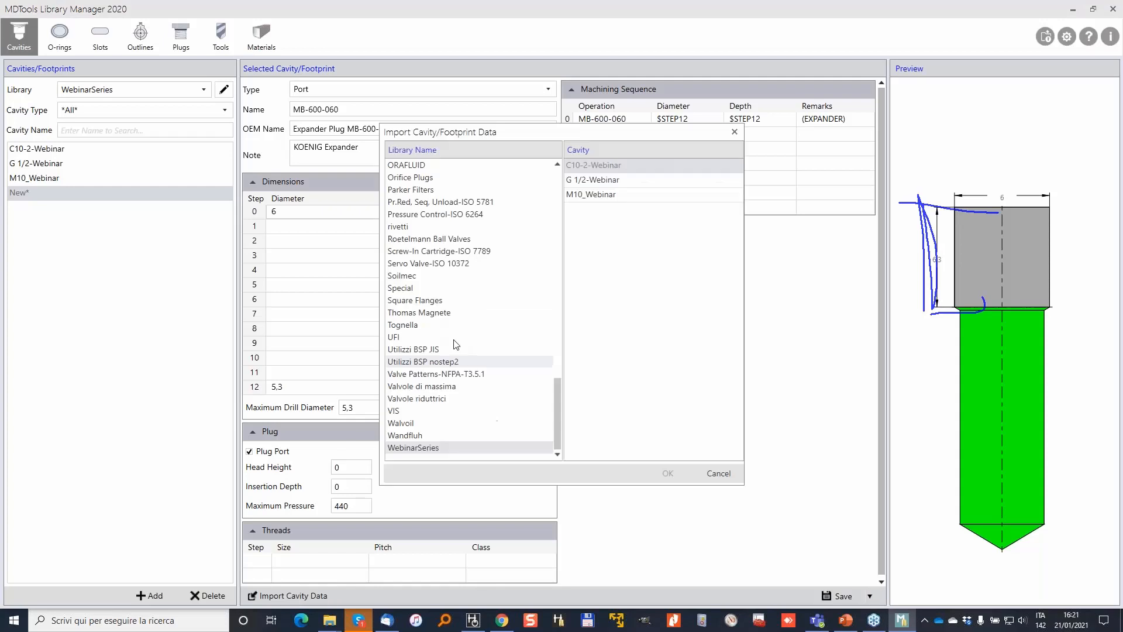
click(720, 475)
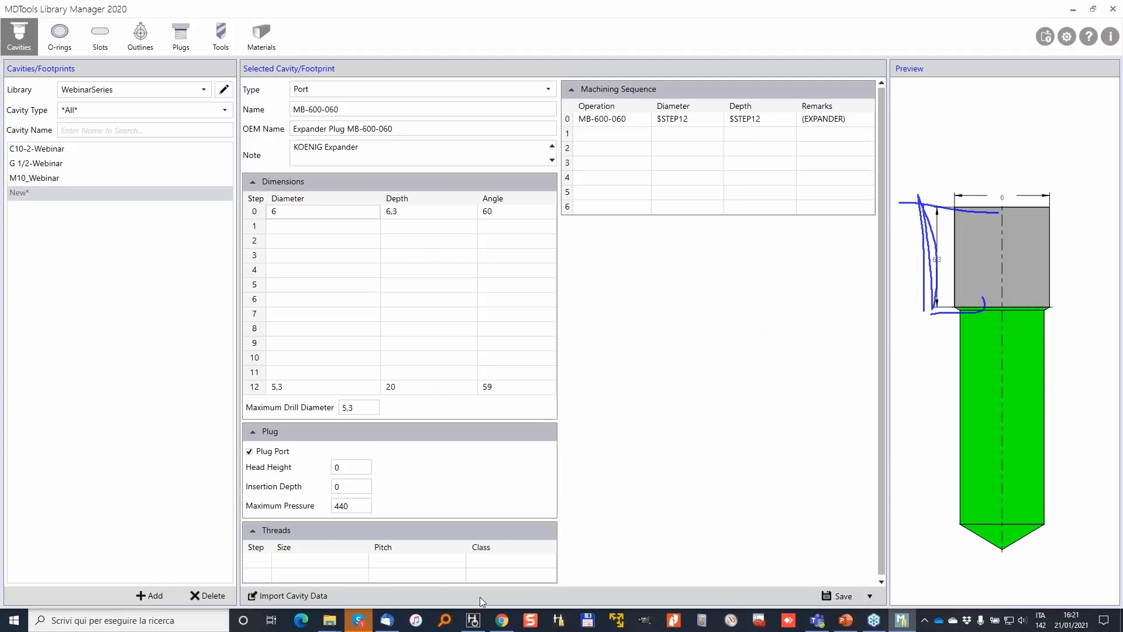
Switch to HyDraw CAD and examine the four corner bolt holes and their M10/20/24 callout in the Footprint drawing
click(473, 621)
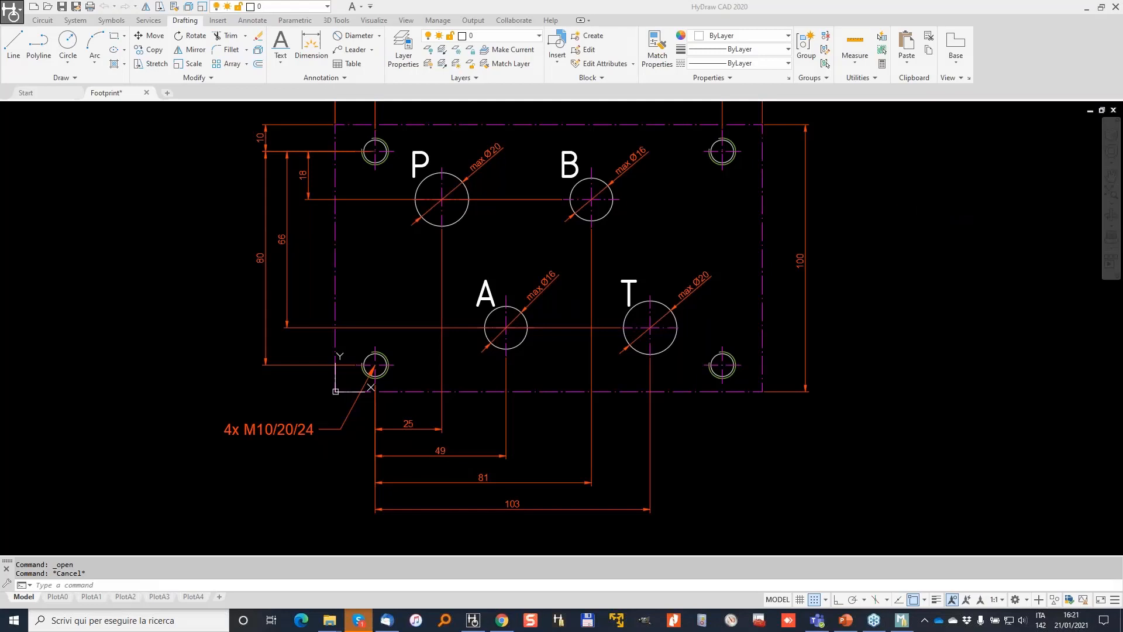
middle_drag(916, 222, 844, 268)
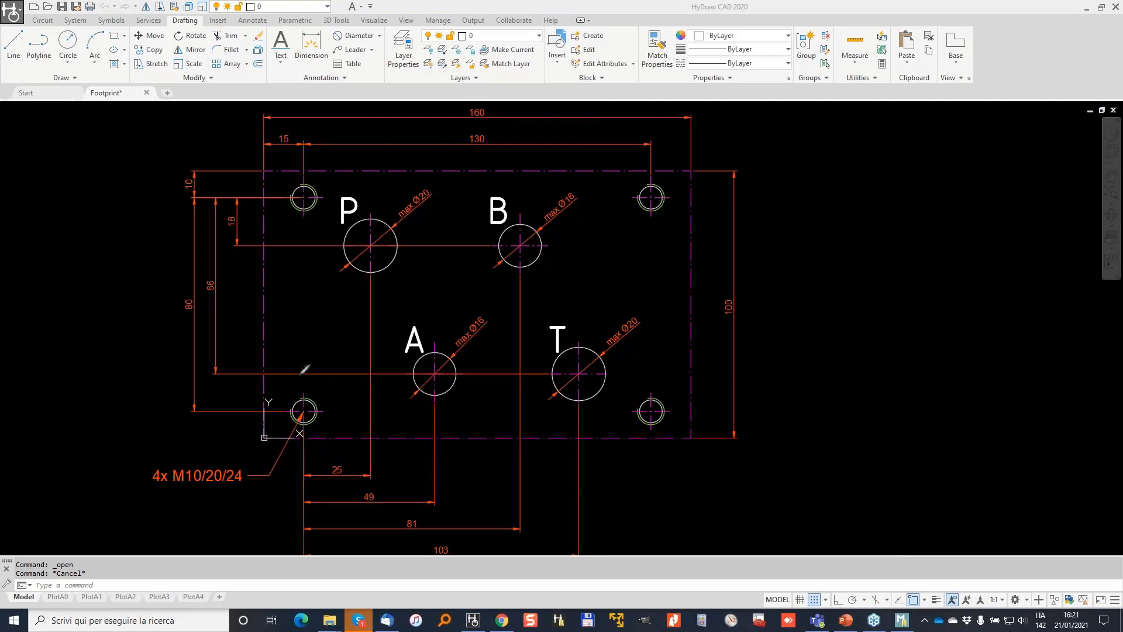
drag(301, 384, 293, 390)
drag(316, 159, 300, 166)
drag(661, 171, 644, 167)
mouse_move(635, 386)
mouse_down()
mouse_move(647, 371)
mouse_move(606, 398)
mouse_up()
mouse_move(151, 456)
mouse_down()
mouse_move(151, 499)
mouse_move(140, 458)
mouse_up()
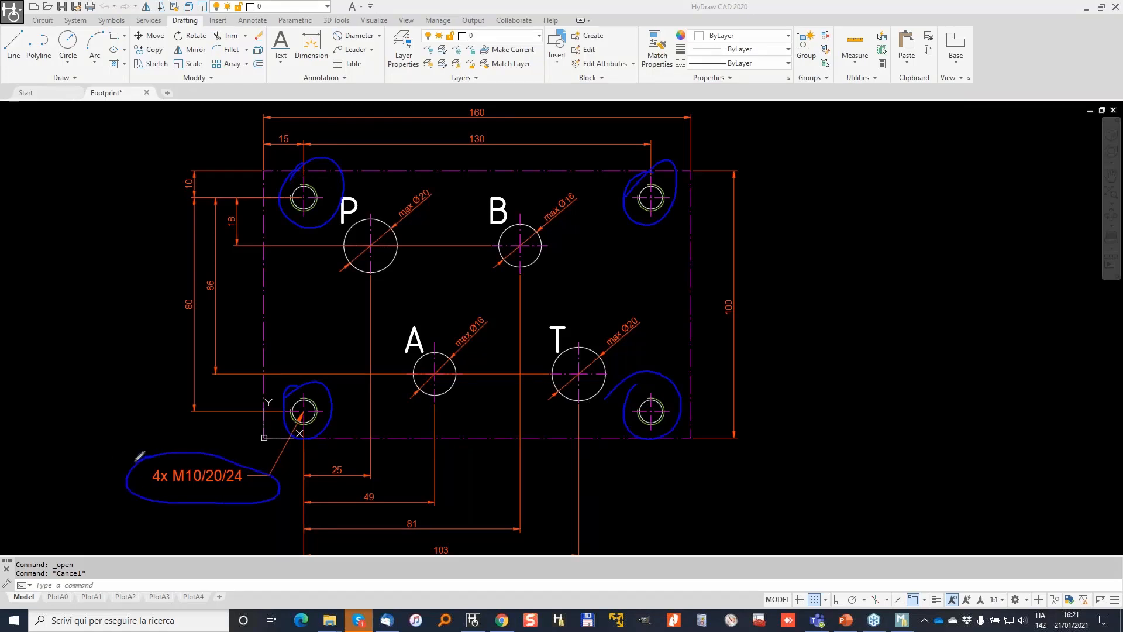
Examine the positions of ports P, A, B and T and the maximum diameter of port A
mouse_move(369, 231)
mouse_down()
mouse_move(398, 260)
mouse_move(352, 269)
mouse_up()
mouse_move(408, 357)
mouse_down()
mouse_move(456, 383)
mouse_move(427, 368)
mouse_up()
drag(490, 225, 540, 260)
drag(545, 233, 503, 262)
drag(550, 346, 600, 386)
drag(597, 349, 564, 375)
mouse_move(485, 307)
mouse_down()
mouse_move(494, 351)
mouse_move(474, 313)
mouse_up()
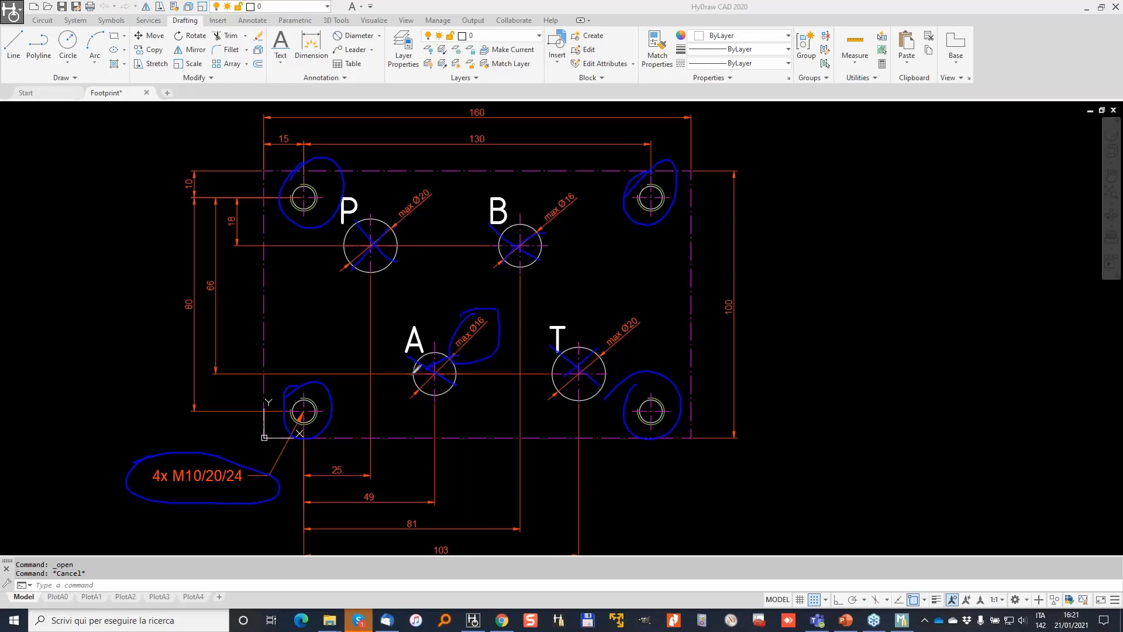
Examine the footprint's rectangular outline and the upper-left bolt hole as the reference for the dimensions
mouse_move(255, 167)
mouse_down()
mouse_move(691, 171)
mouse_move(703, 449)
mouse_move(403, 446)
mouse_move(251, 269)
mouse_move(262, 148)
mouse_up()
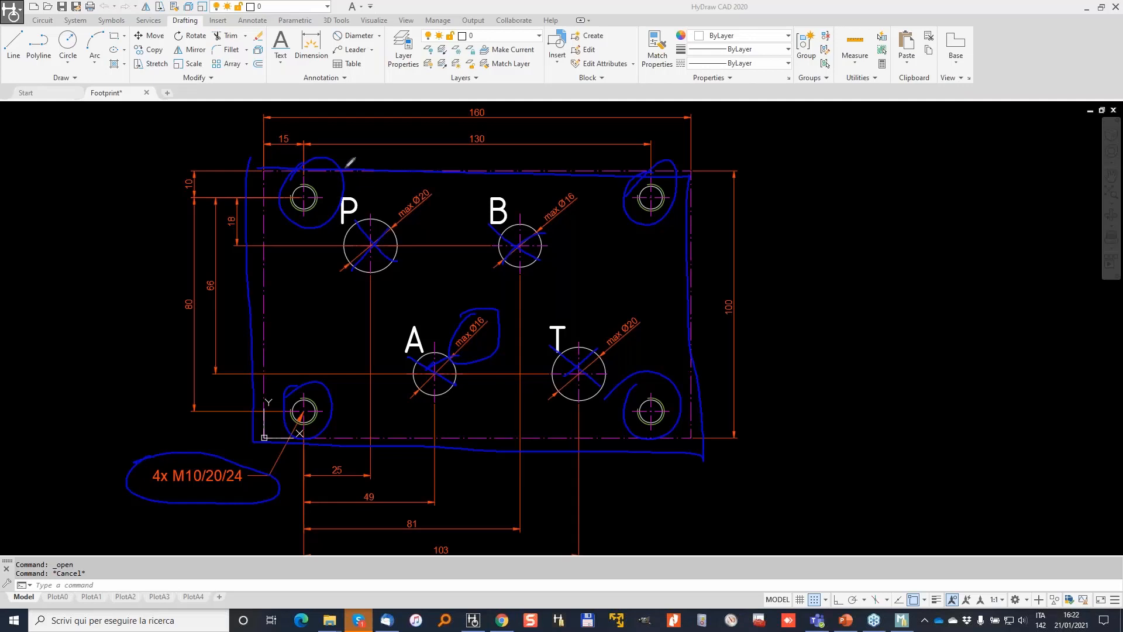
mouse_move(305, 169)
mouse_down()
mouse_move(302, 237)
mouse_move(307, 220)
mouse_move(353, 198)
mouse_move(276, 197)
mouse_up()
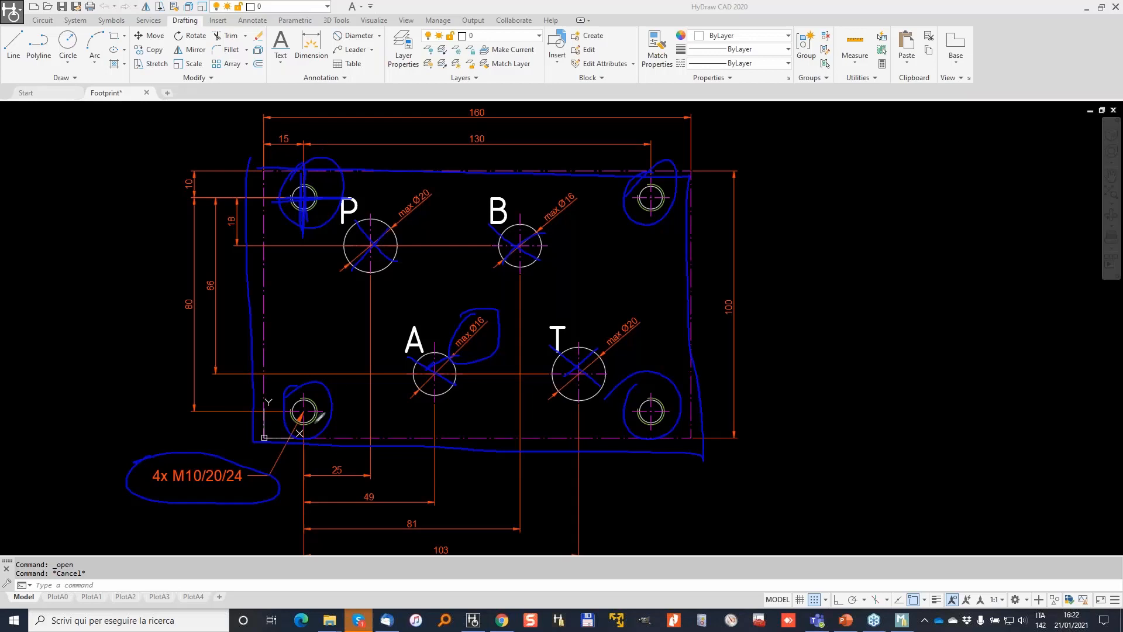
mouse_move(314, 190)
mouse_down()
mouse_move(307, 217)
mouse_move(289, 216)
mouse_move(318, 178)
mouse_move(299, 211)
mouse_up()
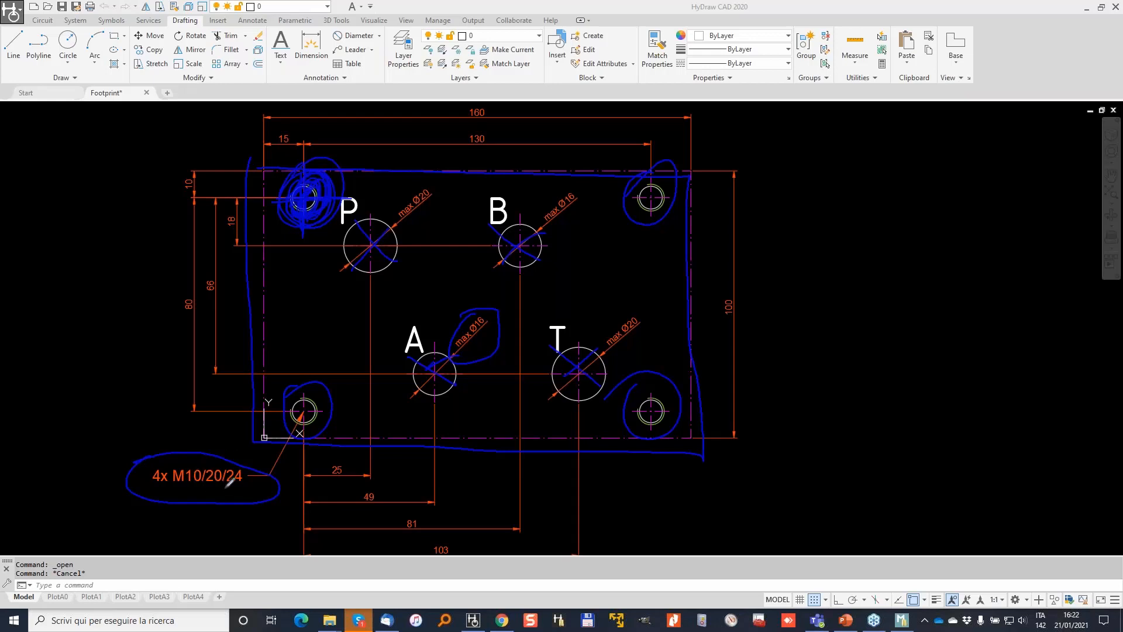
Switch to MDTools Library Manager and import the data of M10_Webinar from the WebinarSeries library into the new cavity
click(901, 624)
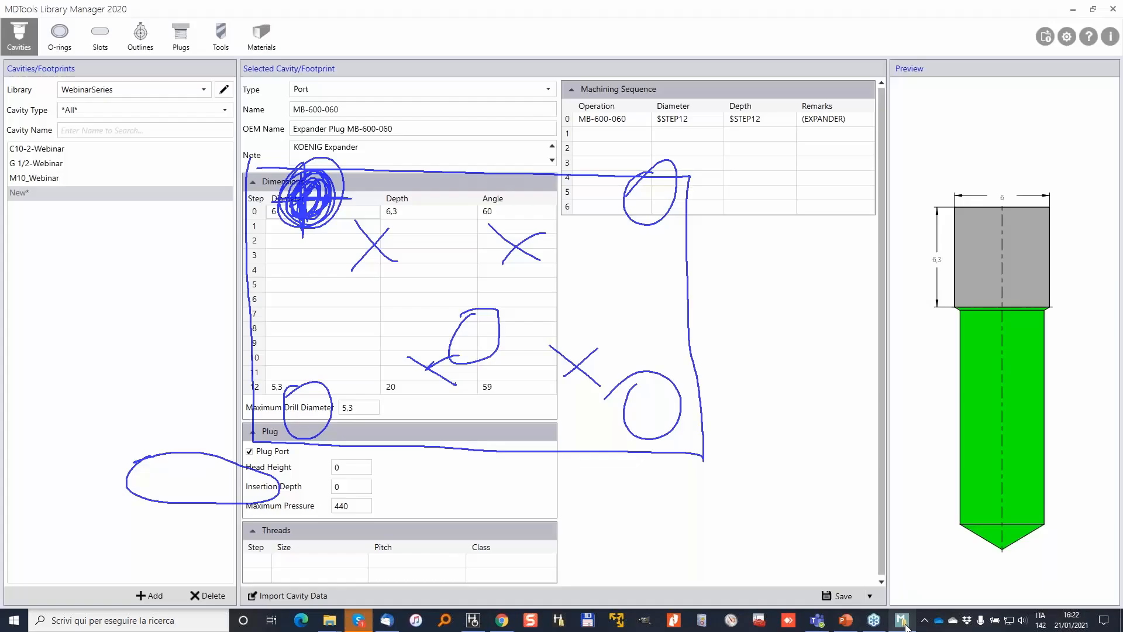
click(293, 595)
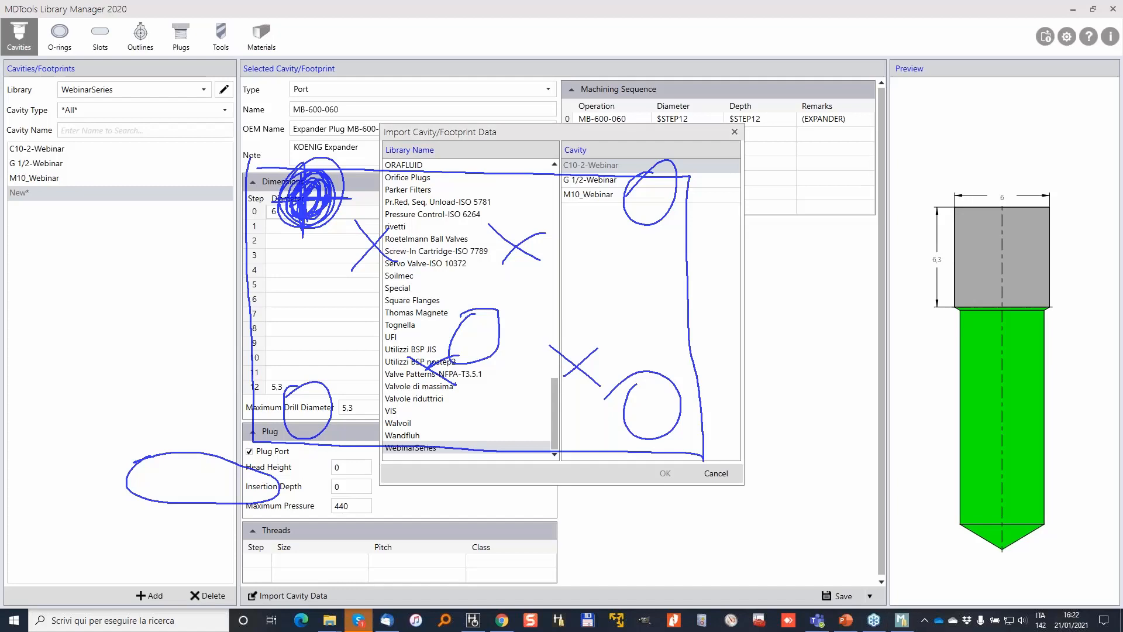
key(Escape)
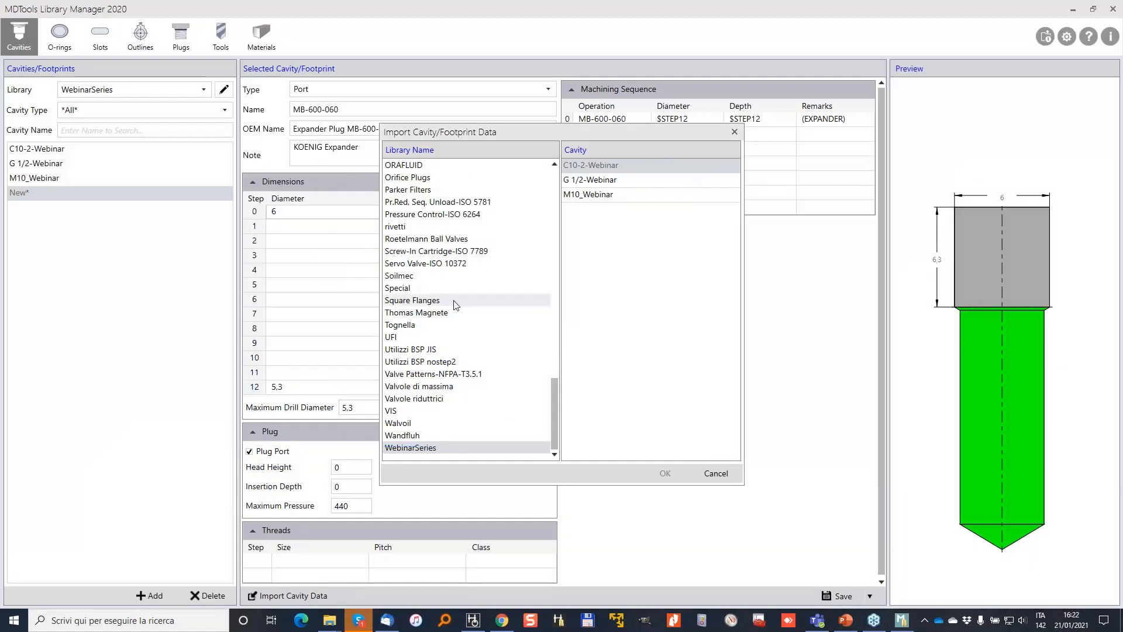
click(605, 194)
click(676, 473)
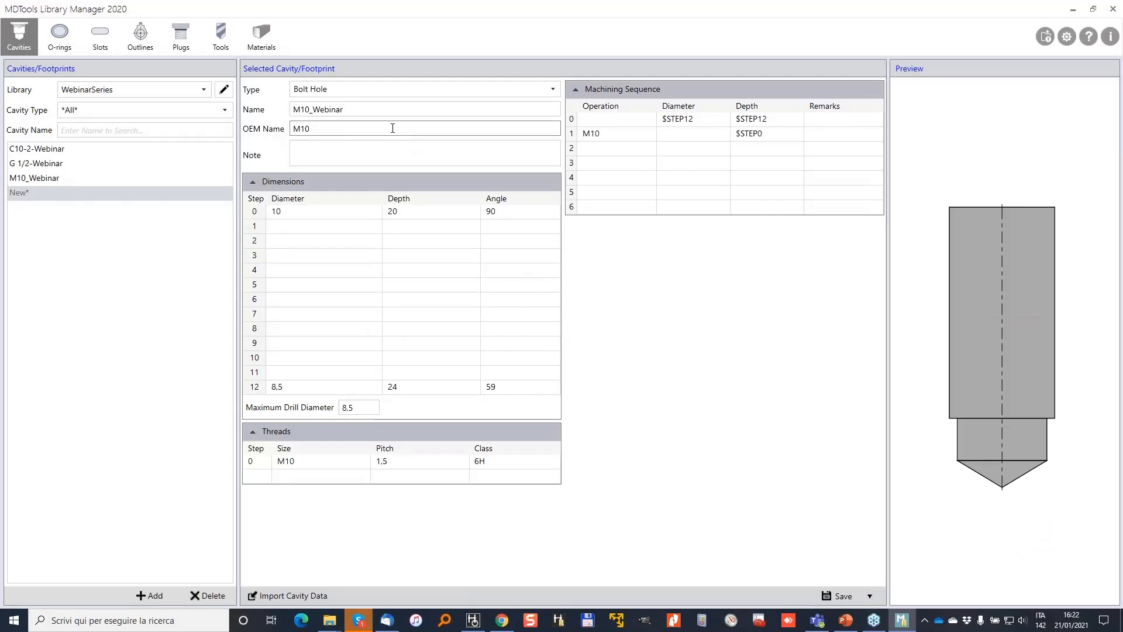
Name the new cavity "custom footprint webinar" and save it in the library
drag(370, 114, 249, 127)
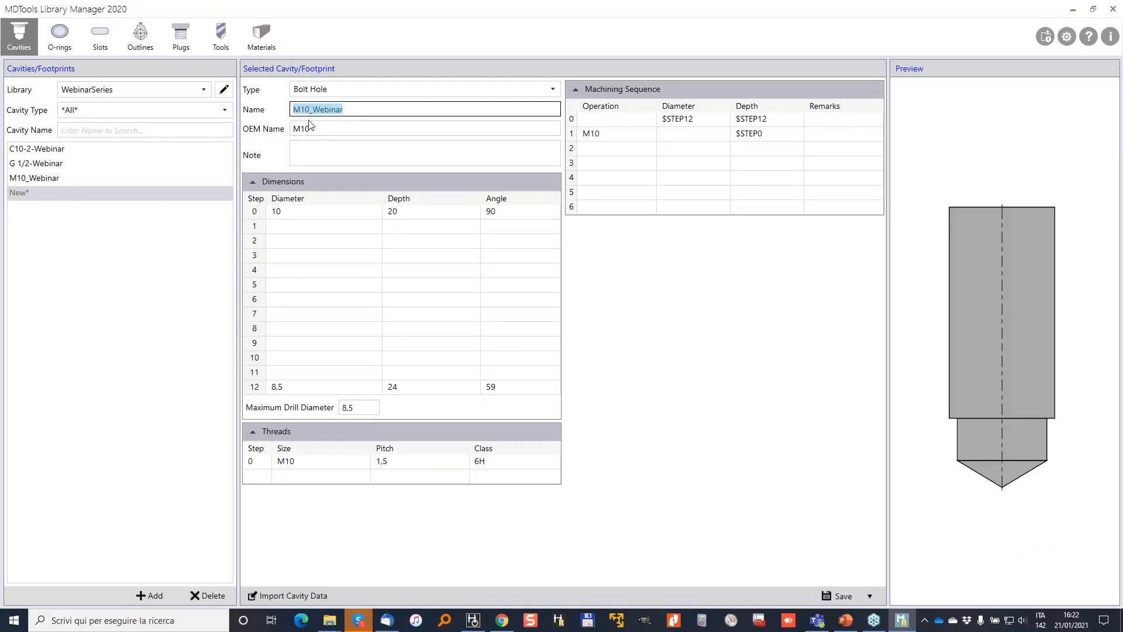
text(custom footprint w)
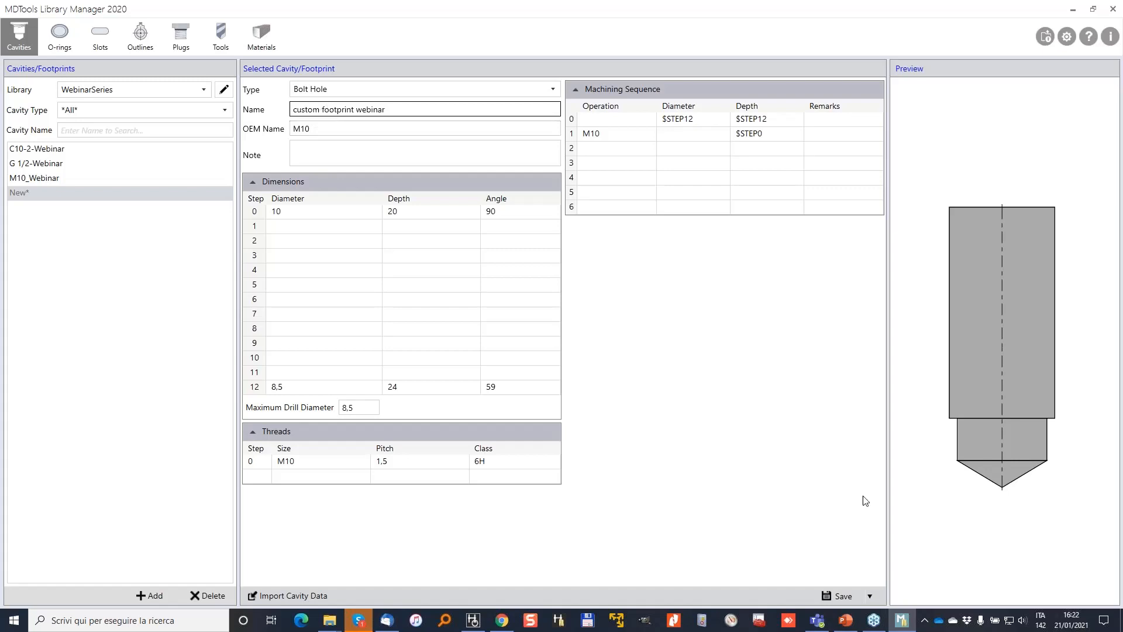
click(848, 594)
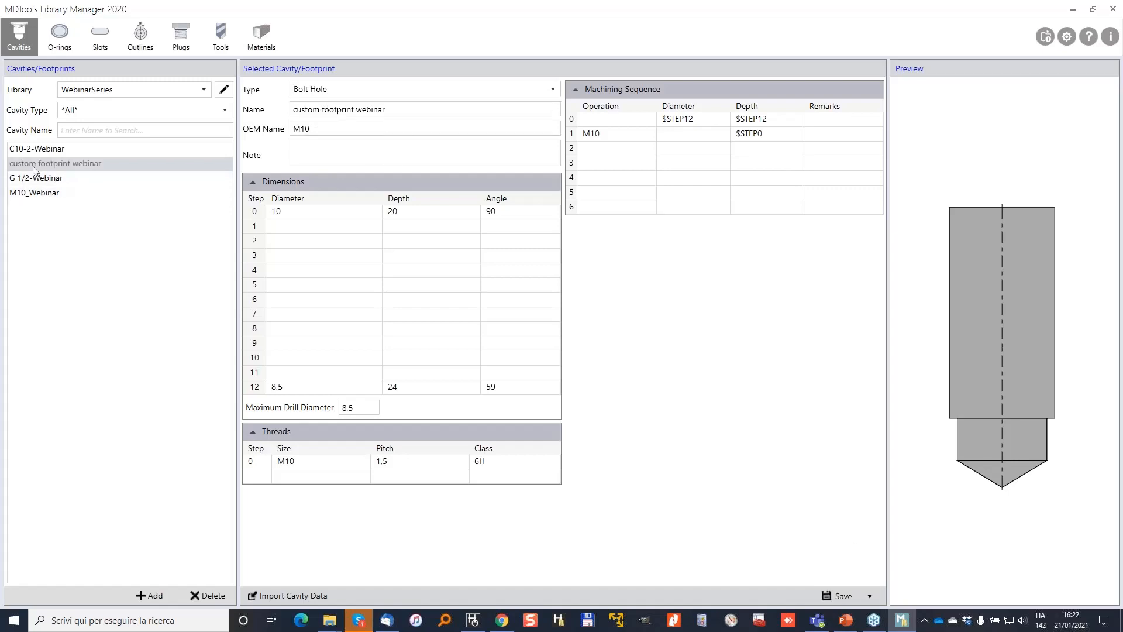
Change the custom footprint's type to Interface Pattern, review its Bolt Hole primary cavity settings, and save it
click(553, 88)
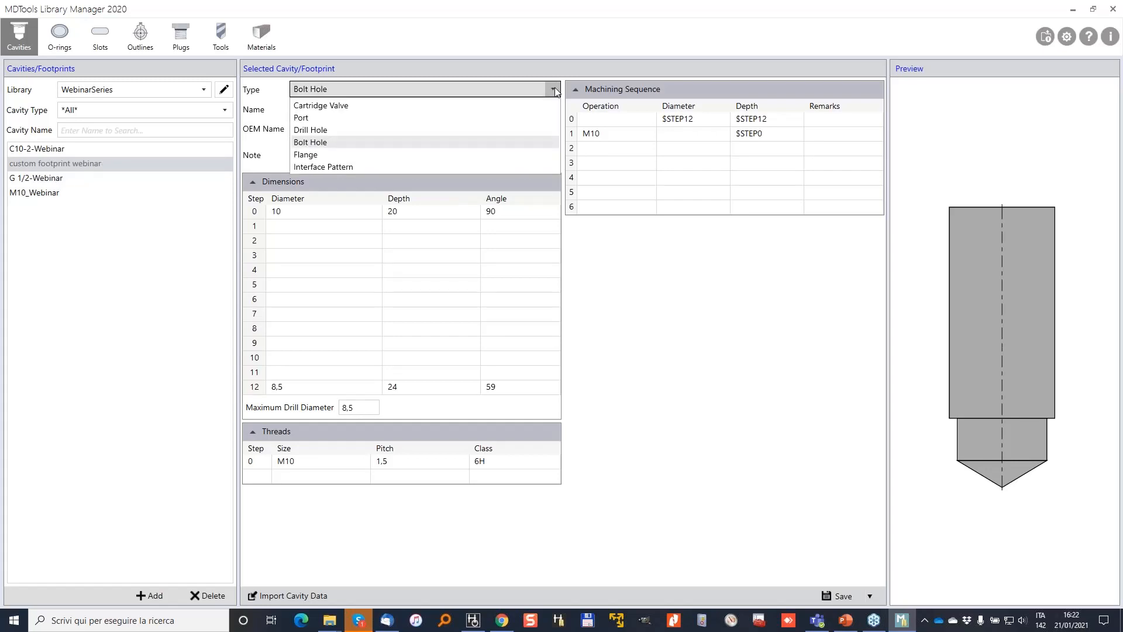
click(357, 166)
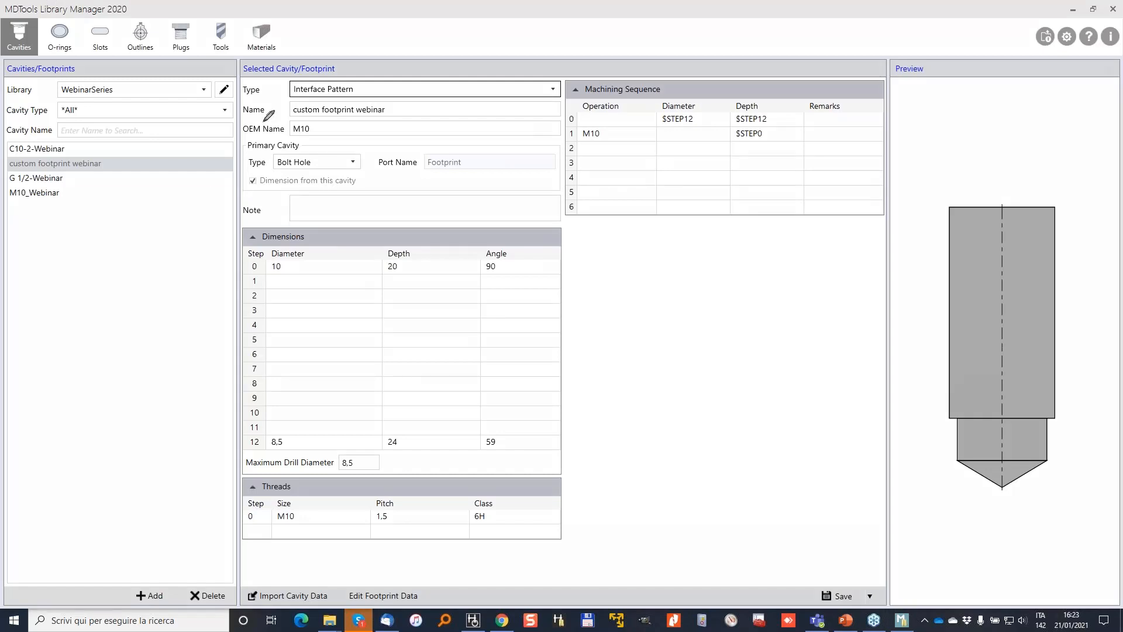
mouse_move(247, 133)
mouse_down()
mouse_move(245, 171)
mouse_move(292, 192)
mouse_move(565, 186)
mouse_move(562, 140)
mouse_move(262, 139)
mouse_move(308, 151)
mouse_up()
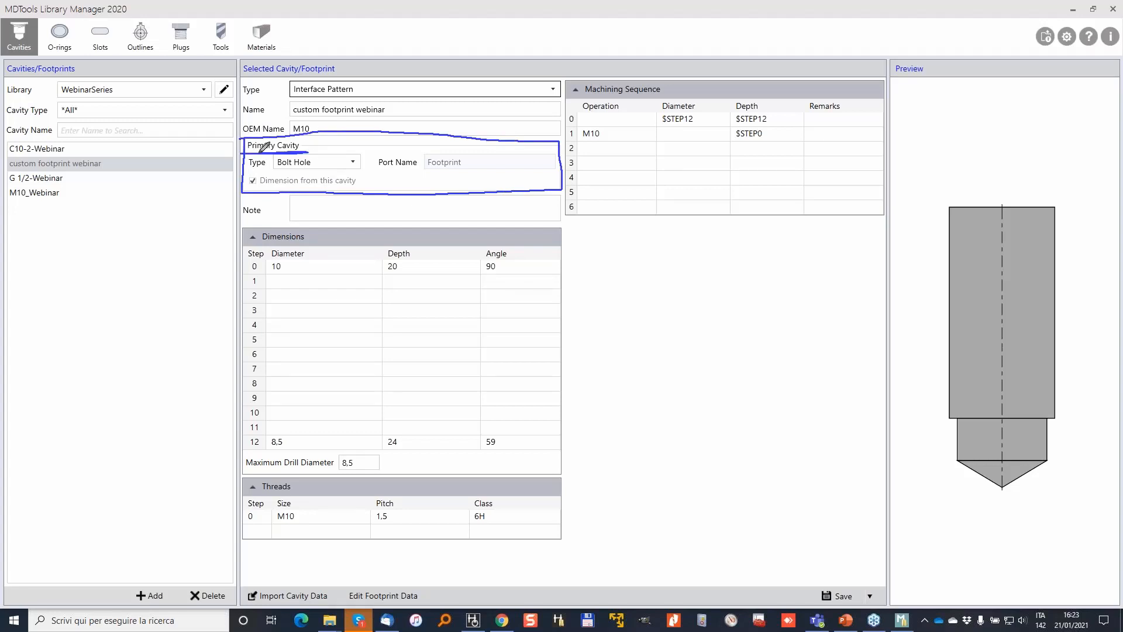
drag(561, 190, 565, 210)
click(842, 596)
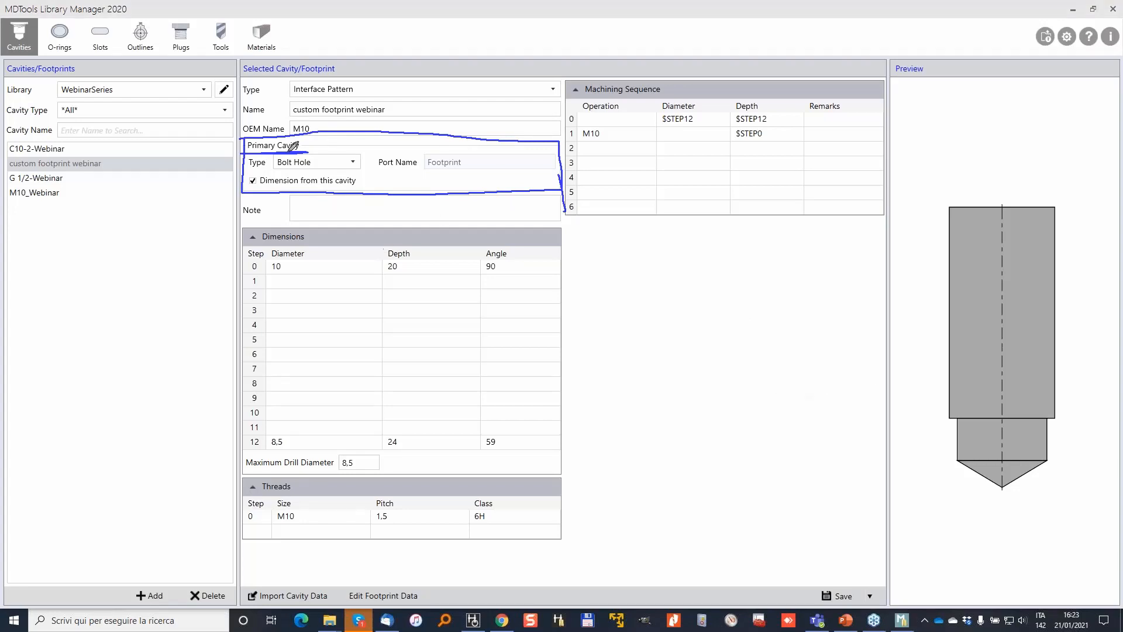
Review the primary cavity settings and open the footprint data of custom footprint webinar for editing
mouse_move(243, 133)
mouse_down()
mouse_move(560, 144)
mouse_move(443, 201)
mouse_move(246, 196)
mouse_move(248, 138)
mouse_up()
mouse_move(398, 575)
mouse_down()
mouse_move(349, 599)
mouse_move(432, 584)
mouse_move(358, 572)
mouse_up()
mouse_move(472, 475)
mouse_down()
mouse_move(424, 550)
mouse_move(403, 544)
mouse_up()
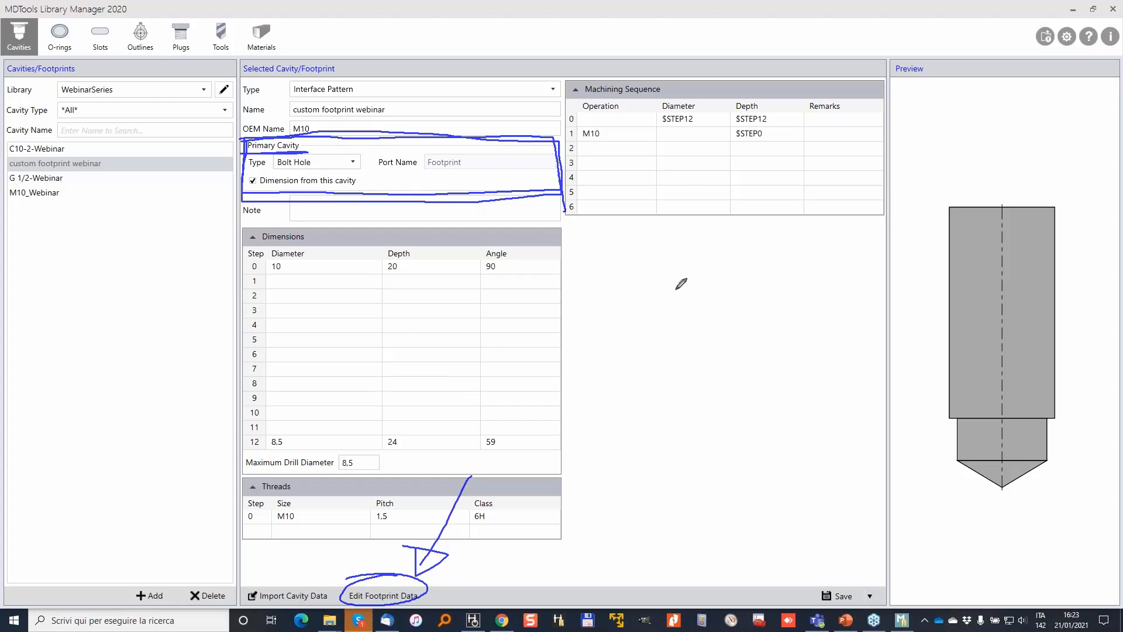
click(378, 596)
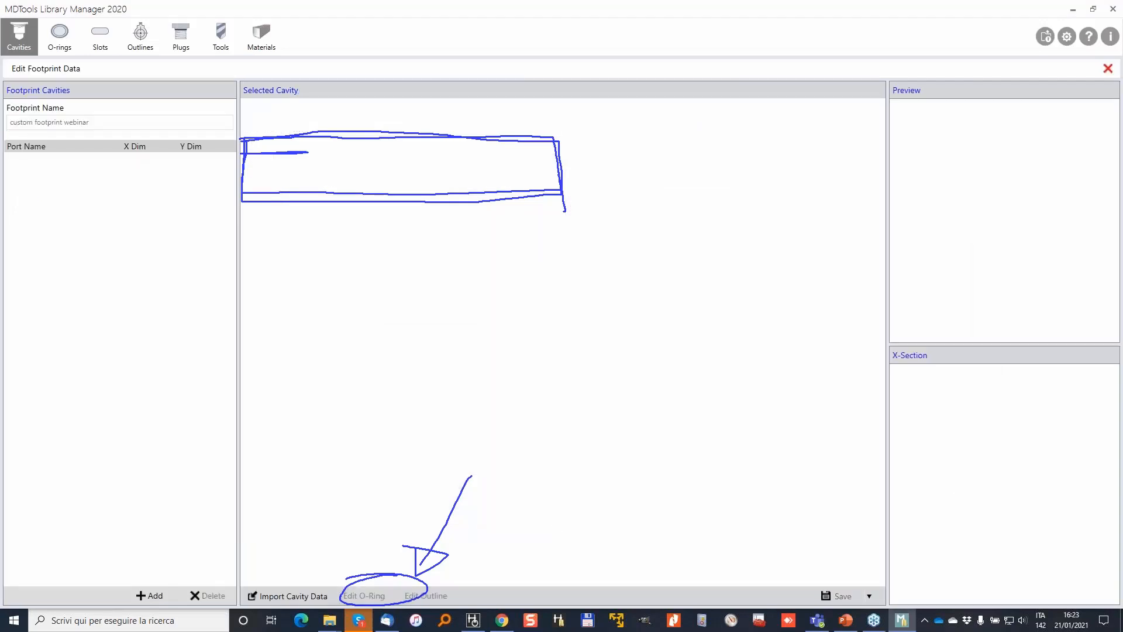
key(Escape)
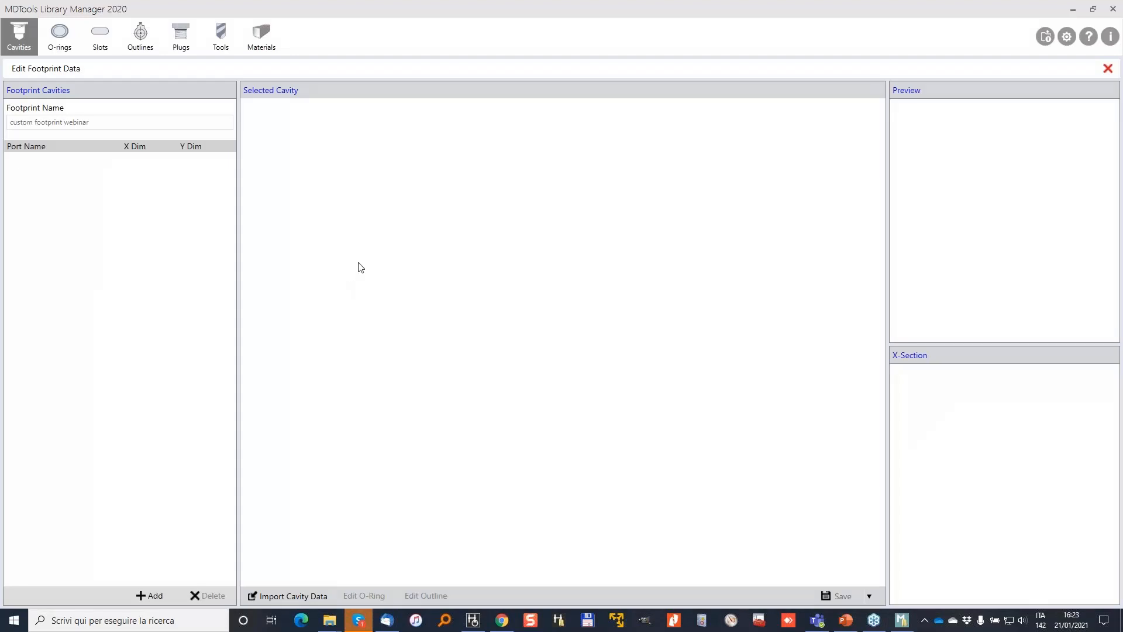
Check the bolt-hole spacing in the HyDraw CAD drawing, and import M10_Webinar from the WebinarSeries library into the footprint in MDTools Library Manager
click(481, 623)
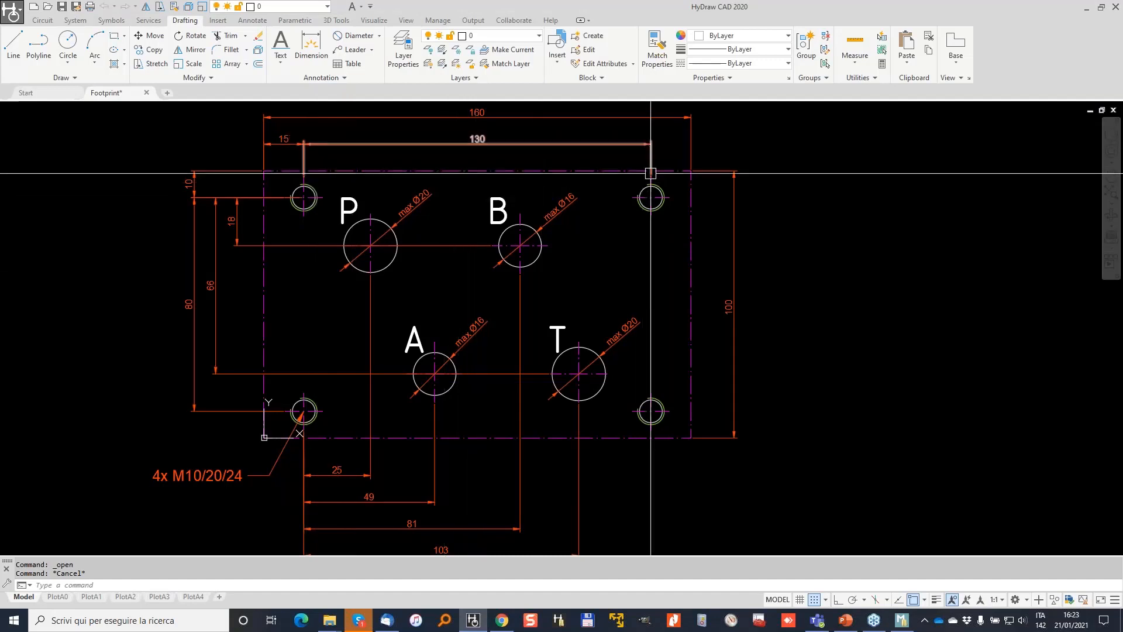
click(193, 266)
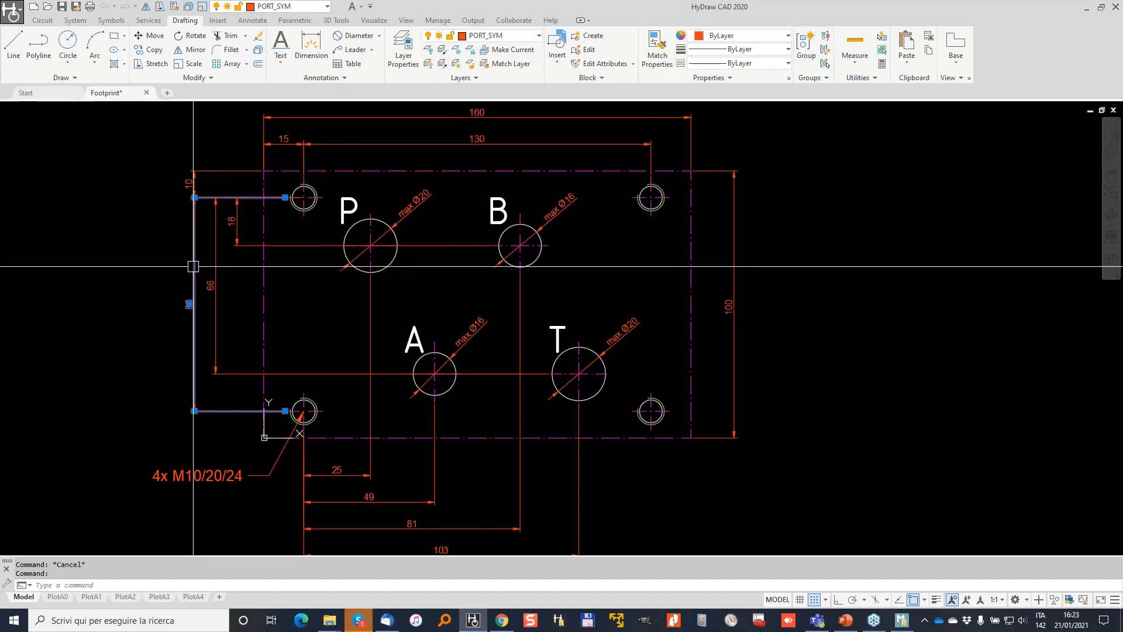
click(901, 620)
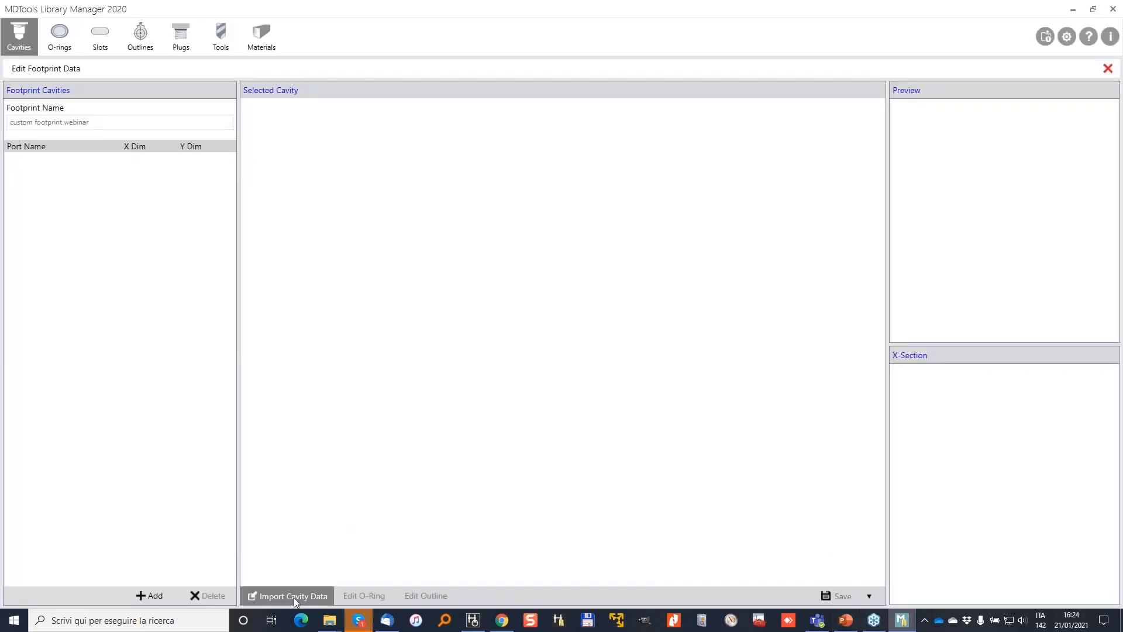
click(293, 595)
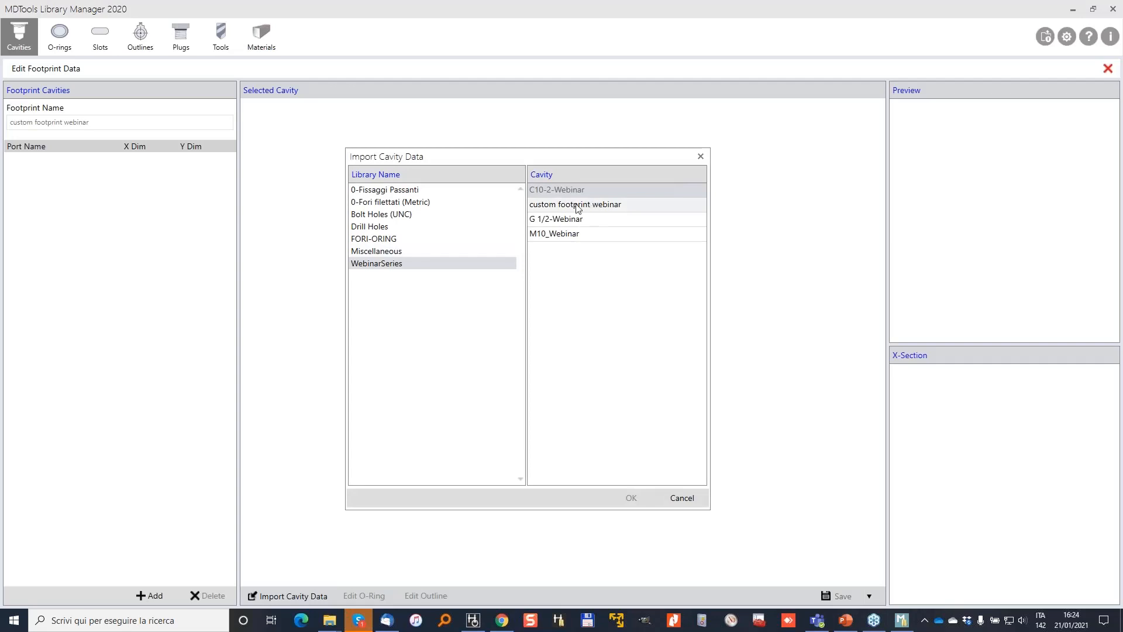
click(570, 235)
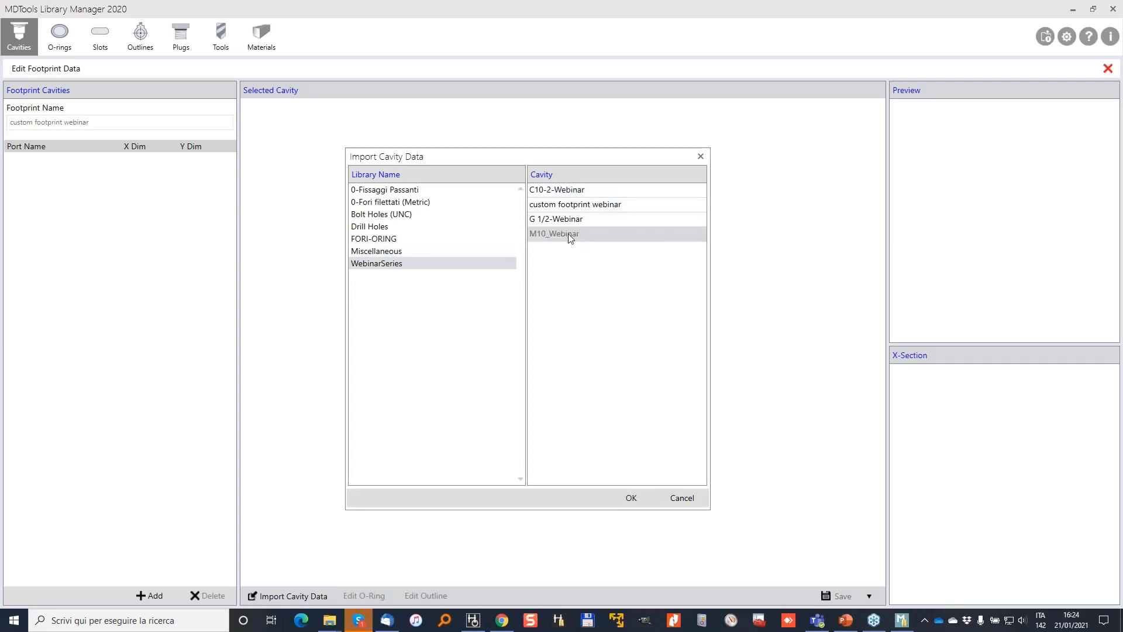
click(632, 498)
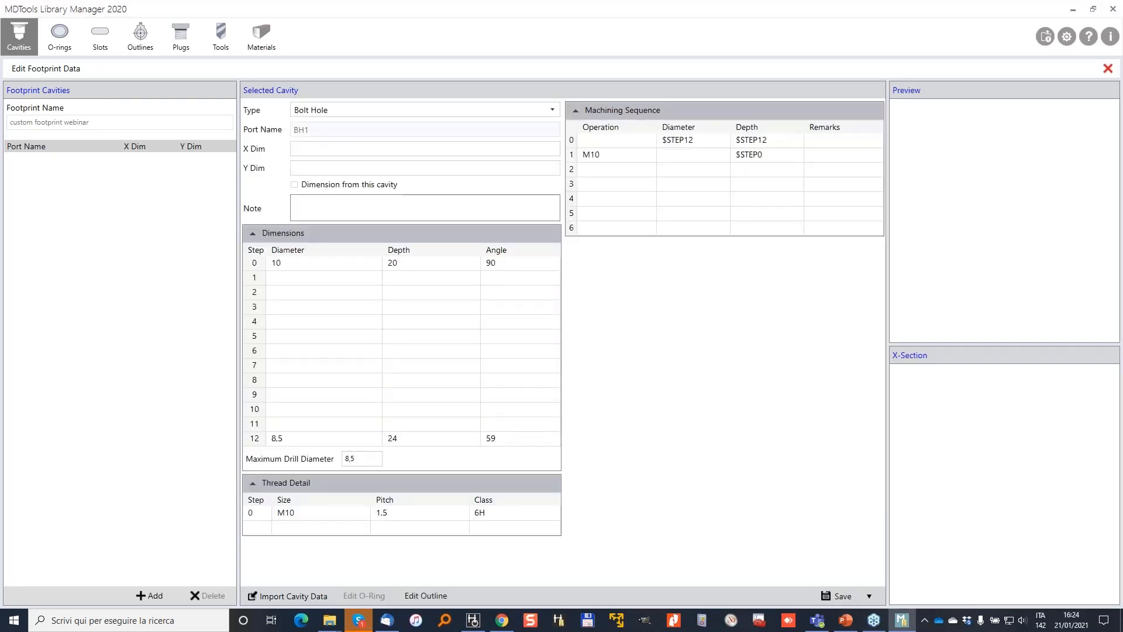
Position bolt hole BH1 at X 130 and Y 0, and save it to the footprint
click(319, 149)
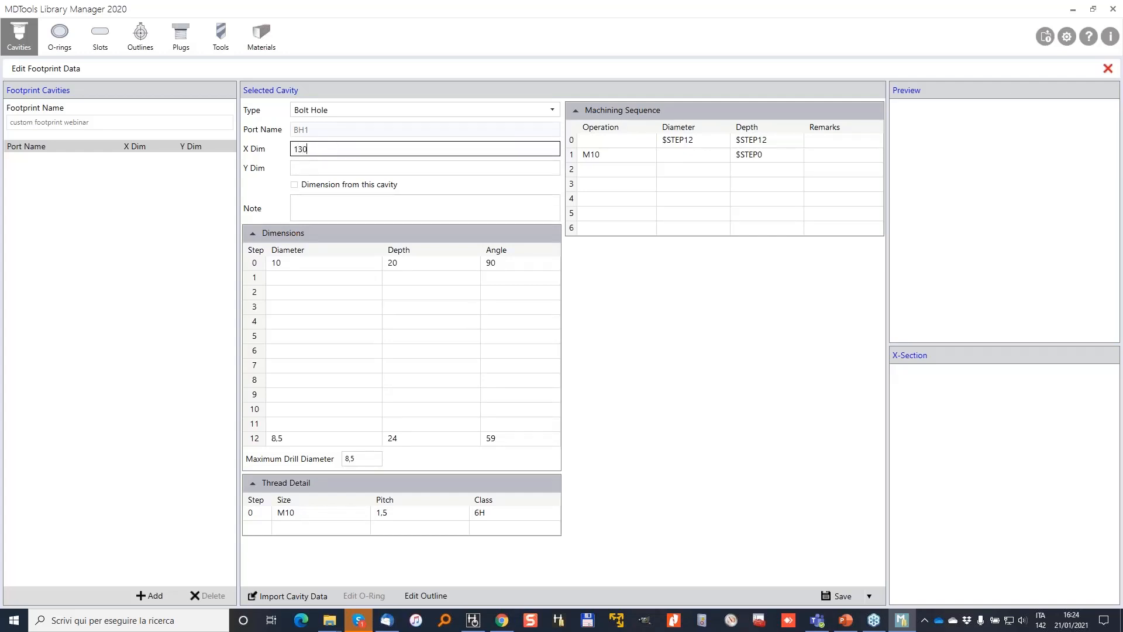
key(Tab)
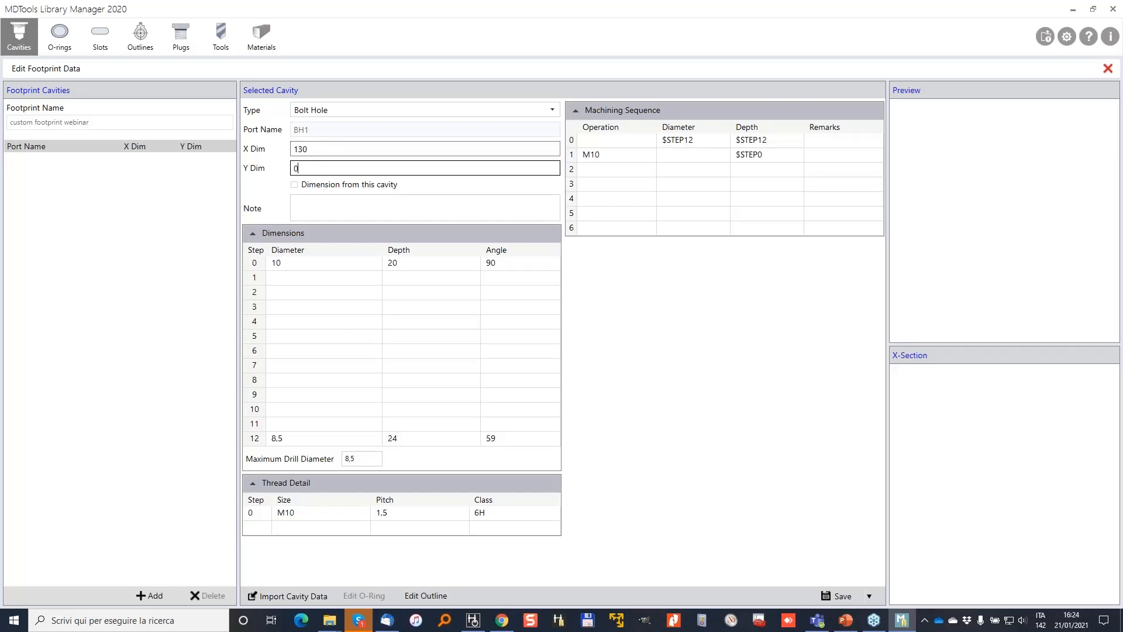
click(837, 596)
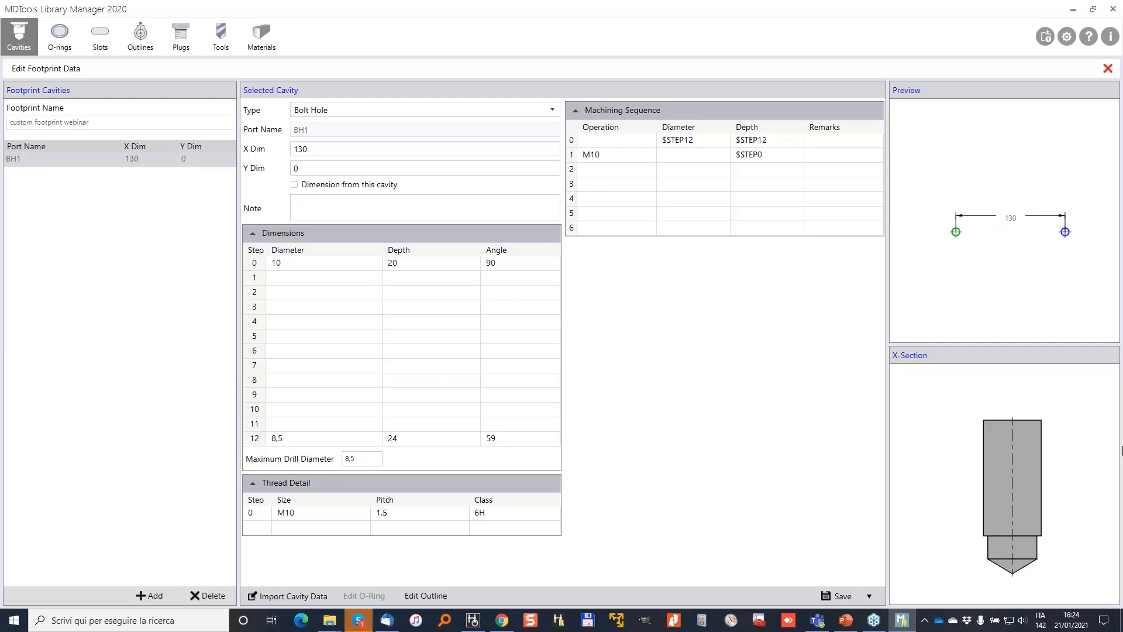
mouse_move(962, 216)
mouse_down()
mouse_move(955, 240)
mouse_move(951, 215)
mouse_move(928, 230)
mouse_up()
mouse_move(1053, 225)
mouse_down()
mouse_move(1047, 240)
mouse_move(1083, 246)
mouse_move(1053, 225)
mouse_up()
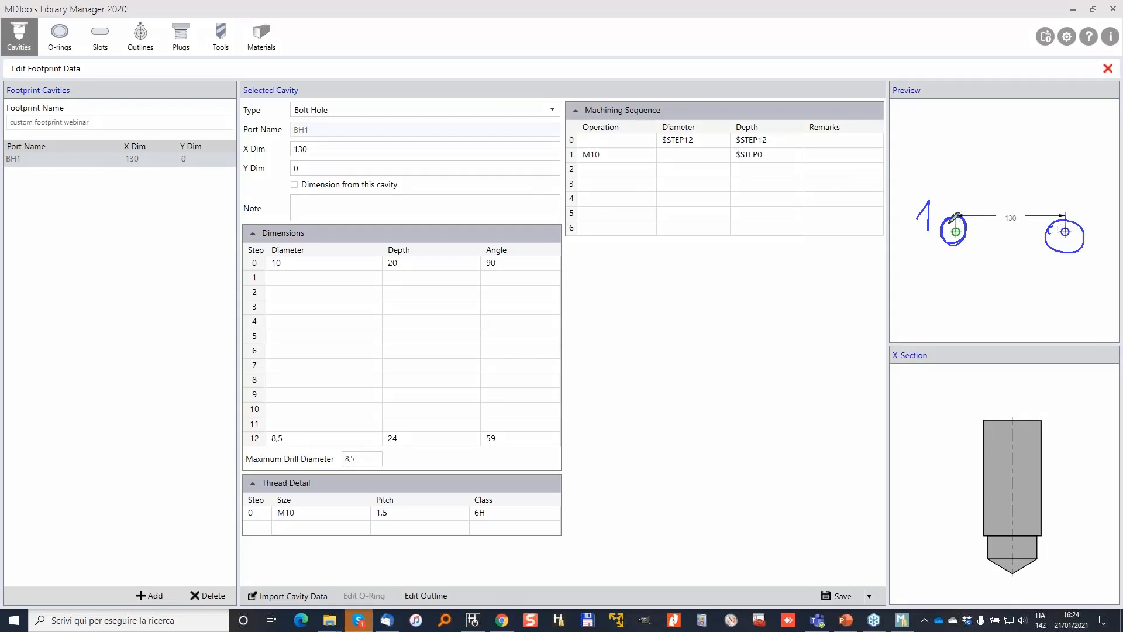
mouse_move(970, 224)
mouse_down()
mouse_move(952, 237)
mouse_move(971, 225)
mouse_move(957, 230)
mouse_up()
Save a copy of bolt hole BH1 as a new footprint cavity at X 130, Y -80
double_click(320, 150)
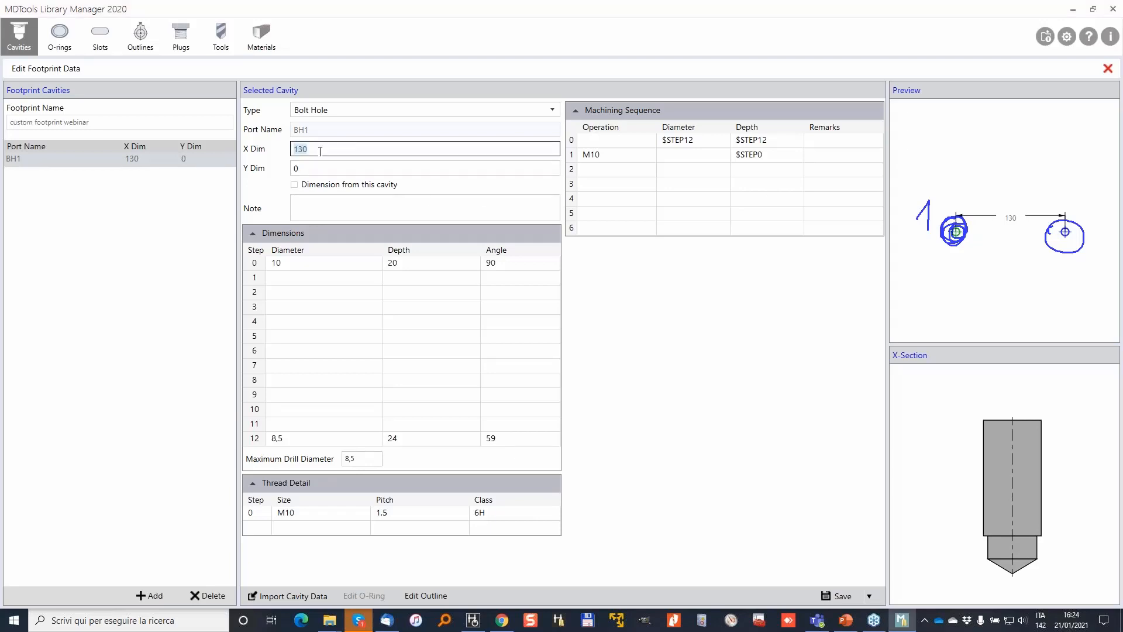
double_click(304, 168)
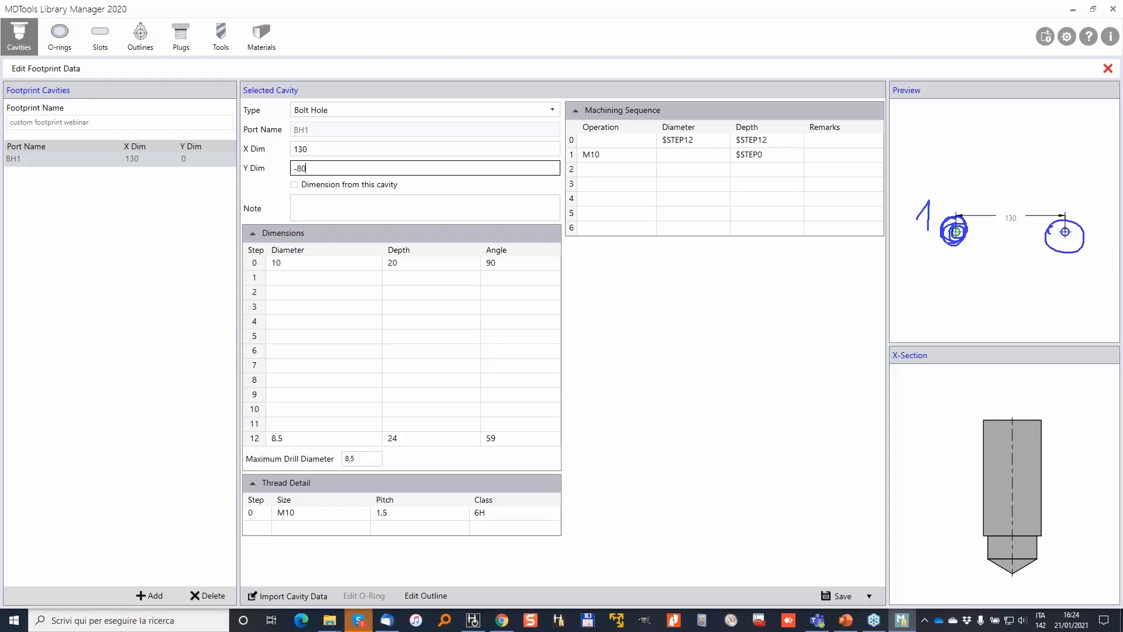
text(-80)
click(869, 597)
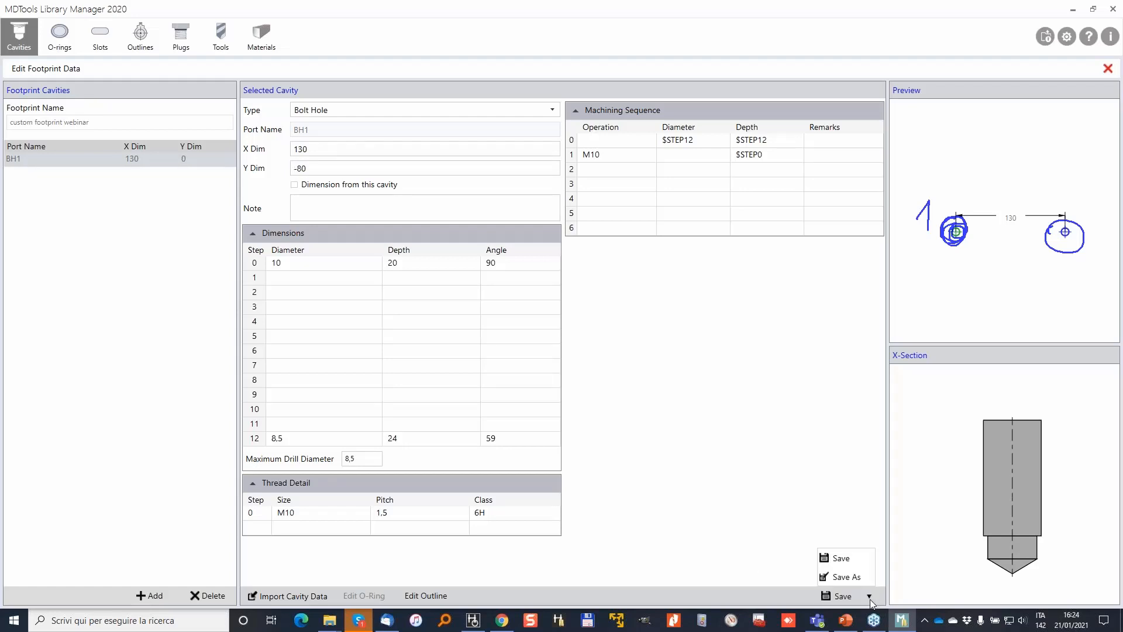
click(854, 581)
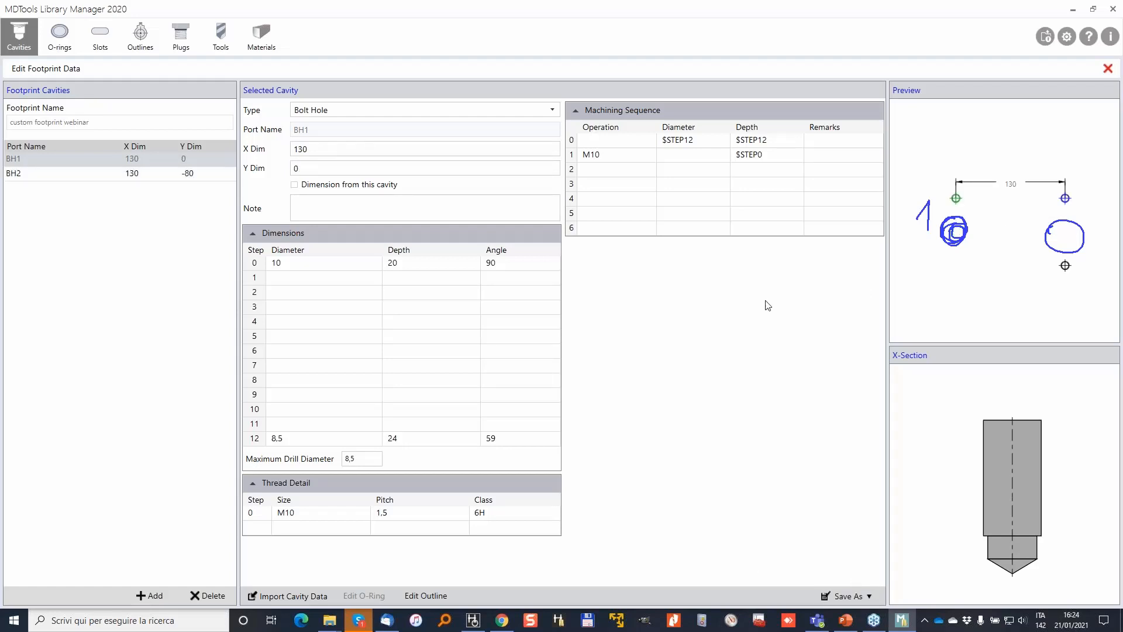
Save another copy of bolt hole BH1 as a new footprint cavity at X 0, Y -80
drag(311, 150, 282, 152)
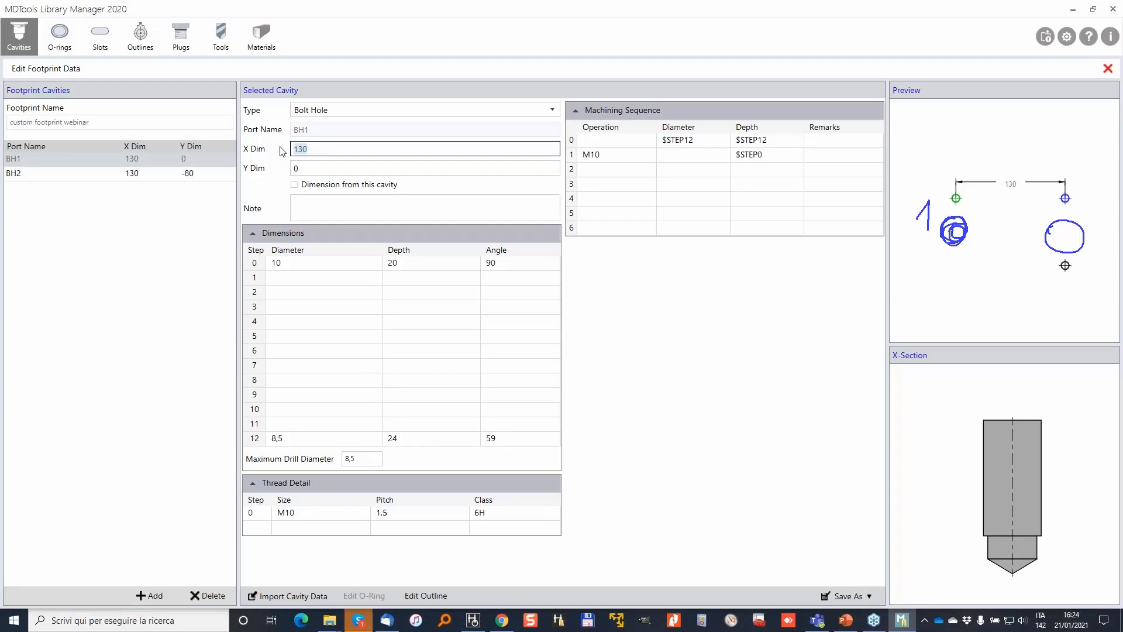
text(0)
key(Tab)
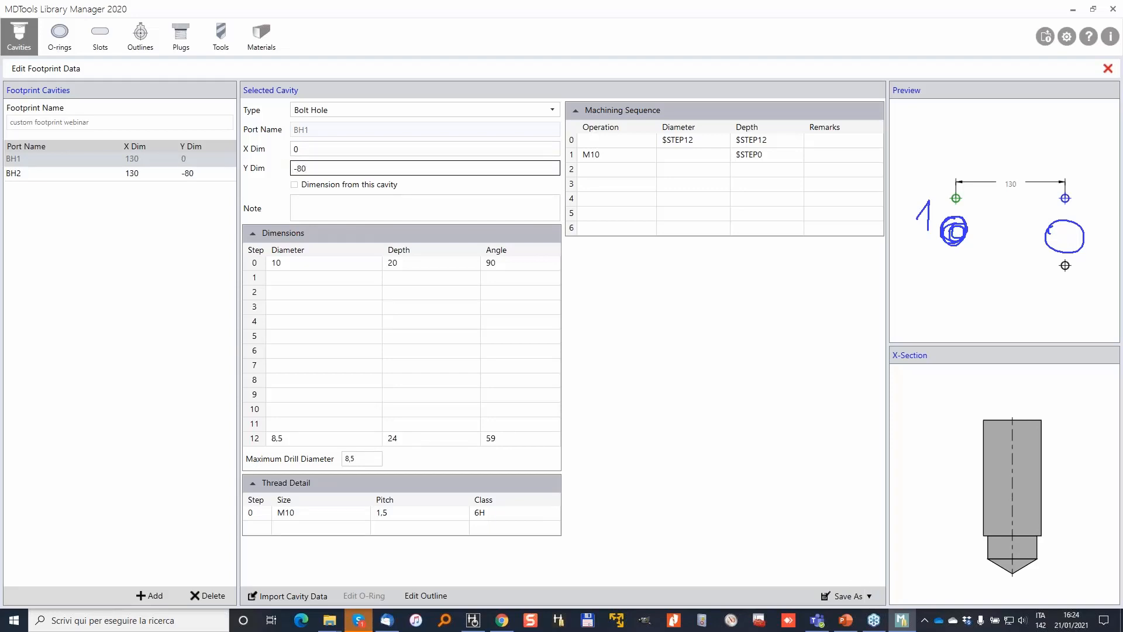
click(851, 596)
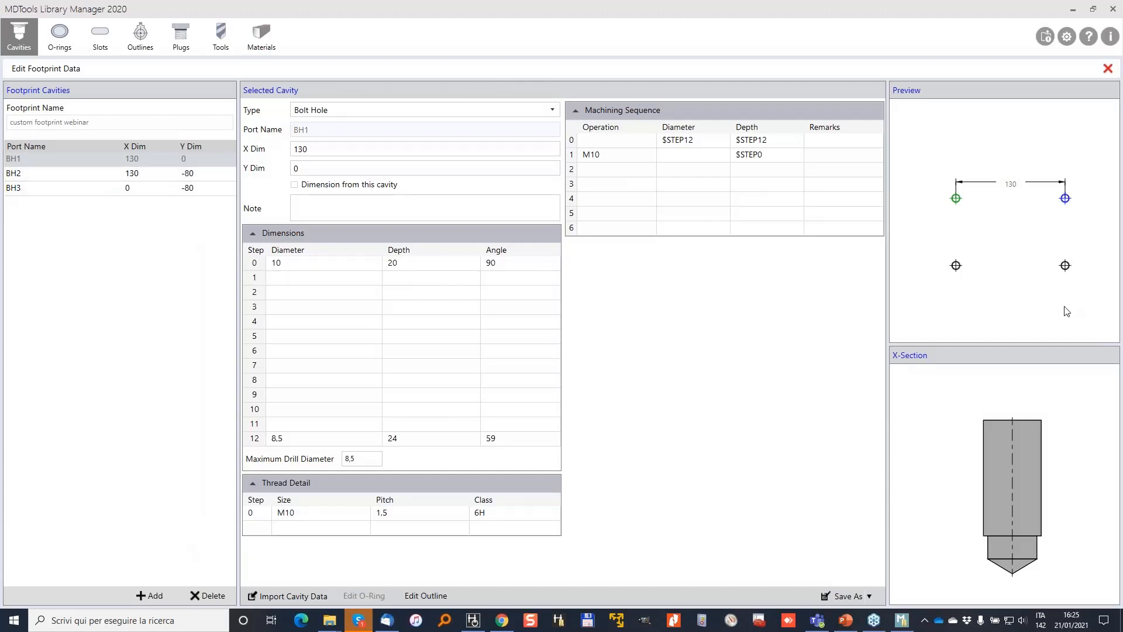
mouse_move(929, 178)
mouse_down()
mouse_move(934, 279)
mouse_move(1093, 285)
mouse_move(1092, 171)
mouse_move(907, 169)
mouse_up()
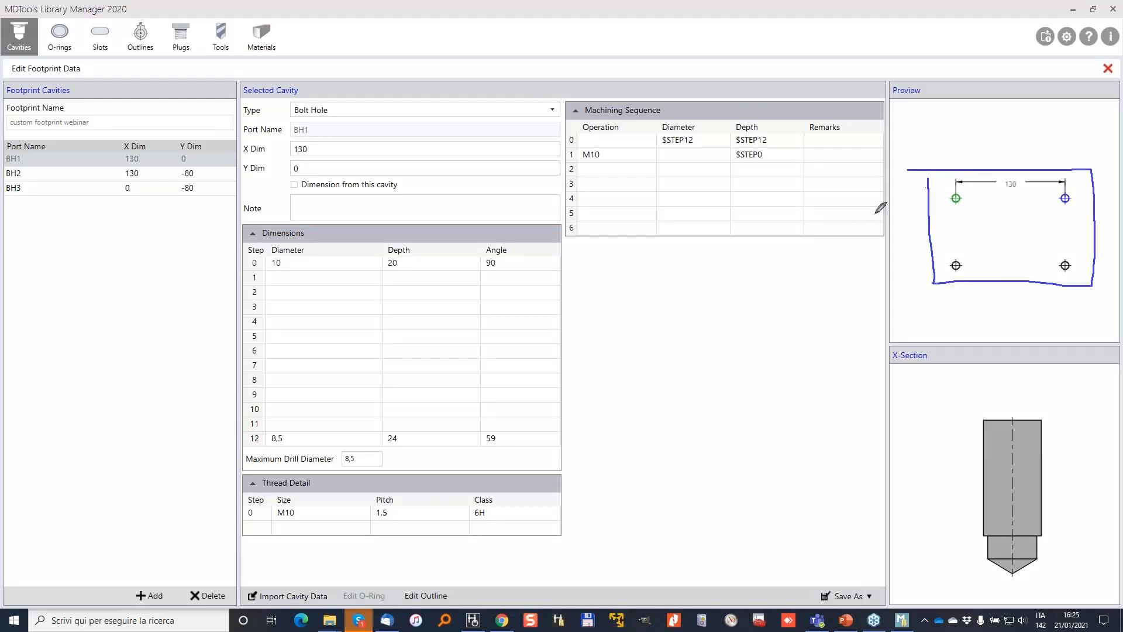
click(32, 159)
mouse_move(444, 569)
mouse_down()
mouse_move(402, 585)
mouse_move(390, 569)
mouse_up()
Give the footprint a rectangular outline with a width of 160 and a height of 100
click(438, 596)
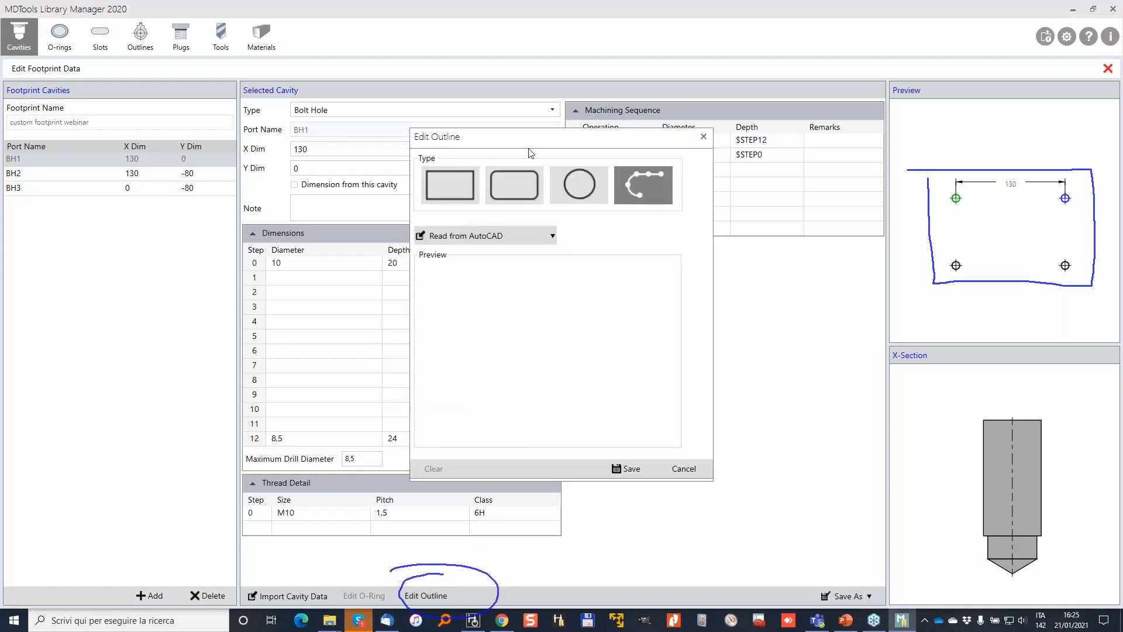
click(452, 184)
click(560, 264)
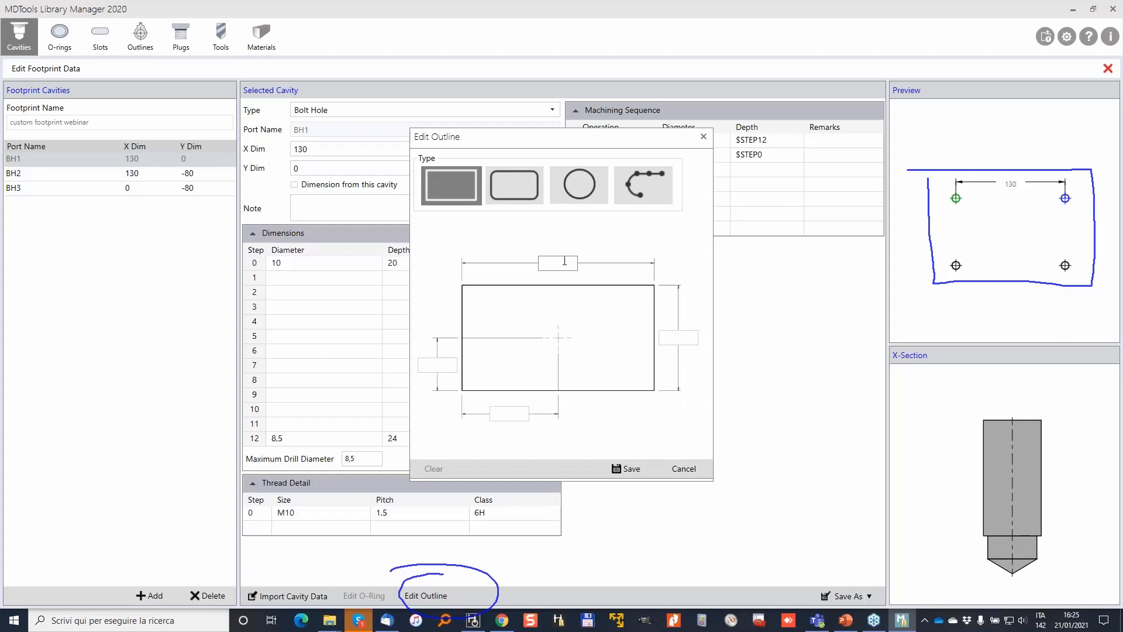
text(160)
key(Tab)
click(686, 337)
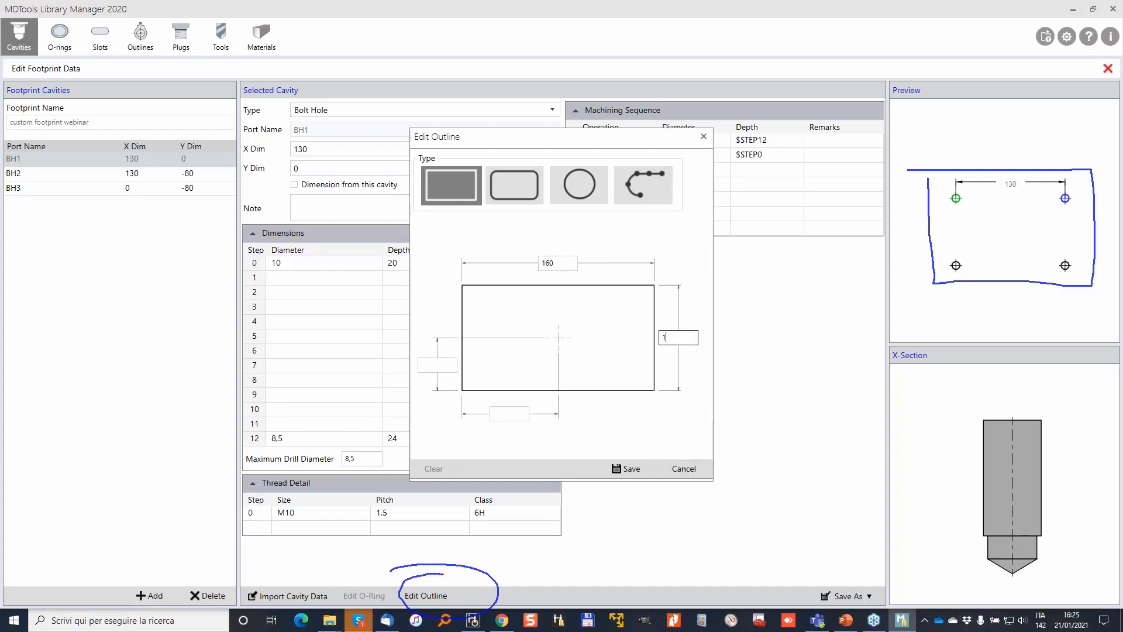
Set the outline's origin offsets to 85 vertically and 20 horizontally
click(448, 364)
key(Tab)
key(Tab)
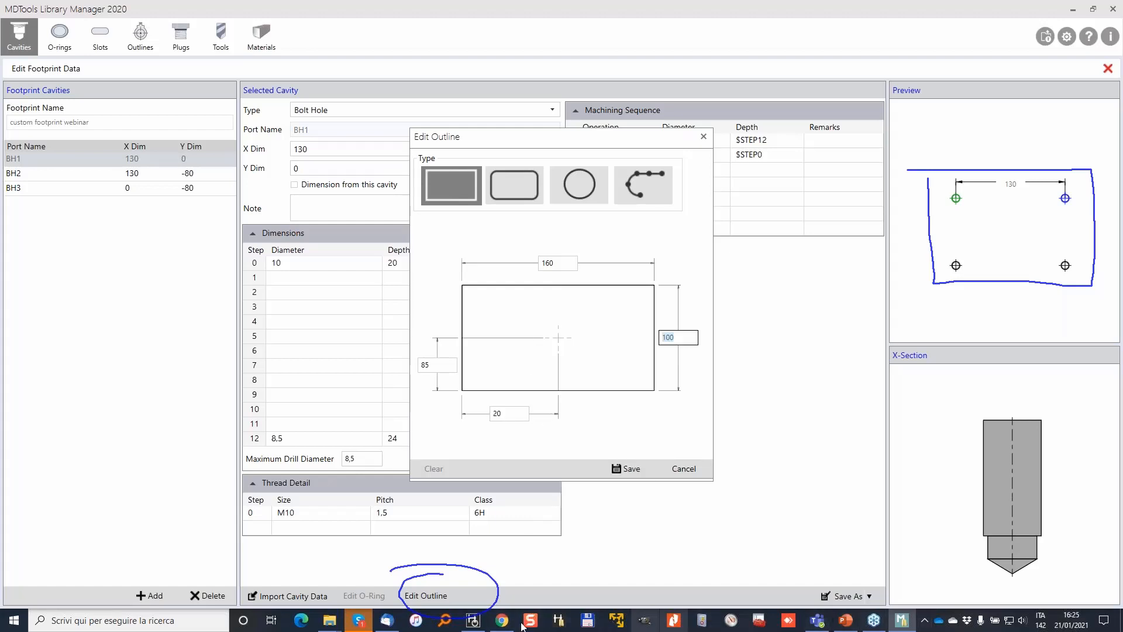
Check the edge distances in the HyDraw CAD drawing, set the outline's origin offsets to 90 vertically and 15 horizontally, and save the outline
click(474, 621)
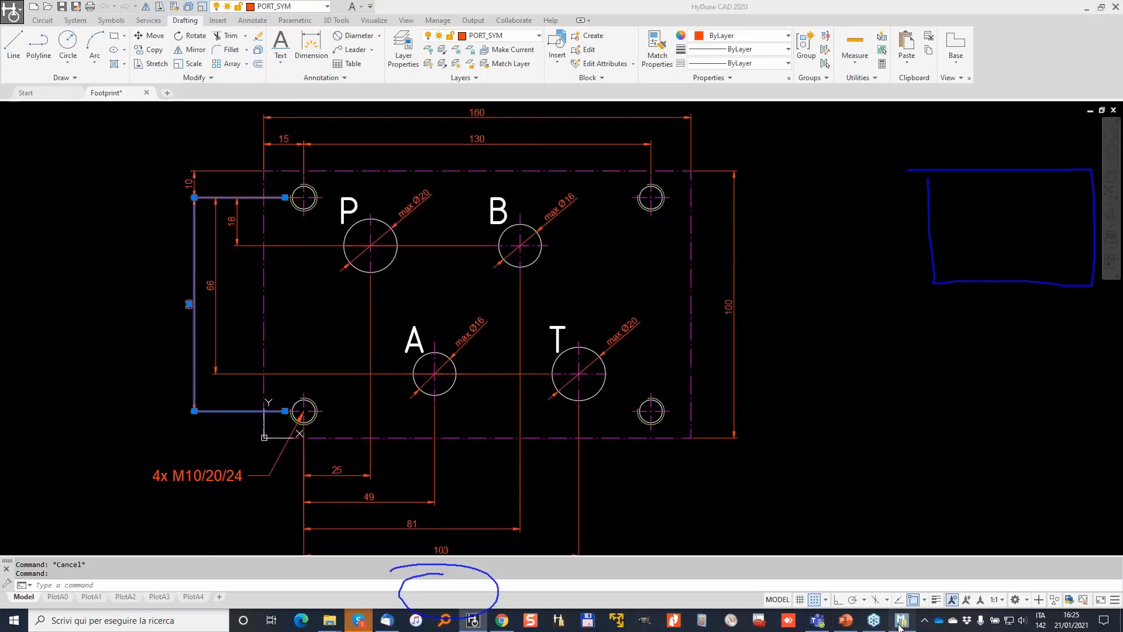
key(alt+Tab)
key(Tab)
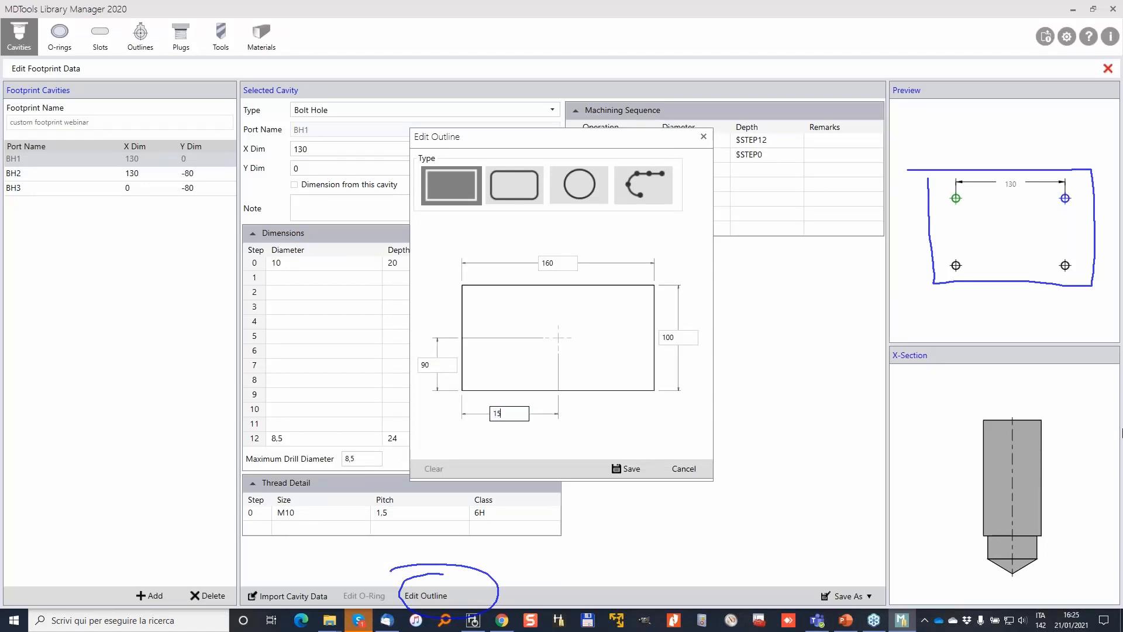
mouse_move(554, 314)
mouse_down()
mouse_move(524, 351)
mouse_move(552, 314)
mouse_move(529, 353)
mouse_move(569, 336)
mouse_up()
mouse_move(964, 188)
mouse_down()
mouse_move(948, 202)
mouse_move(959, 193)
mouse_up()
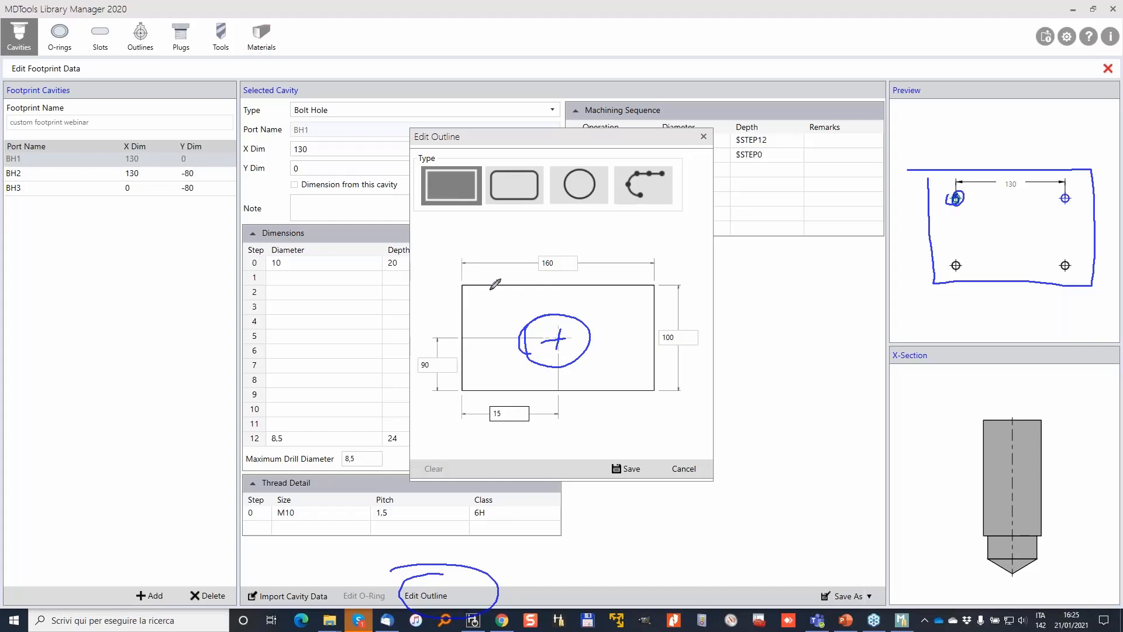
click(628, 469)
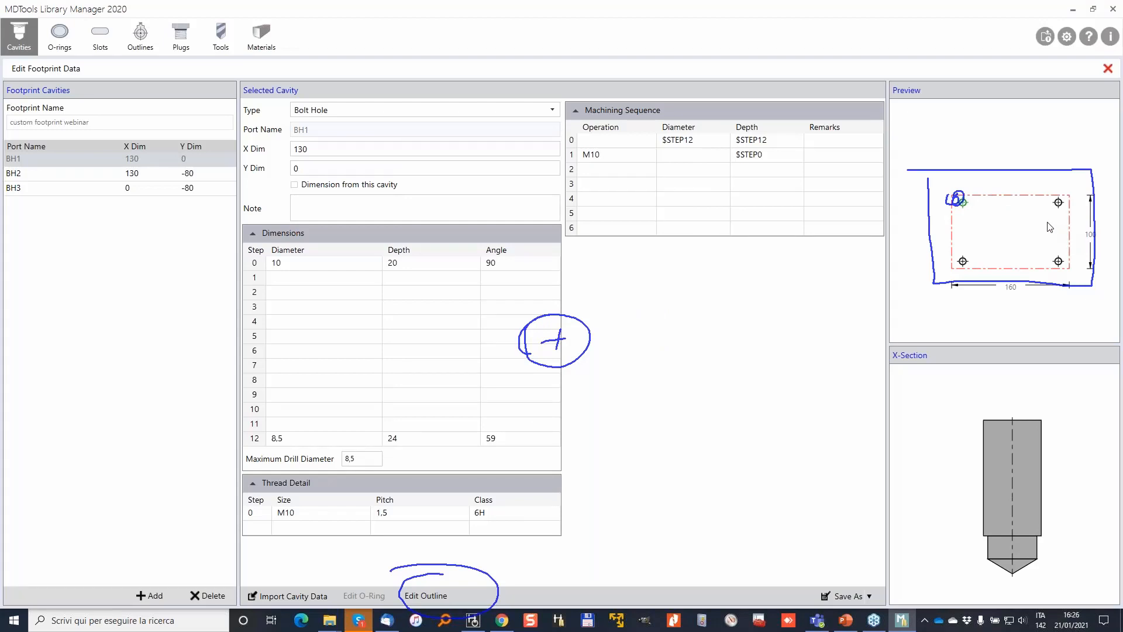
Save bolt hole BH1 in place with the plain Save option rather than as a copy
click(871, 596)
click(846, 558)
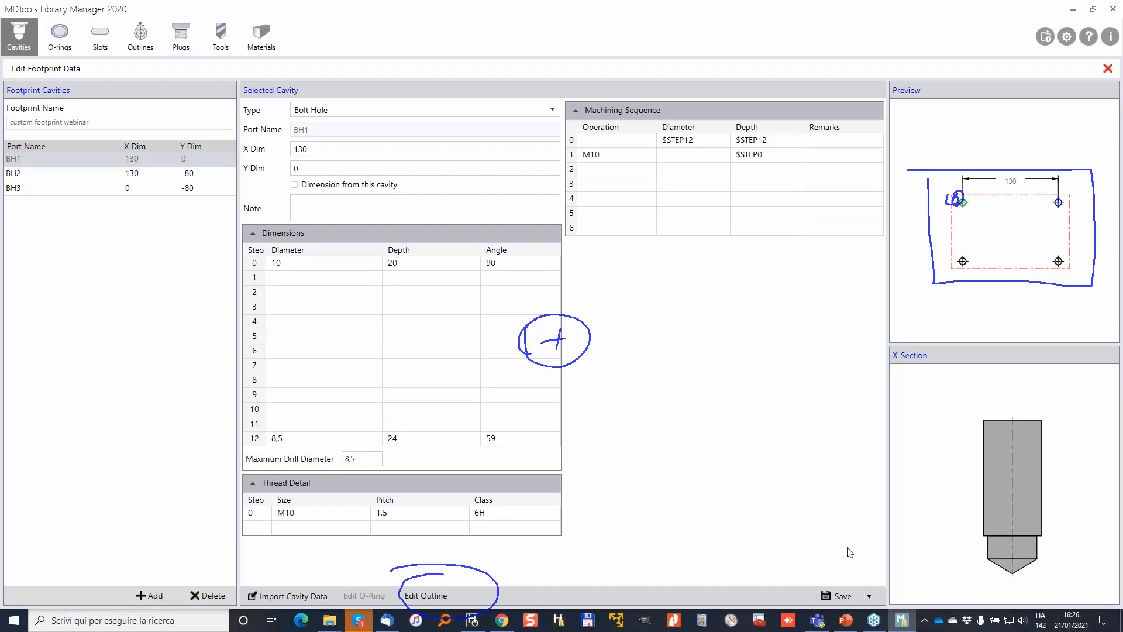
key(Escape)
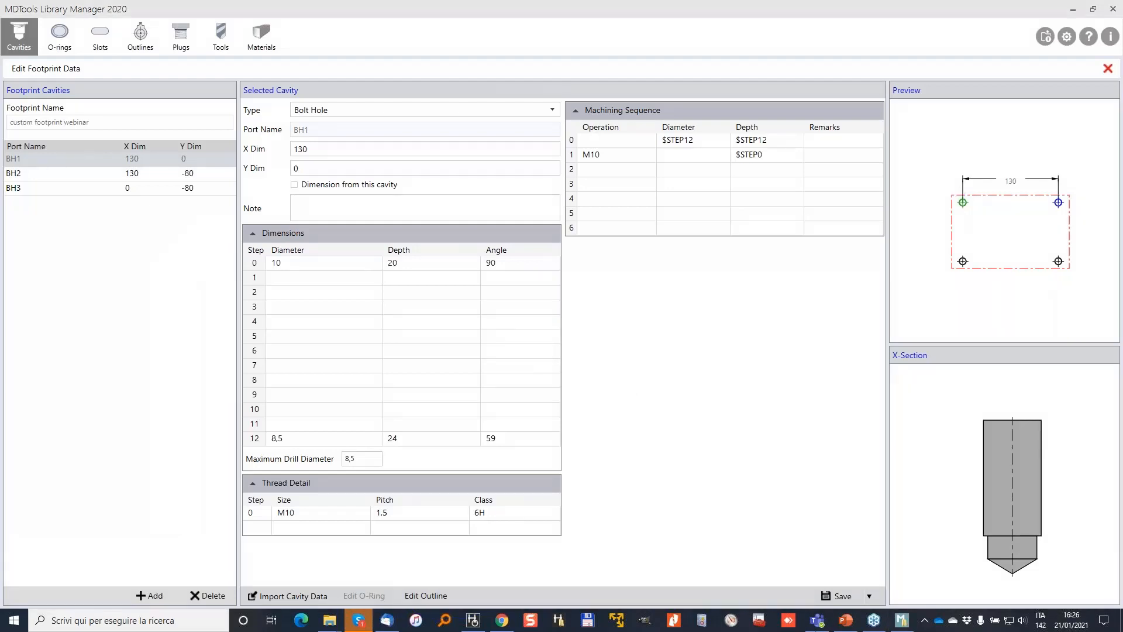
Check port P's dimensions in the HyDraw CAD drawing, and add a footprint cavity importing 20 from the Drill Holes library
click(472, 624)
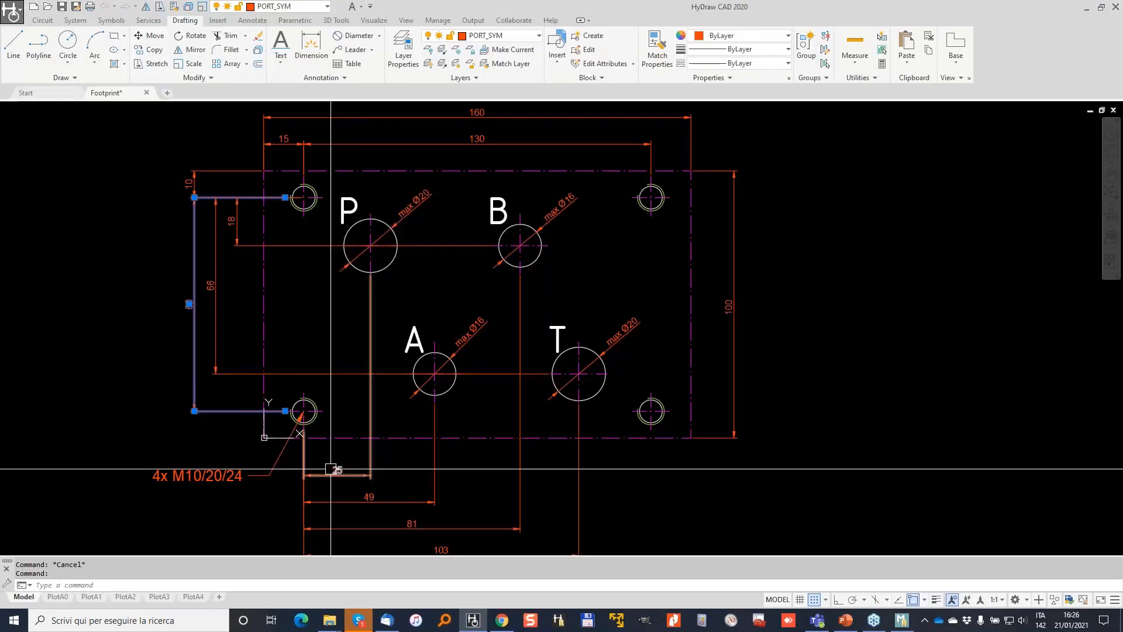
click(1087, 13)
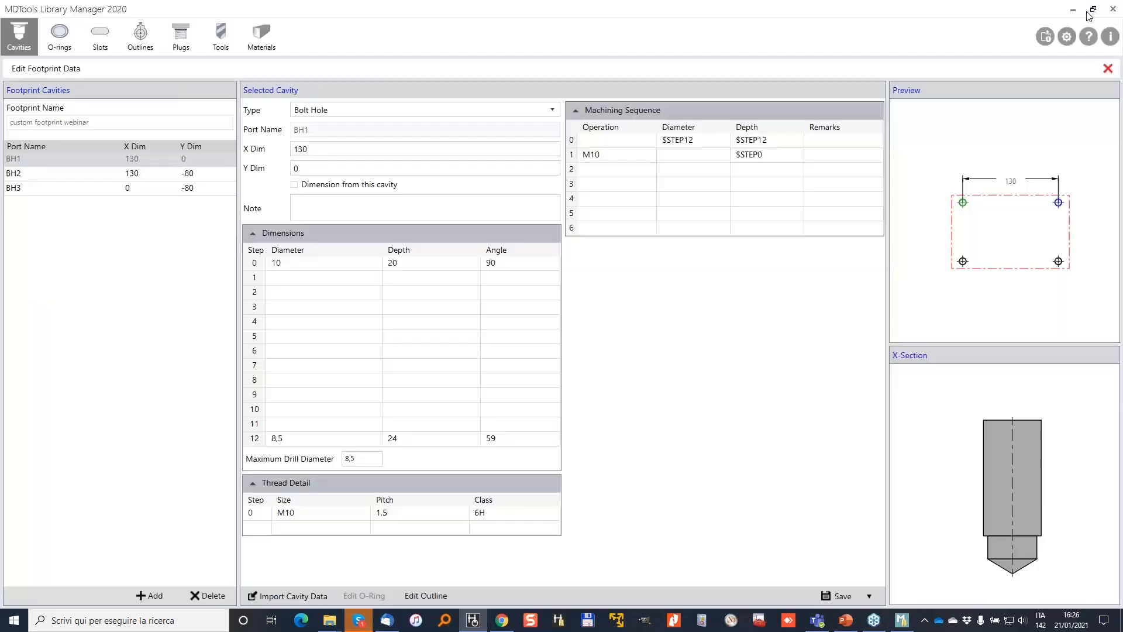
click(150, 596)
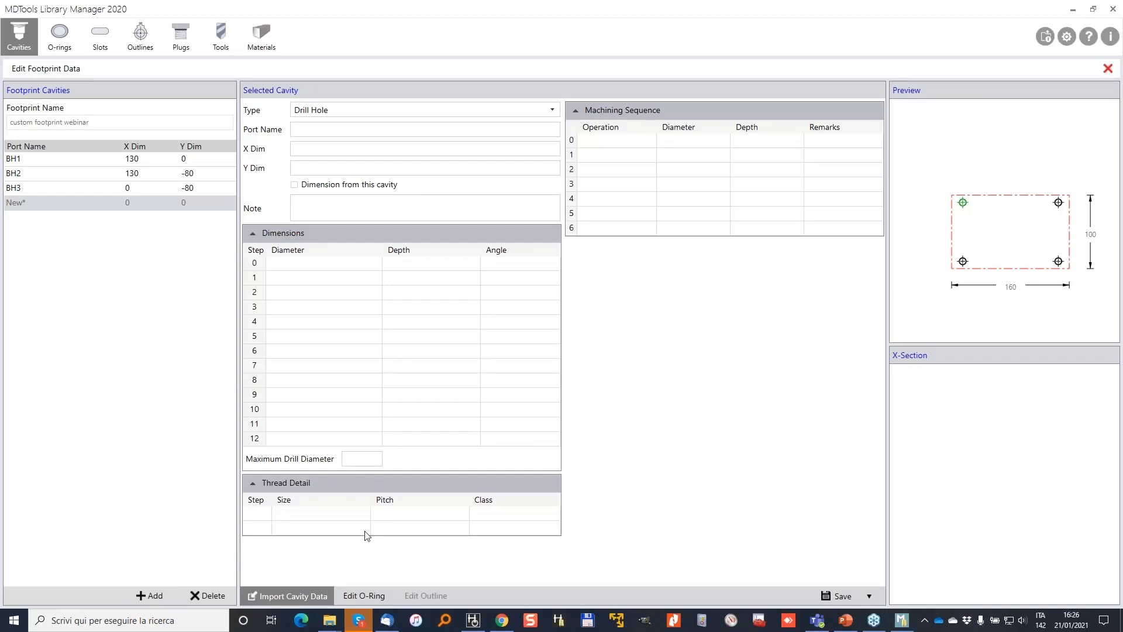
click(287, 595)
click(304, 135)
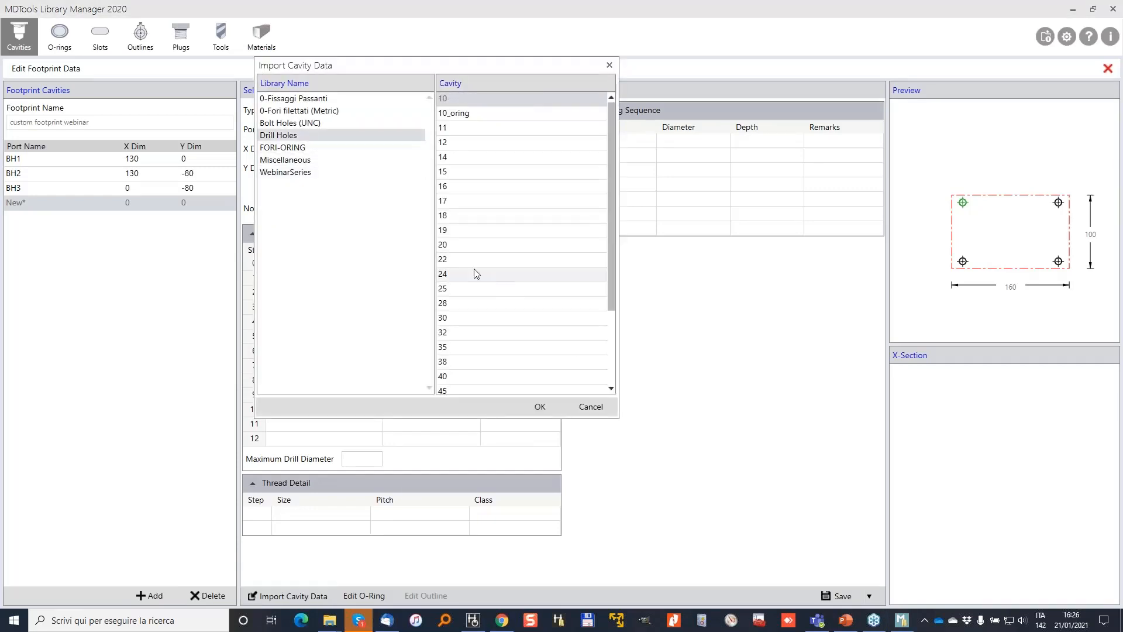
click(456, 244)
click(544, 407)
Name the imported drill hole P, check its position in the HyDraw CAD drawing, set X Dim 25 and Y Dim -18, and save it
click(320, 129)
double_click(319, 129)
text(p)
click(323, 149)
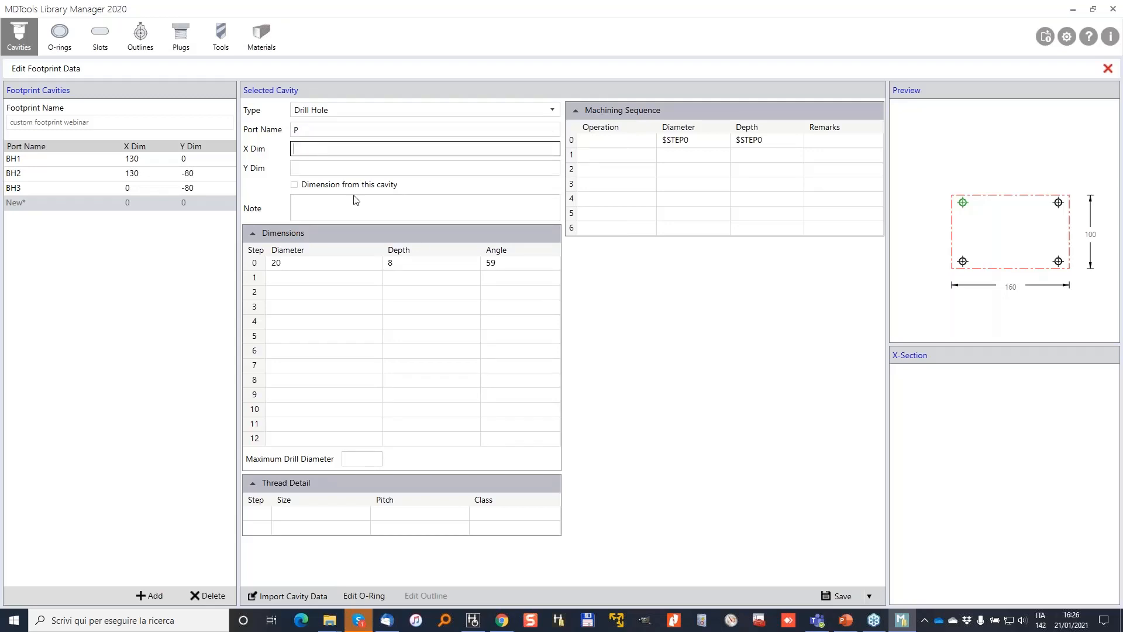
click(318, 168)
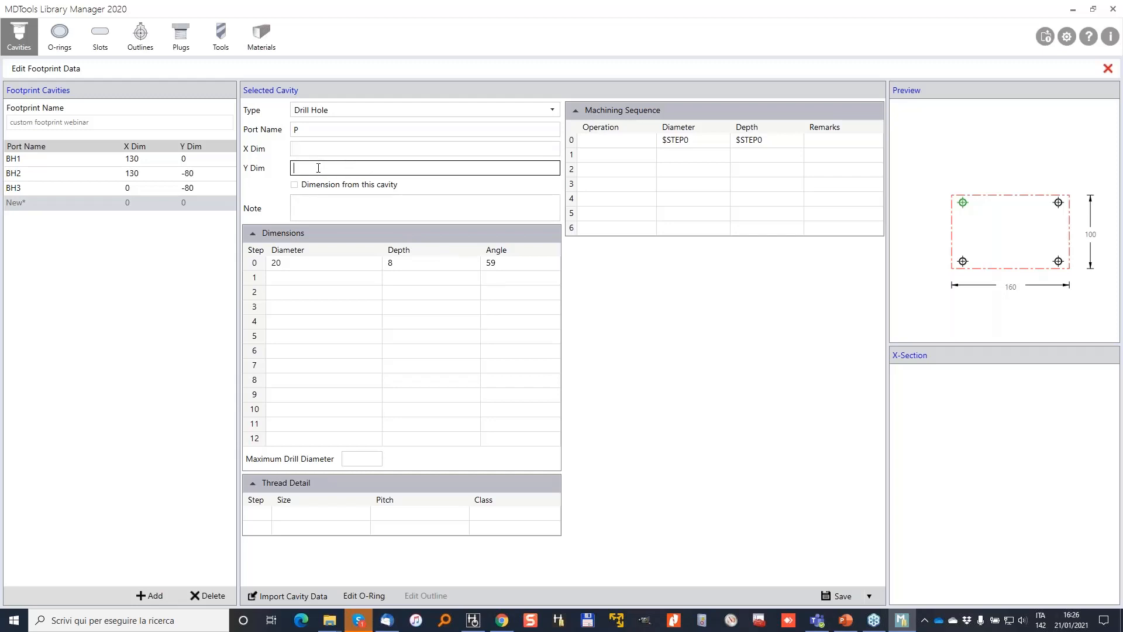
key(shift+Tab)
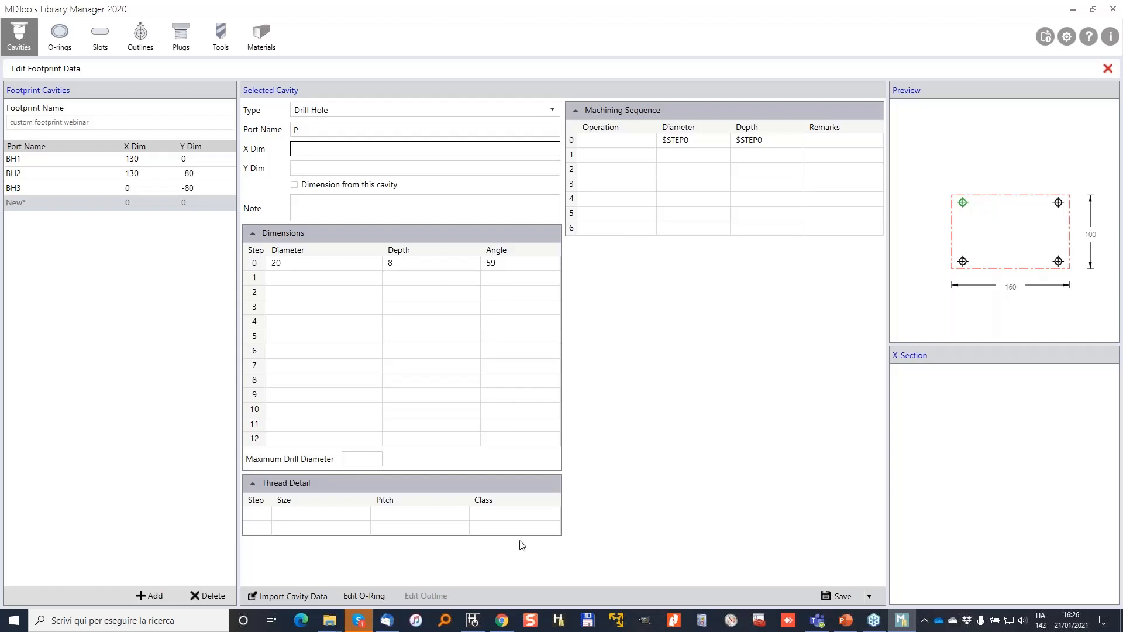
click(471, 621)
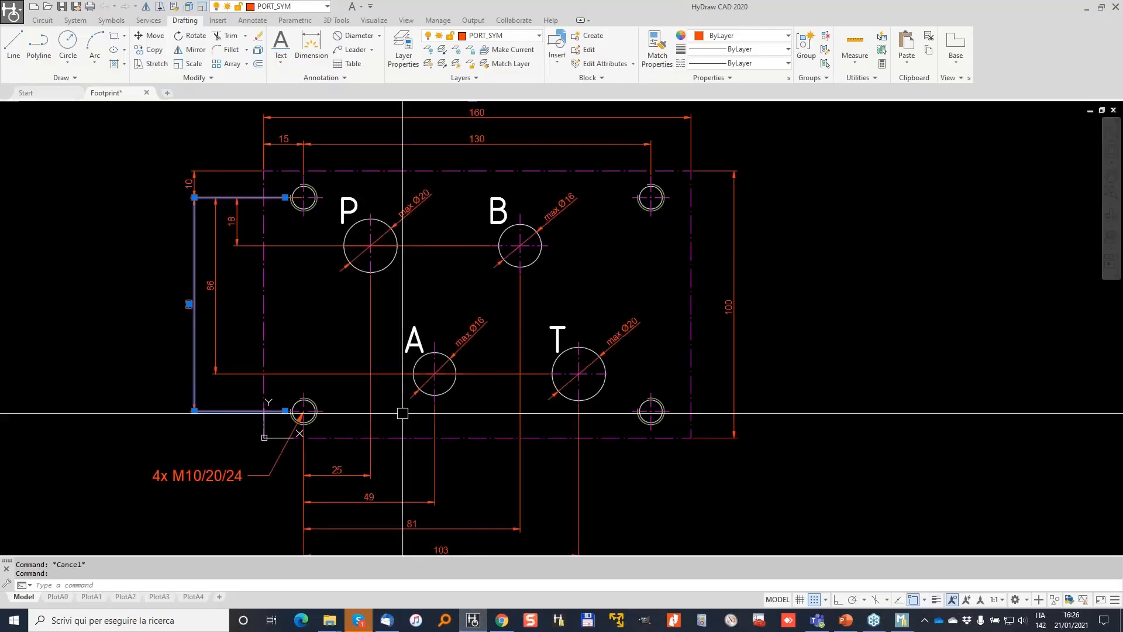
click(1085, 8)
text(25)
click(316, 164)
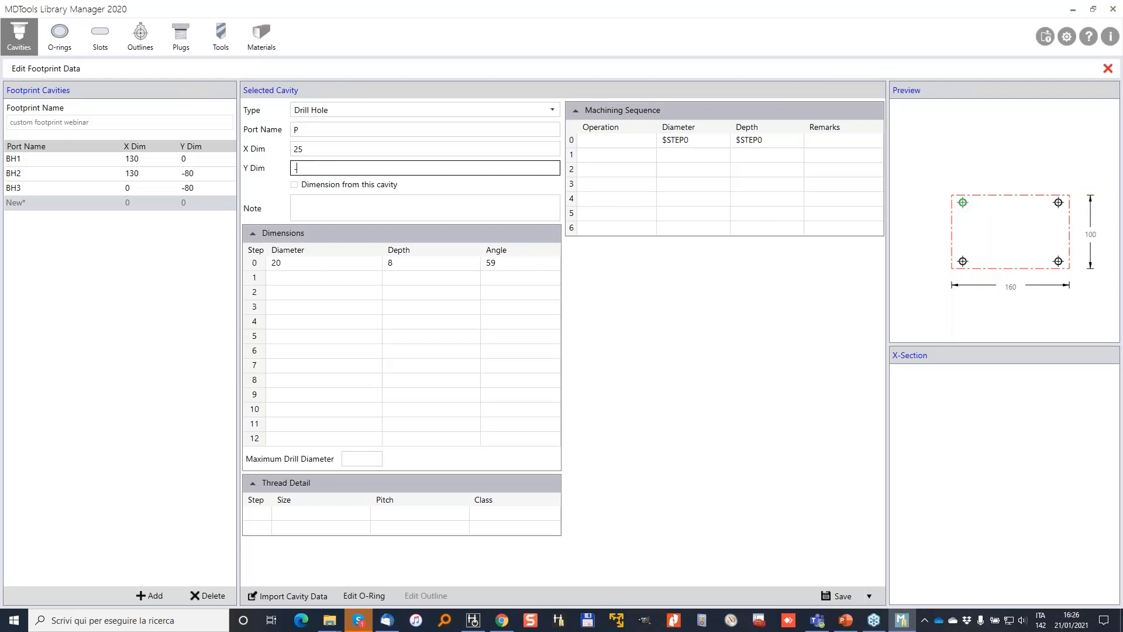
click(841, 597)
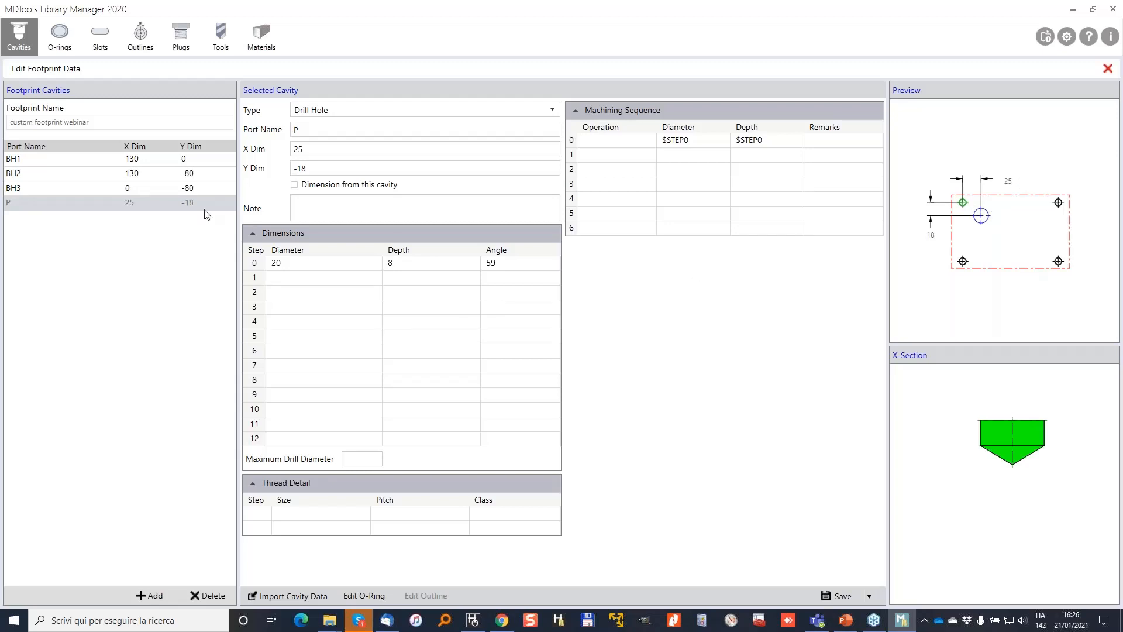
Set port P's maximum drill diameter to 20
click(367, 459)
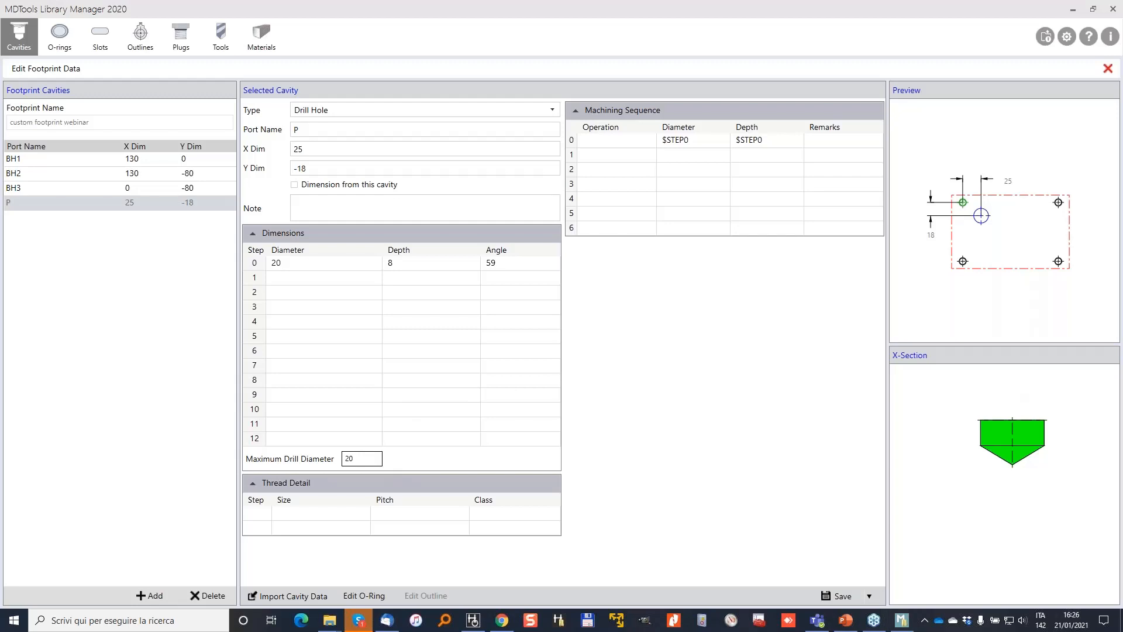
mouse_move(368, 437)
mouse_down()
mouse_move(251, 452)
mouse_move(421, 459)
mouse_move(351, 444)
mouse_move(362, 472)
mouse_move(336, 457)
mouse_up()
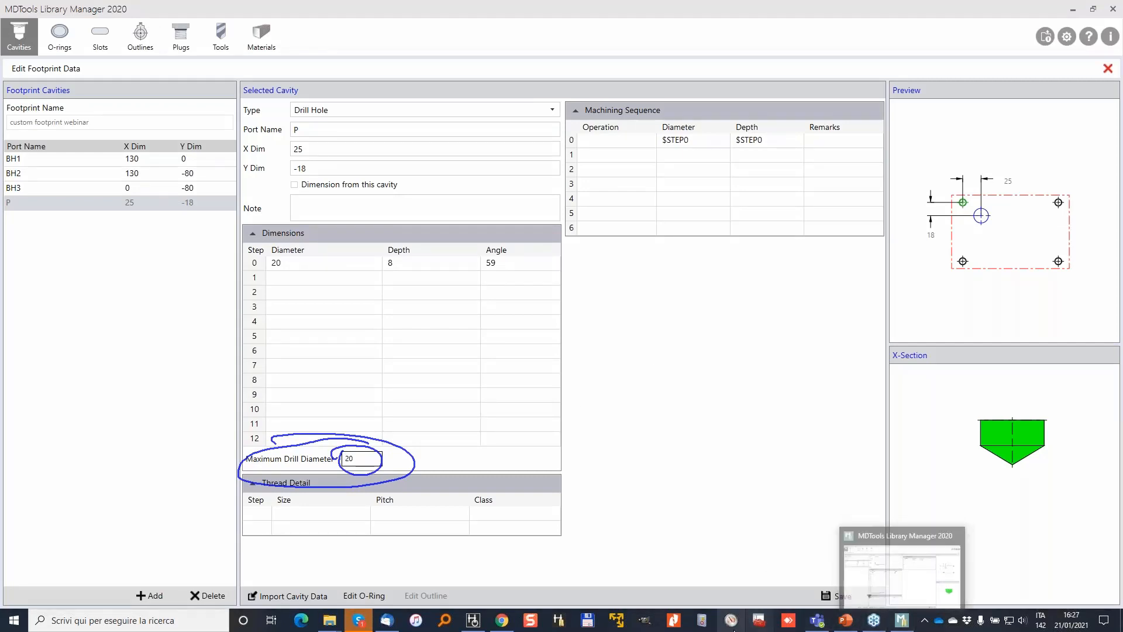
Check port T's position in the HyDraw CAD drawing, and set X Dim to 103 and Y Dim to -66 in the footprint data
click(474, 620)
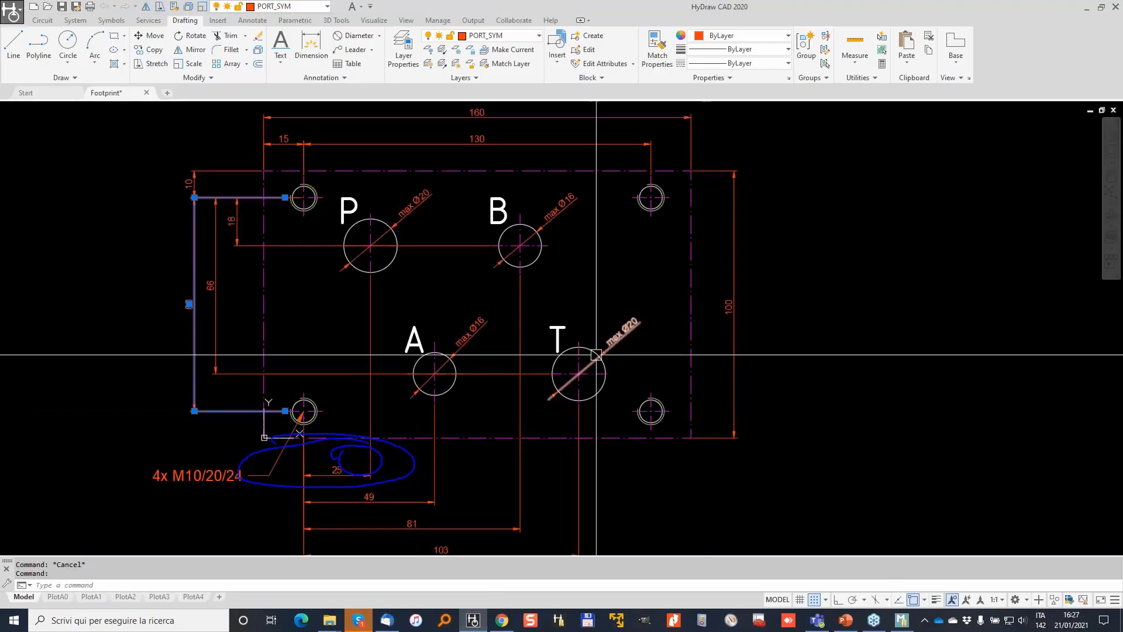
scroll(515, 459, up, 3)
scroll(647, 251, down, 2)
scroll(584, 319, up, 2)
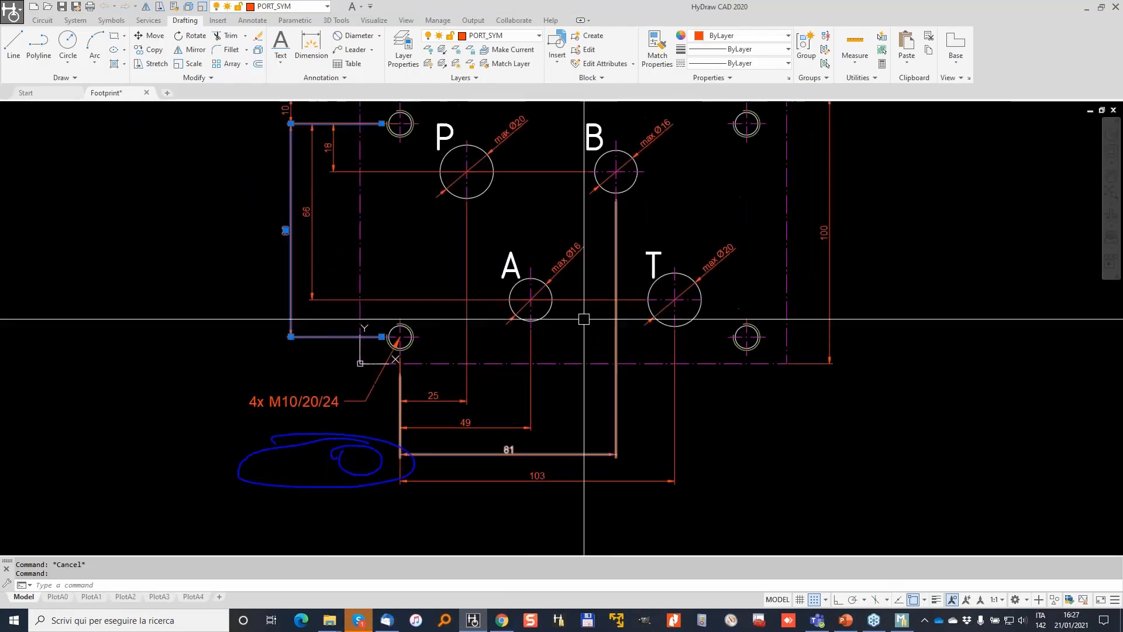
click(1087, 8)
click(324, 150)
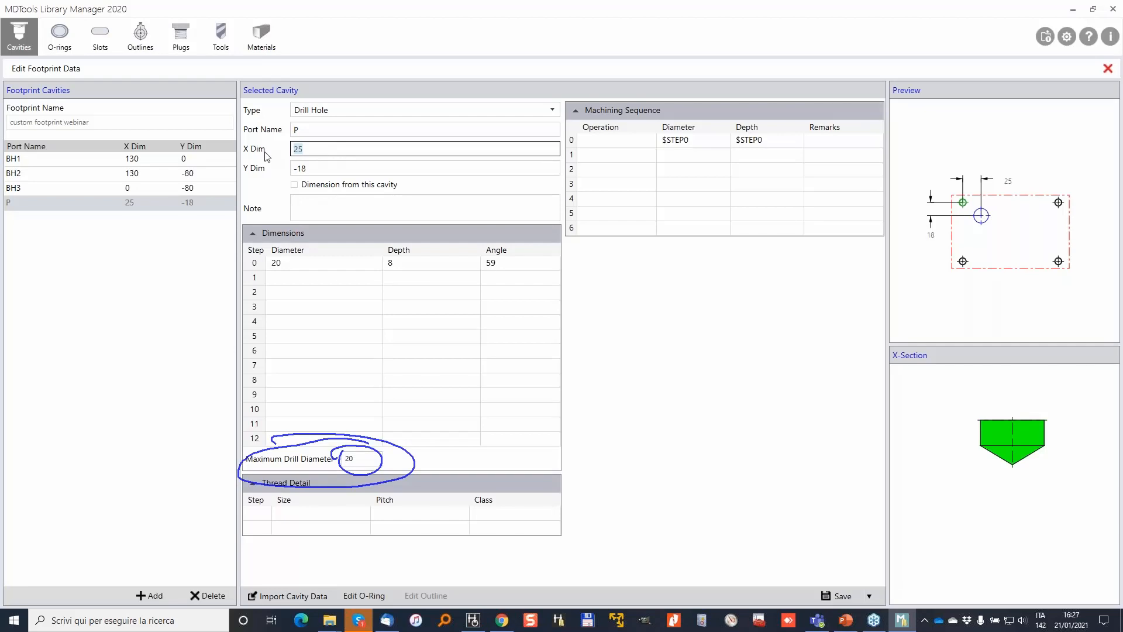
key(Tab)
text(-6)
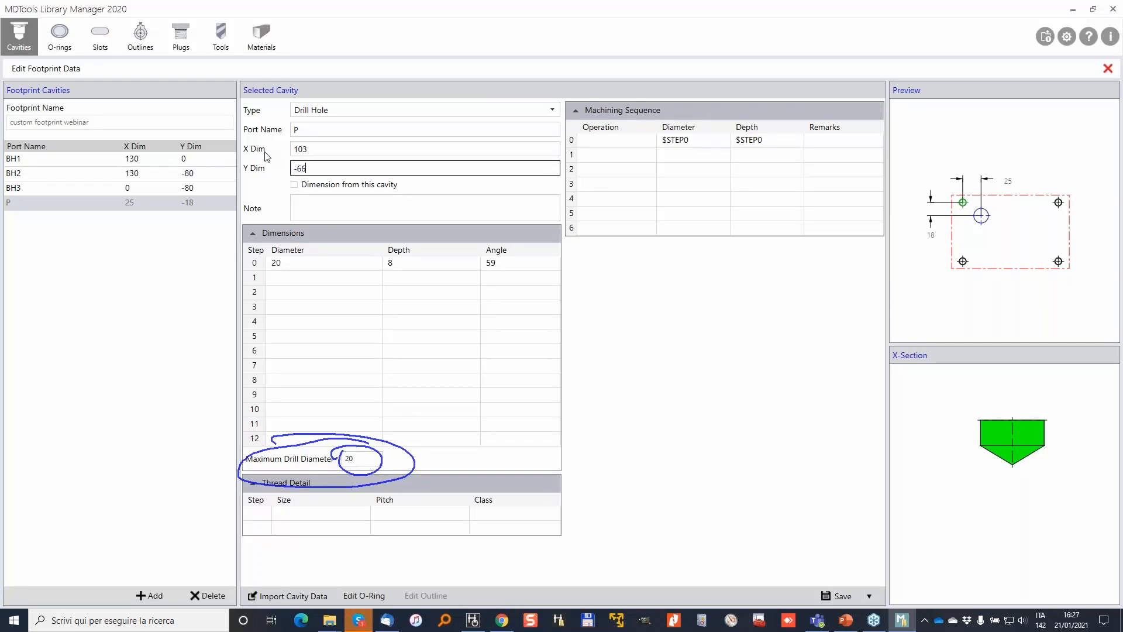
Change the port name to T and save it as a separate footprint cavity alongside P
click(869, 596)
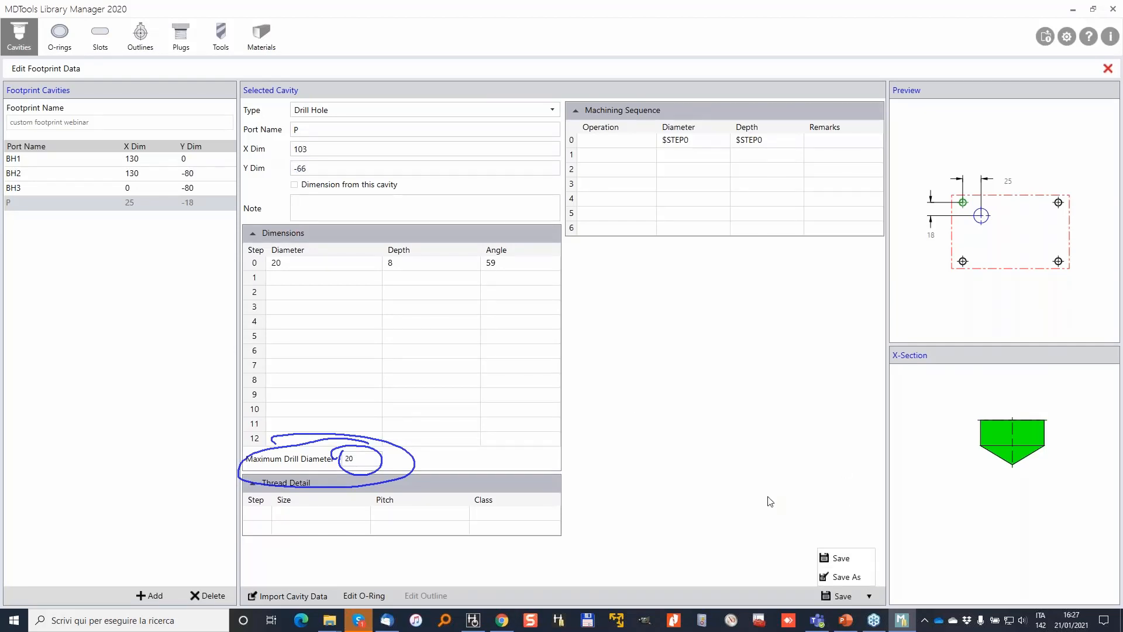
click(331, 131)
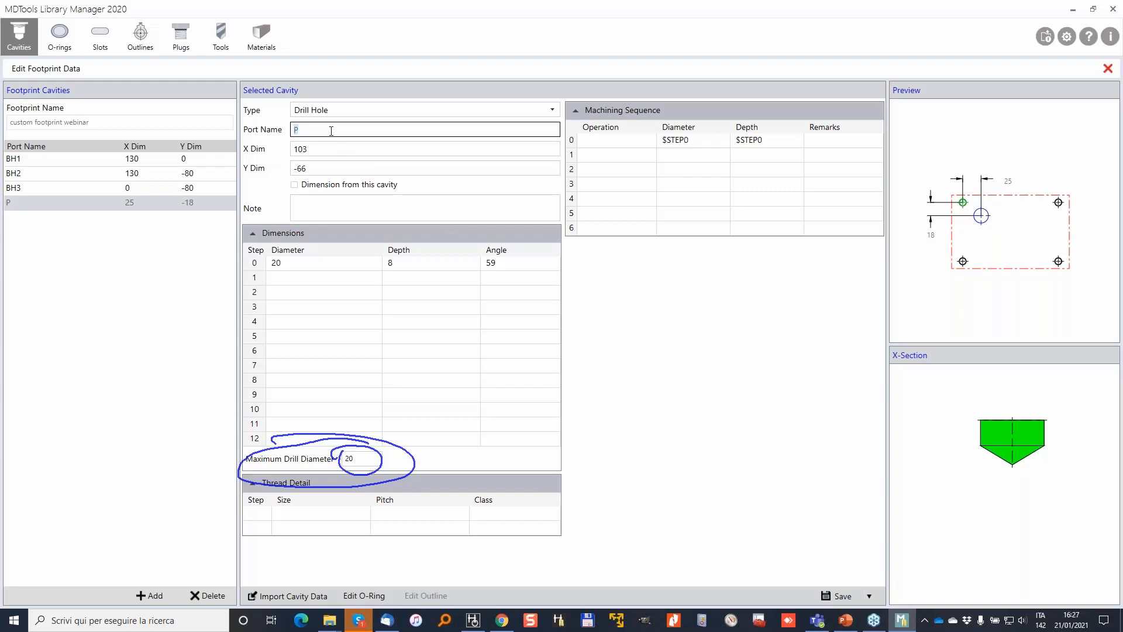
click(870, 596)
click(851, 583)
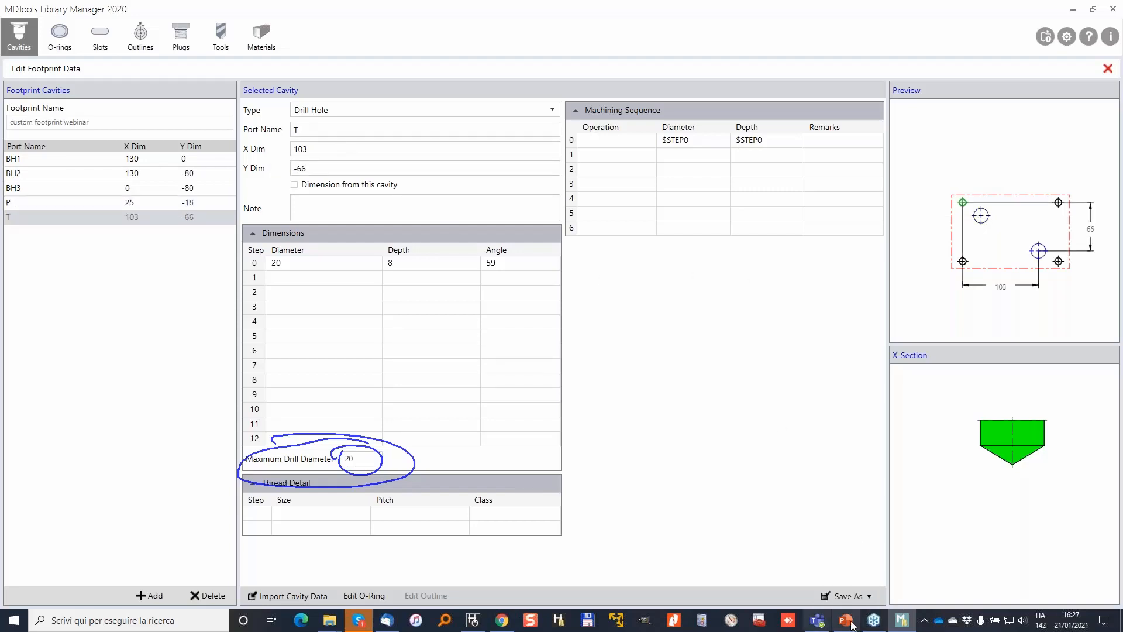
Check port A's dimensions in the HyDraw CAD drawing, then change the port name to A and set X Dim to 49
click(473, 620)
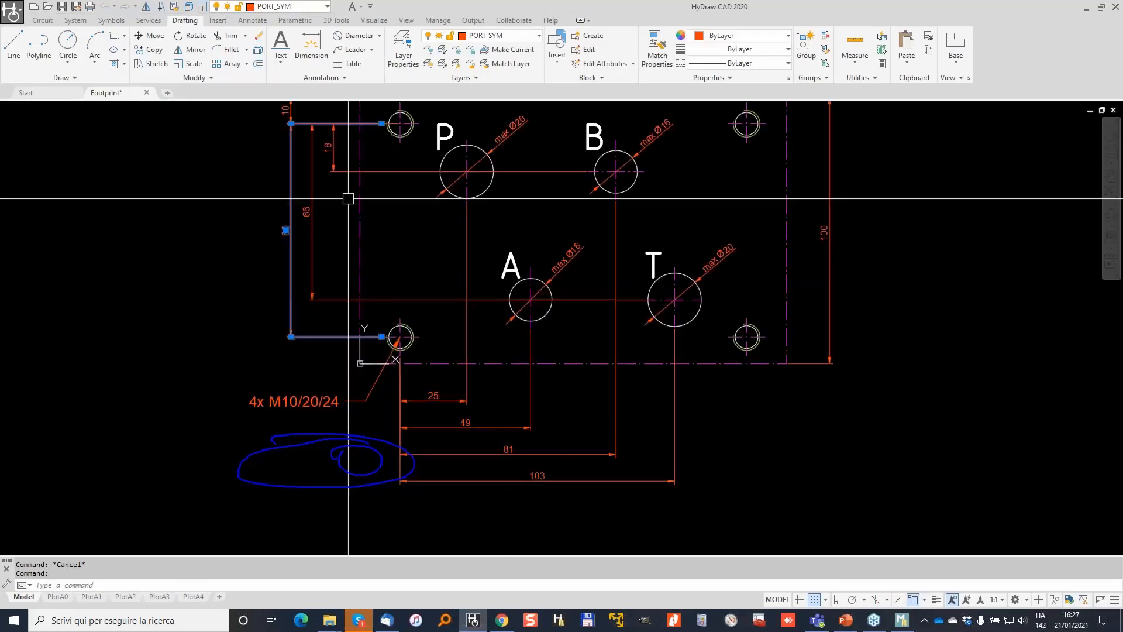
middle_drag(581, 249, 545, 326)
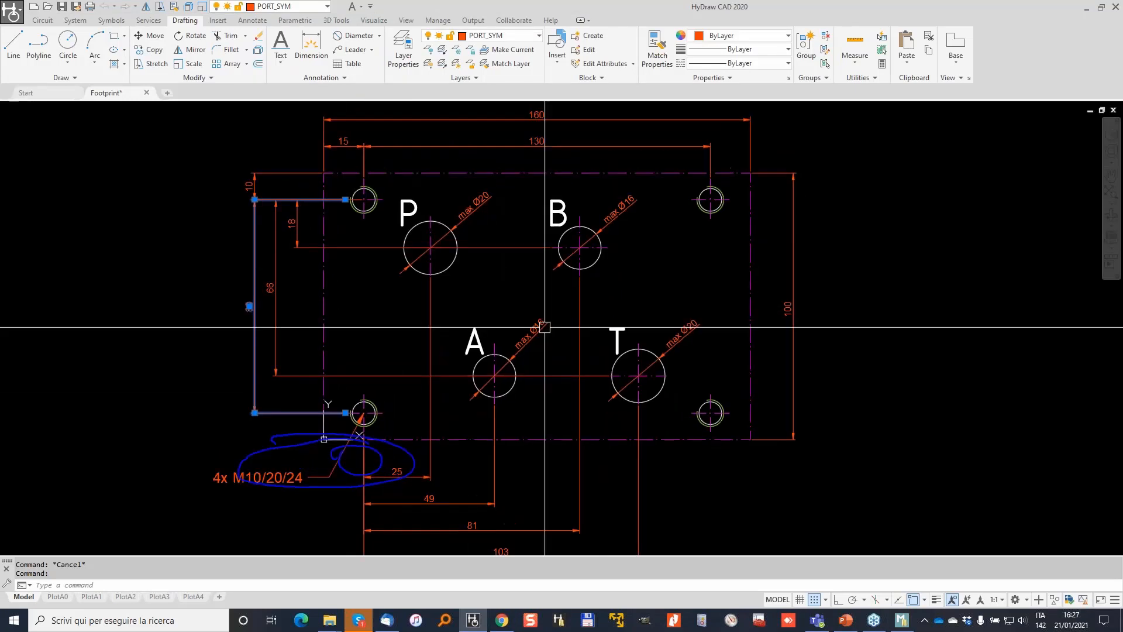
click(1089, 10)
double_click(325, 131)
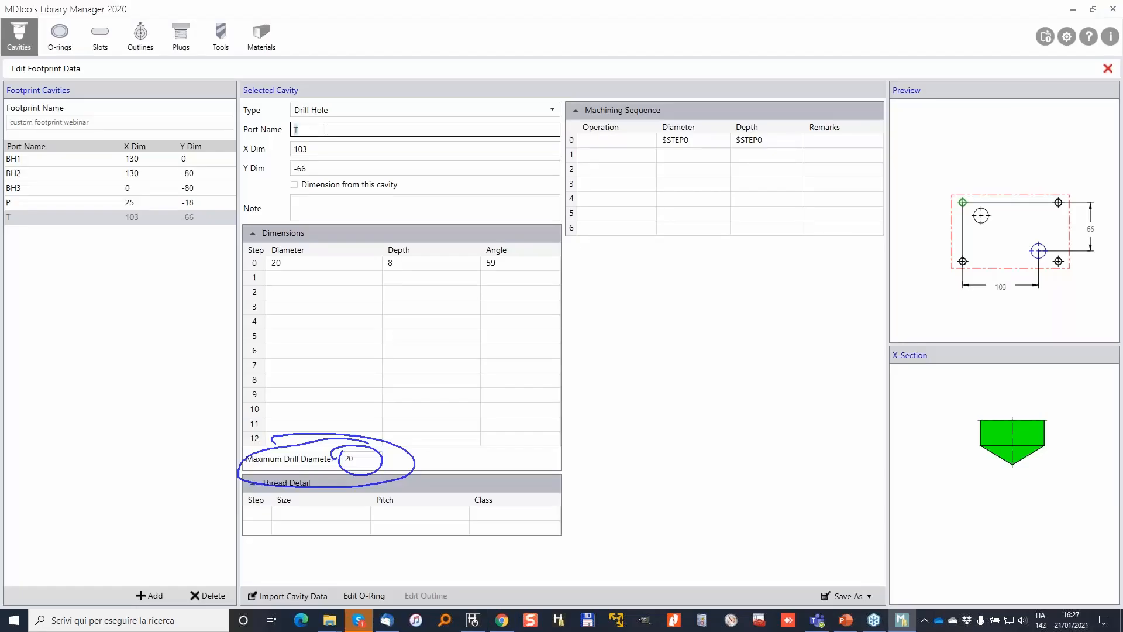
text(A)
double_click(317, 148)
text(49)
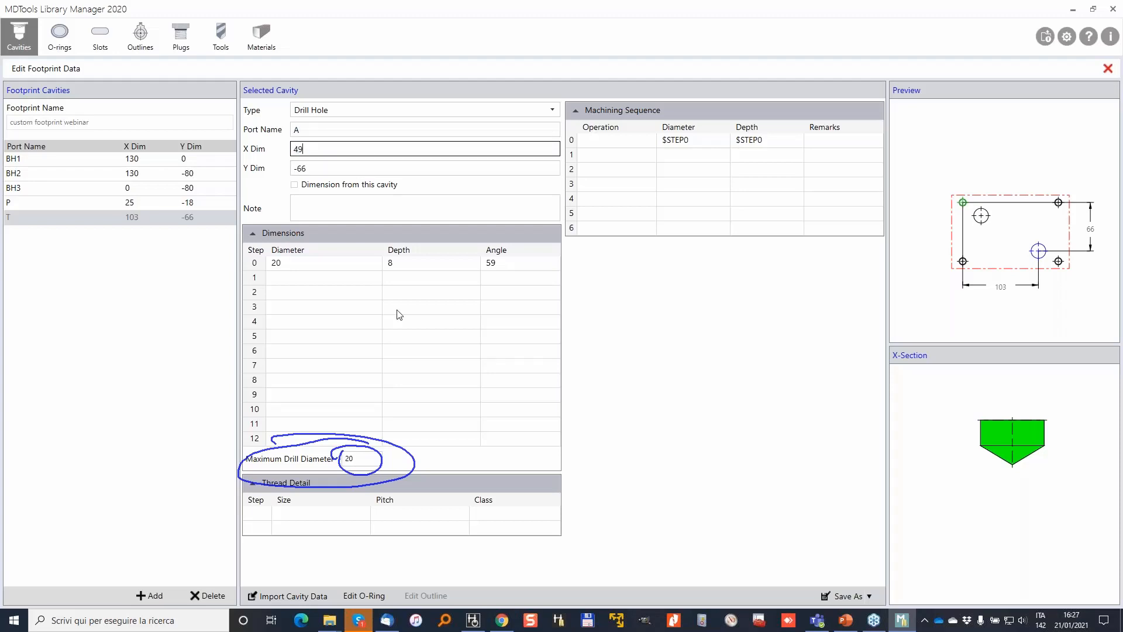
Set port A's maximum drill diameter and step 0 diameter to 16, and save it as a new footprint cavity
double_click(367, 455)
text(16)
double_click(321, 262)
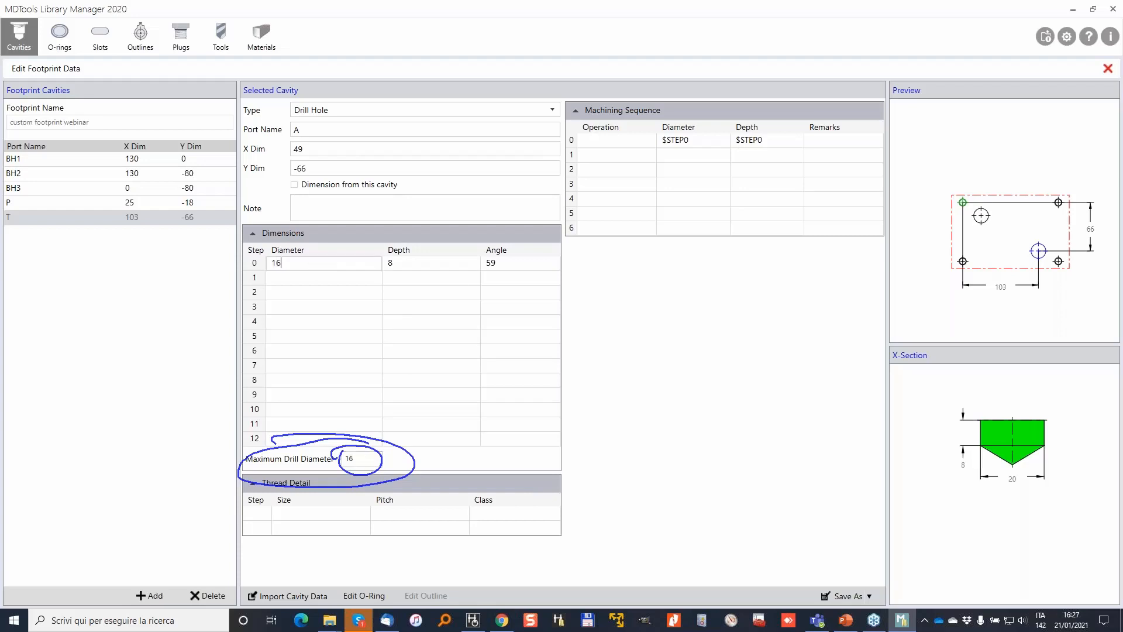
click(845, 596)
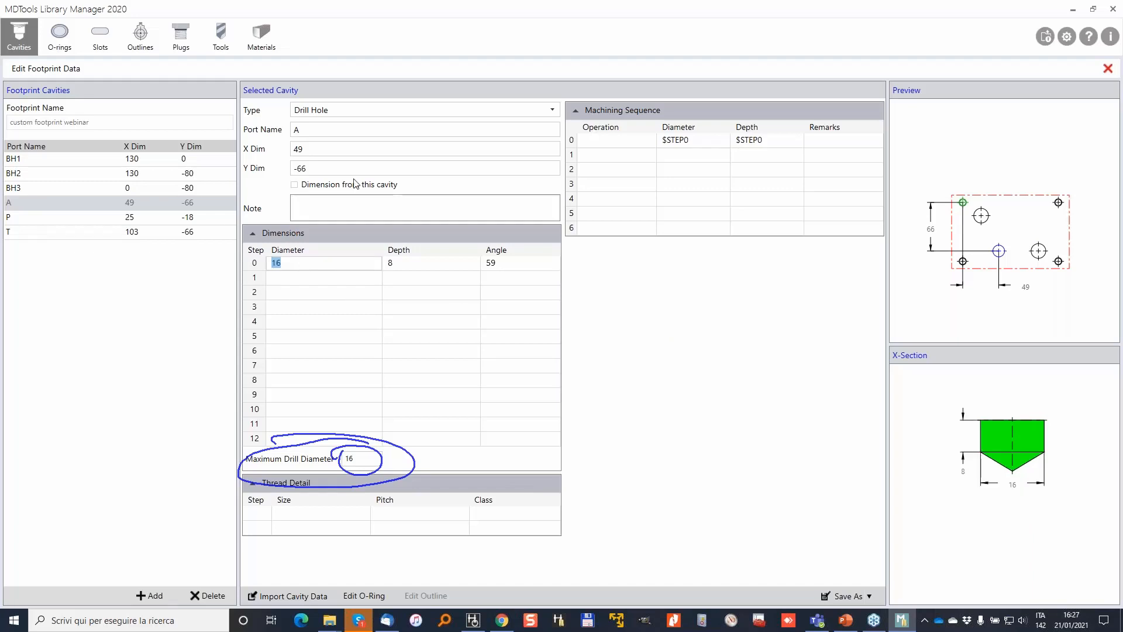
Save a copy of port A as B with X Dim 81 and Y Dim -18, checking the position in the HyDraw CAD drawing
click(320, 129)
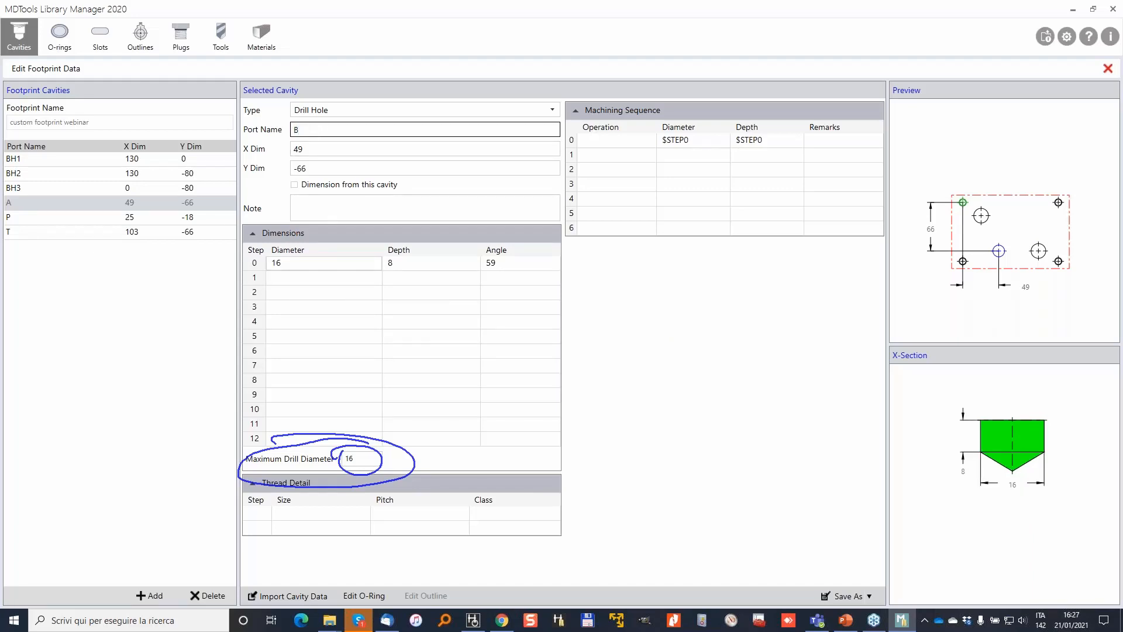
click(320, 148)
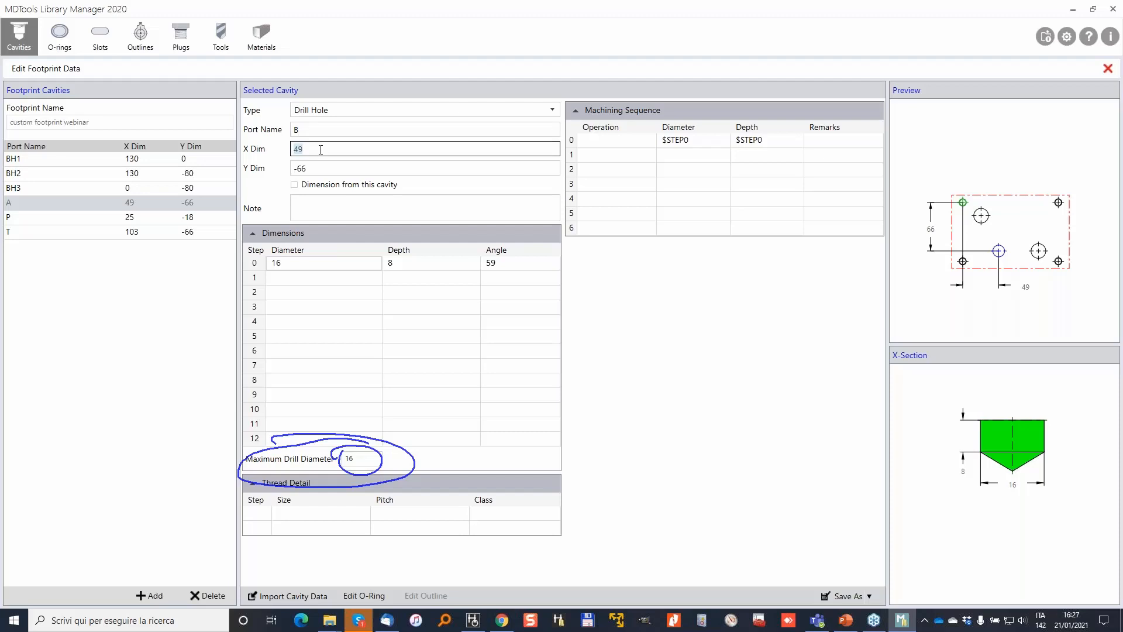
click(473, 620)
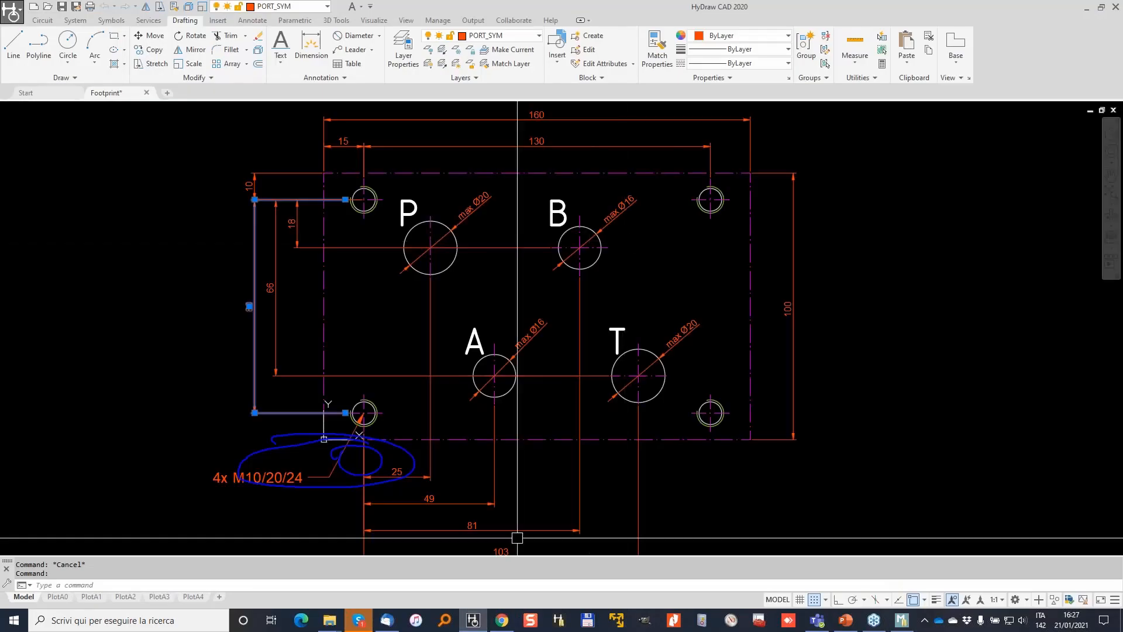
key(alt+Tab)
text(81)
key(Tab)
text(-1)
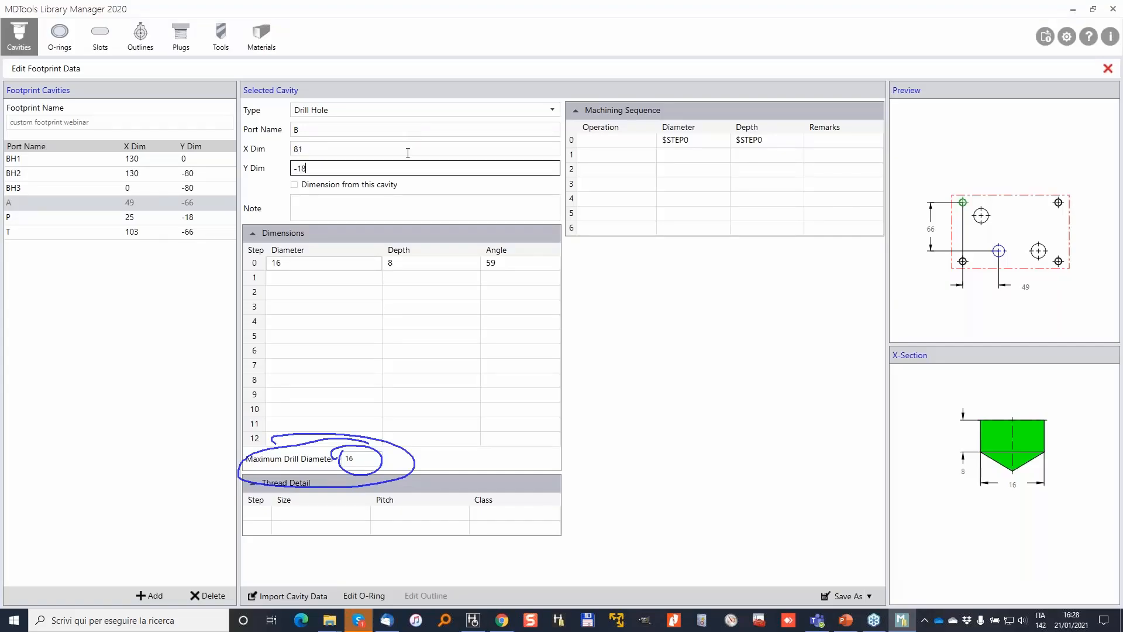
click(843, 595)
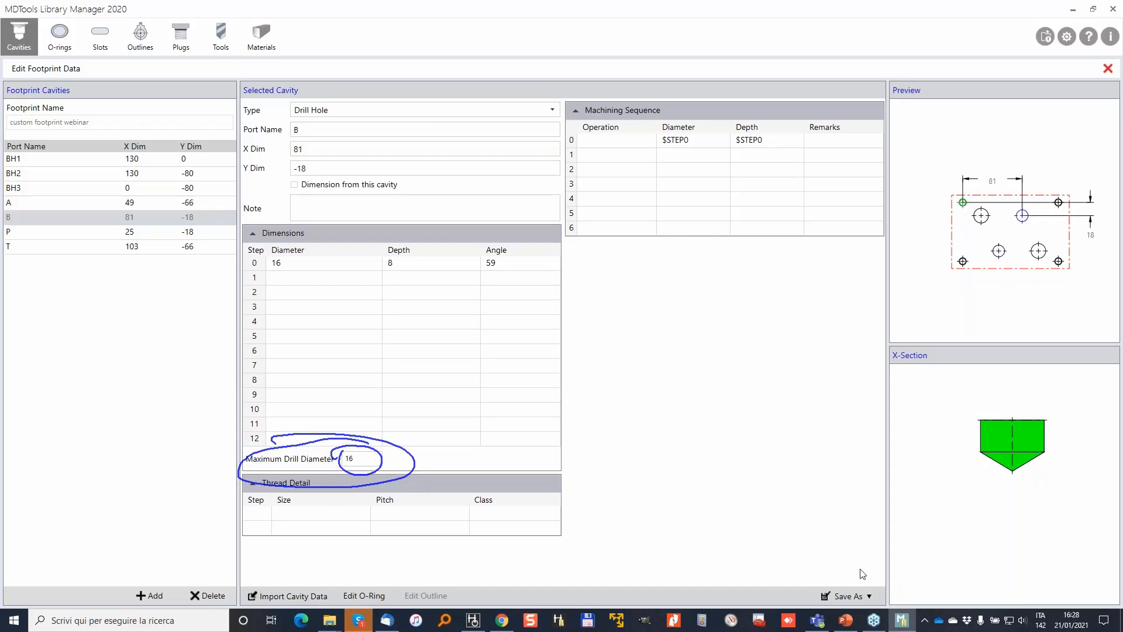
Save port B with the plain Save option and close the footprint data editor
click(870, 596)
click(850, 558)
click(1108, 69)
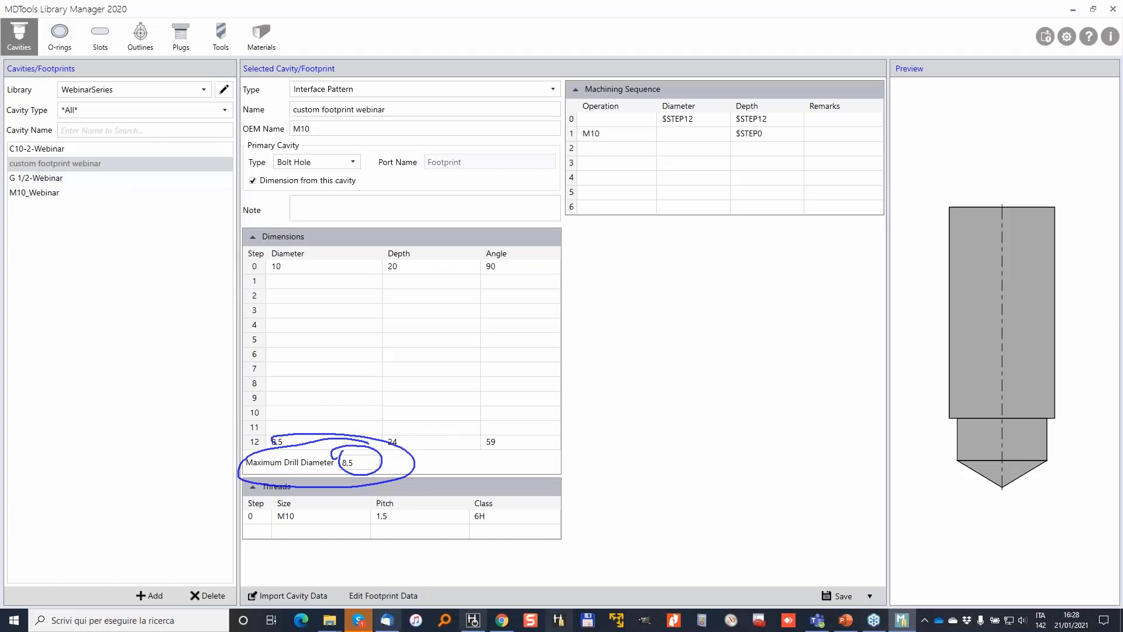
Launch Autodesk Inventor Professional 2020 and create a new part
click(146, 622)
text(INVENTOR)
key(Return)
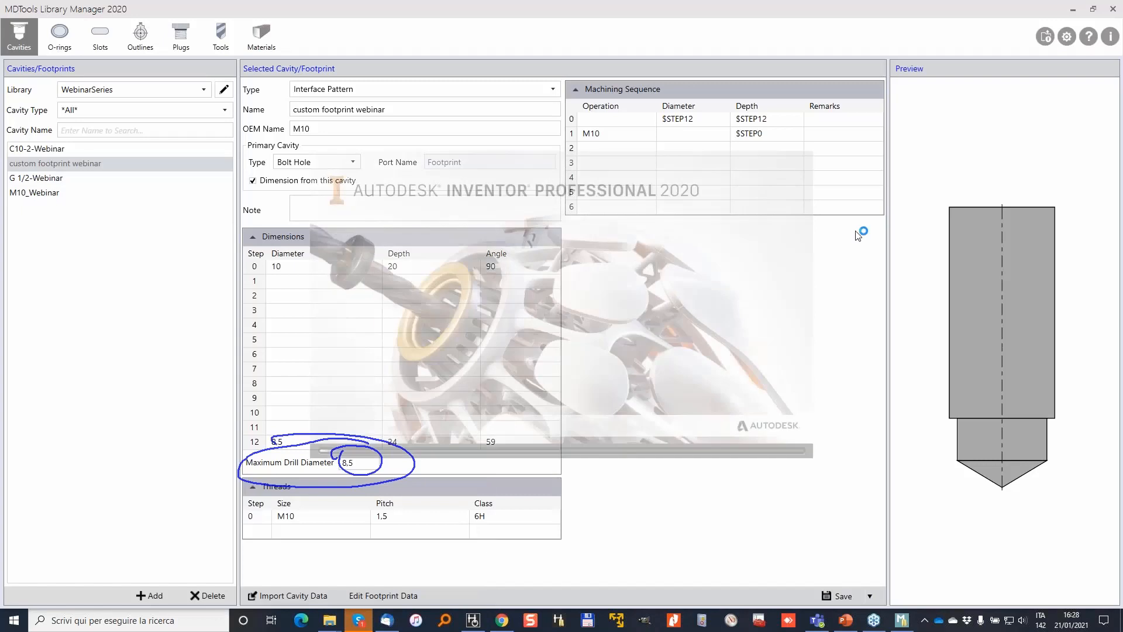
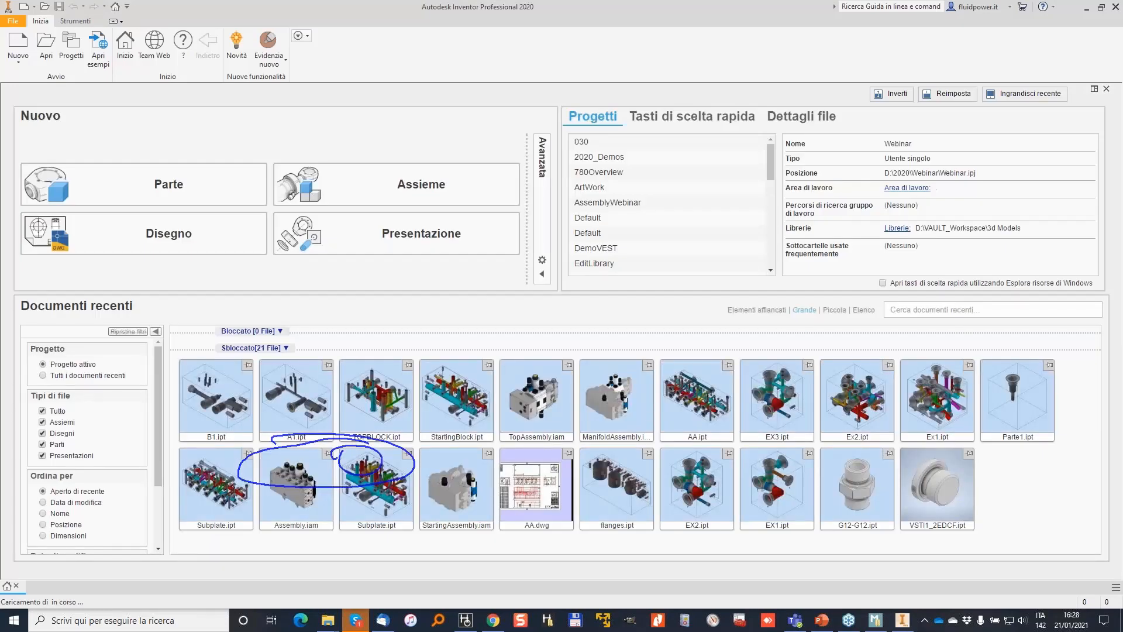
click(125, 183)
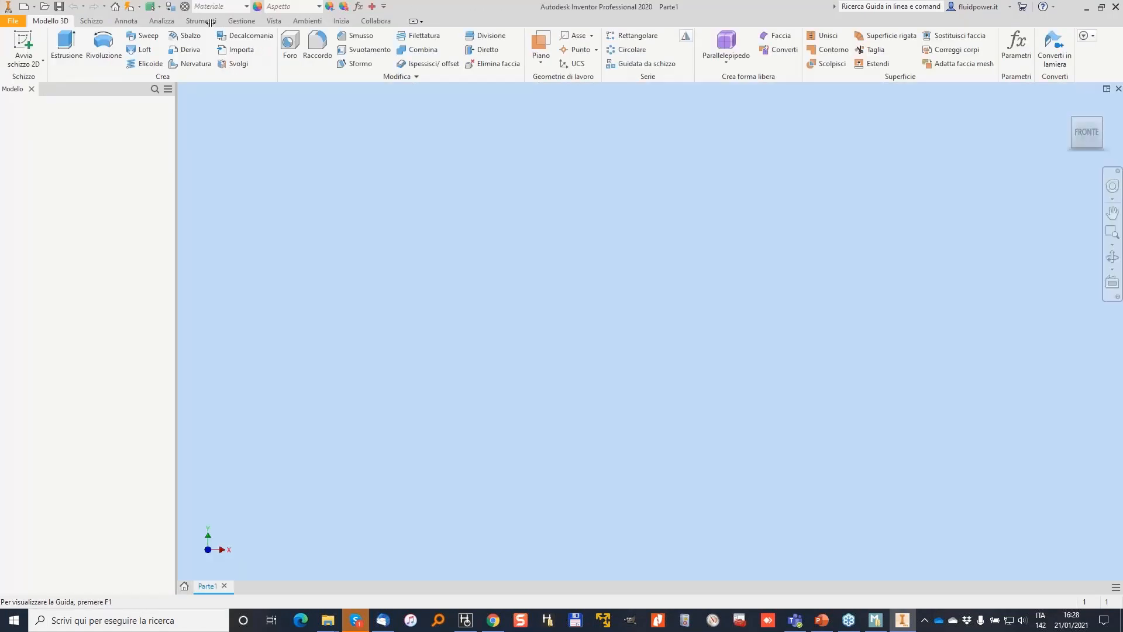
Load the MDTools 780 add-in in Inventor's add-in manager
click(205, 22)
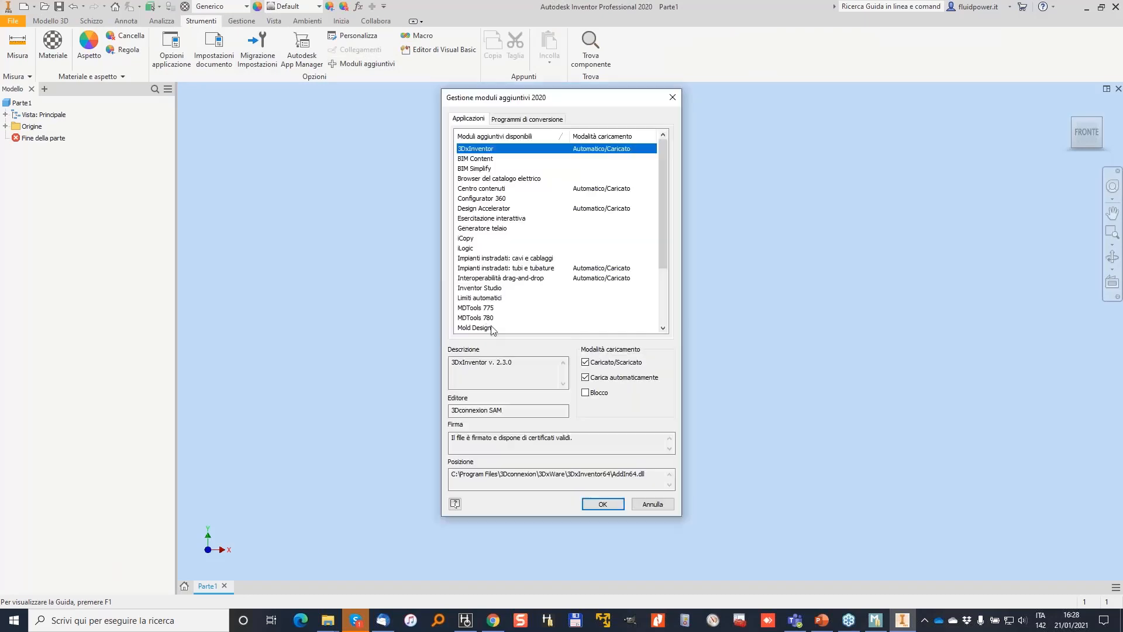
click(483, 319)
click(598, 503)
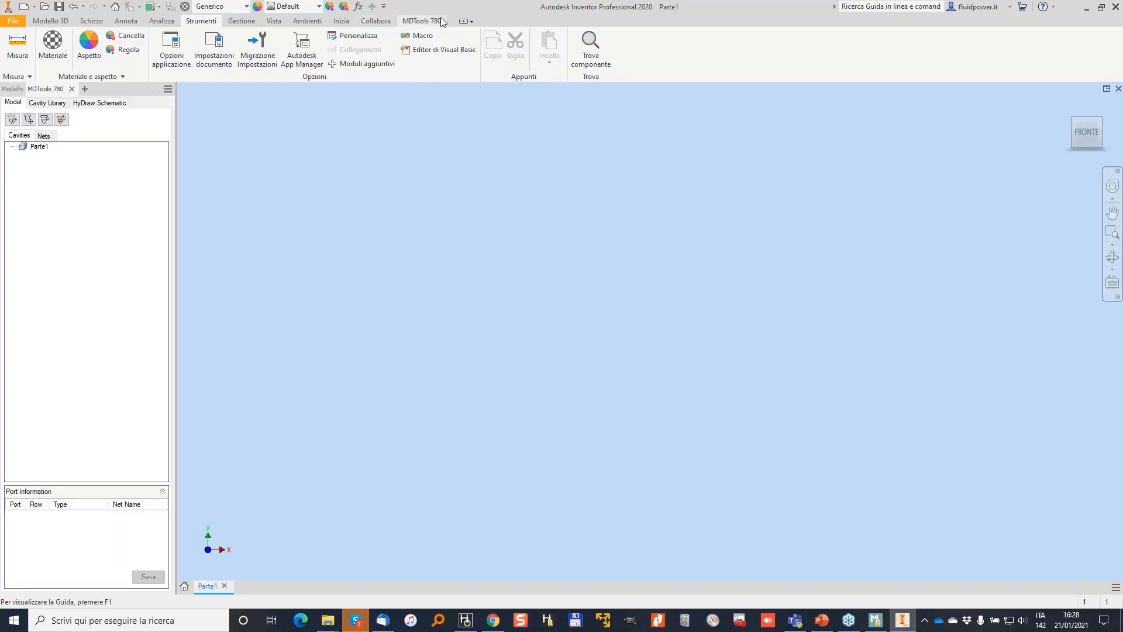
Create an MDTools manifold block measuring 200 x 100 x 100 mm
click(420, 21)
click(14, 50)
key(Return)
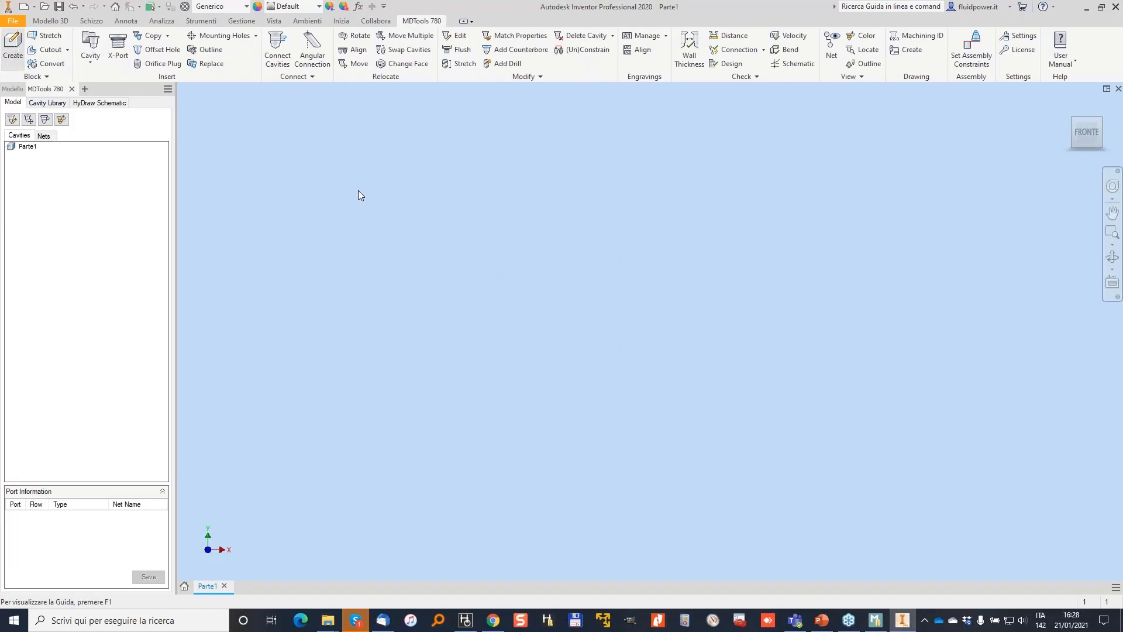
text(200)
key(Tab)
text(100)
key(Tab)
text(100)
key(Return)
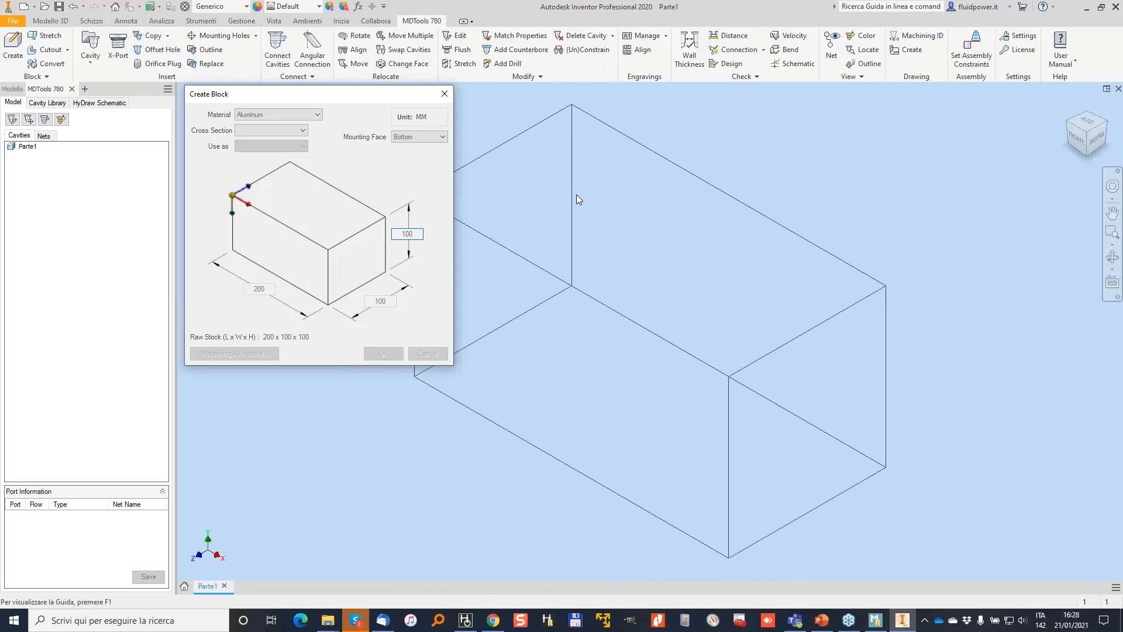
Choose the custom footprint webinar entry from the WebinarSeries library as the cavity to insert
click(47, 102)
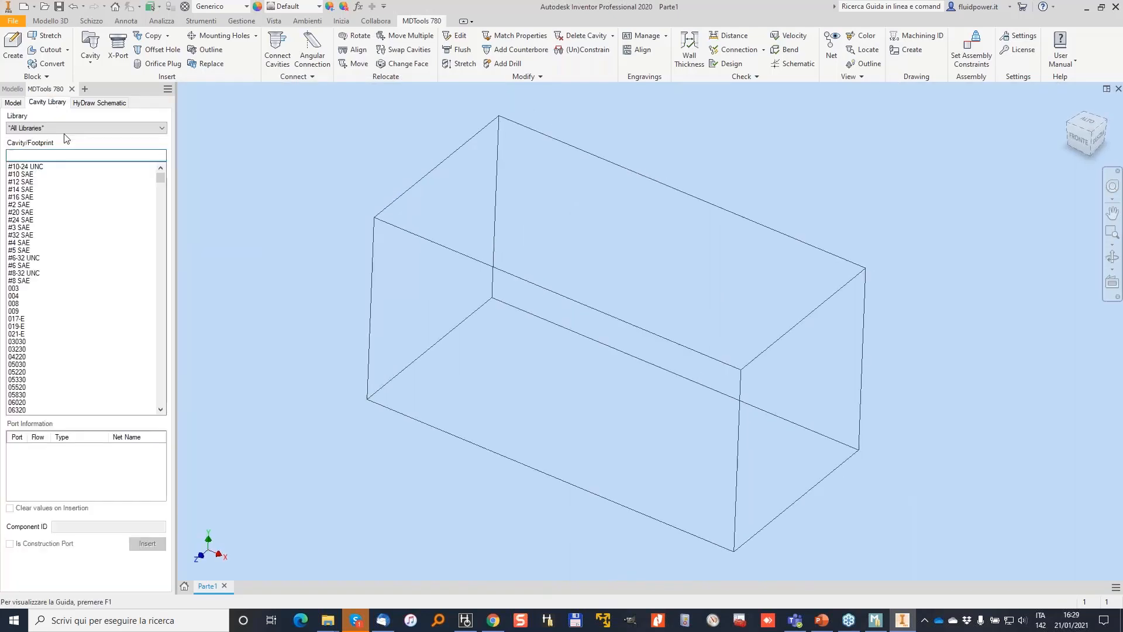
click(161, 127)
drag(163, 151, 162, 263)
click(41, 283)
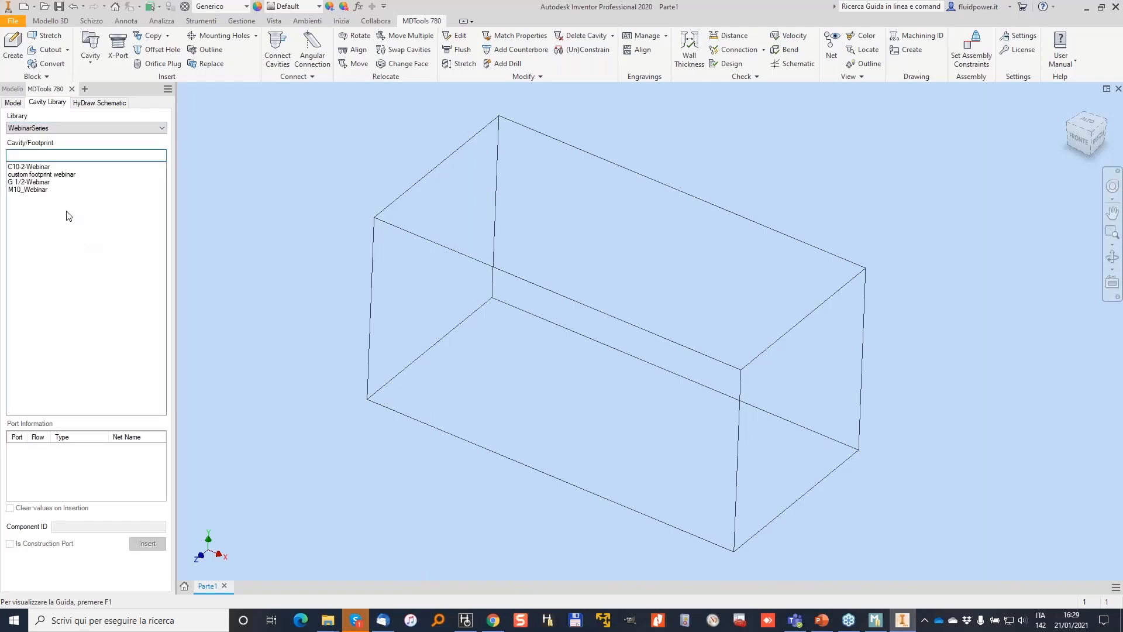
click(58, 175)
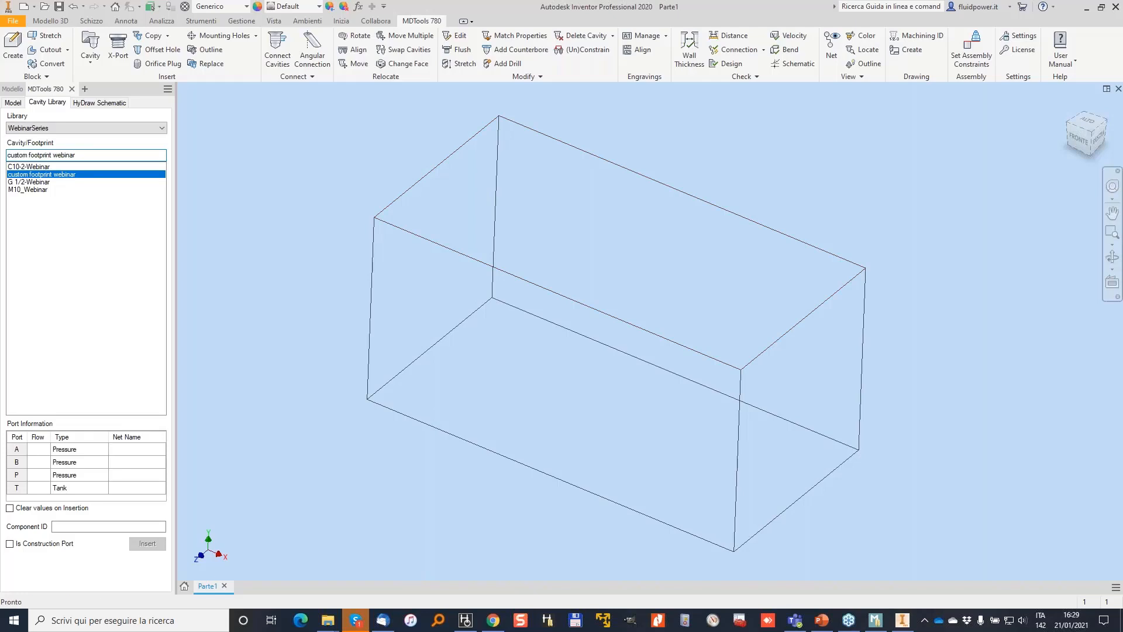
mouse_move(9, 434)
mouse_down()
mouse_move(5, 473)
mouse_move(36, 447)
mouse_move(10, 434)
mouse_up()
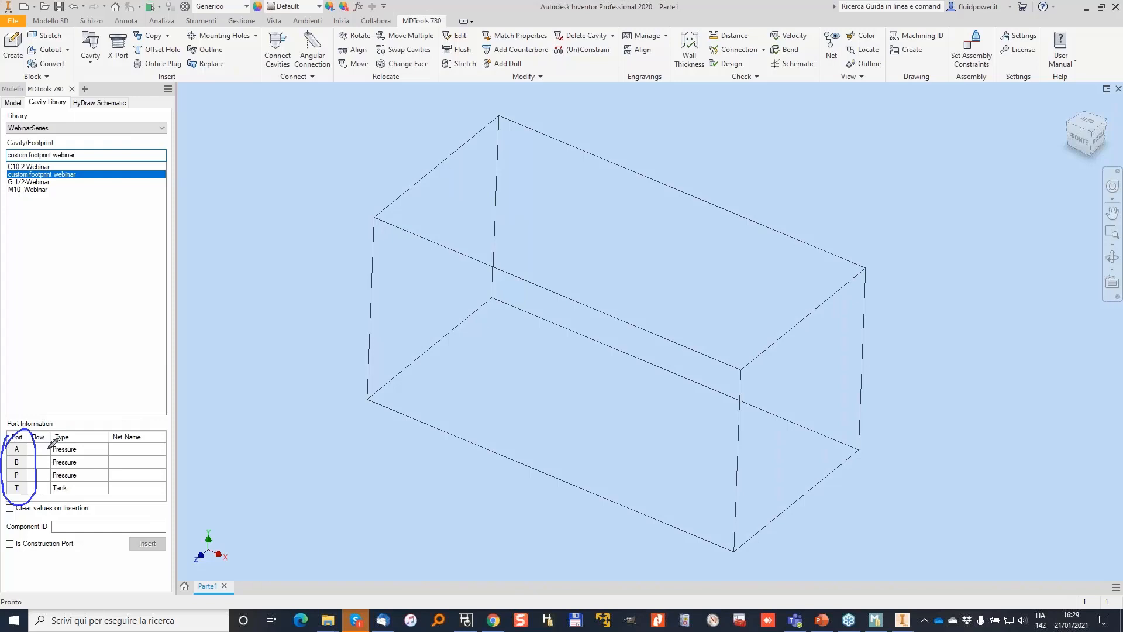
Assign net names A, B, P and T to the matching footprint ports and set the component ID to WEBINAR SERIES
click(145, 449)
text(Q)
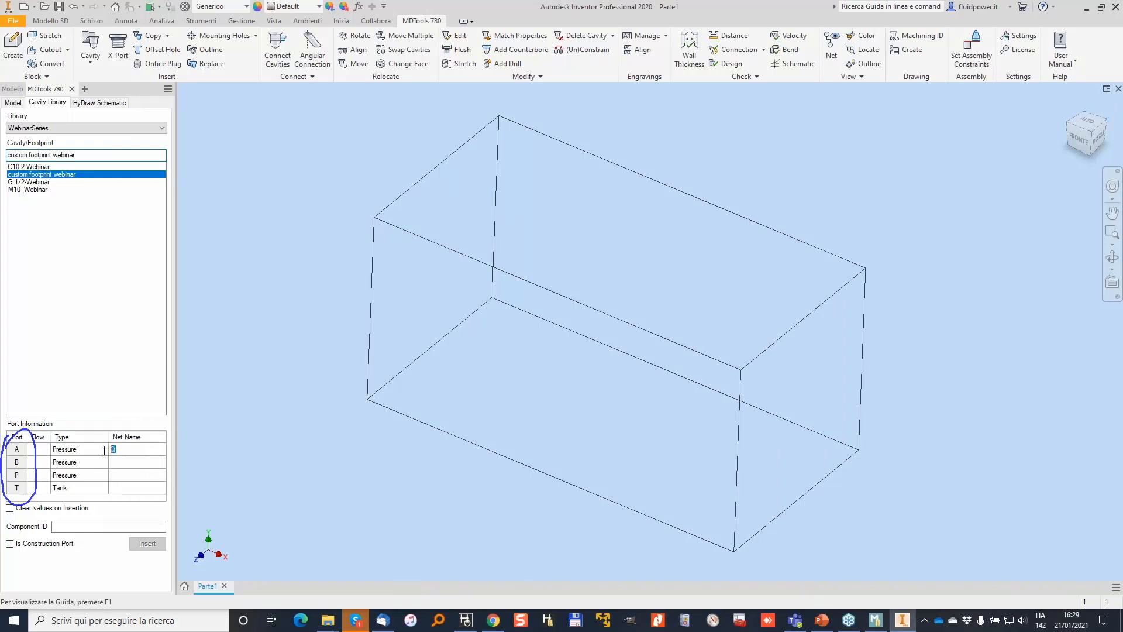
click(133, 462)
click(122, 476)
text(P)
click(122, 489)
text(T)
click(101, 526)
text(WEBINAR SERIES)
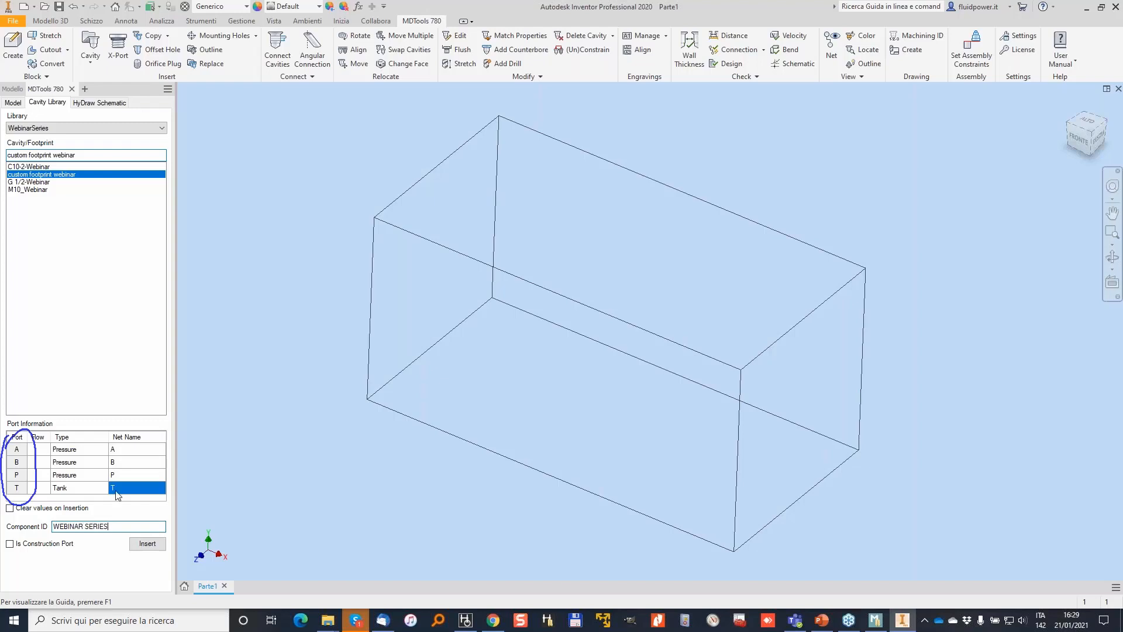
Insert the custom footprint on the block's top face at about X 31, Y 88
click(148, 543)
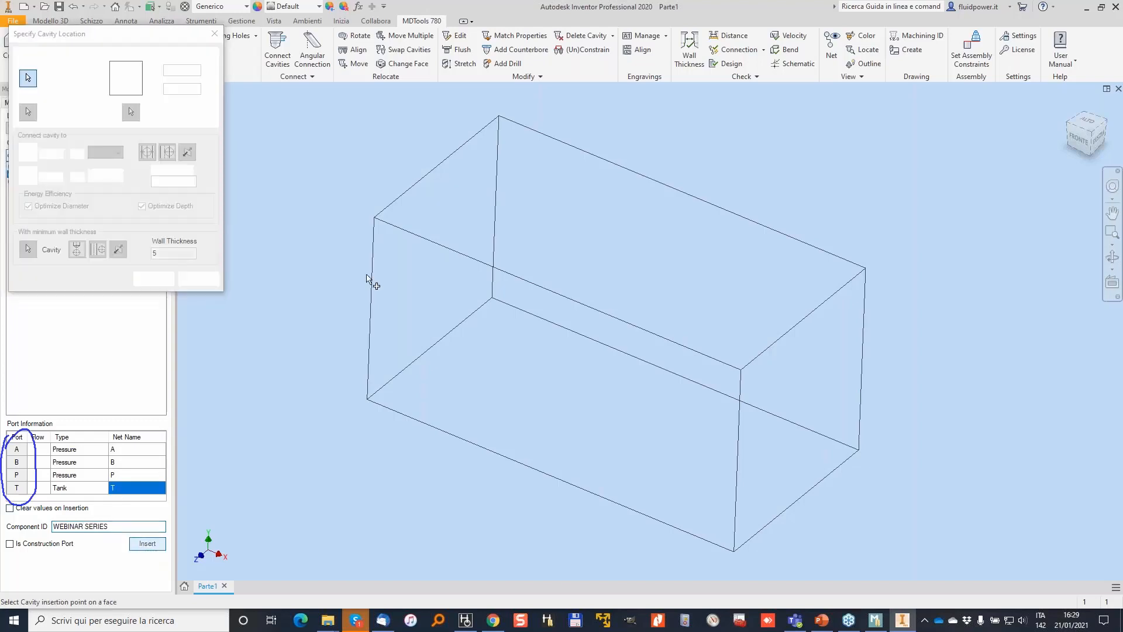
click(529, 158)
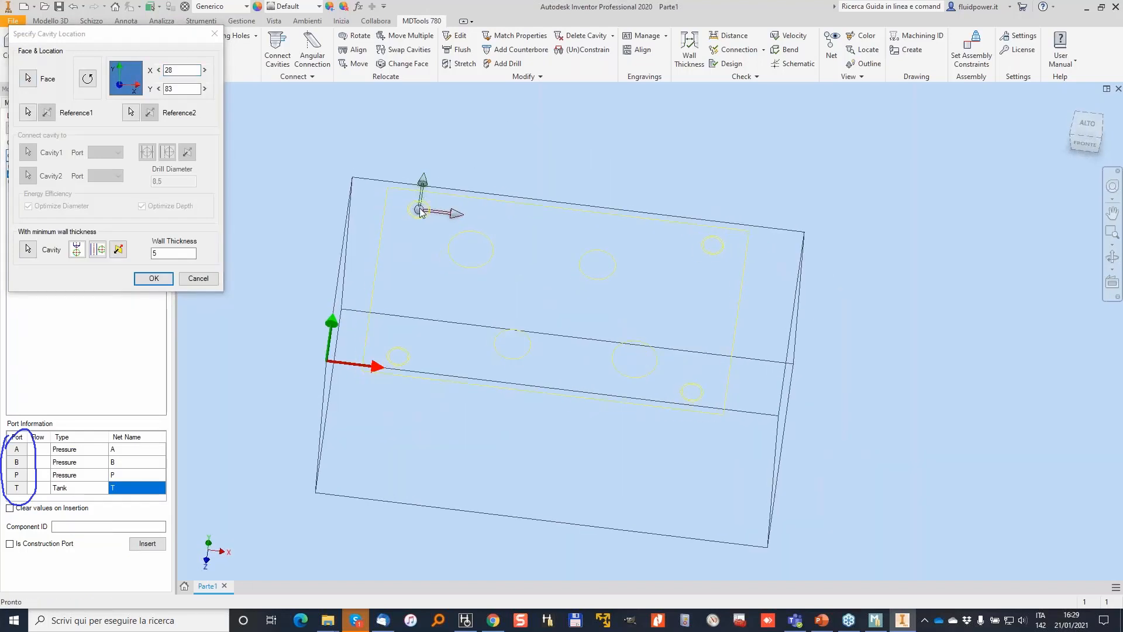
click(151, 279)
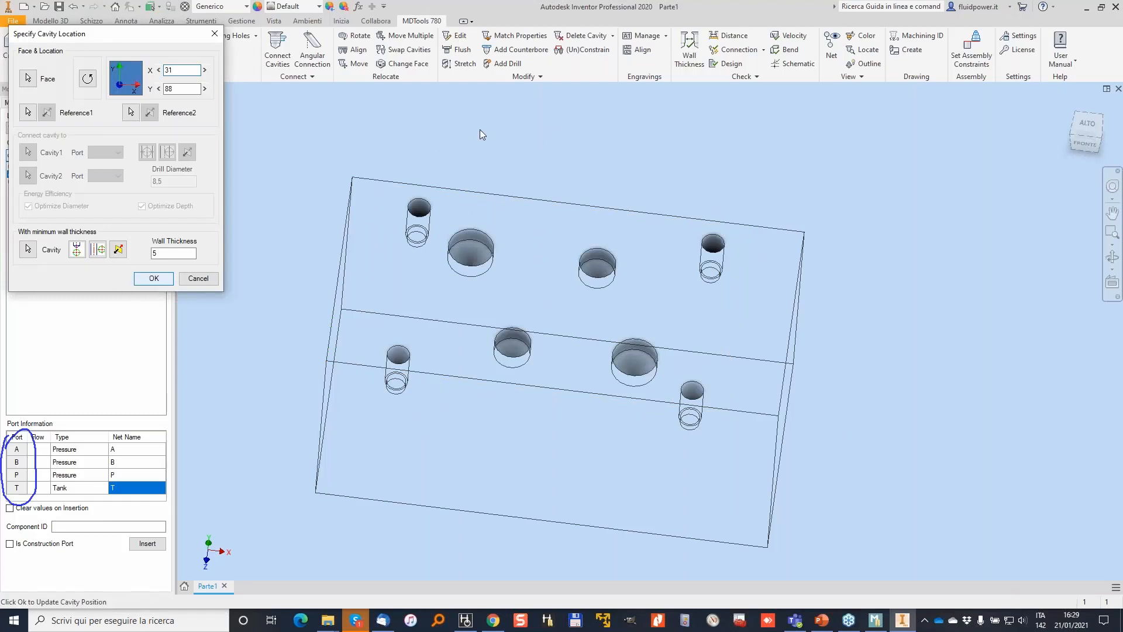
scroll(458, 142, up, 3)
scroll(427, 168, down, 2)
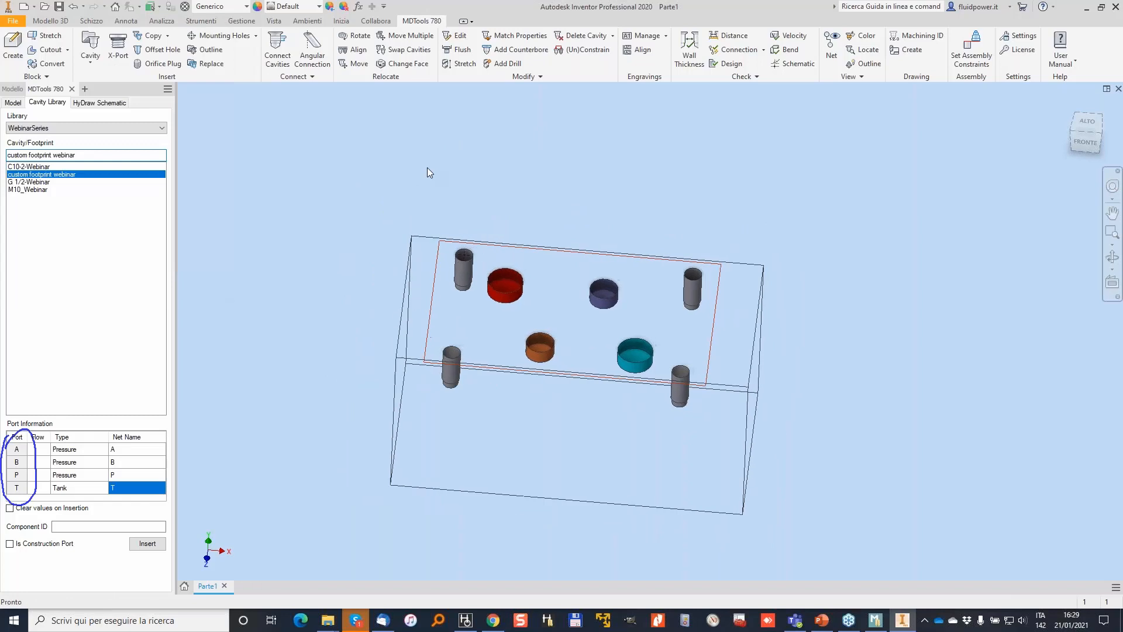
Insert the C10-2-Webinar cavity with component ID 34 on the block's front face at about X 68, Y 55
click(46, 167)
click(93, 526)
text(34)
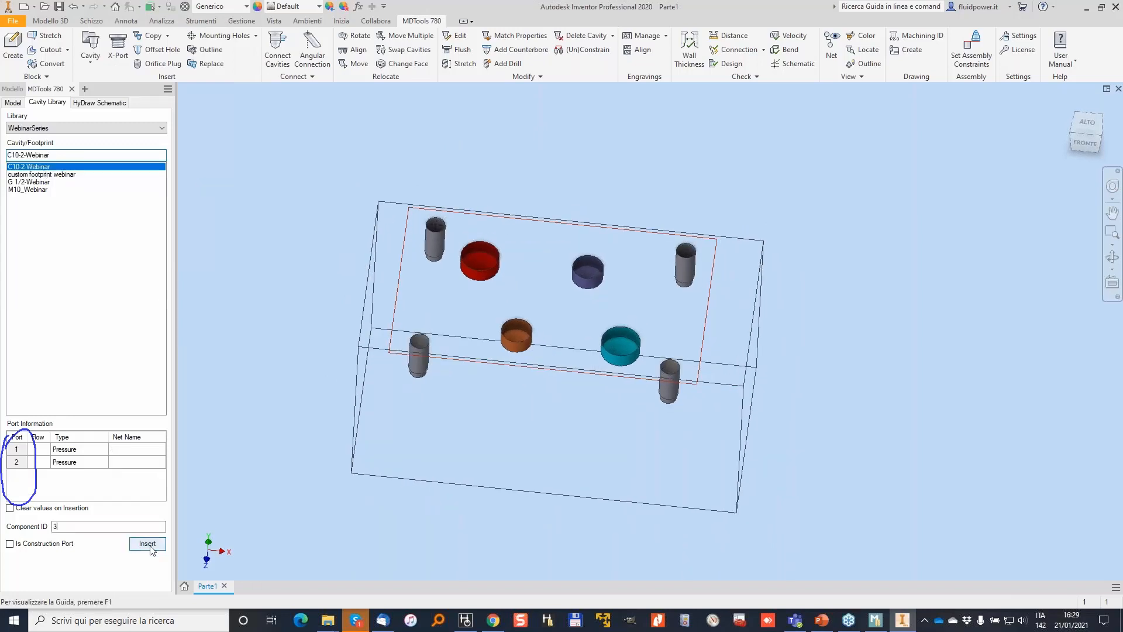
click(147, 543)
click(479, 434)
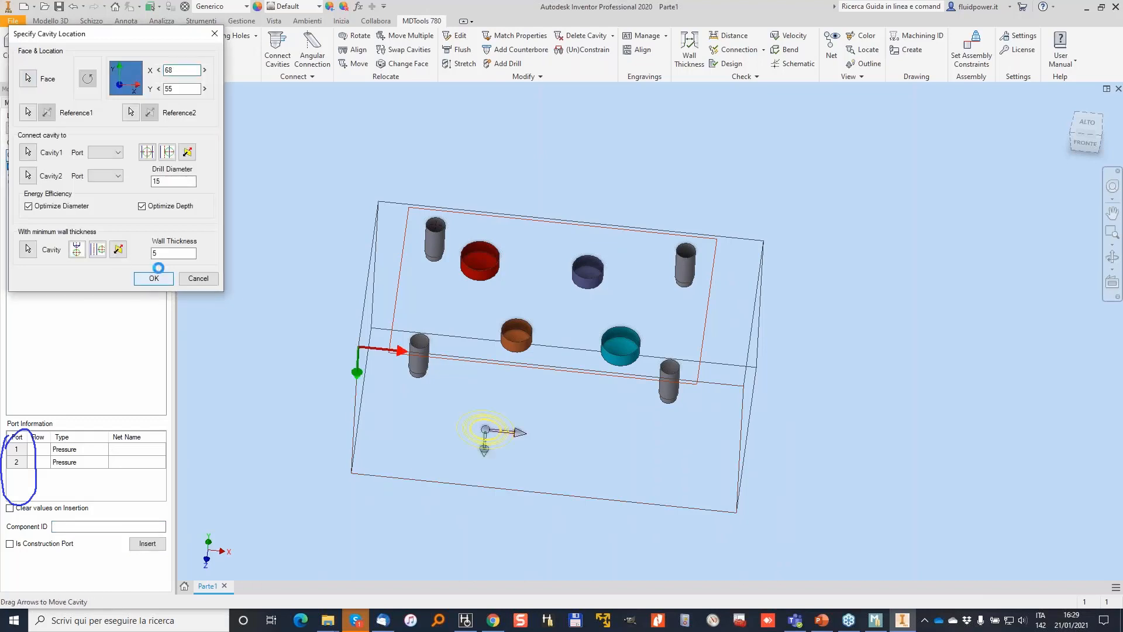
click(151, 275)
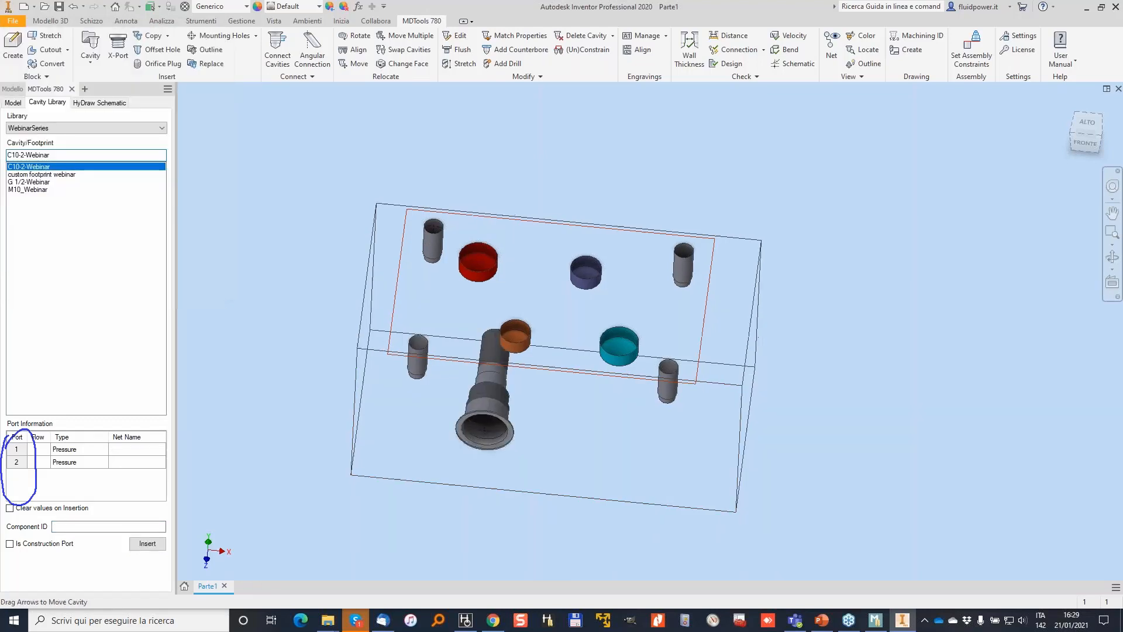
Insert a G 1/2-Webinar port with component ID 454 on the front face, connected to the teal footprint port, at about X 134, Y 33
click(29, 181)
click(105, 526)
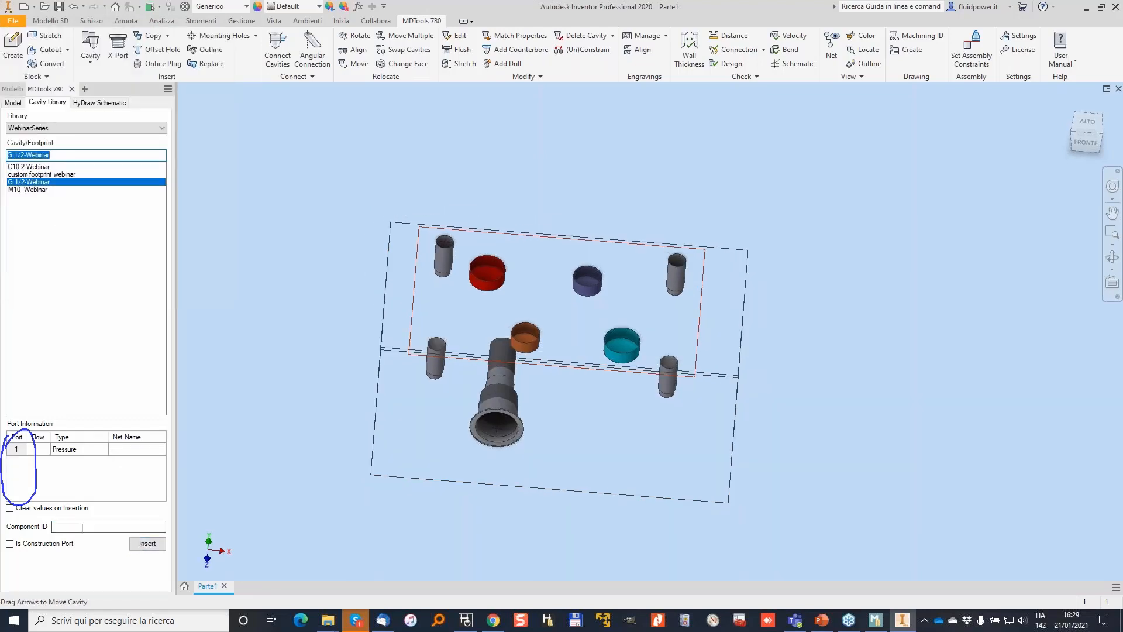
text(454)
click(158, 544)
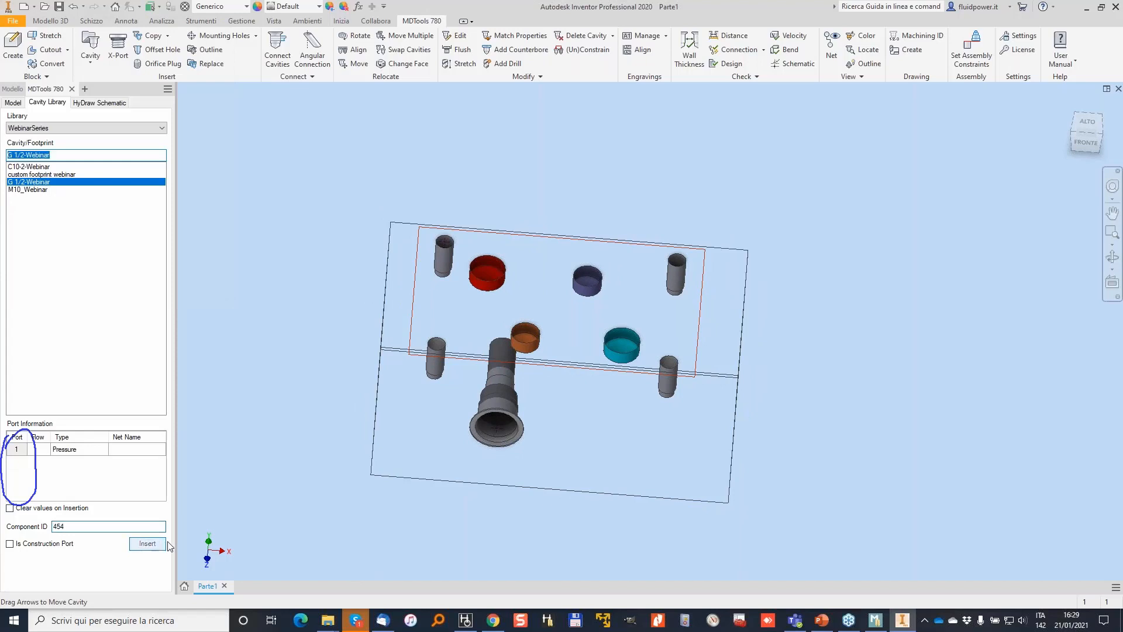
click(632, 455)
click(27, 152)
click(631, 347)
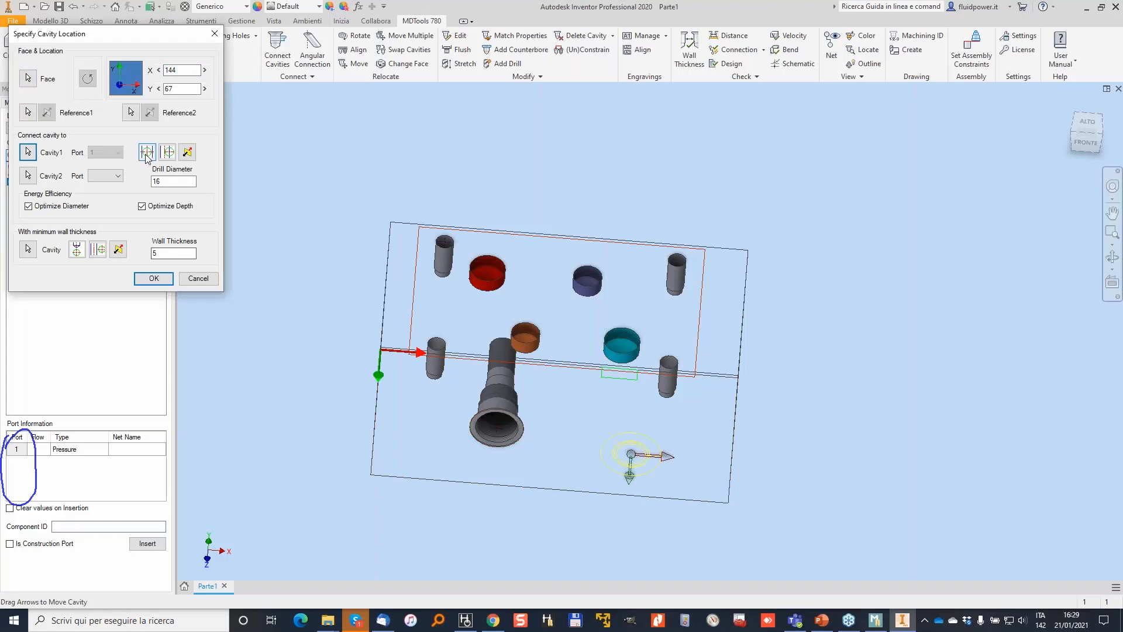
drag(623, 400, 622, 418)
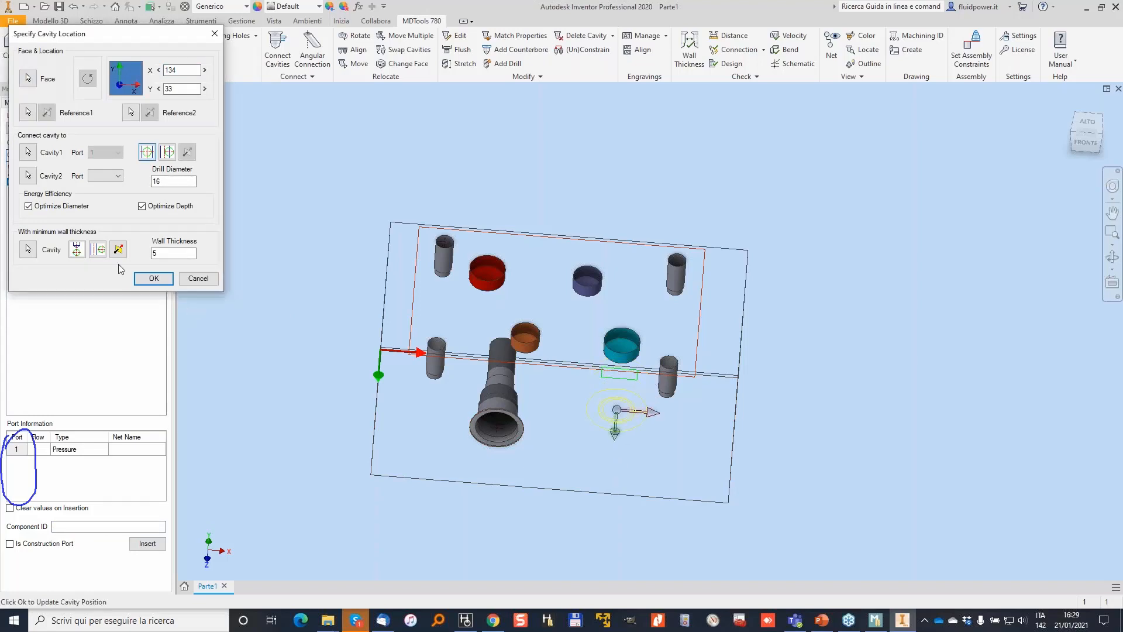
click(154, 278)
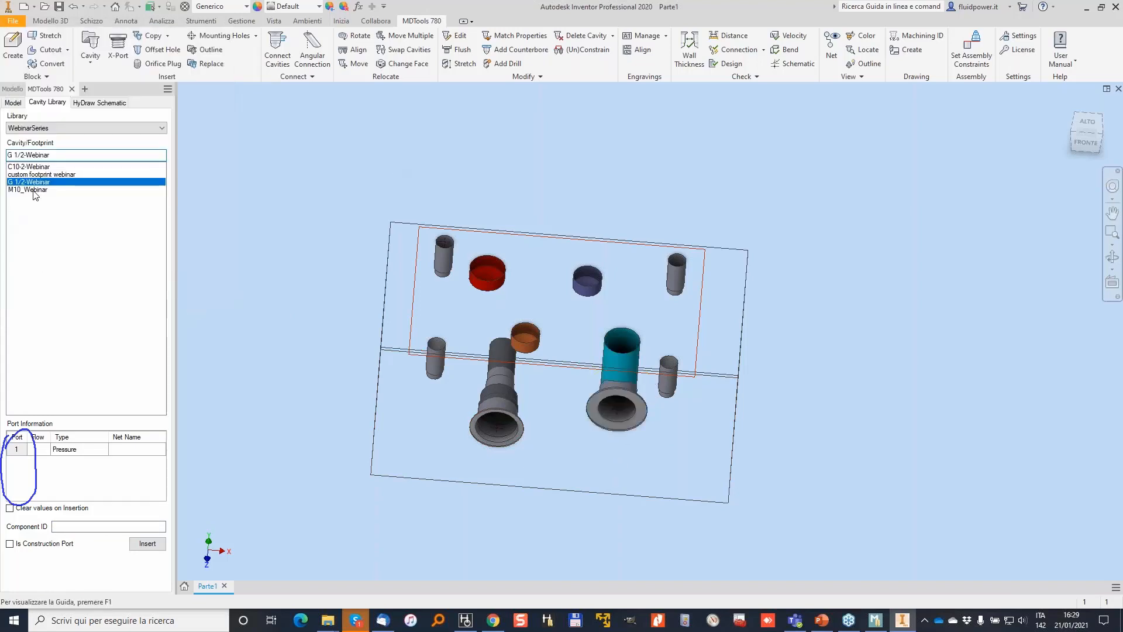
Insert an M10_Webinar cavity with component ID 4545 near the top face's right edge, at about X 189, Y 79
click(65, 526)
text(4545)
click(148, 543)
click(725, 282)
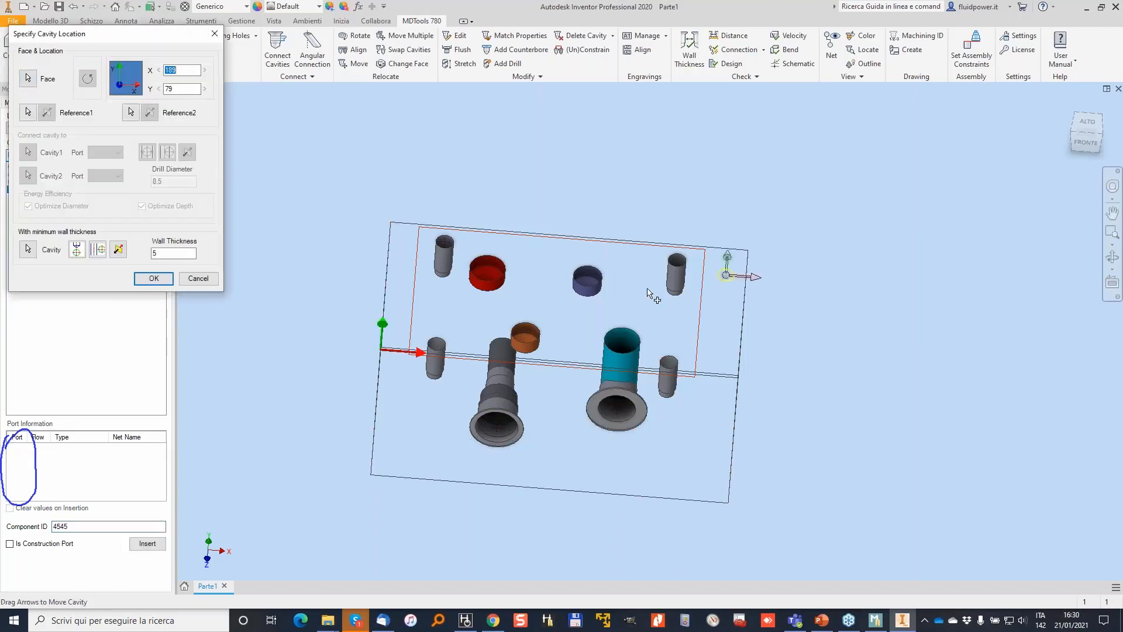
click(154, 278)
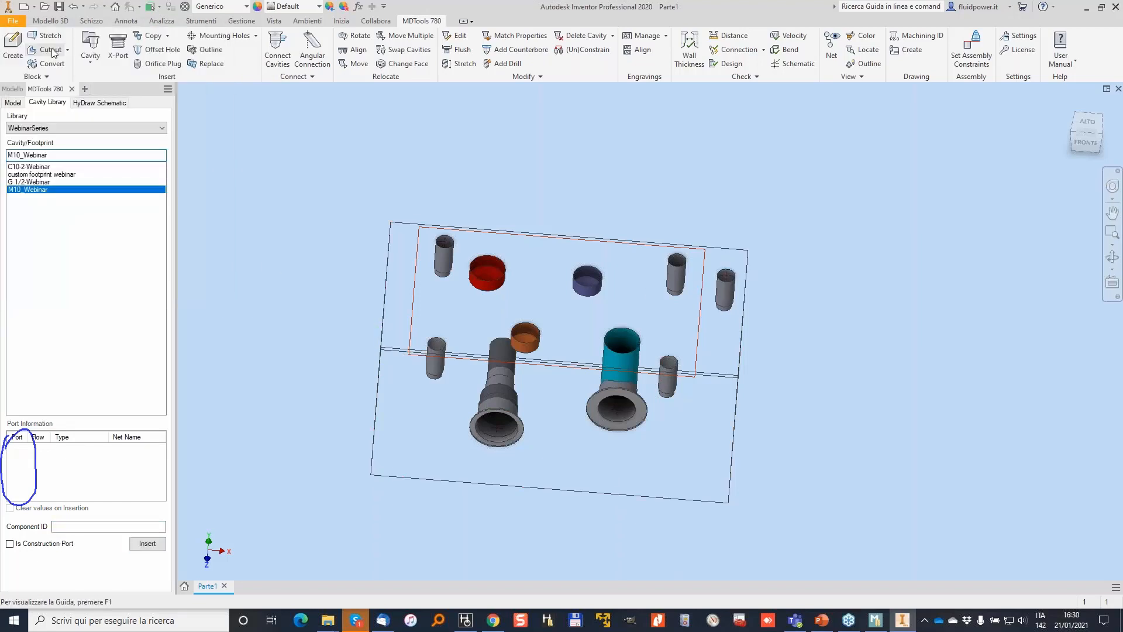
Save the part as MLM in the MLM Webinar folder
key(ctrl+s)
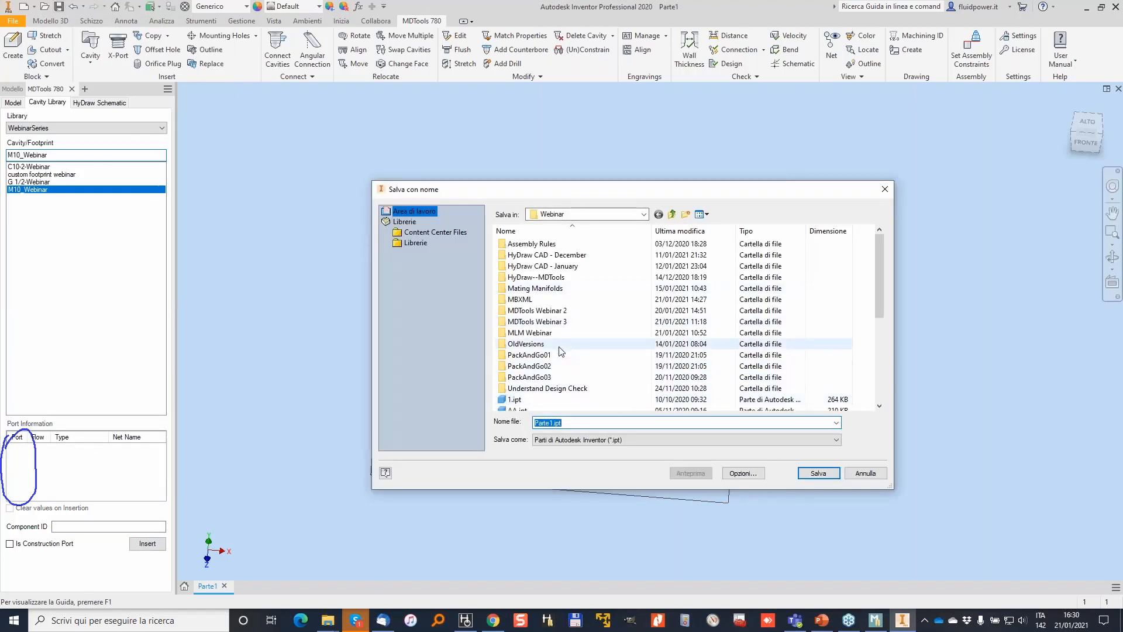
click(536, 332)
double_click(544, 333)
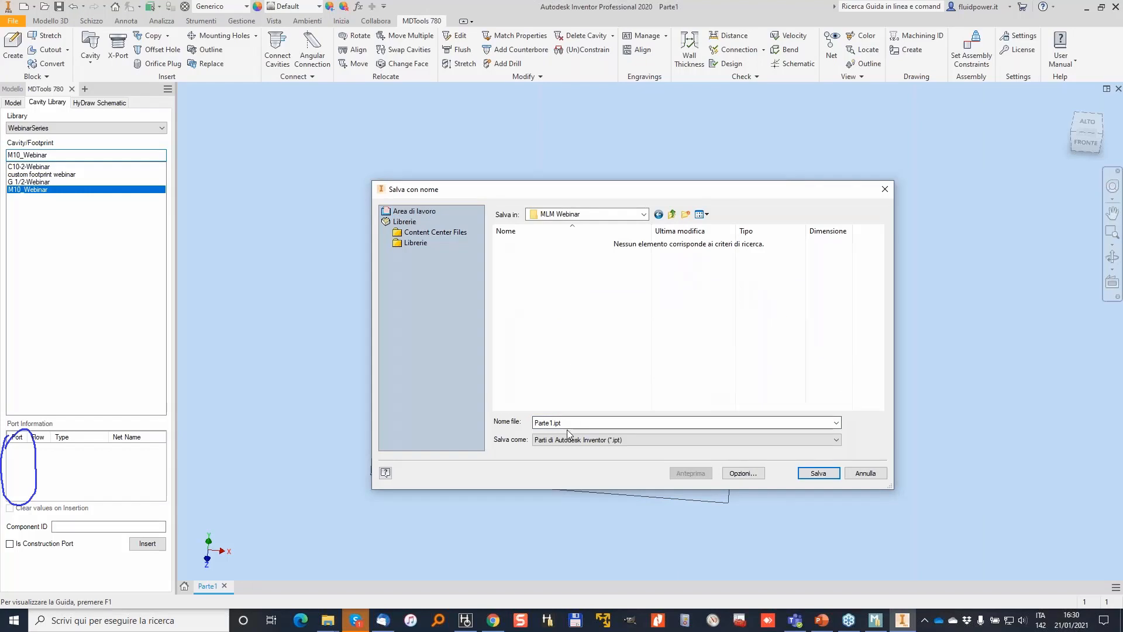
text(MLM)
key(Return)
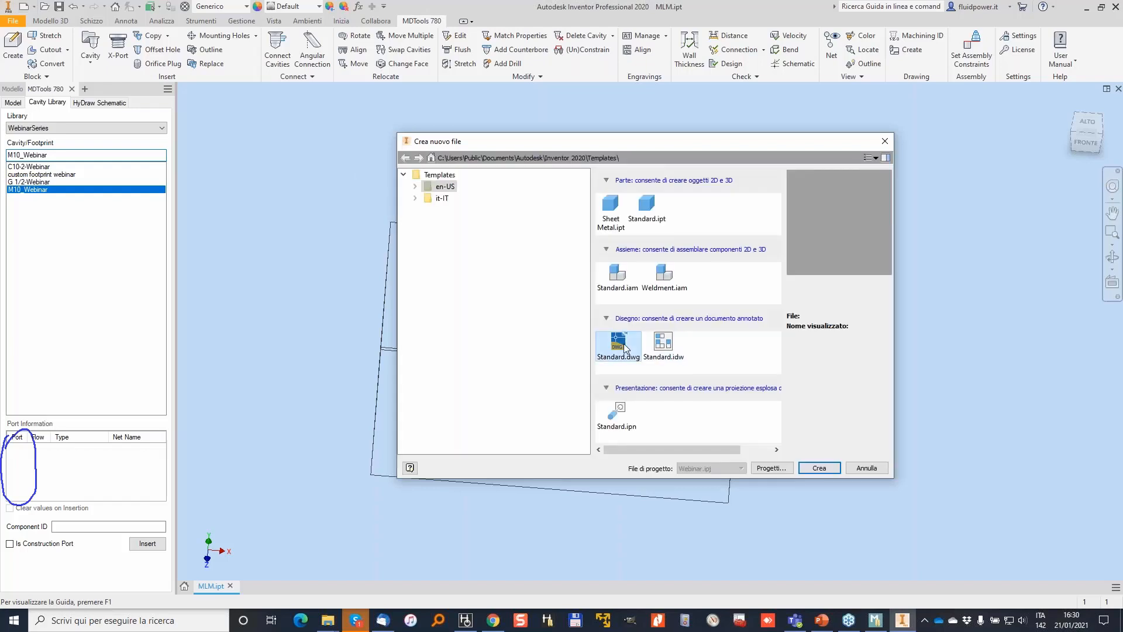
Create a drawing from the Standard.dwg template and generate the manifold's MDTools views with Front as the base view and auto position
key(Return)
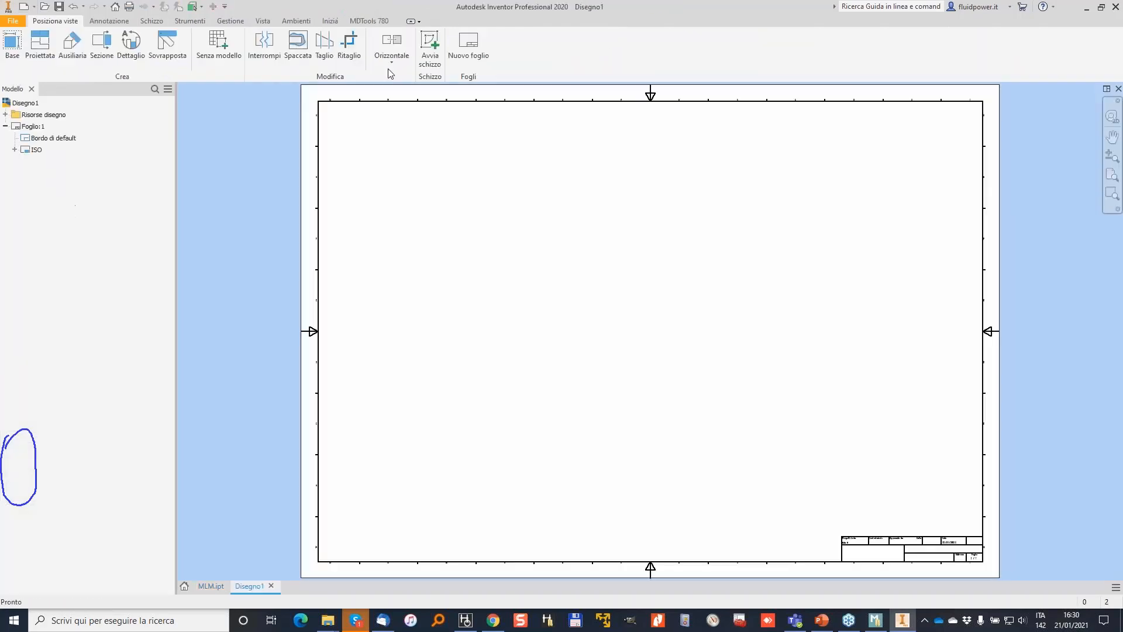
click(24, 47)
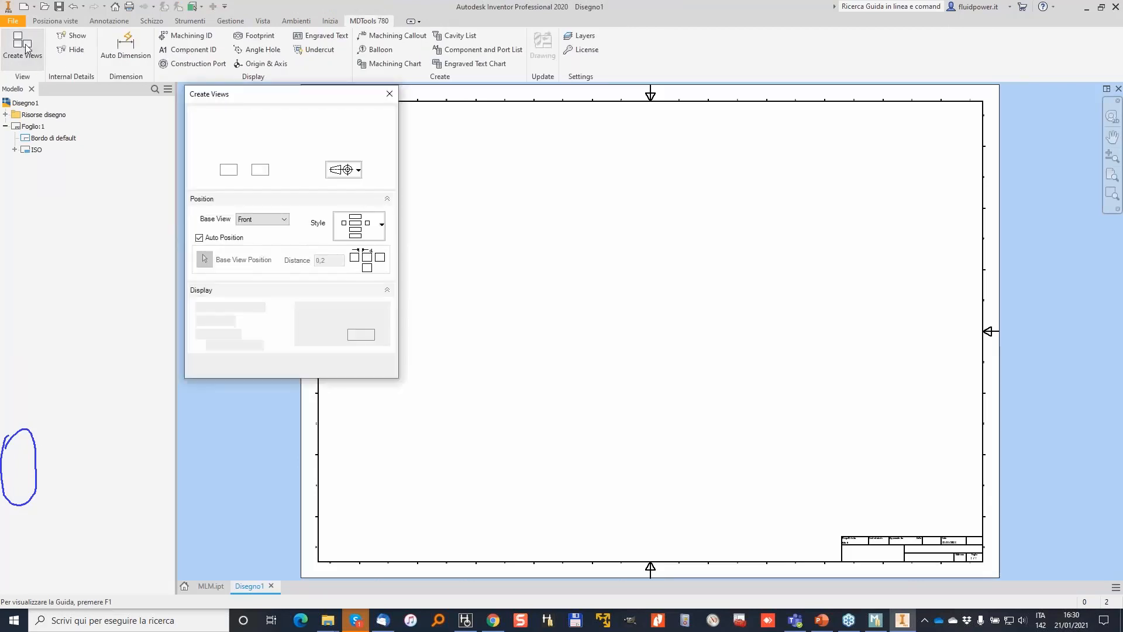
click(339, 365)
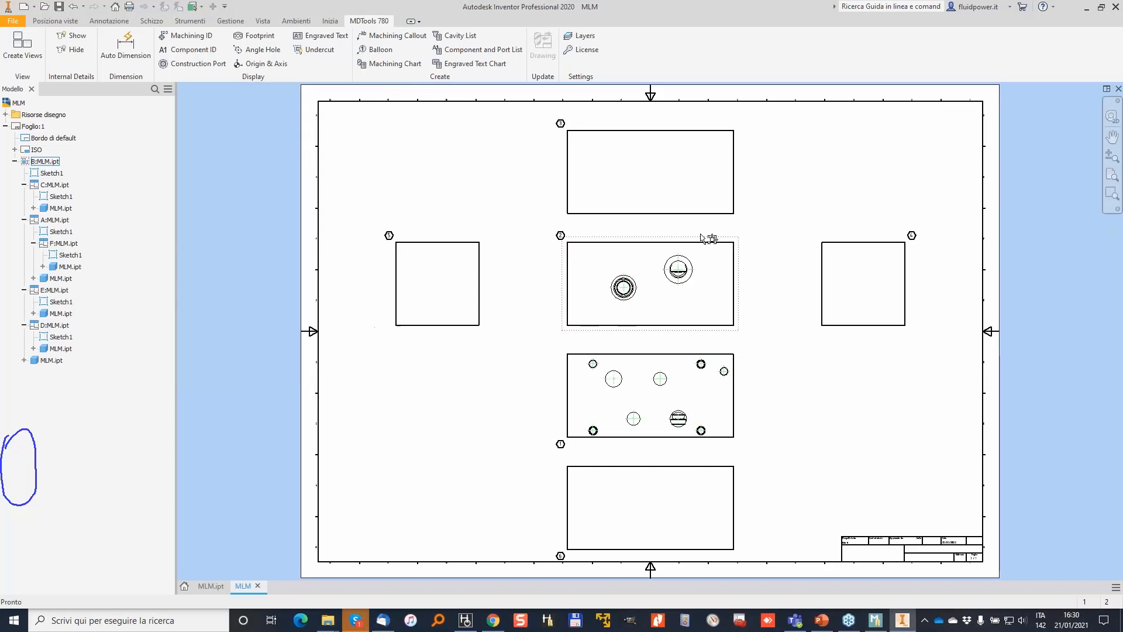
Create machining callouts for all cavities and move the Parker C10-2 callout to the upper left of its cavity
click(402, 37)
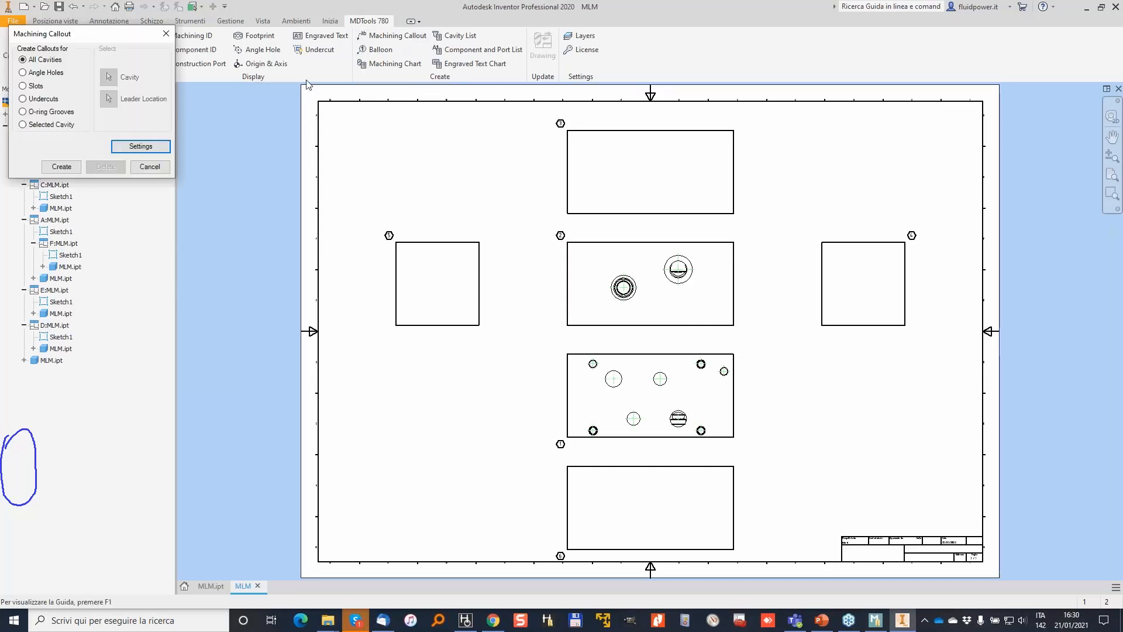
click(61, 167)
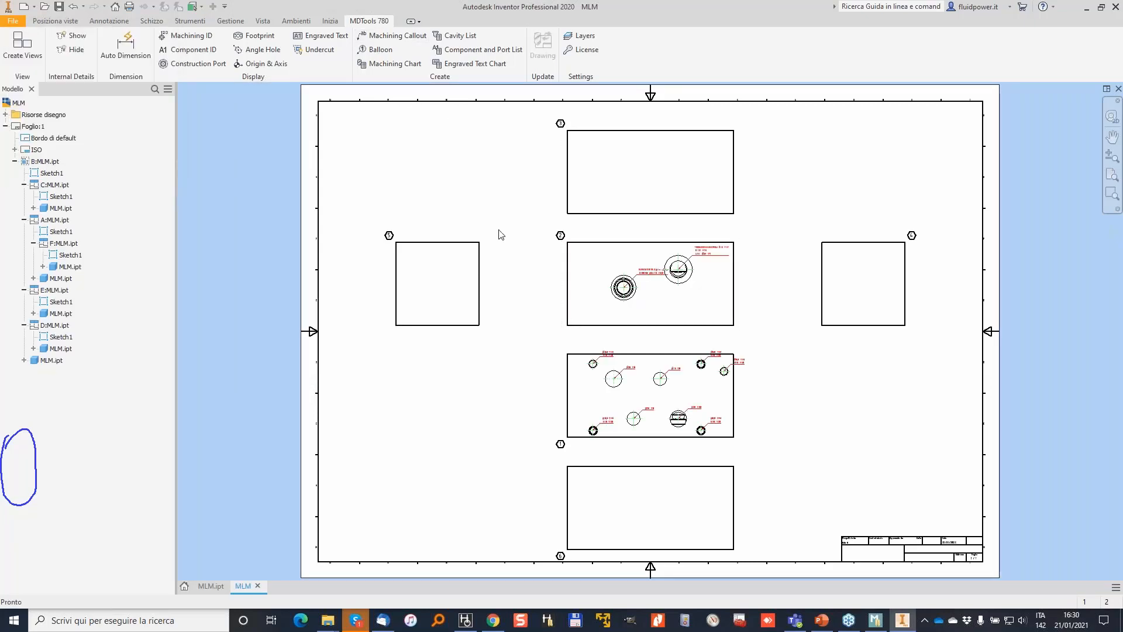
scroll(632, 206, up, 5)
middle_drag(632, 207, 633, 271)
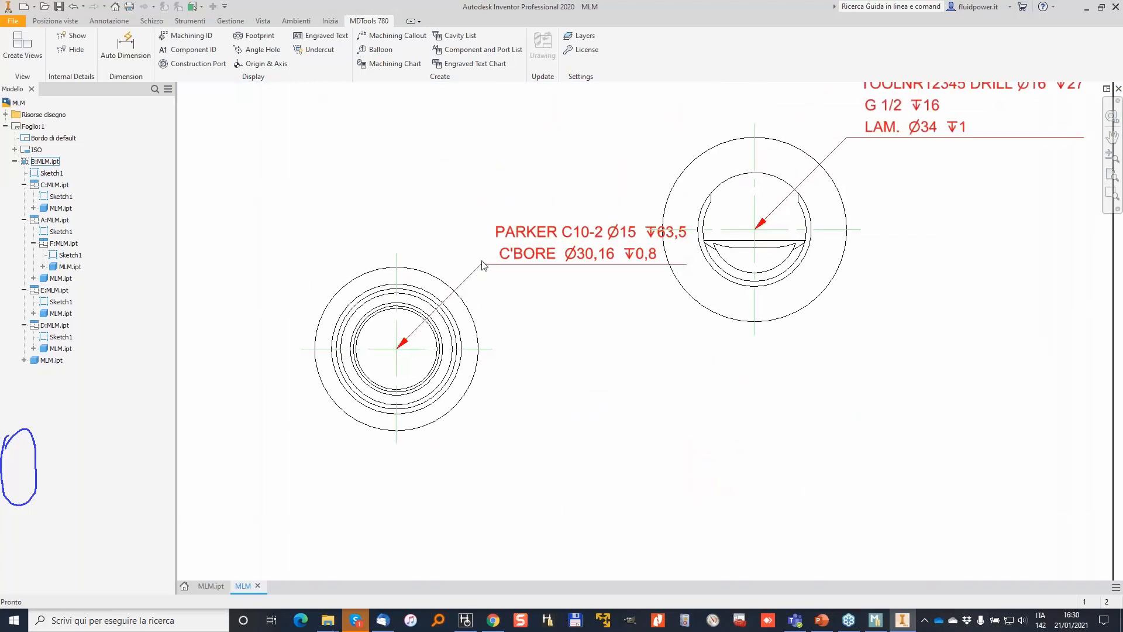
drag(480, 263, 321, 220)
scroll(624, 193, down, 3)
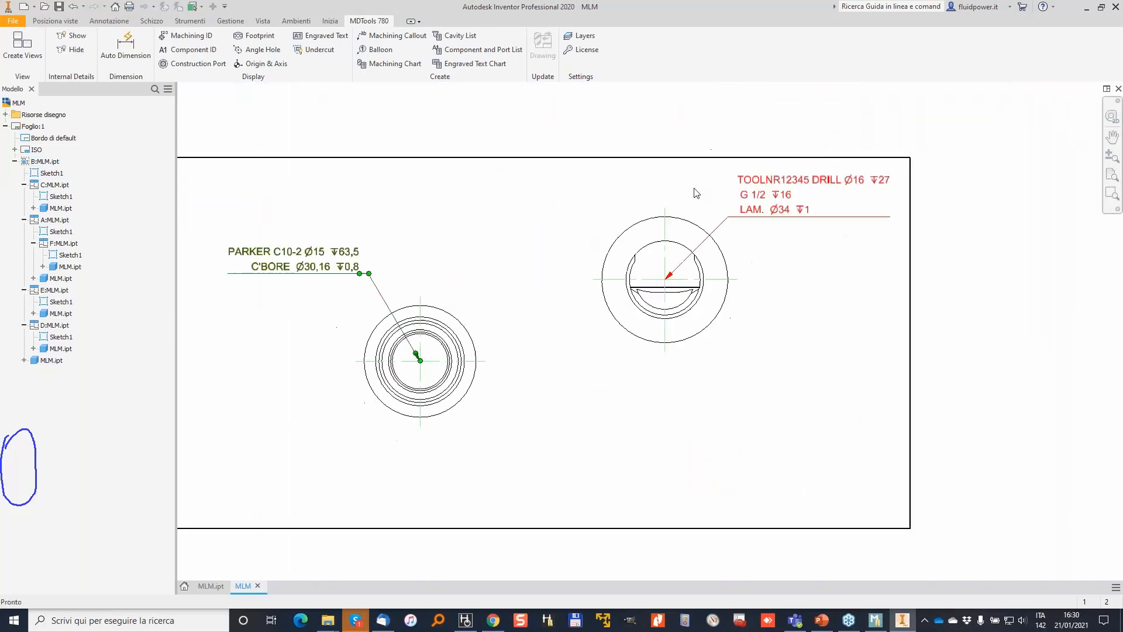
Examine the G 1/2 port callout and move the upper-left M10 bolt hole callout above the view outline
scroll(620, 161, up, 4)
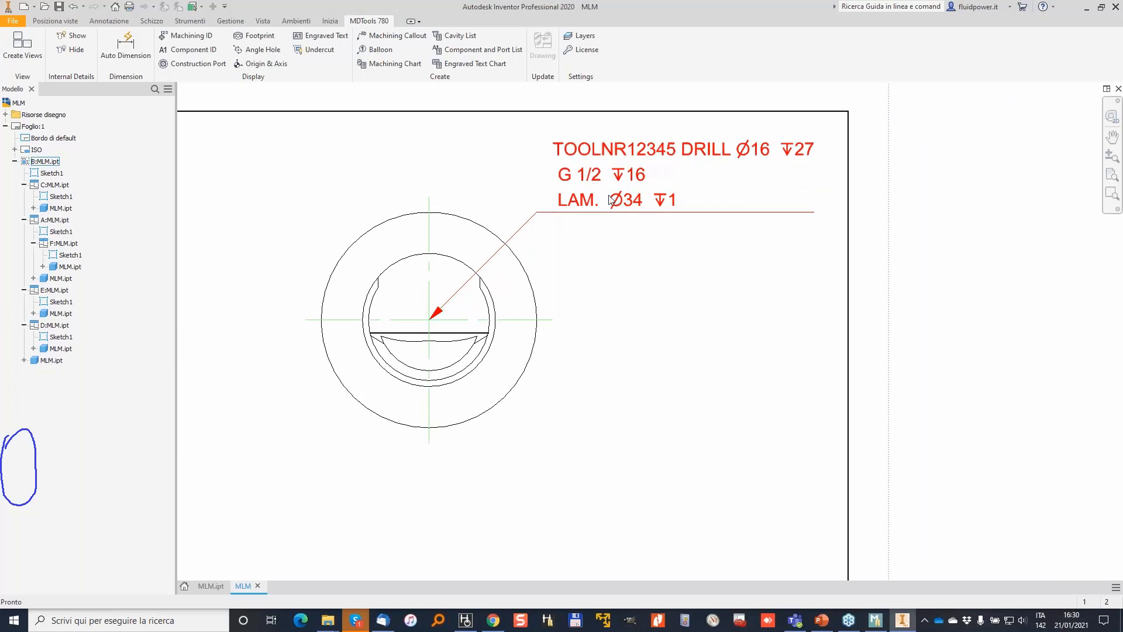
scroll(569, 301, down, 5)
scroll(566, 311, up, 6)
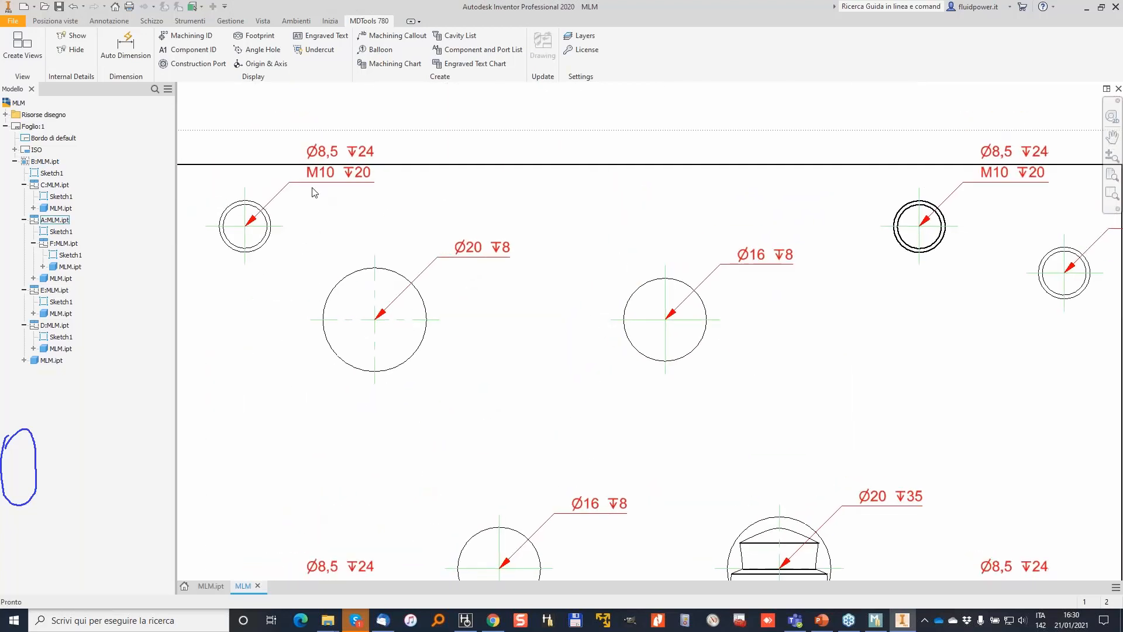
drag(293, 191, 296, 130)
scroll(445, 214, down, 3)
scroll(444, 214, down, 4)
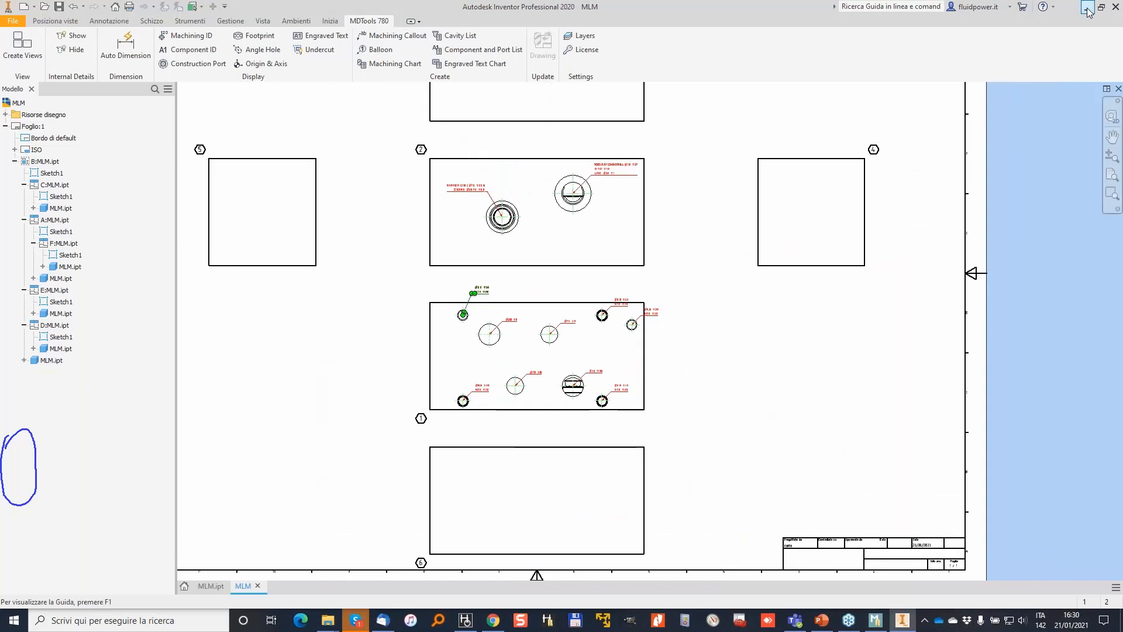
Switch to MDTools Library Manager and show the custom footprint webinar's step 12 dimensions in the preview
click(1086, 10)
click(440, 269)
click(435, 282)
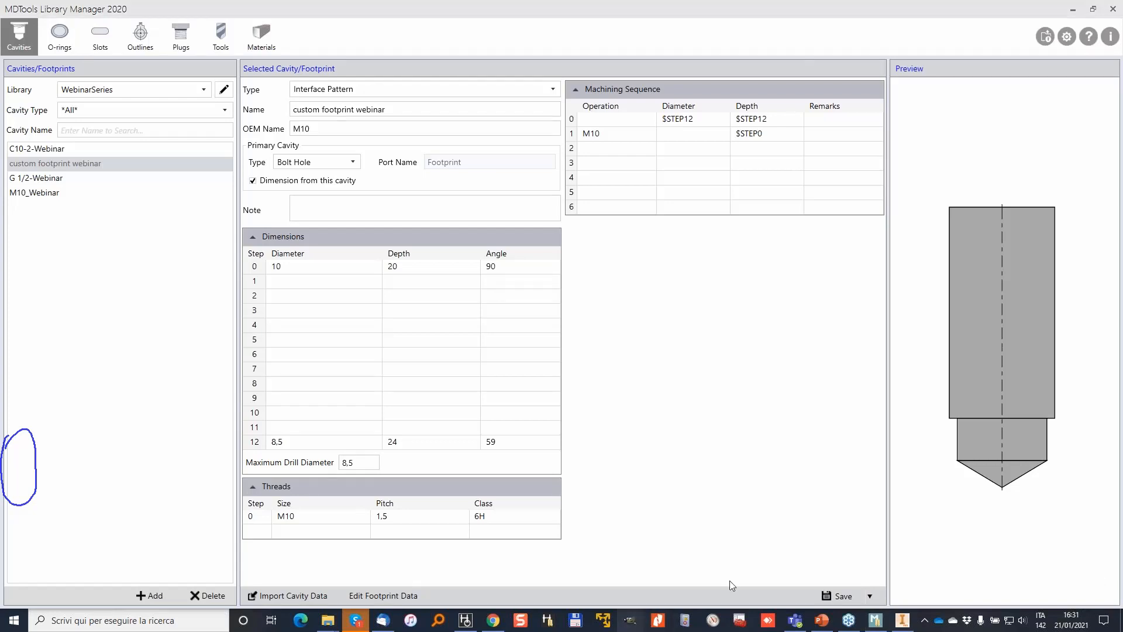
click(816, 624)
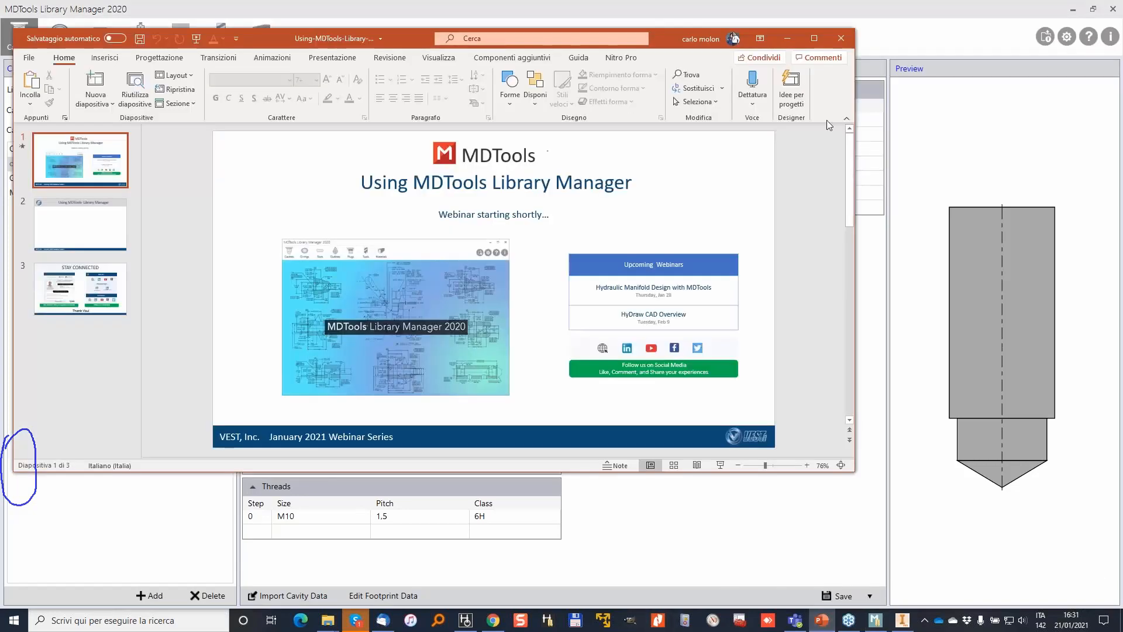
click(1031, 125)
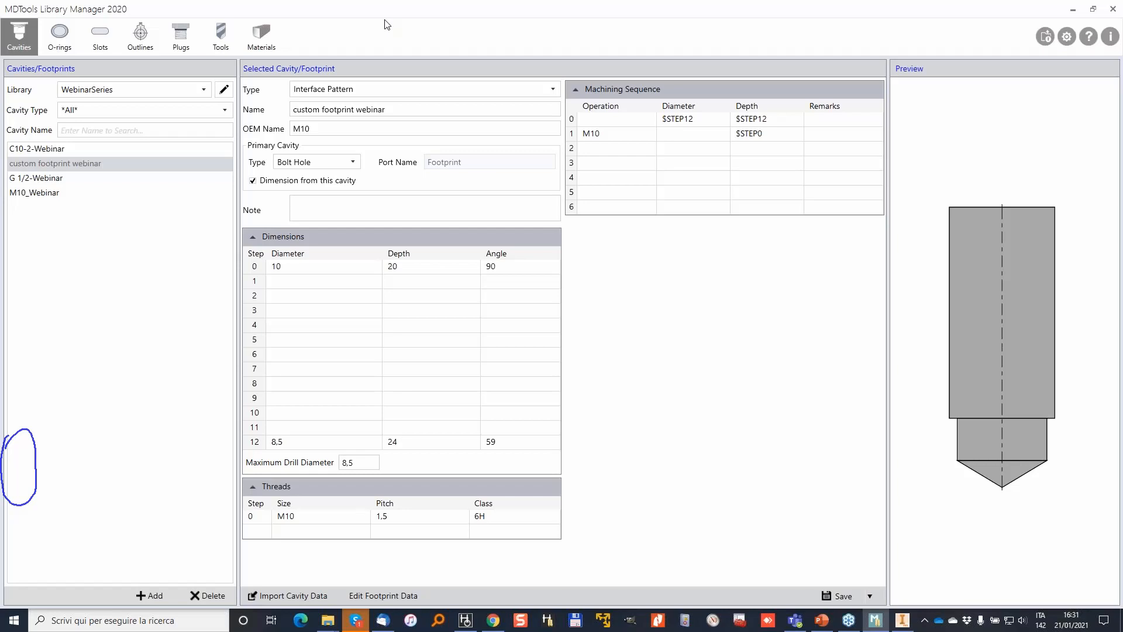
click(278, 444)
click(278, 442)
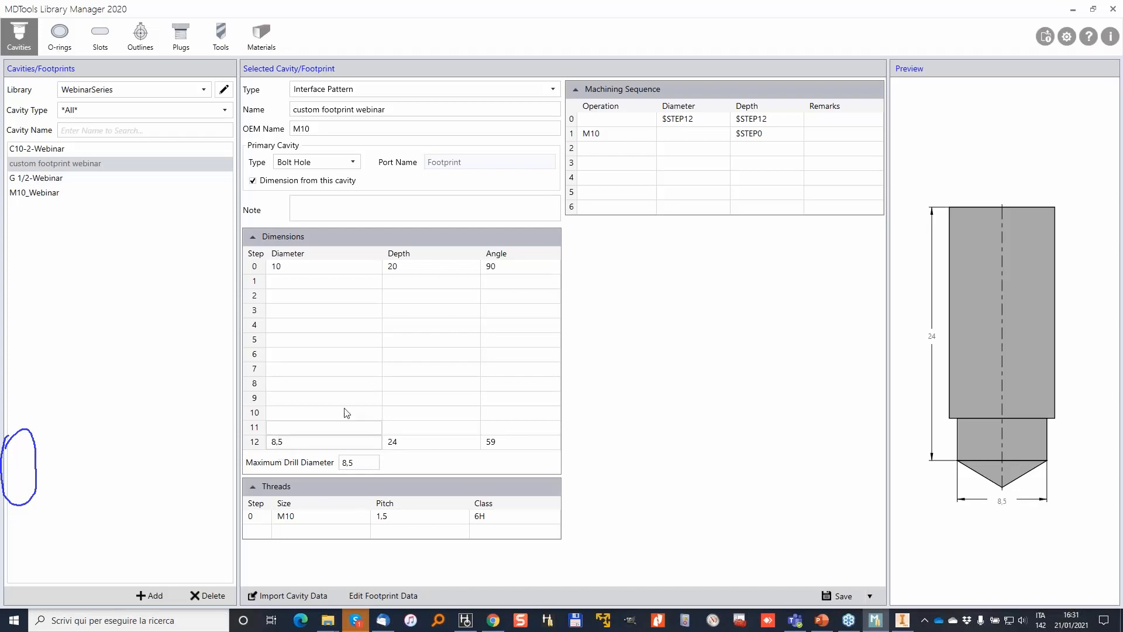